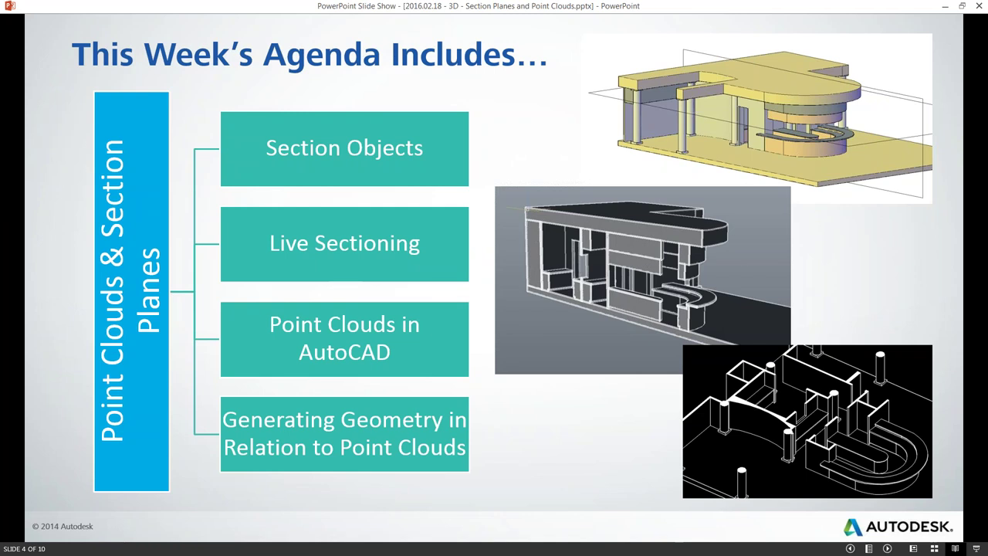
# Switch to the Kitchen2 drawing in AutoCAD and examine the 3D model's roof, columns, wall opening and curved counter from several angles.
pyautogui.press('Right')
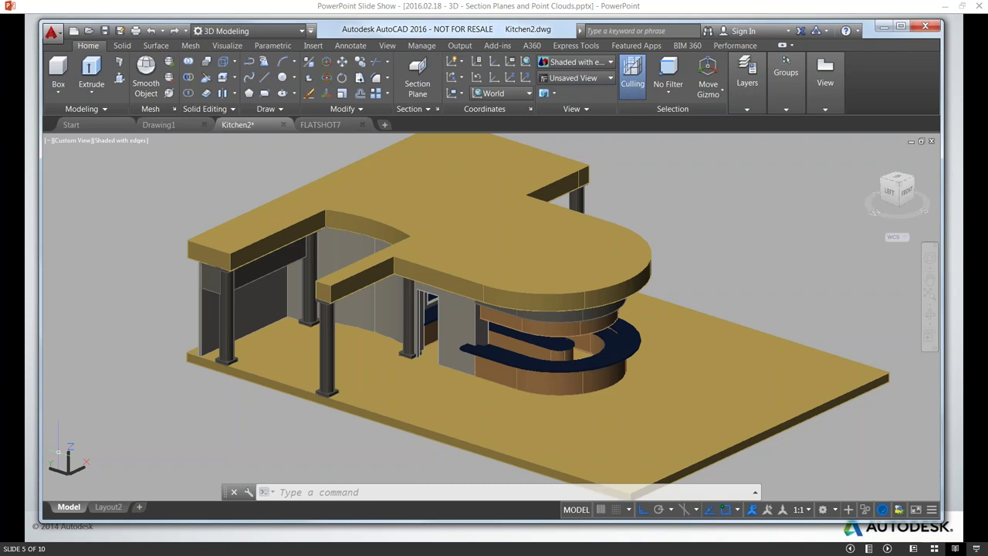
pyautogui.click(461, 395)
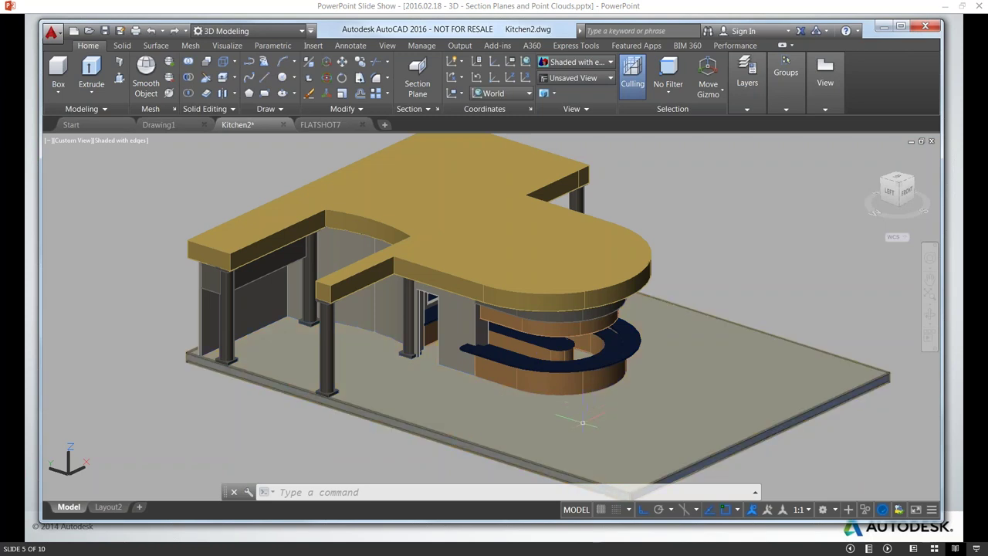
pyautogui.keyDown('shift'); pyautogui.moveTo(582, 419); pyautogui.dragTo(565, 285, button='middle'); pyautogui.keyUp('shift')
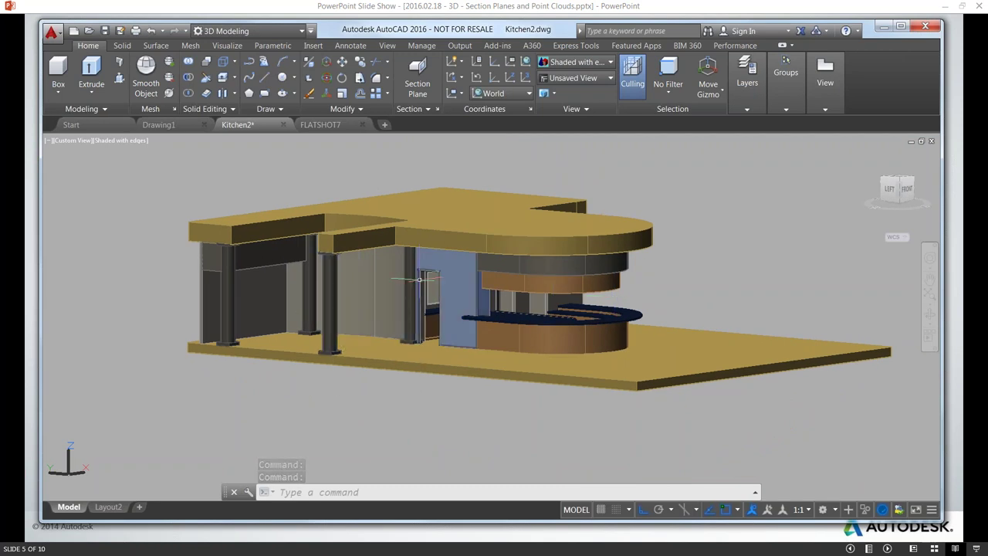
pyautogui.moveTo(419, 280)
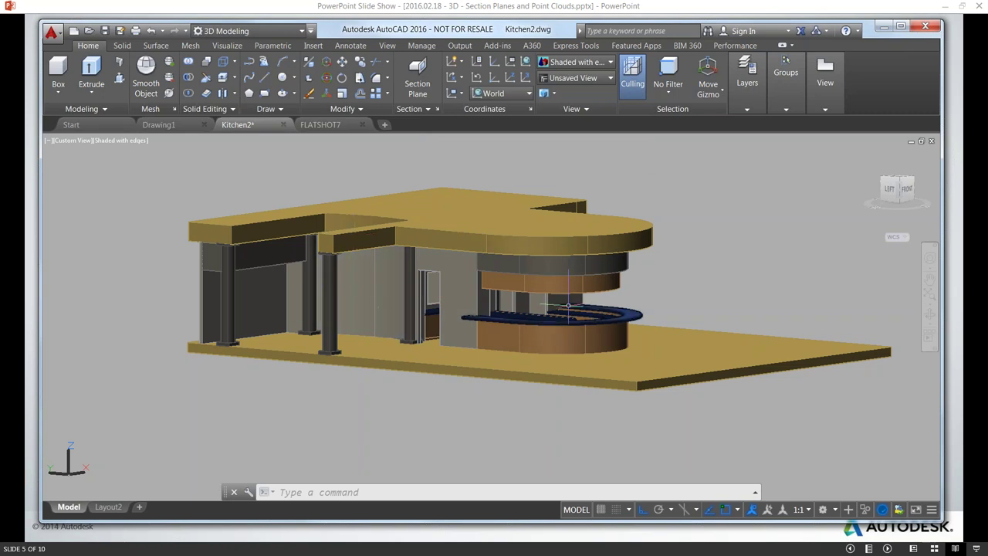
pyautogui.keyDown('shift'); pyautogui.moveTo(568, 317); pyautogui.dragTo(327, 285, button='middle'); pyautogui.keyUp('shift')
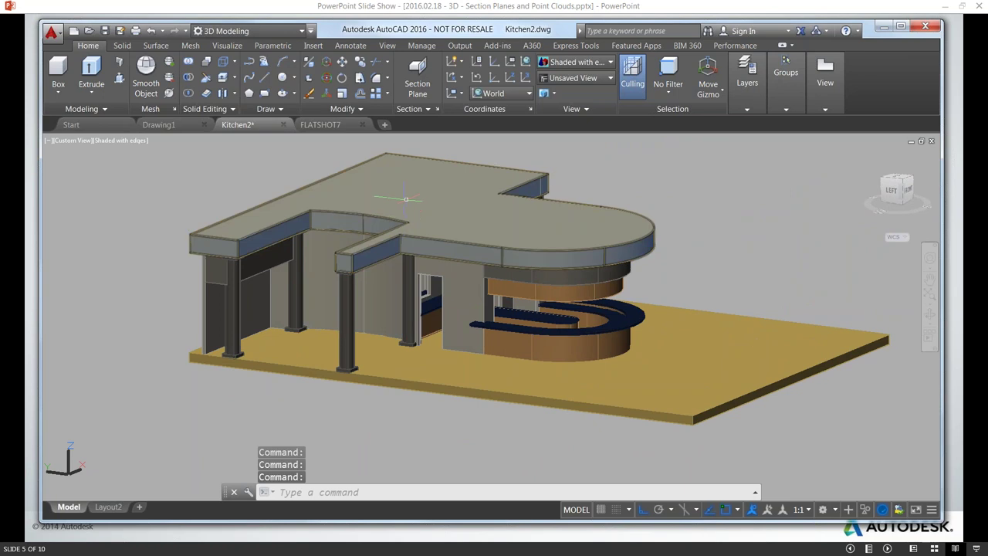
pyautogui.click(254, 226)
pyautogui.press('Escape')
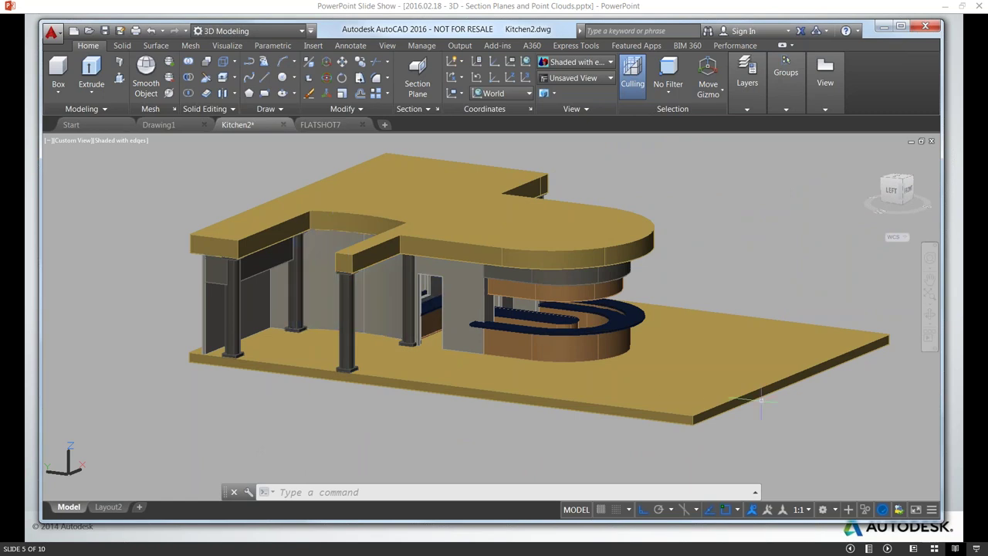
pyautogui.moveTo(451, 334)
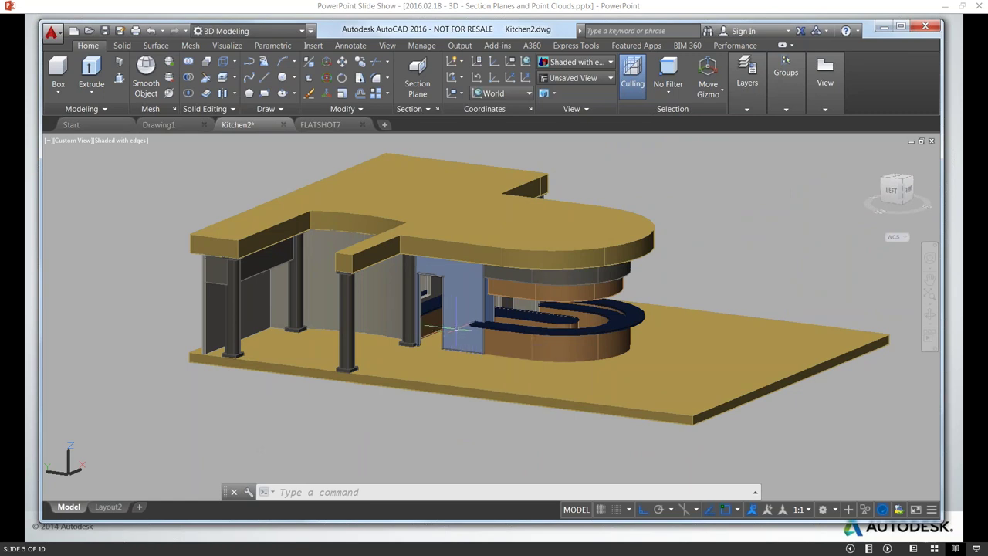
pyautogui.moveTo(510, 350); pyautogui.dragTo(477, 370, button='middle')
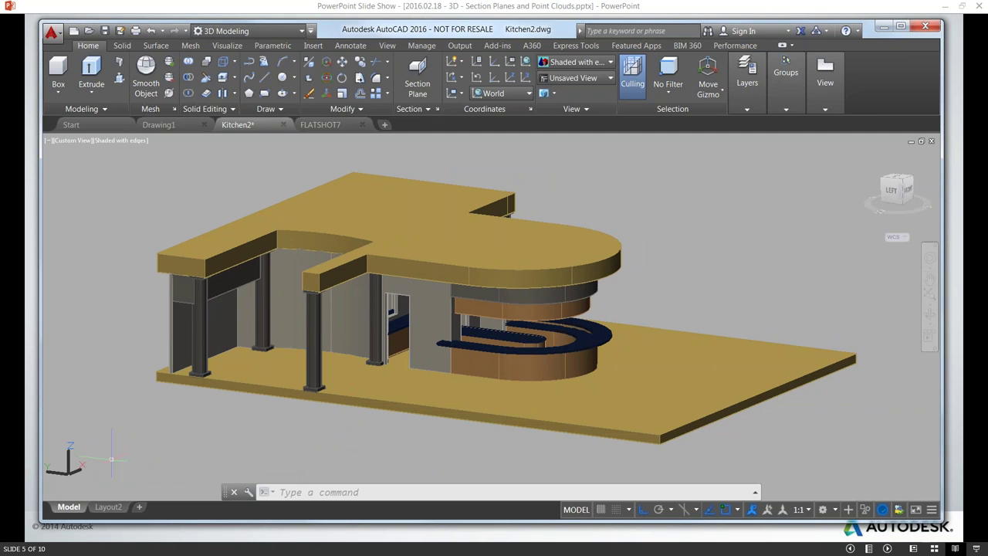
# Review the Layout2 sheet and the FLATSHOT7 drawing, and return to the model space of Kitchen2.
pyautogui.click(109, 507)
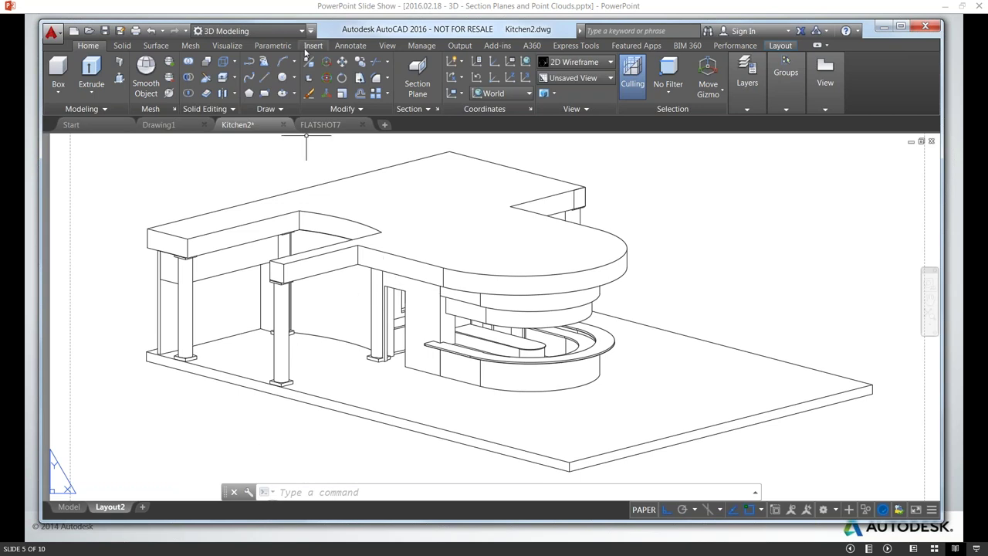
pyautogui.click(323, 126)
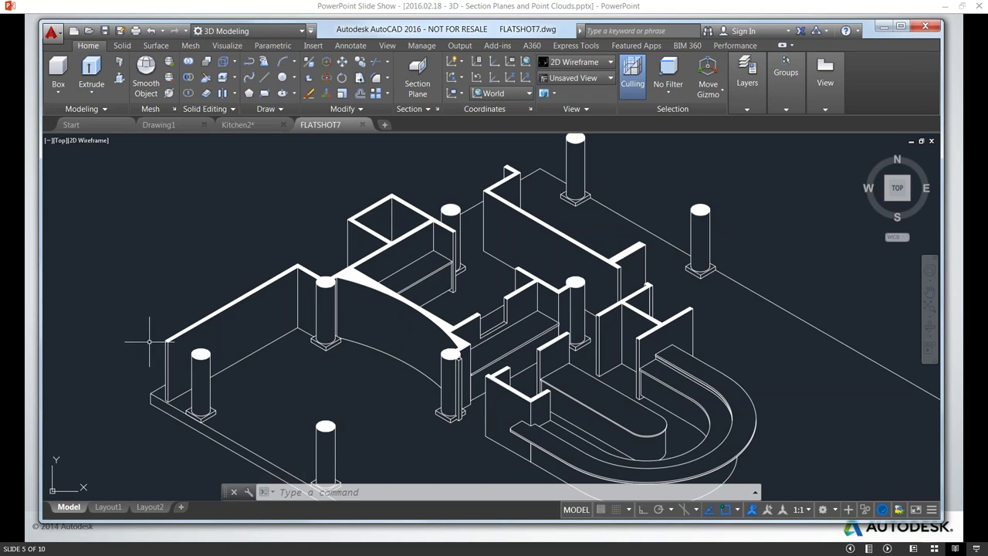
pyautogui.click(163, 126)
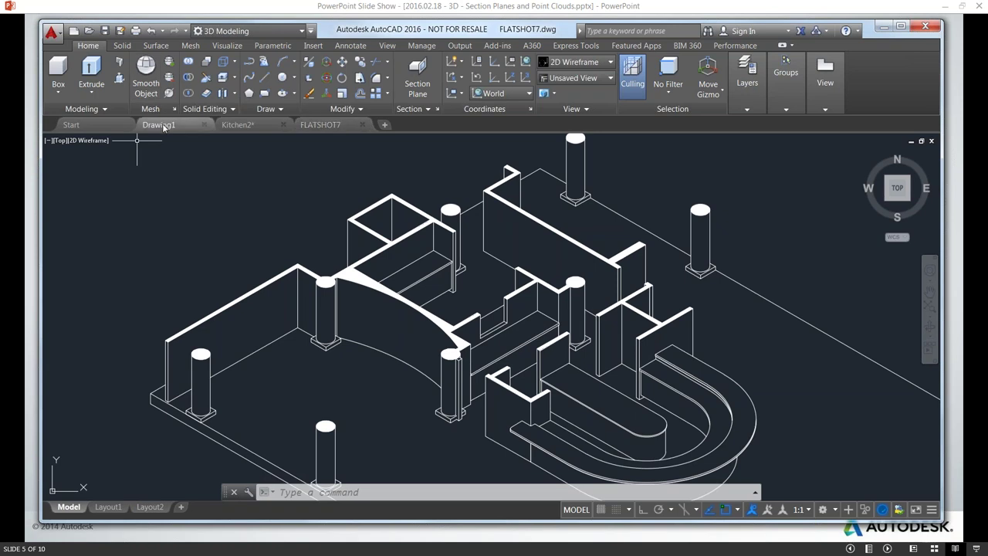
pyautogui.click(237, 124)
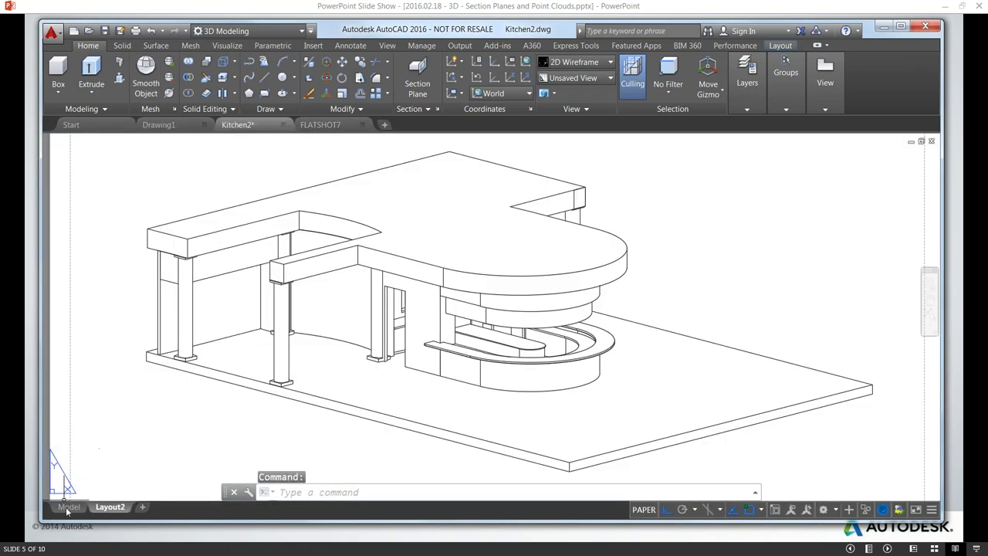
pyautogui.click(68, 507)
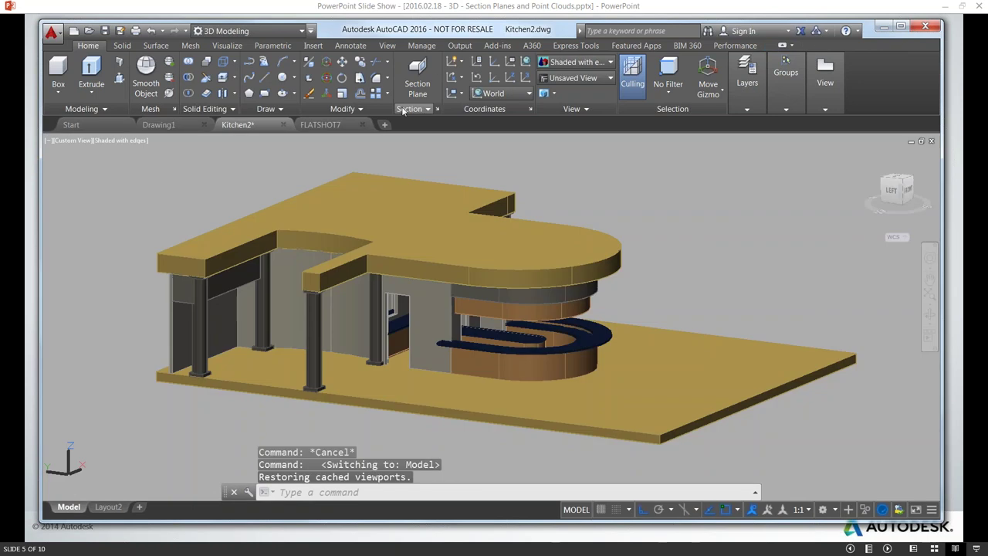
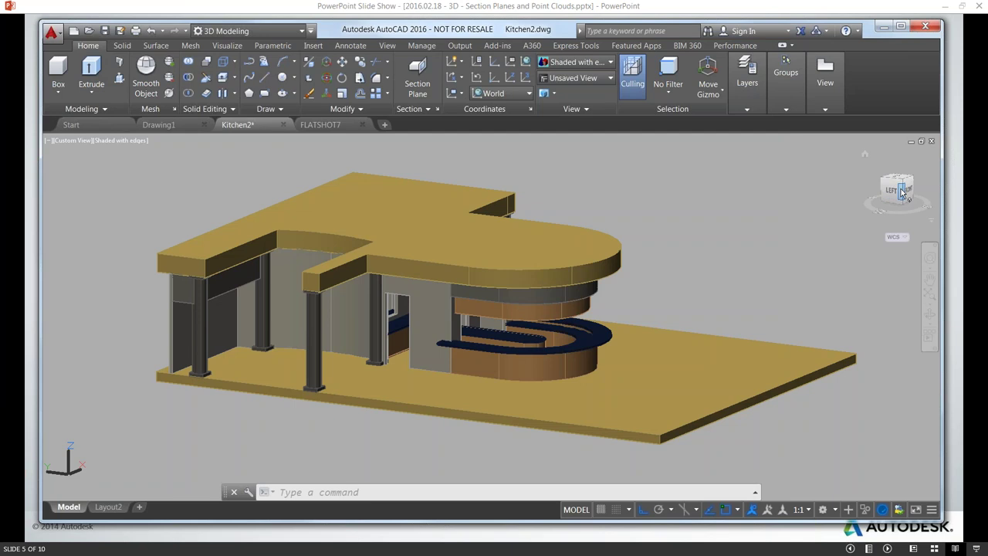
# Create an orthographic section plane aligned to Top across the kitchen model, and erase it.
pyautogui.moveTo(902, 193); pyautogui.dragTo(900, 199)
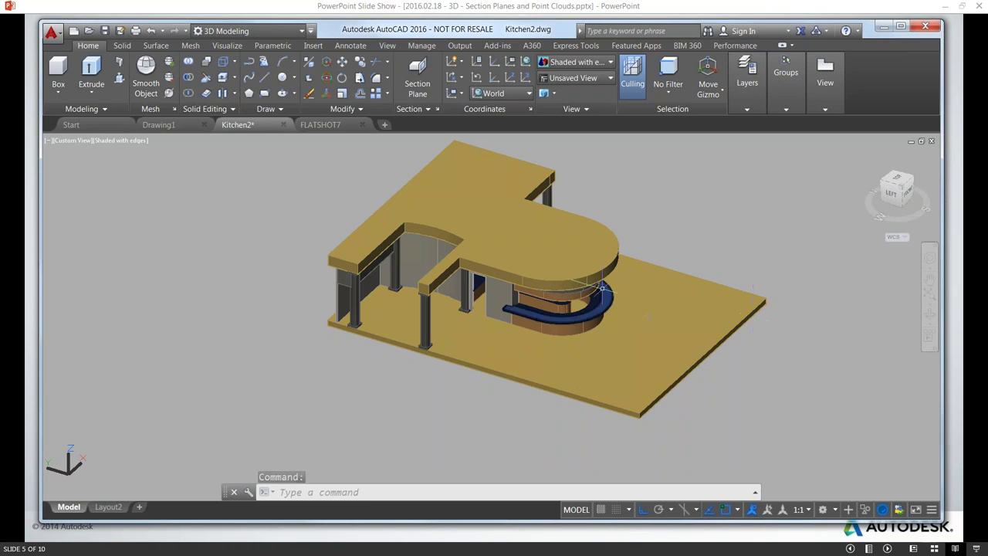
pyautogui.keyDown('shift'); pyautogui.moveTo(660, 288); pyautogui.dragTo(578, 293, button='middle'); pyautogui.keyUp('shift')
pyautogui.click(902, 191)
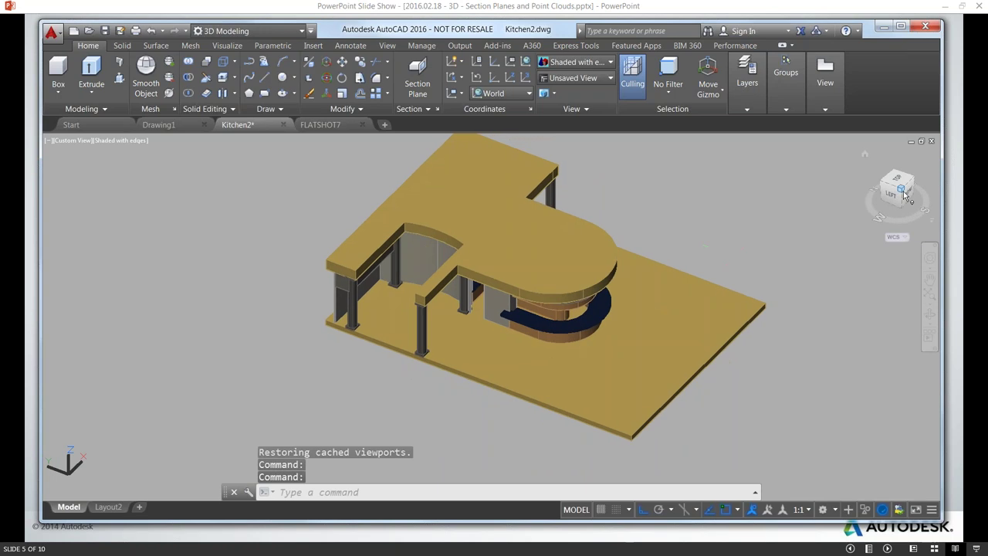
pyautogui.click(420, 71)
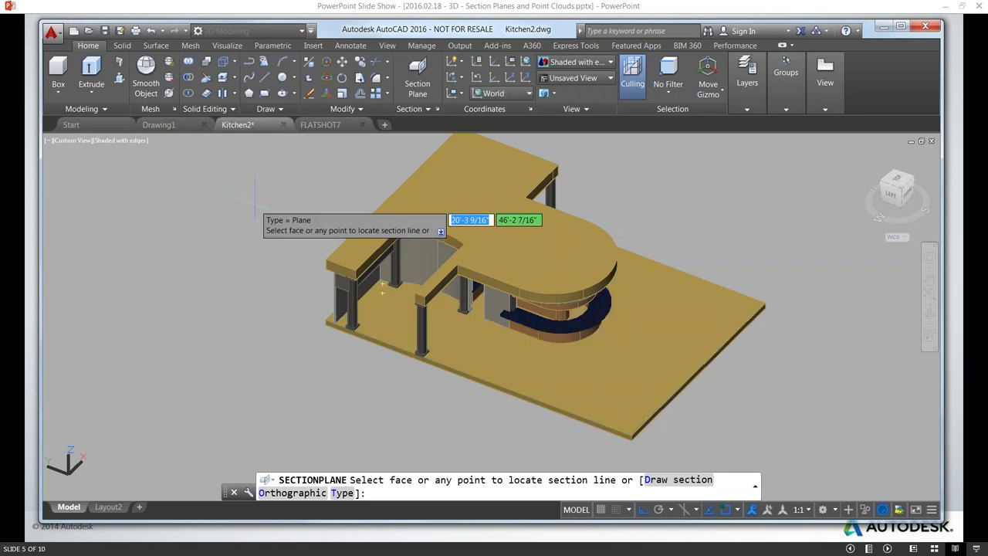
pyautogui.click(283, 494)
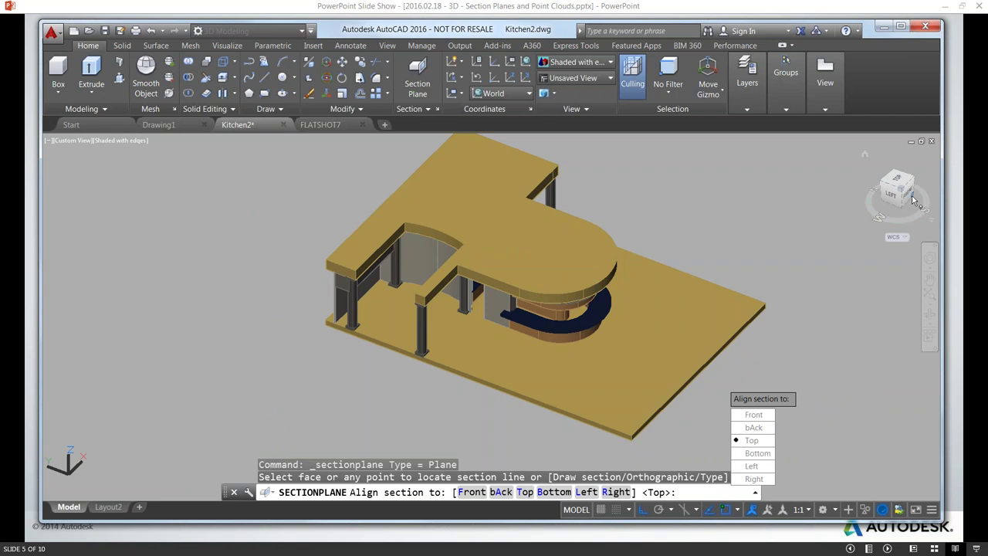
pyautogui.click(525, 492)
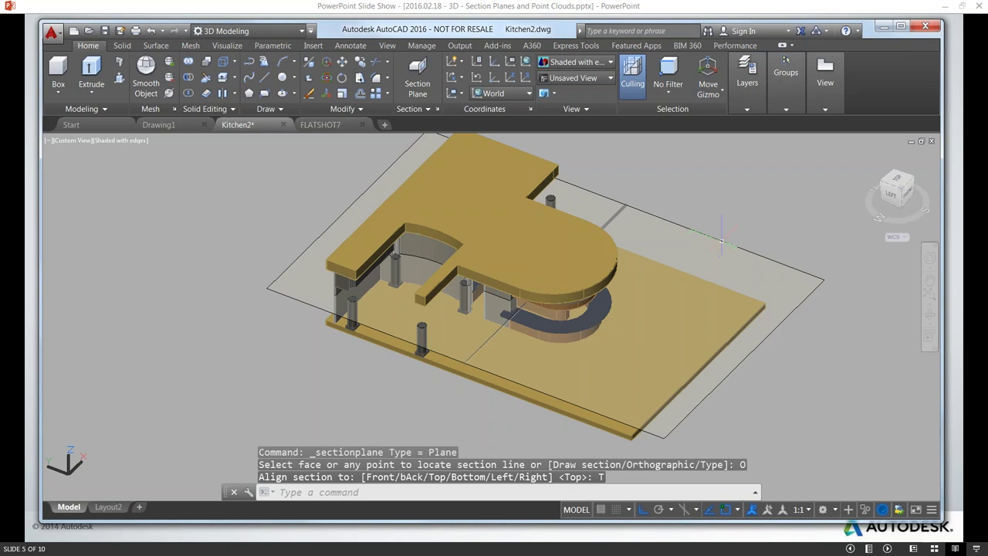
pyautogui.click(796, 305)
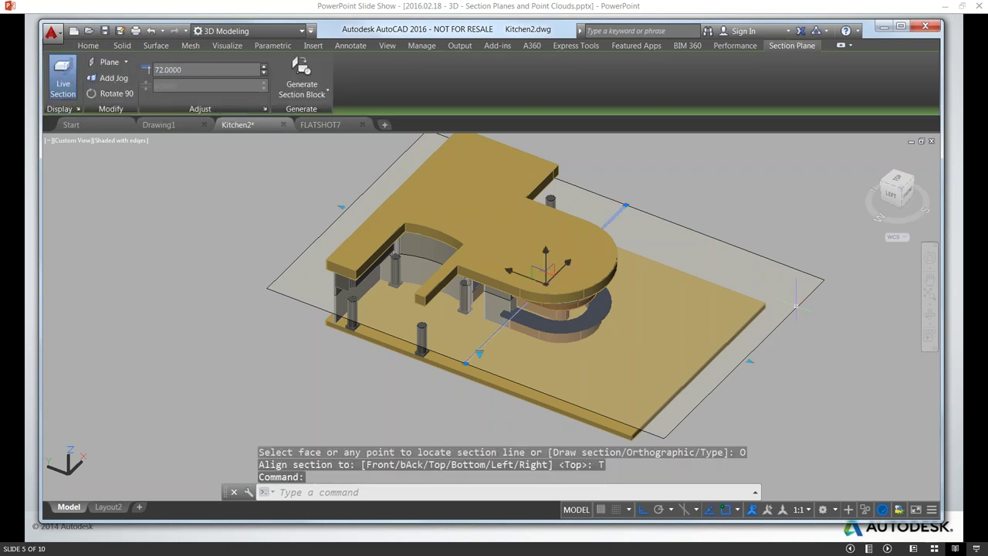
pyautogui.press('Delete')
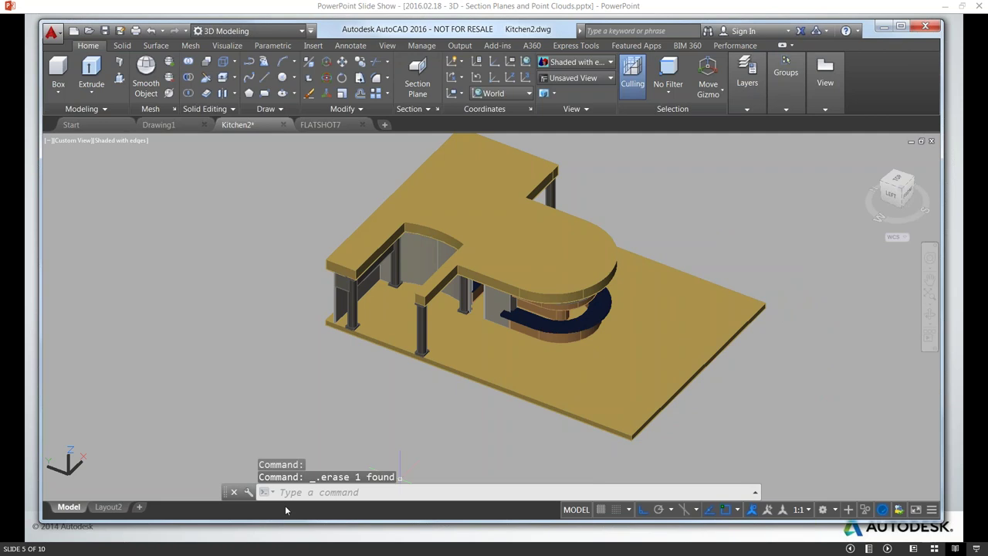
# Use SECTIONPLANE with the Draw section option and Ortho to run one straight section line lengthwise through the building, past both slab ends.
pyautogui.click(286, 492)
pyautogui.write('SECI')
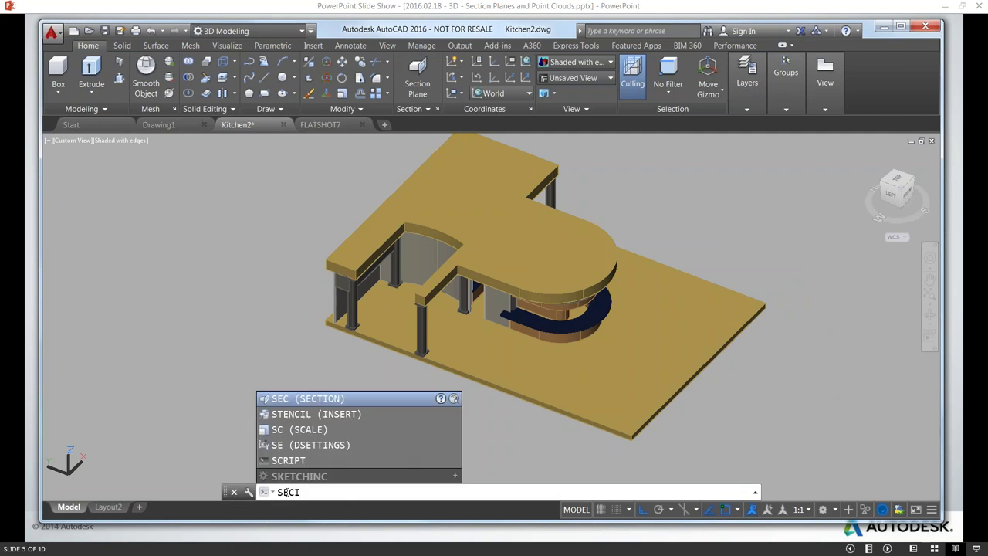
pyautogui.press('BackSpace')
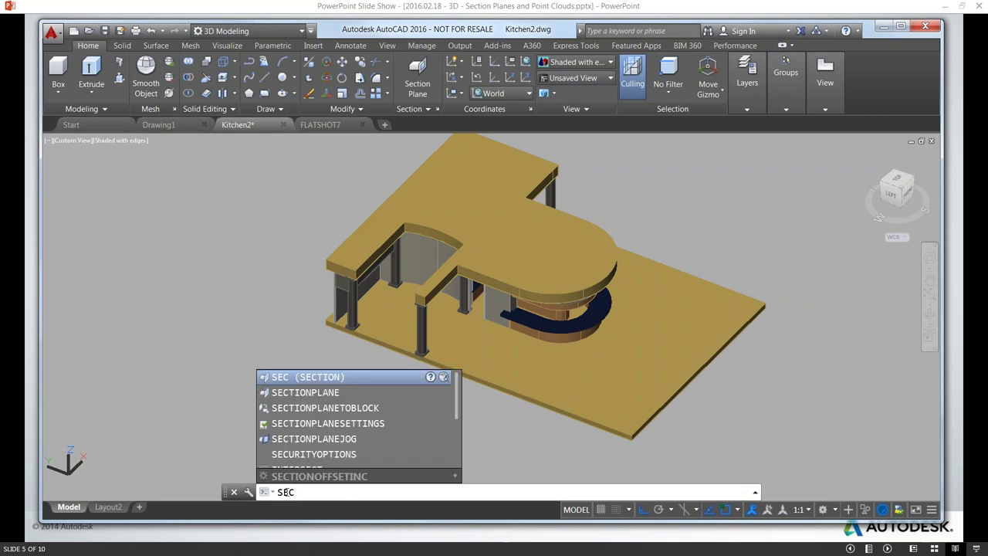
pyautogui.write('TIONPLANE')
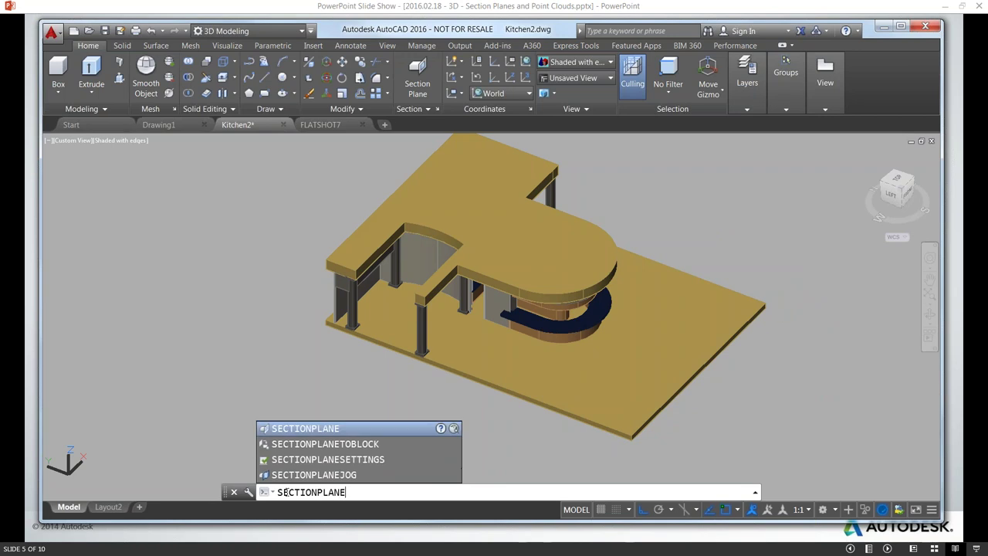
pyautogui.press('Return')
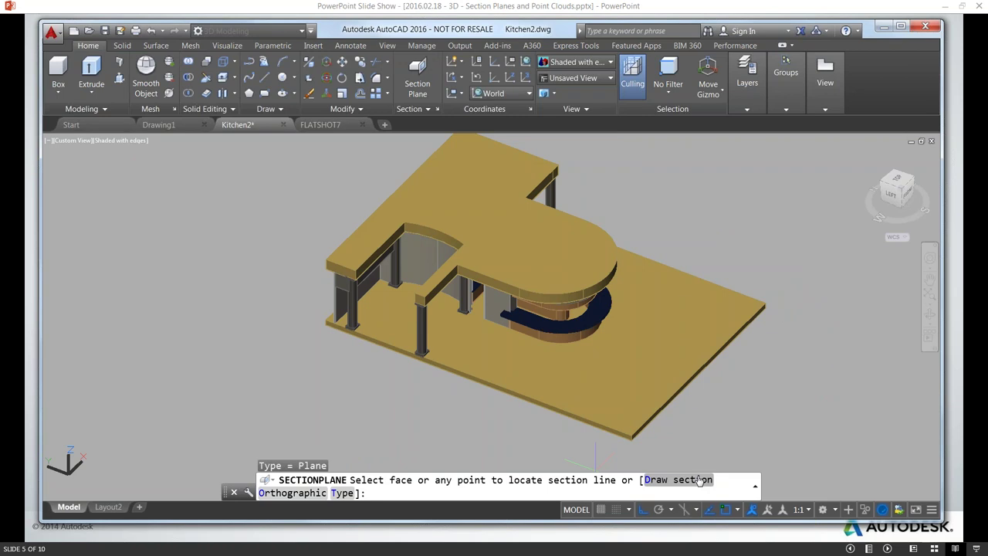
pyautogui.write('D')
pyautogui.press('Return')
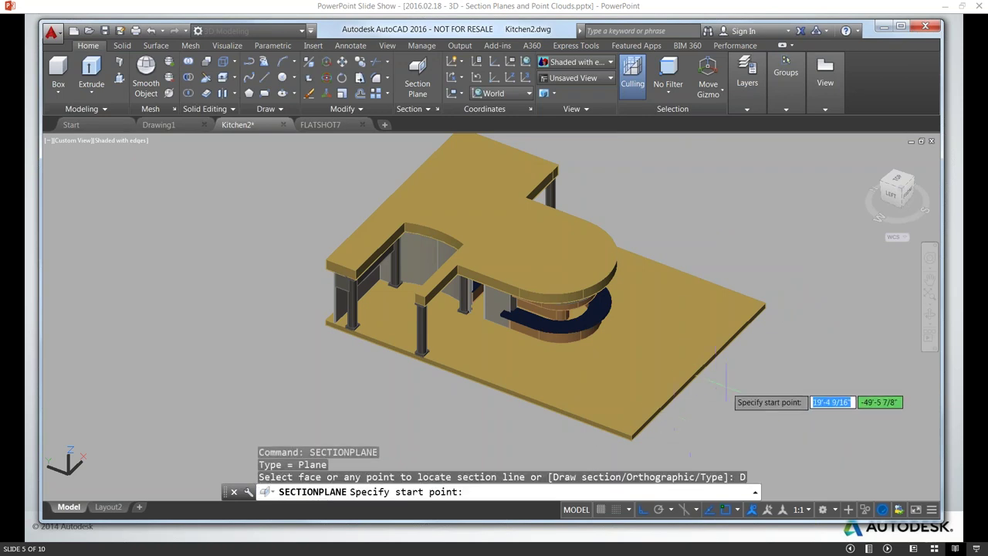
pyautogui.click(716, 379)
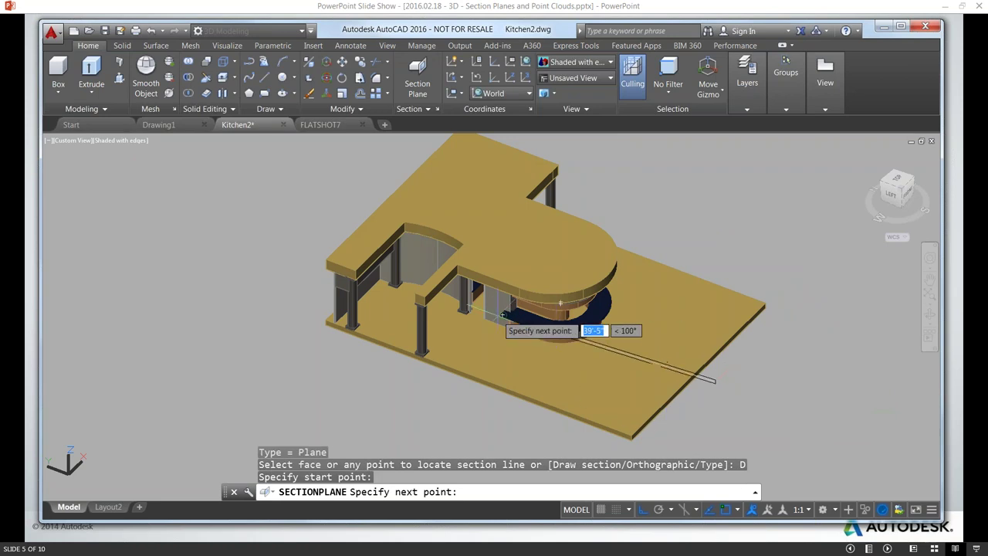
pyautogui.press('F8')
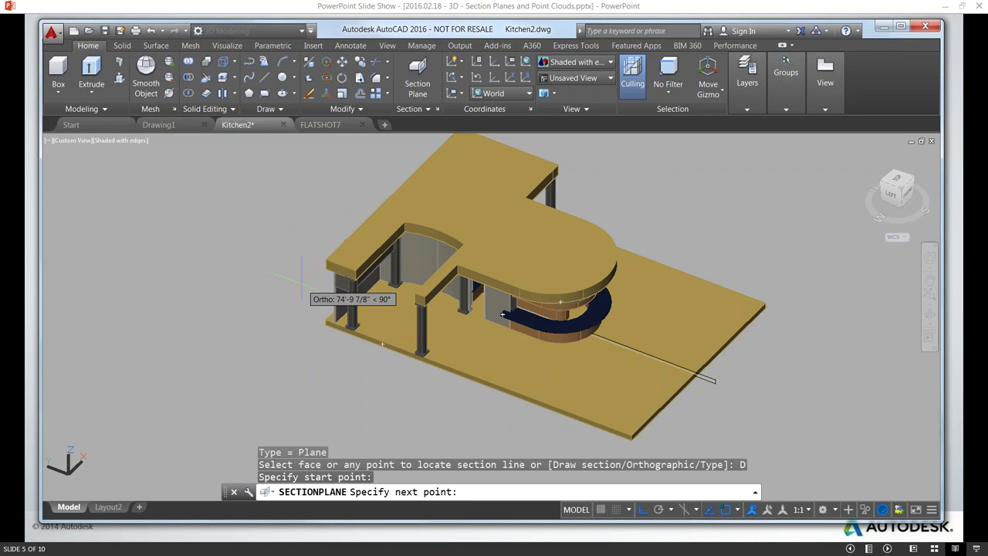
pyautogui.keyDown('shift'); pyautogui.moveTo(305, 278); pyautogui.dragTo(372, 315, button='middle'); pyautogui.keyUp('shift')
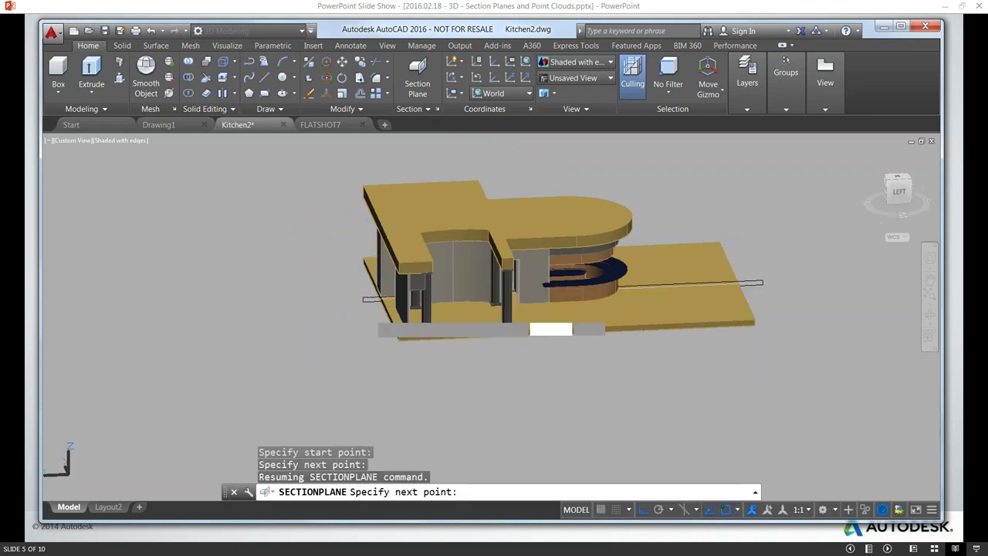
pyautogui.click(369, 313)
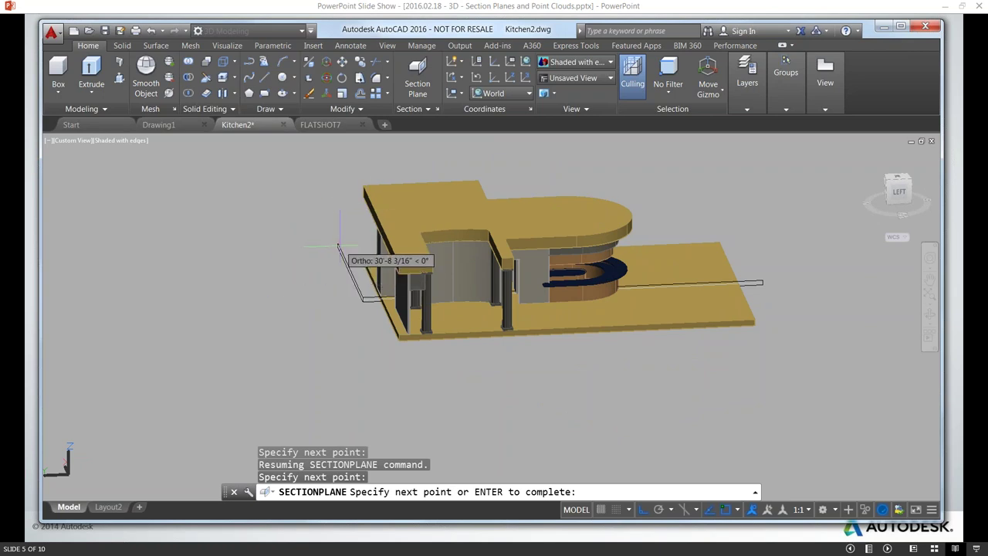
pyautogui.press('Return')
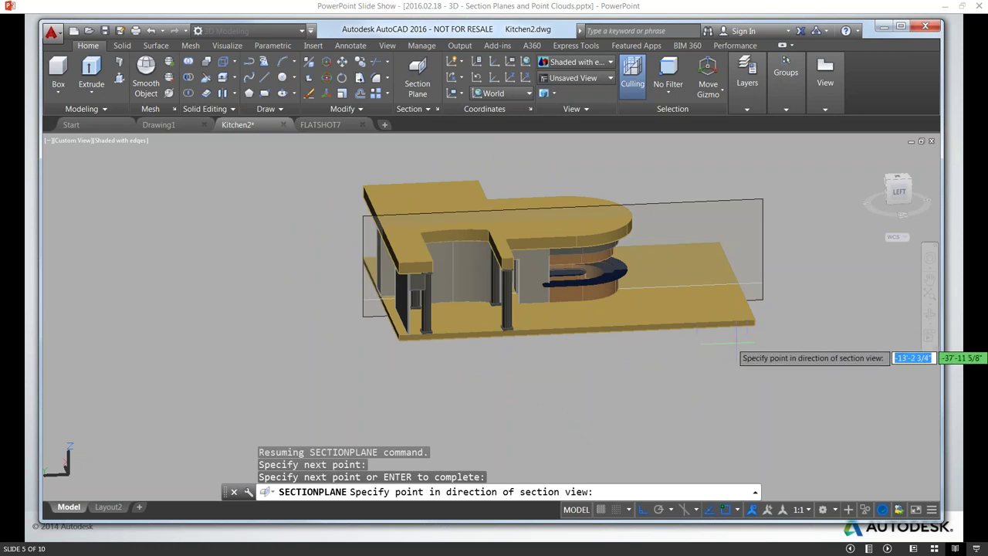
# Set the section view direction toward the far side of the vertical section plane.
pyautogui.keyDown('shift'); pyautogui.moveTo(730, 340); pyautogui.dragTo(617, 375, button='middle'); pyautogui.keyUp('shift')
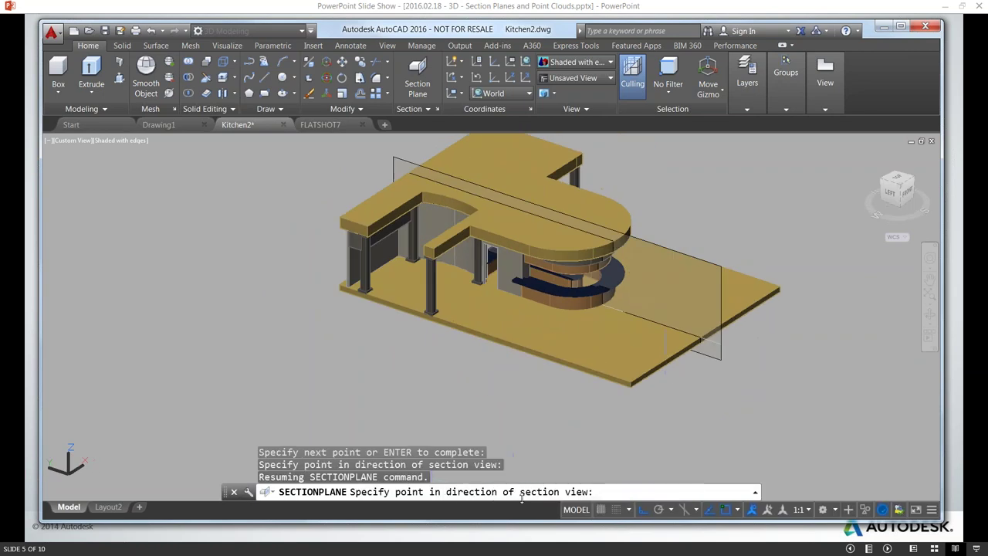
pyautogui.click(710, 177)
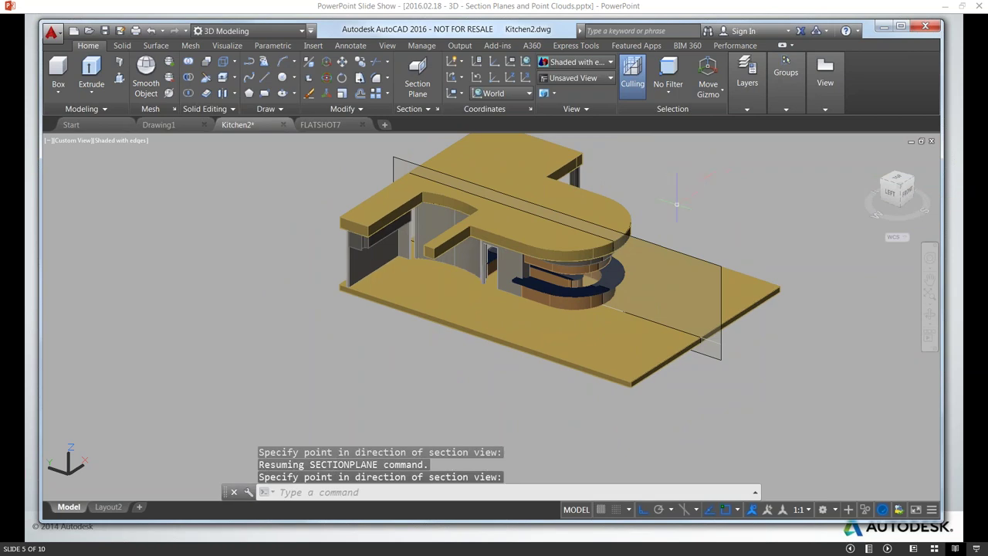
pyautogui.moveTo(677, 208); pyautogui.dragTo(594, 257, button='middle')
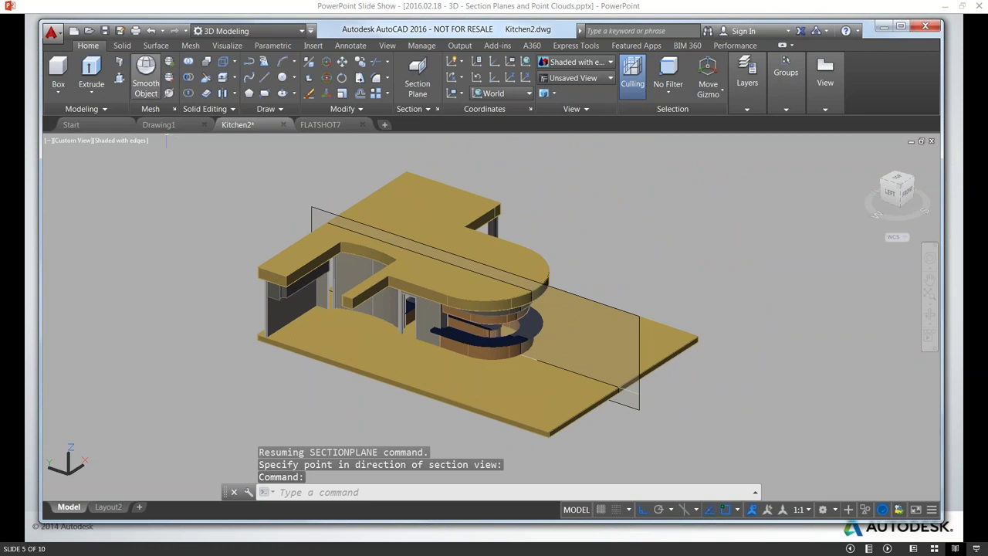
# Review the Section Settings for intersection boundary, intersection fill and cut-away geometry, and close them without changes.
pyautogui.click(437, 110)
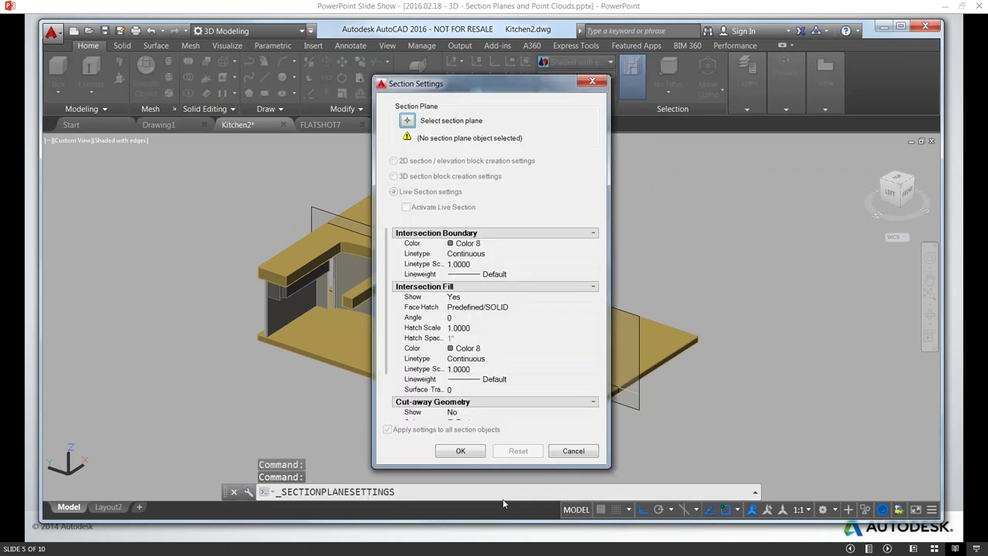
pyautogui.click(572, 452)
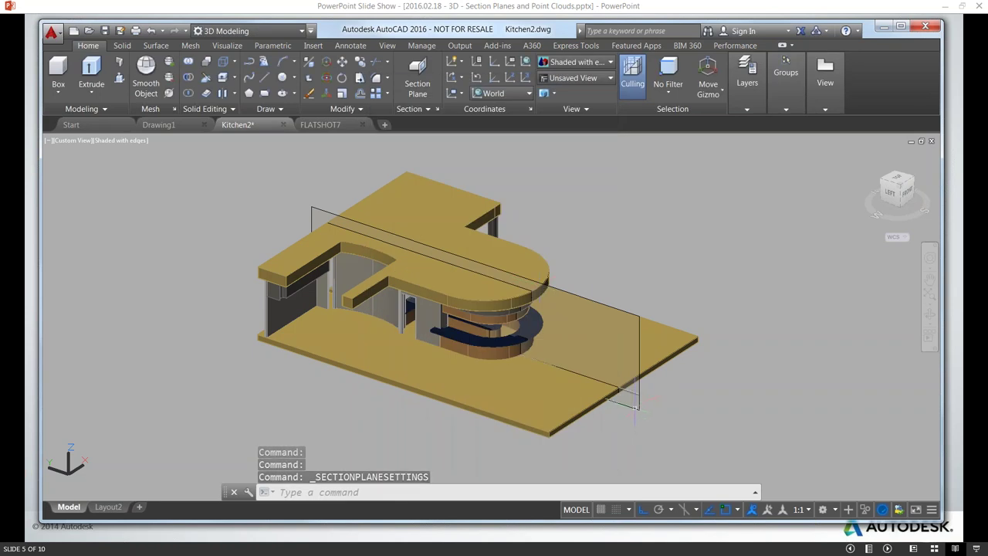
# Turn on live sectioning for the vertical section plane through the kitchen model and save the drawing.
pyautogui.click(635, 402)
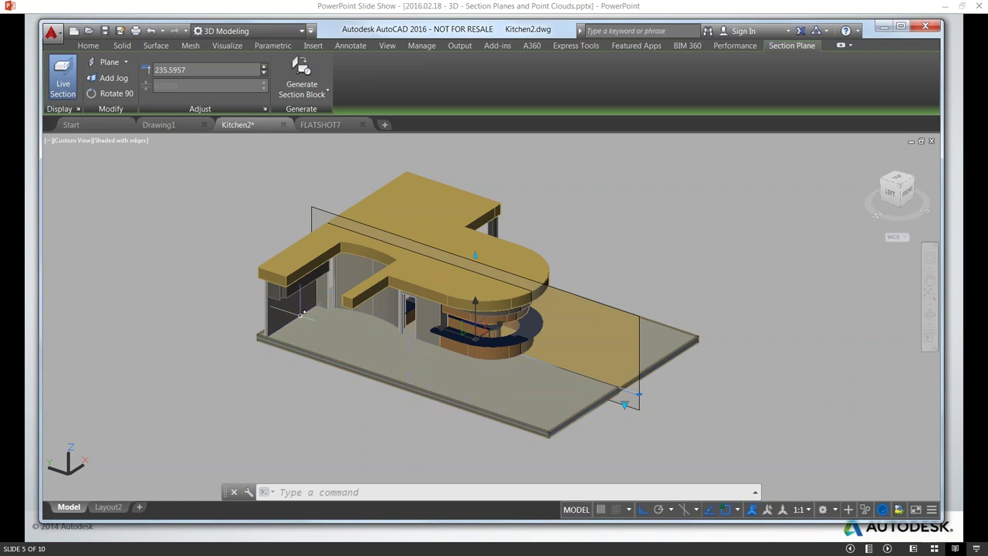
pyautogui.click(105, 31)
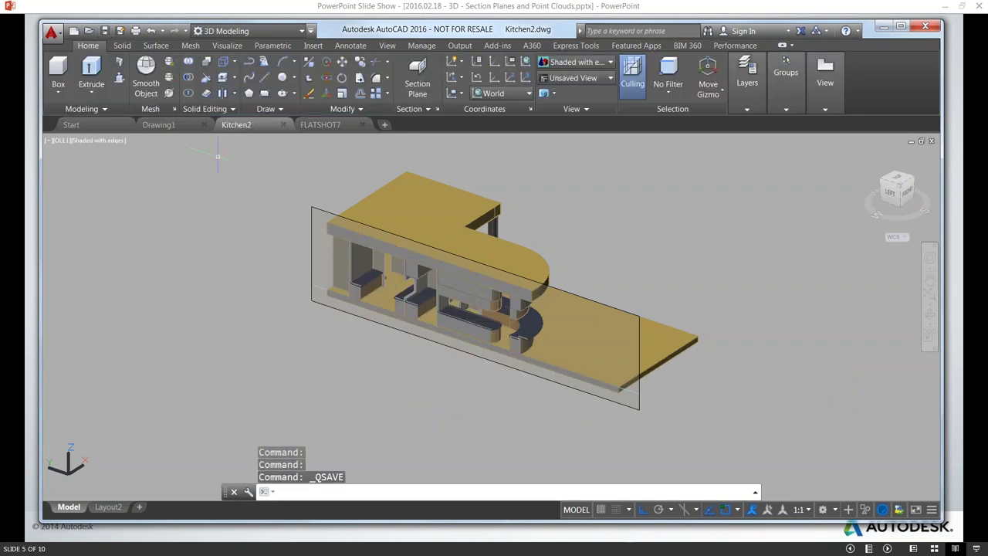
# Inspect the cut kitchen interior and switch the visual style to Conceptual, then to Shades of Gray.
pyautogui.scroll(3, 463, 363)
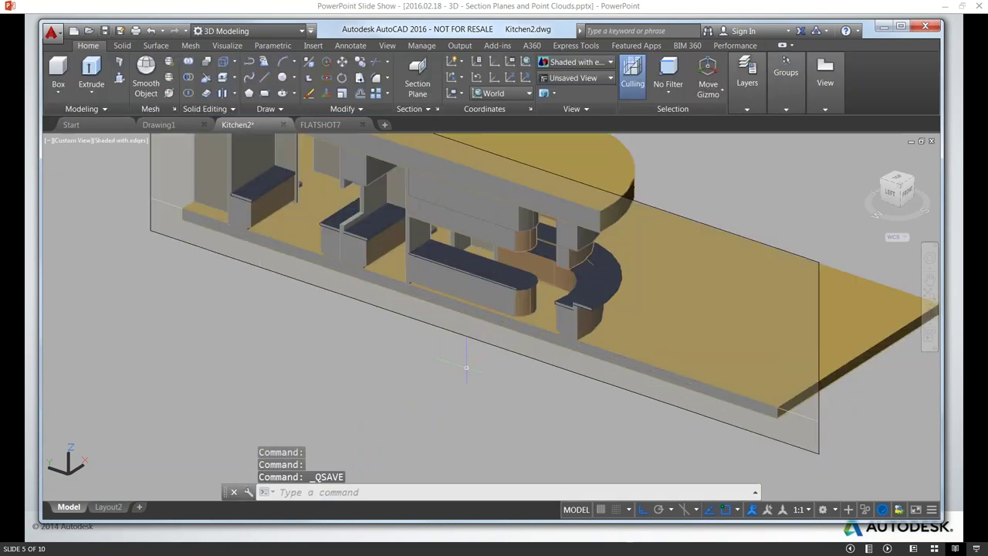
pyautogui.moveTo(463, 363); pyautogui.dragTo(476, 424, button='middle')
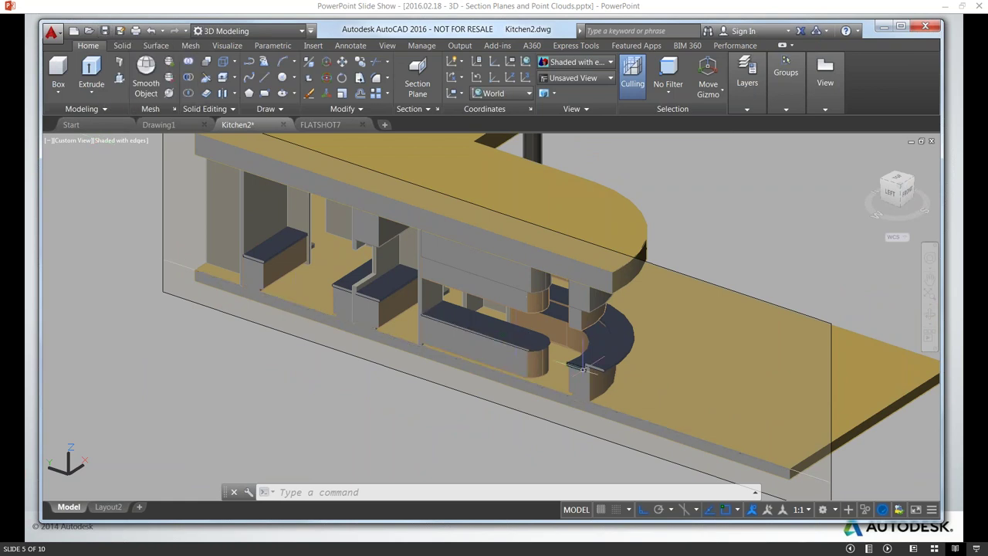
pyautogui.keyDown('shift'); pyautogui.moveTo(592, 369); pyautogui.dragTo(533, 362, button='middle'); pyautogui.keyUp('shift')
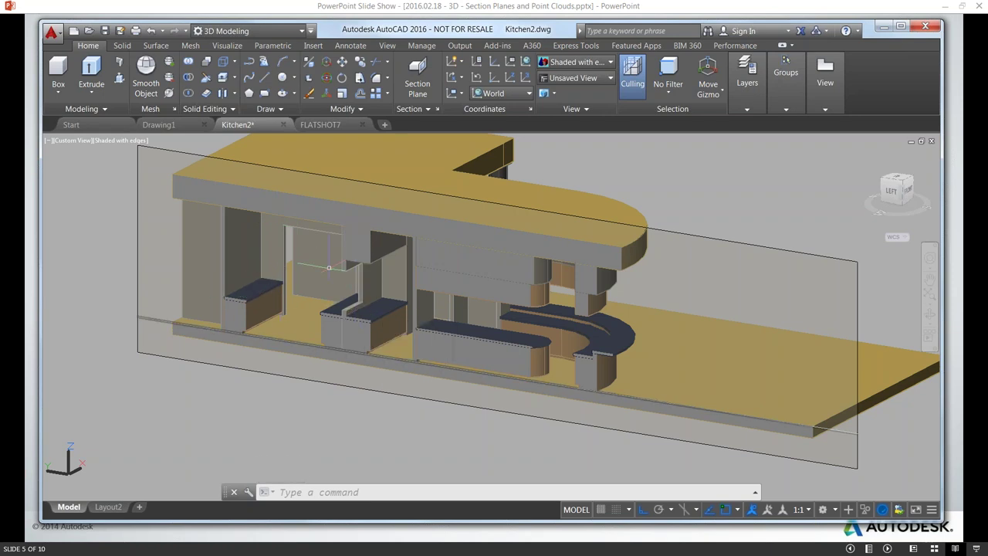
pyautogui.moveTo(371, 323)
pyautogui.keyDown('shift'); pyautogui.mouseDown(button='middle')
pyautogui.moveTo(383, 332)
pyautogui.moveTo(388, 318)
pyautogui.moveTo(356, 317)
pyautogui.mouseUp(button='middle'); pyautogui.keyUp('shift')
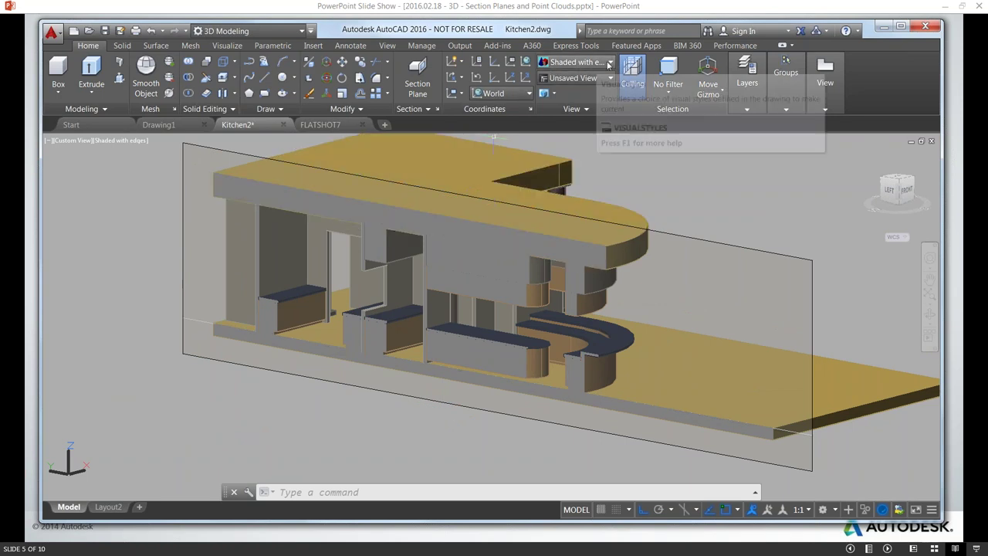
pyautogui.click(613, 63)
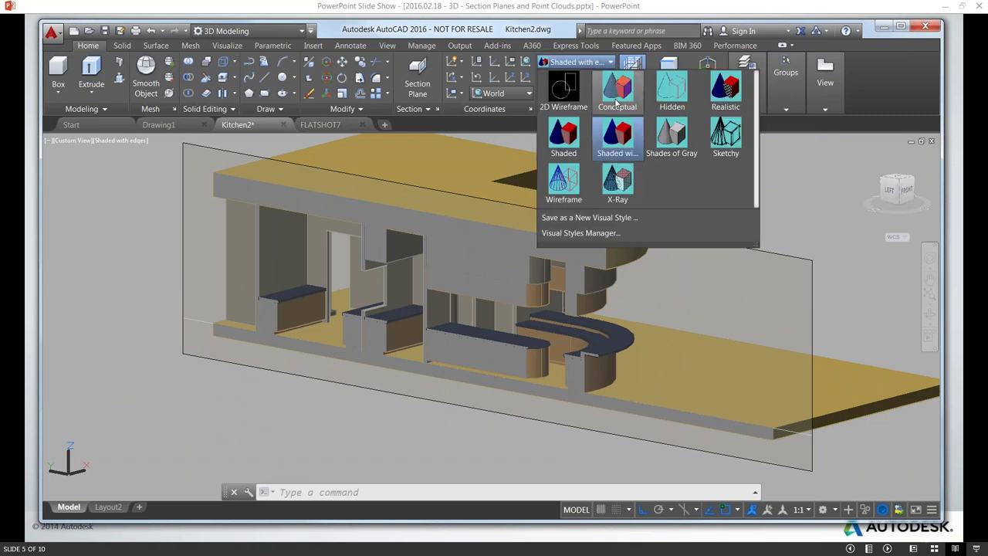
pyautogui.press('Escape')
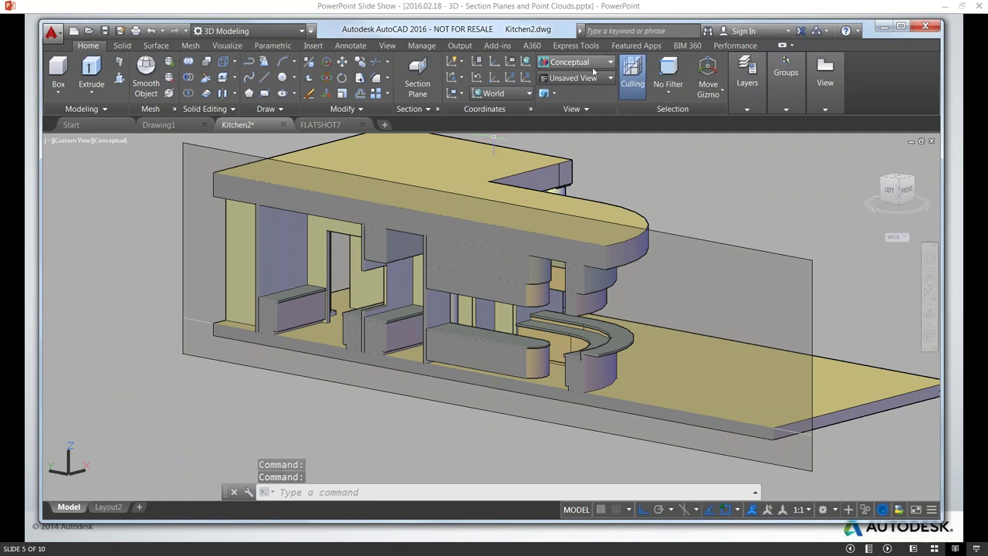
pyautogui.click(611, 62)
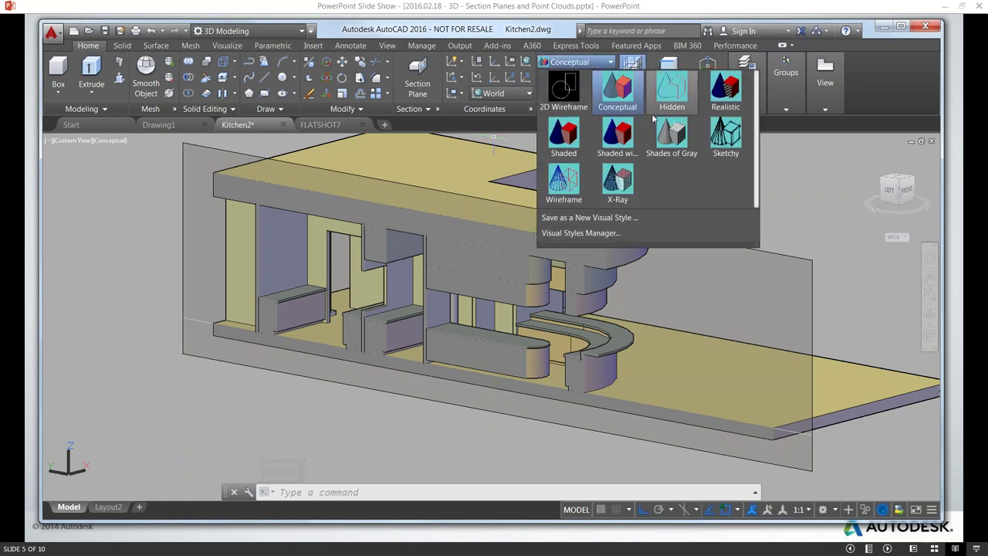
pyautogui.click(670, 133)
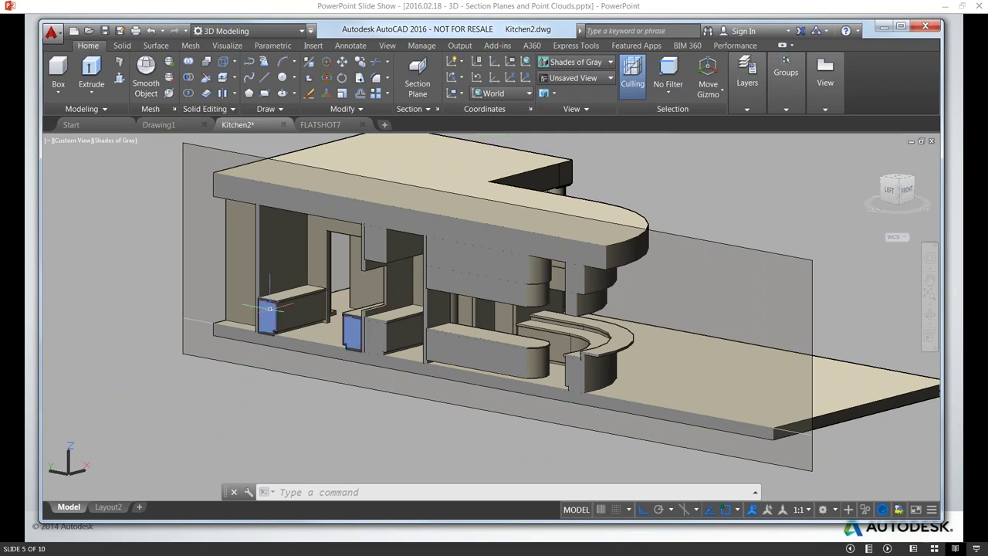
# Review the model's named views in the View Manager and close it without changes.
pyautogui.click(340, 492)
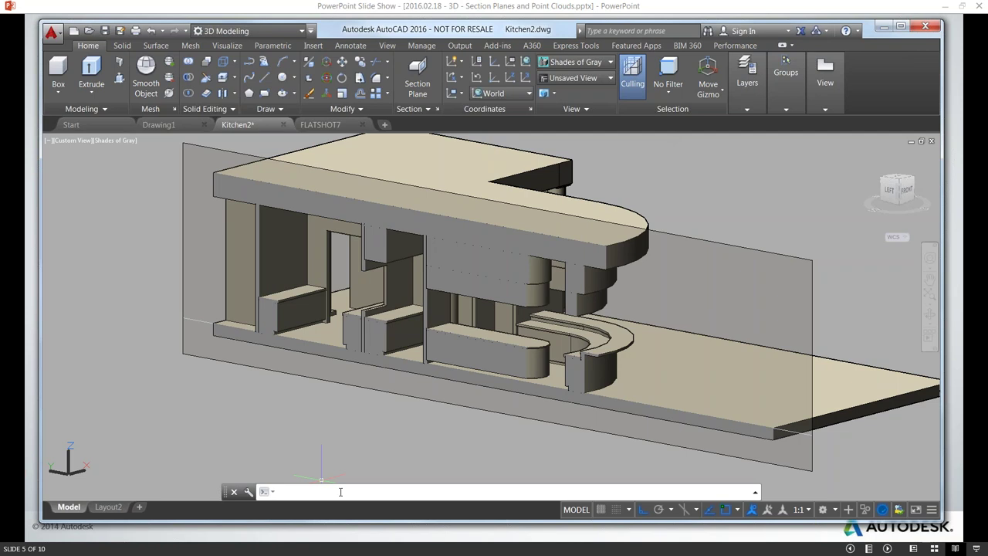
pyautogui.write('V')
pyautogui.press('Return')
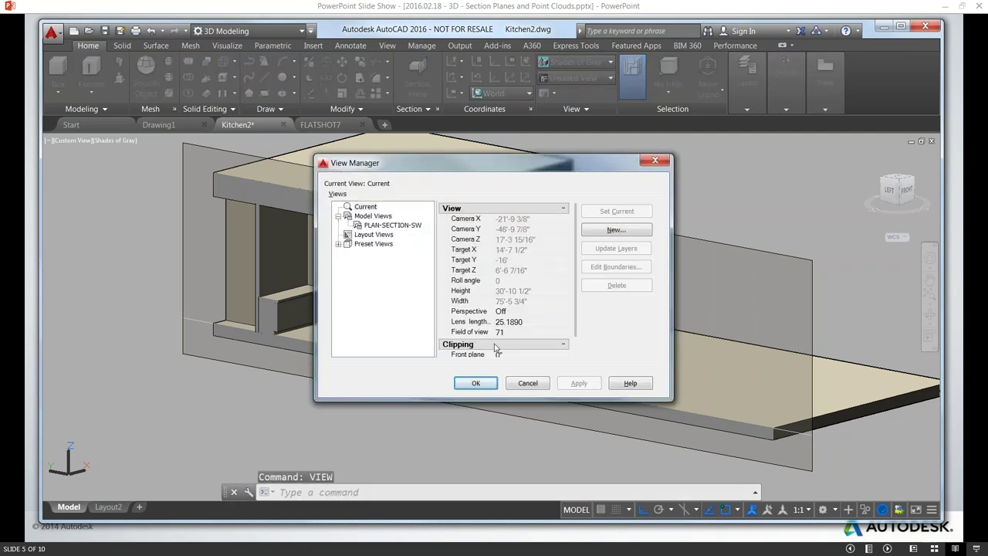
pyautogui.click(524, 389)
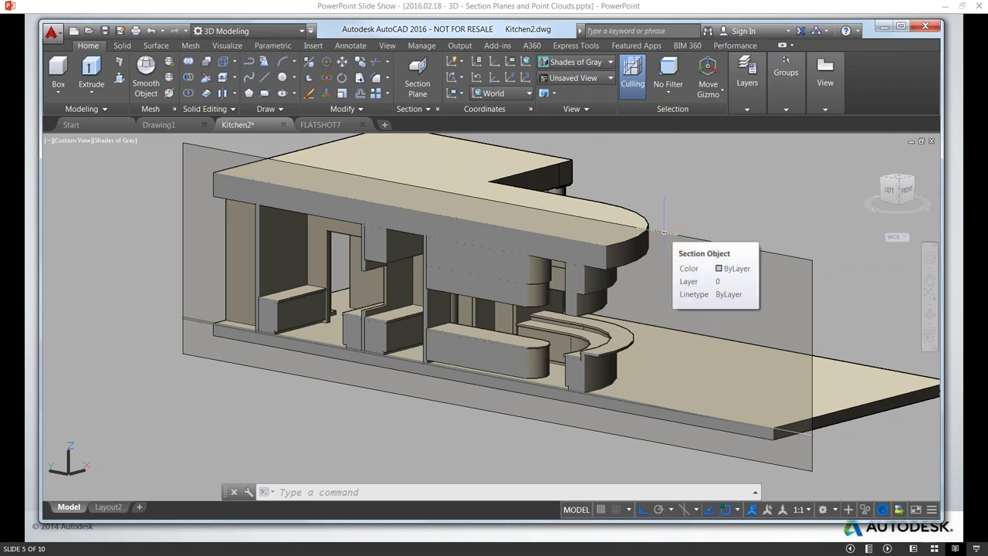
# Change the section plane's type to Slice and set the slice thickness to 50.
pyautogui.click(664, 231)
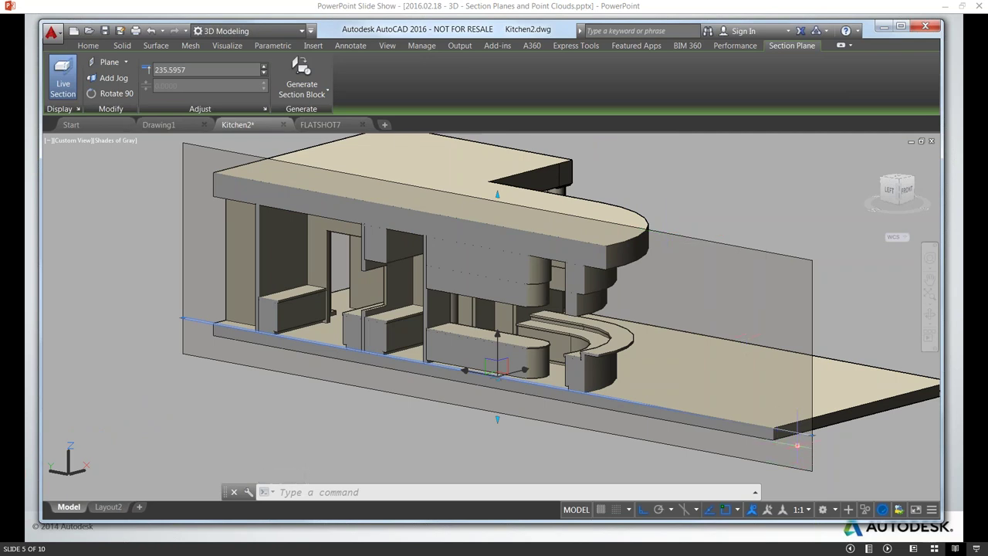
pyautogui.click(798, 444)
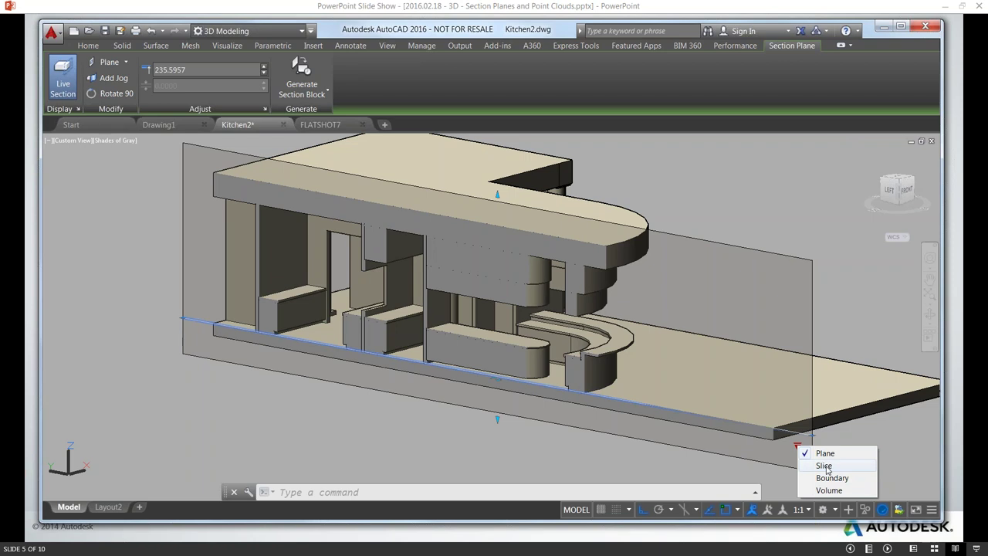
pyautogui.click(825, 466)
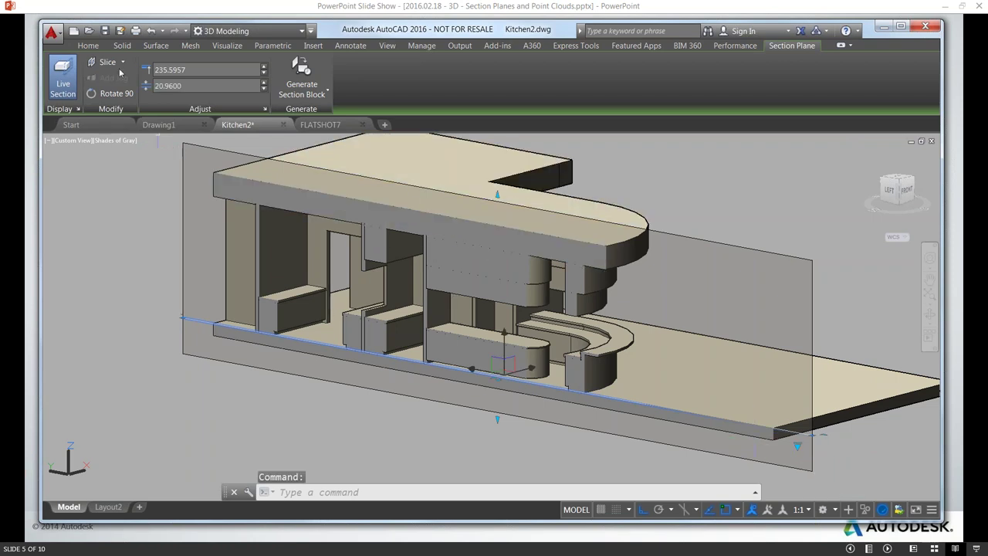
pyautogui.moveTo(183, 86); pyautogui.dragTo(155, 85)
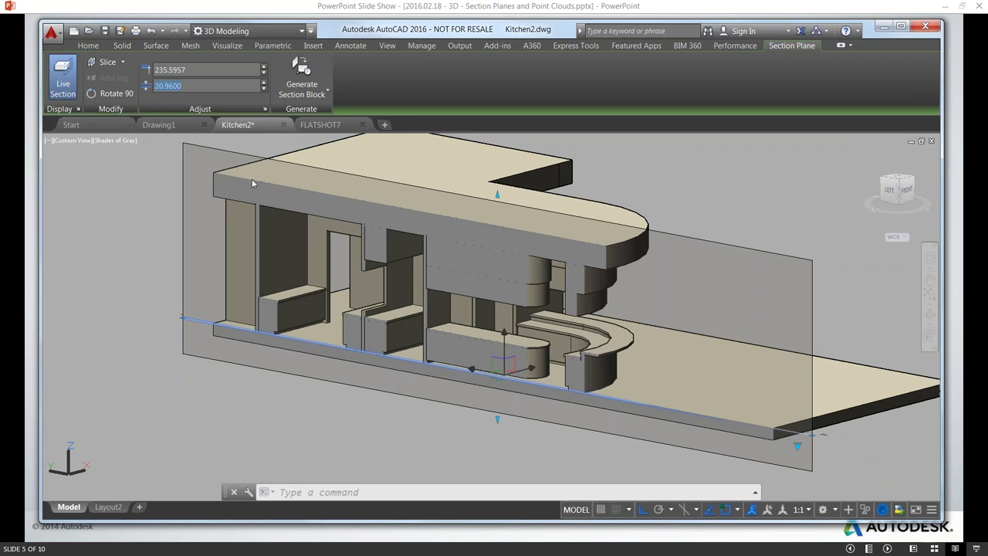
pyautogui.write('50')
pyautogui.press('Return')
# Increase the slice thickness to 54, deselect the section plane and save the drawing.
pyautogui.keyDown('shift'); pyautogui.moveTo(494, 348); pyautogui.dragTo(458, 345, button='middle'); pyautogui.keyUp('shift')
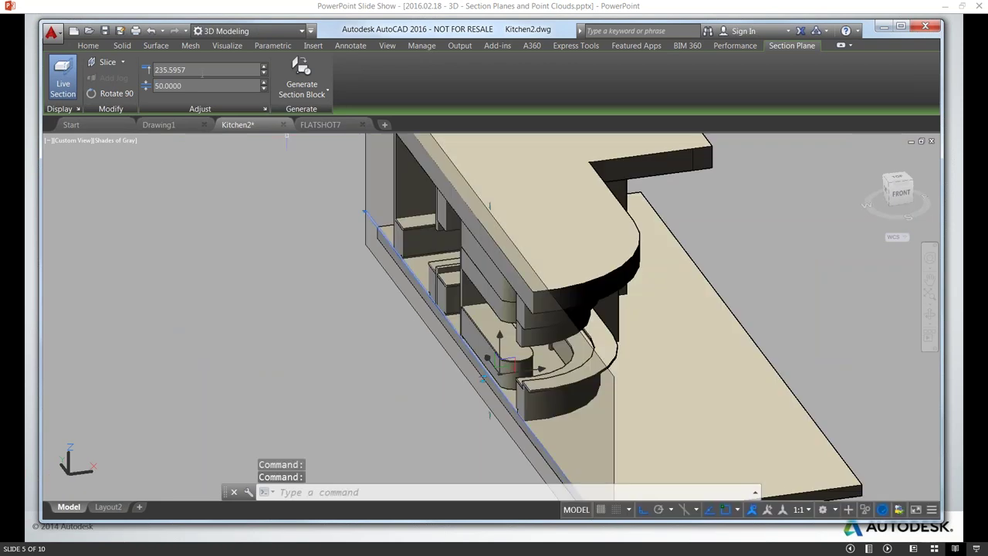
pyautogui.click(264, 84)
pyautogui.click(263, 84)
pyautogui.click(264, 83)
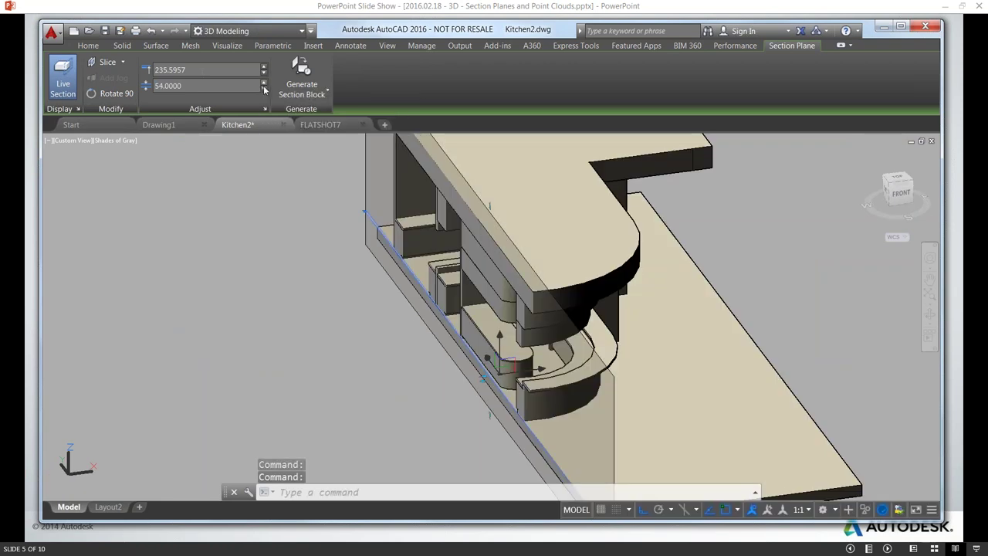
pyautogui.click(263, 83)
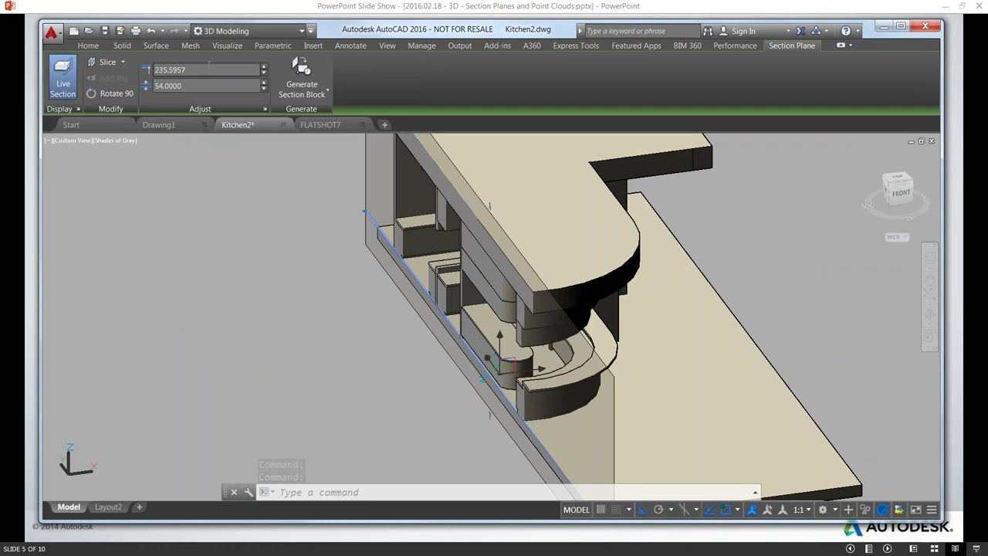
pyautogui.press('Escape')
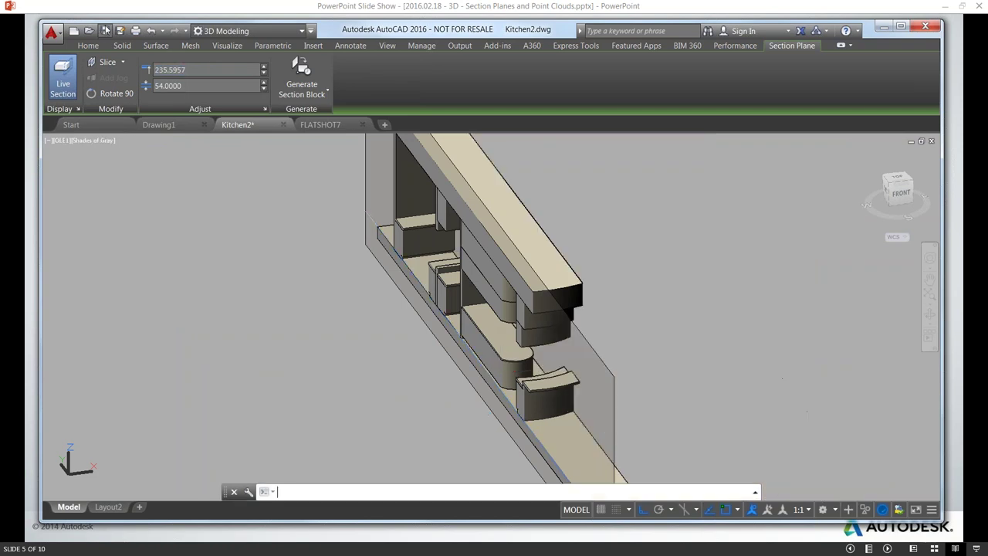
pyautogui.click(106, 31)
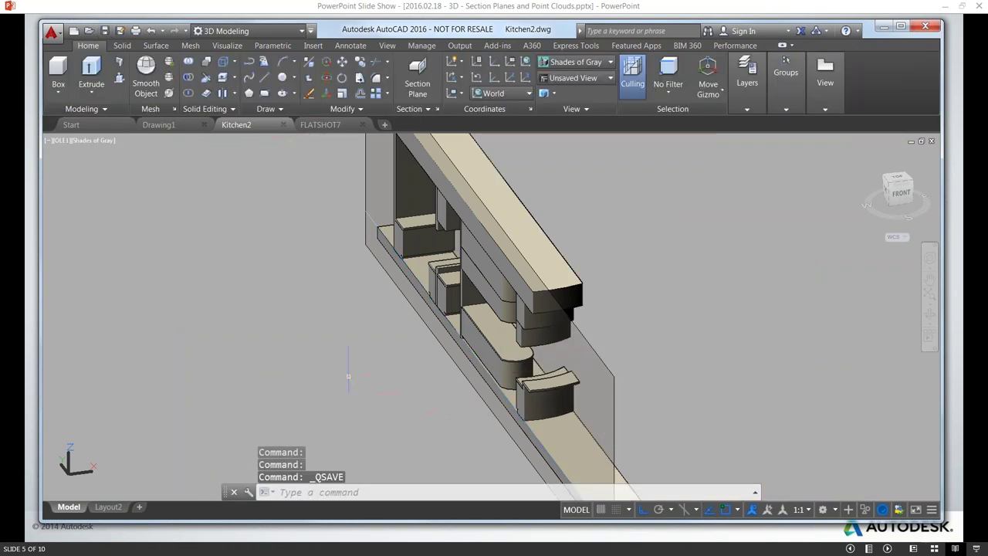
# Examine the sliced kitchen model along its length to the outer end of the floor slab.
pyautogui.scroll(-2, 398, 392)
pyautogui.moveTo(398, 392); pyautogui.dragTo(319, 326, button='middle')
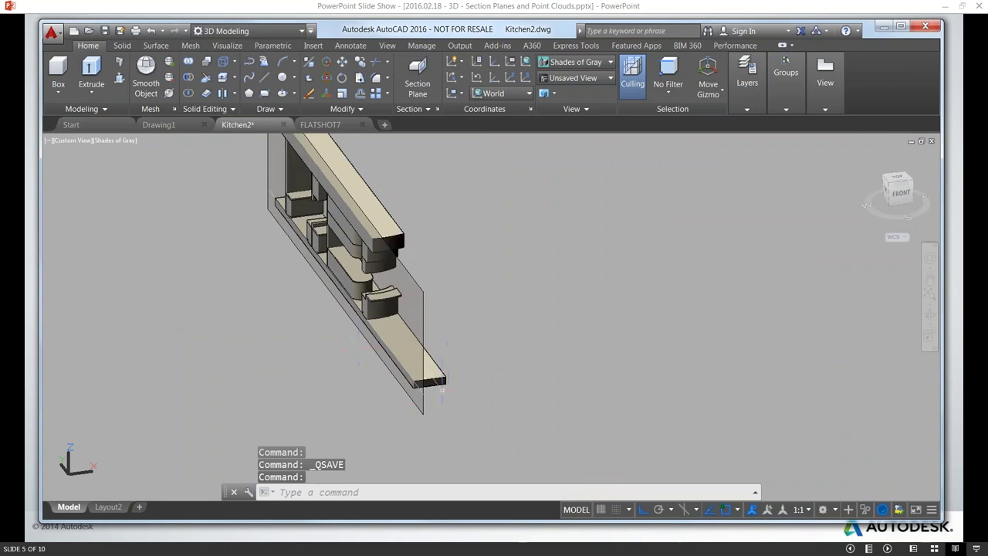
pyautogui.scroll(2, 441, 392)
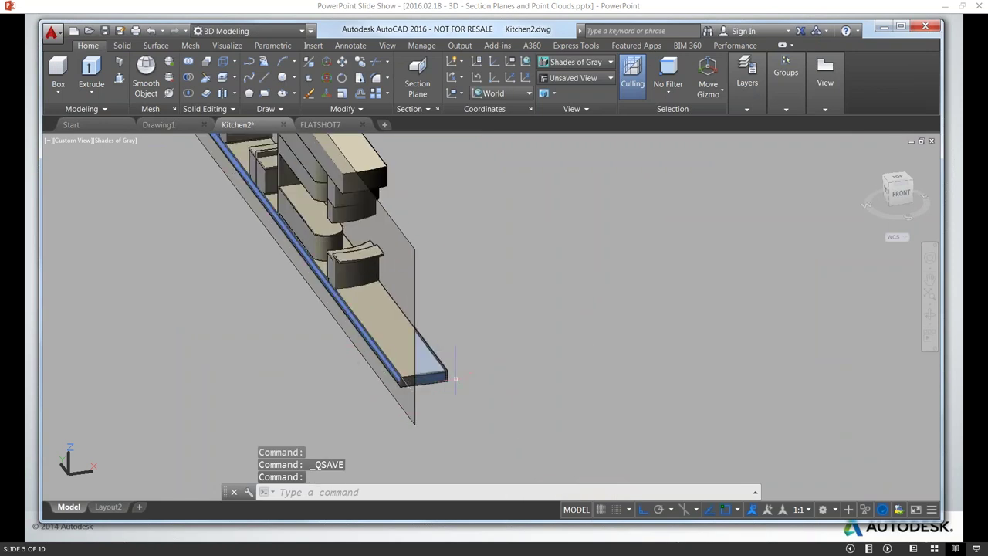
pyautogui.write('p')
pyautogui.press('Return')
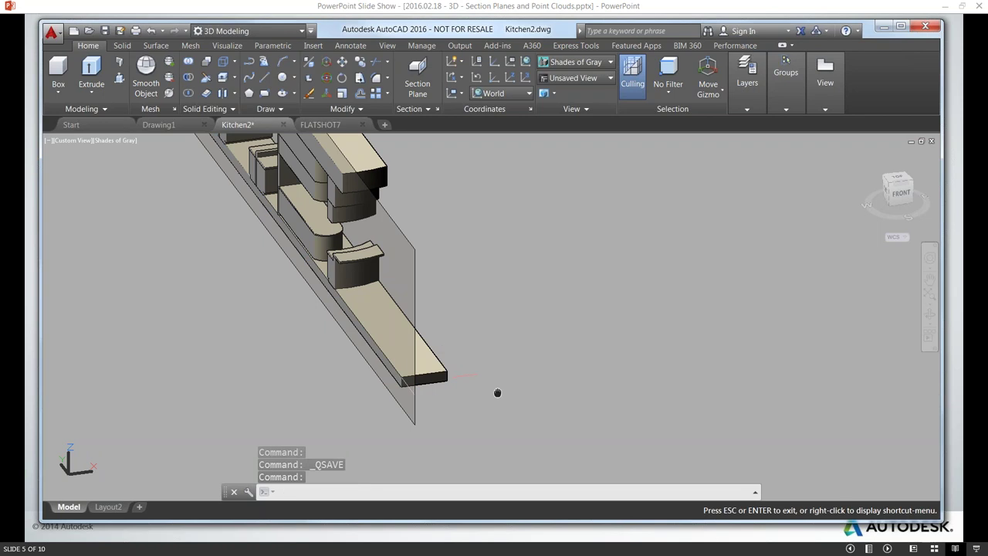
pyautogui.moveTo(494, 376); pyautogui.dragTo(528, 435)
pyautogui.press('Escape')
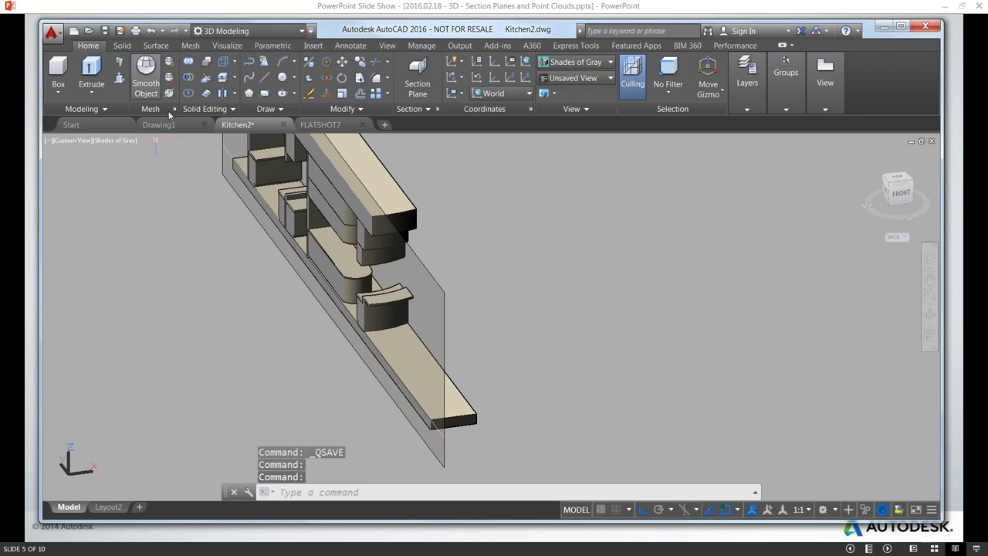
pyautogui.click(421, 93)
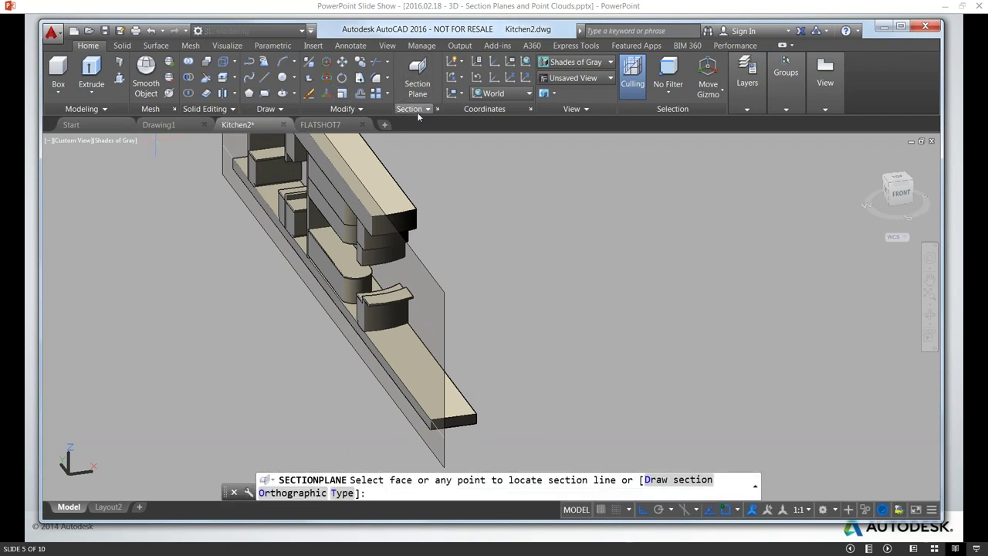
pyautogui.press('Escape')
pyautogui.press('Escape')
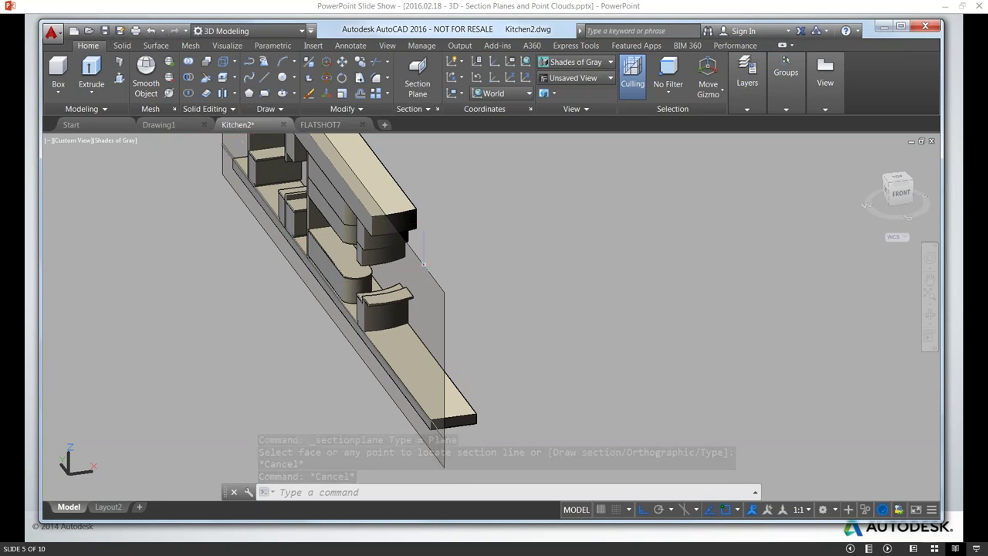
# Turn off live sectioning for the slice section plane and view the model from another angle.
pyautogui.click(423, 264)
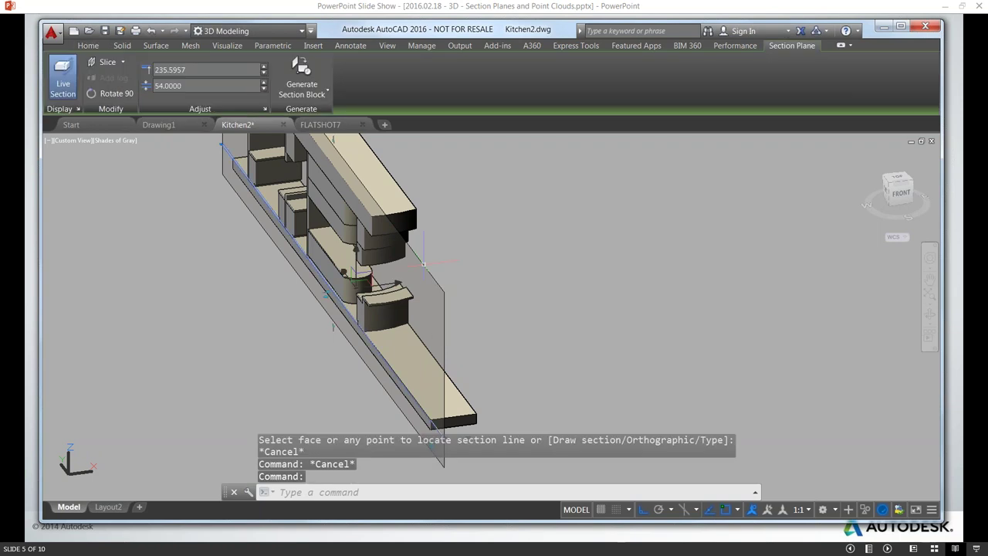
pyautogui.rightClick(423, 264)
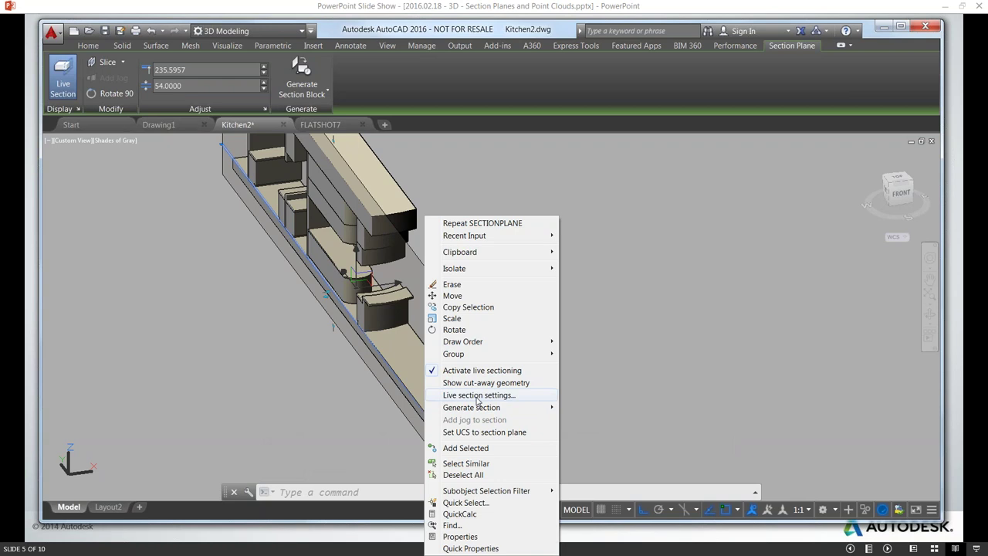
pyautogui.click(474, 372)
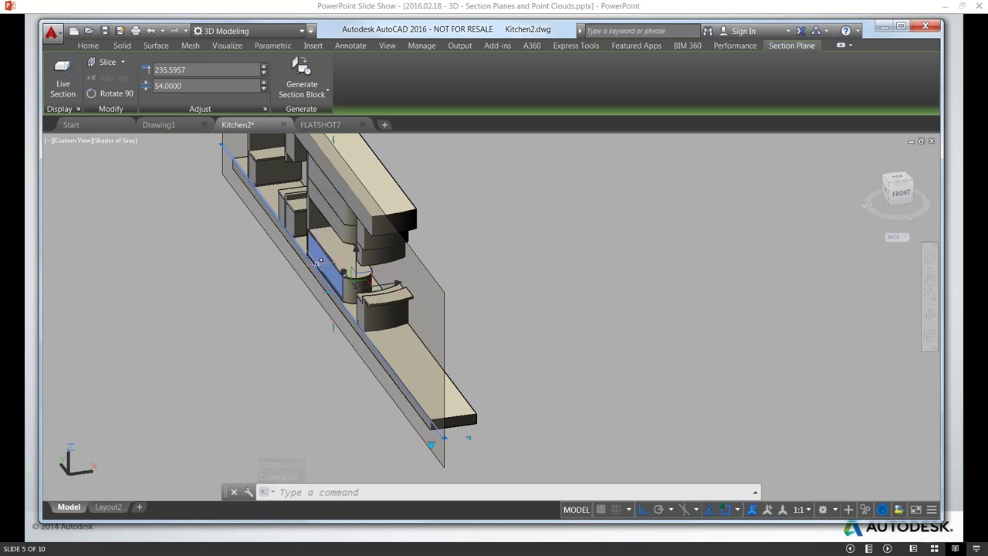
pyautogui.keyDown('shift'); pyautogui.moveTo(333, 327); pyautogui.dragTo(360, 280, button='middle'); pyautogui.keyUp('shift')
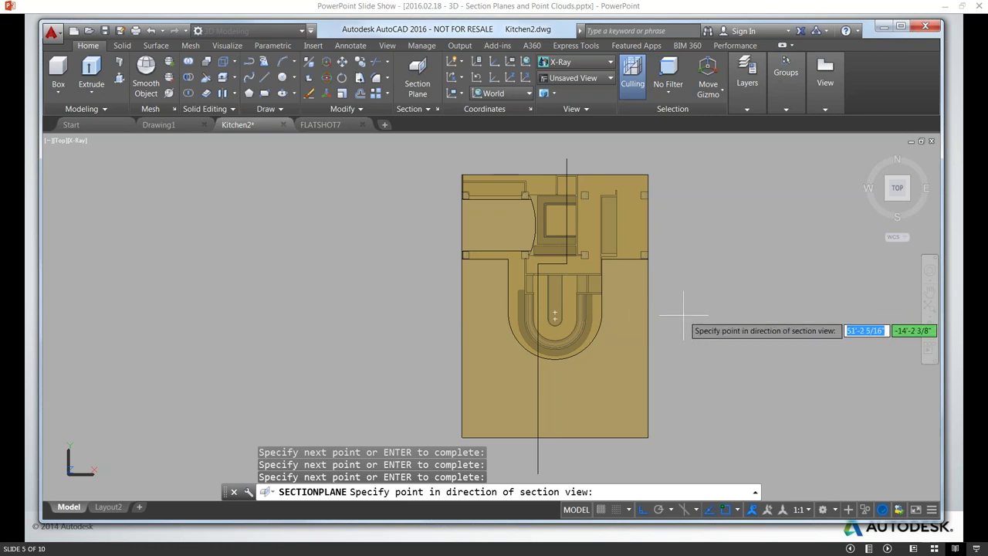
# Complete the jogged section plane drawn in Top view by setting its section view direction toward the east side.
pyautogui.click(554, 313)
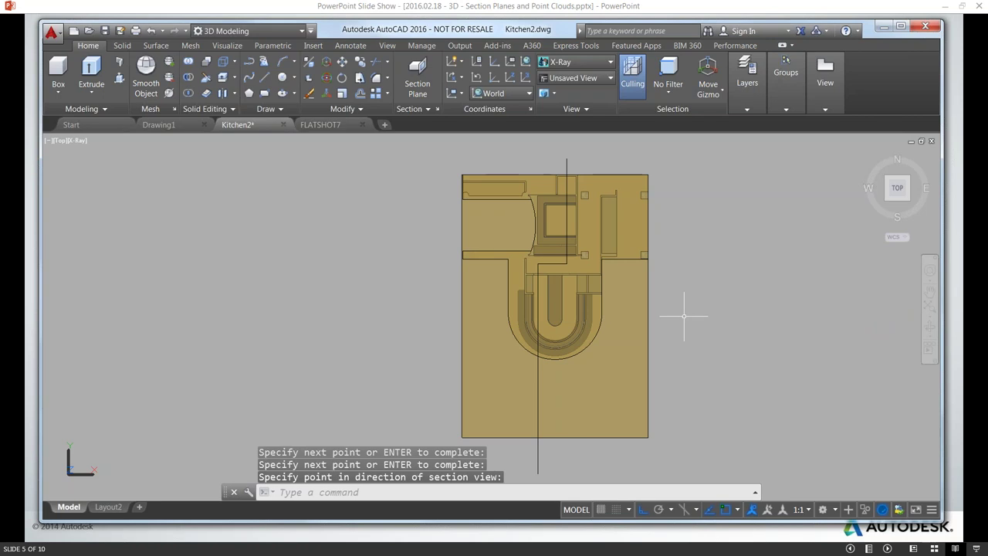
# View the kitchen model in the SW Isometric view and apply the Conceptual visual style.
pyautogui.click(886, 198)
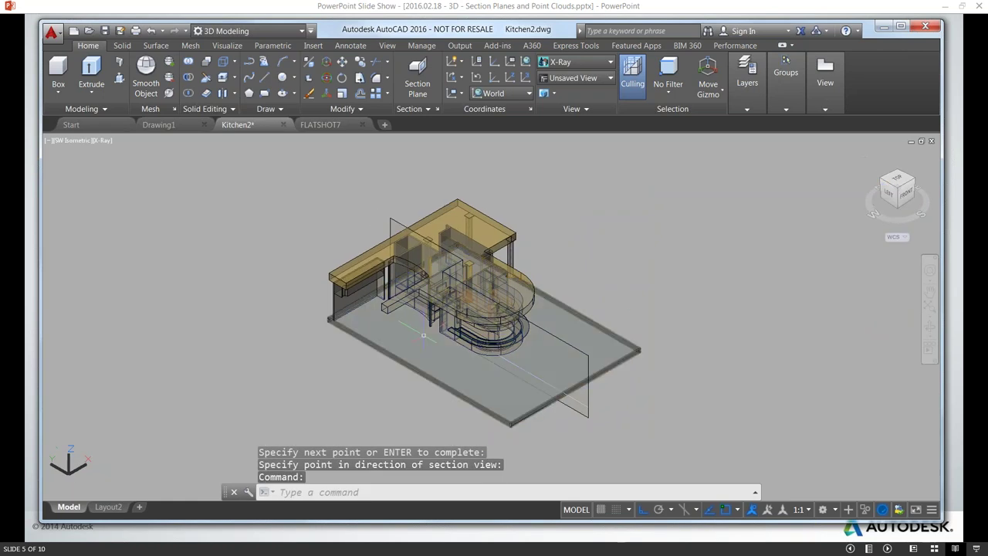
pyautogui.scroll(4, 426, 333)
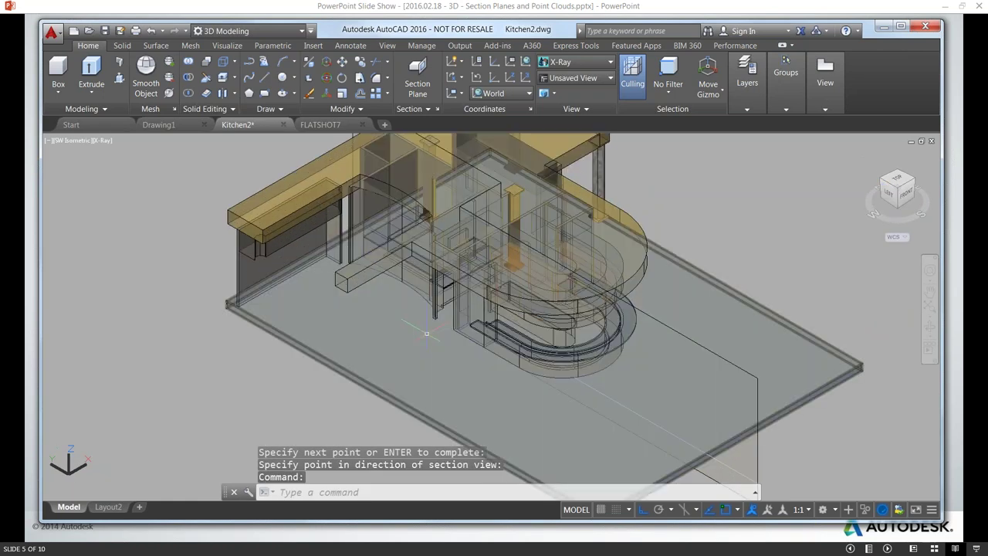
pyautogui.scroll(-1, 425, 334)
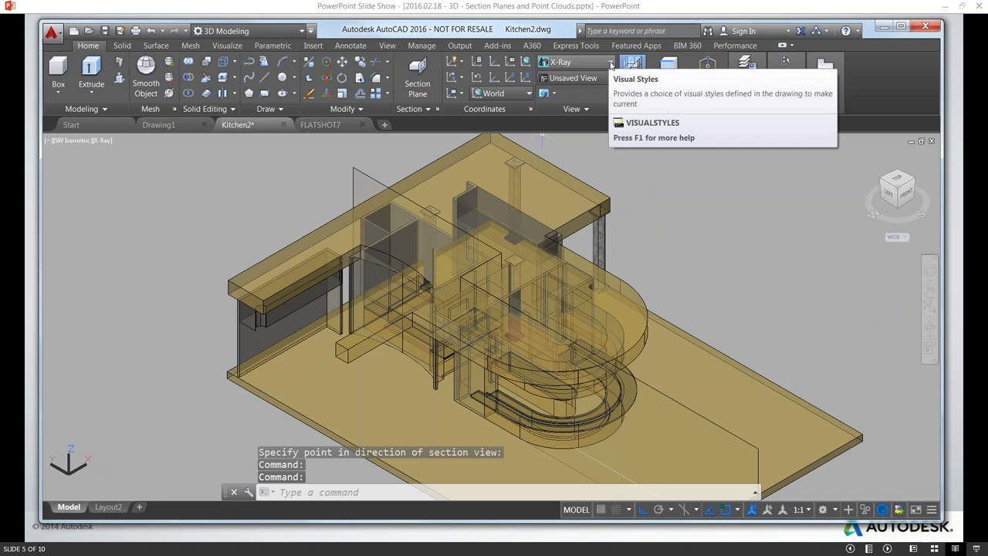
pyautogui.click(611, 63)
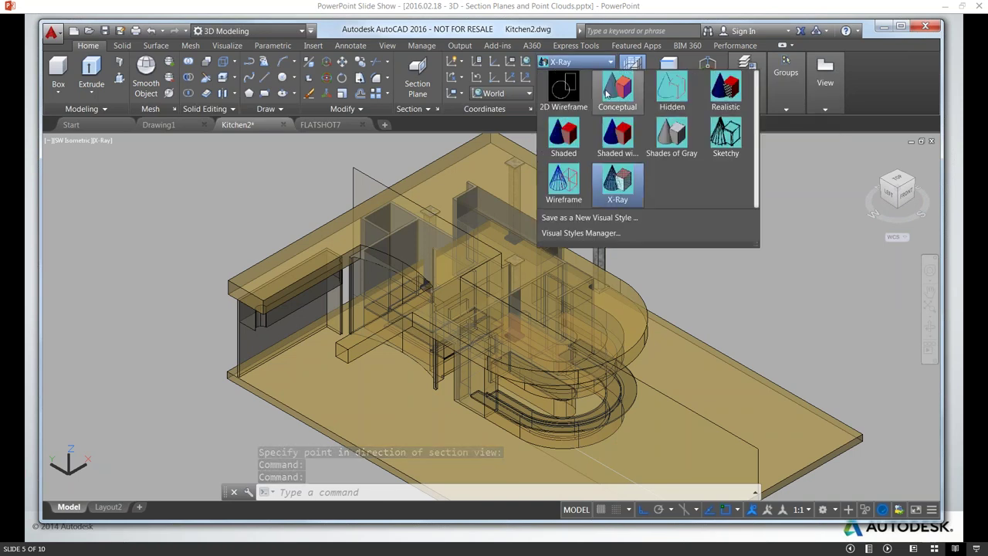
pyautogui.click(621, 92)
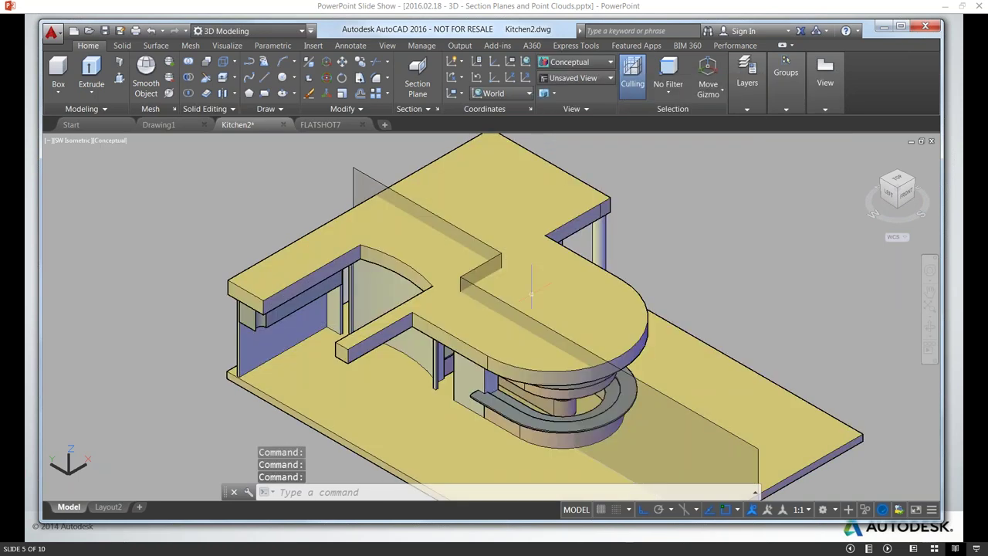
# Orbit to a lower side view and turn on live sectioning for the jogged section plane.
pyautogui.moveTo(533, 334)
pyautogui.keyDown('shift'); pyautogui.mouseDown(button='middle')
pyautogui.moveTo(503, 350)
pyautogui.moveTo(526, 333)
pyautogui.mouseUp(button='middle'); pyautogui.keyUp('shift')
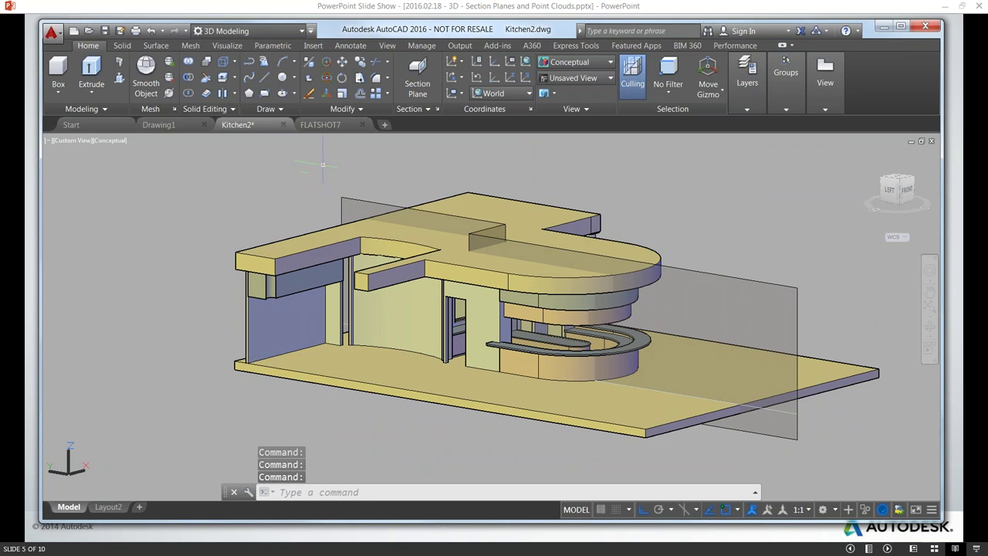
pyautogui.click(351, 200)
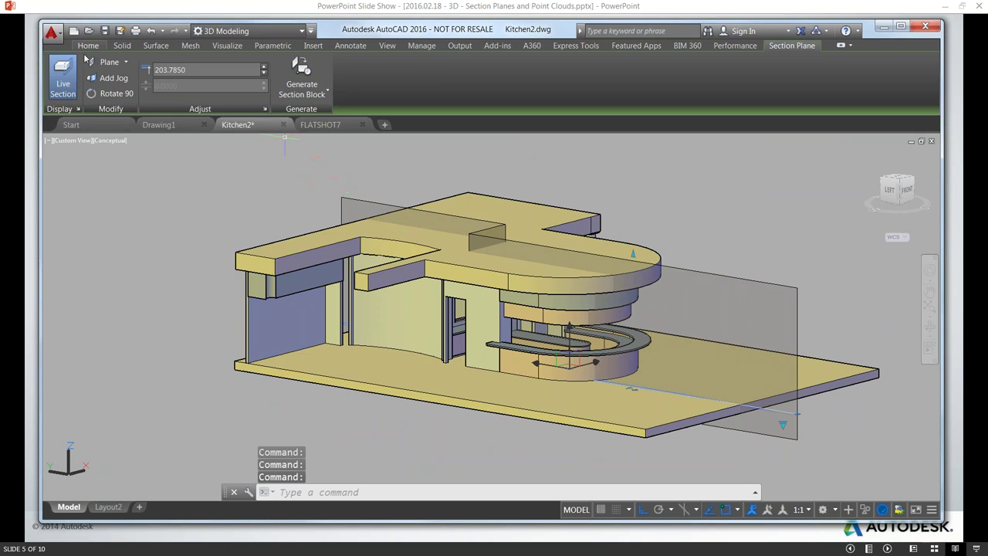
pyautogui.click(59, 89)
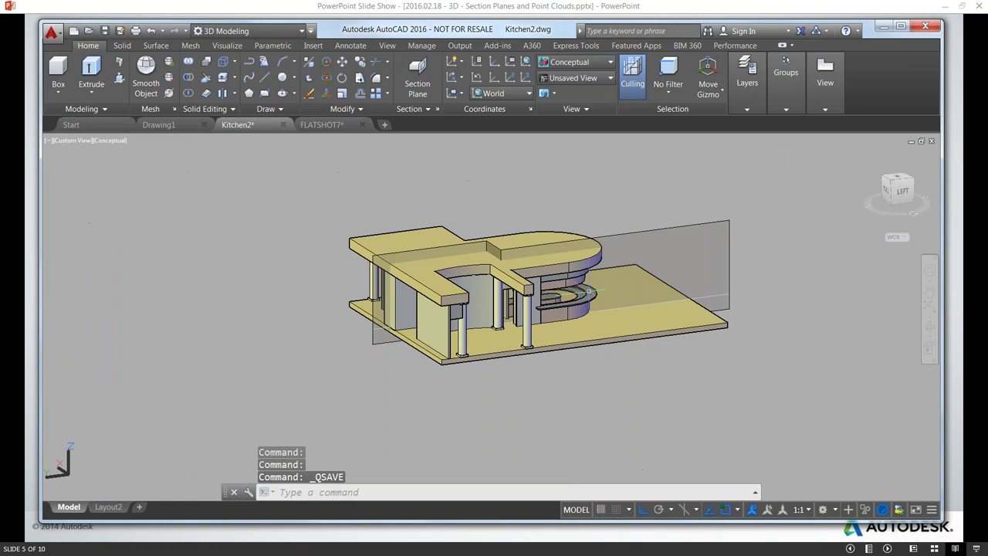
# Examine the kitchen model and its jogged section plane from several angles and at closer range around the curved counter.
pyautogui.keyDown('shift'); pyautogui.moveTo(597, 292); pyautogui.dragTo(487, 295, button='middle'); pyautogui.keyUp('shift')
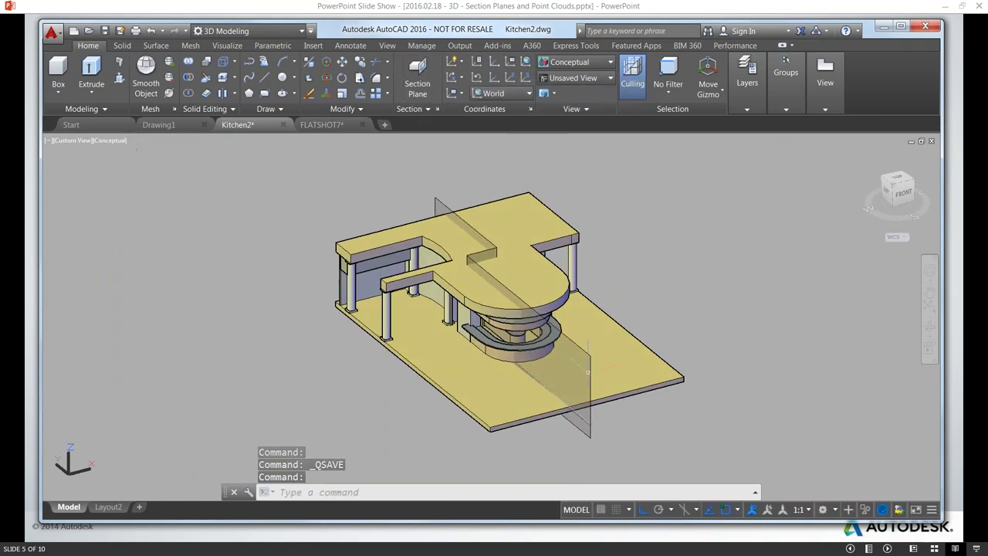
pyautogui.moveTo(587, 372)
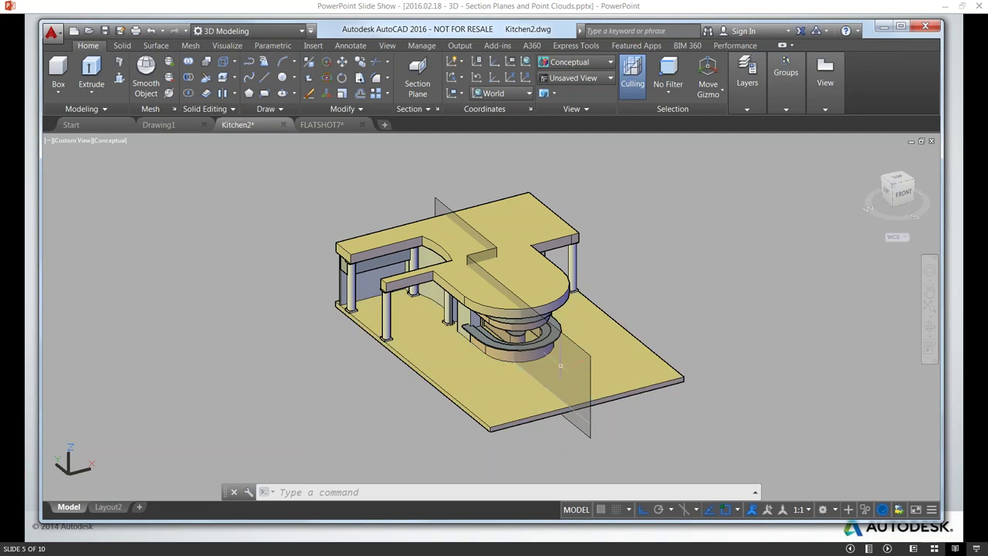
pyautogui.keyDown('shift'); pyautogui.moveTo(474, 353); pyautogui.dragTo(491, 356, button='middle'); pyautogui.keyUp('shift')
pyautogui.scroll(5, 491, 356)
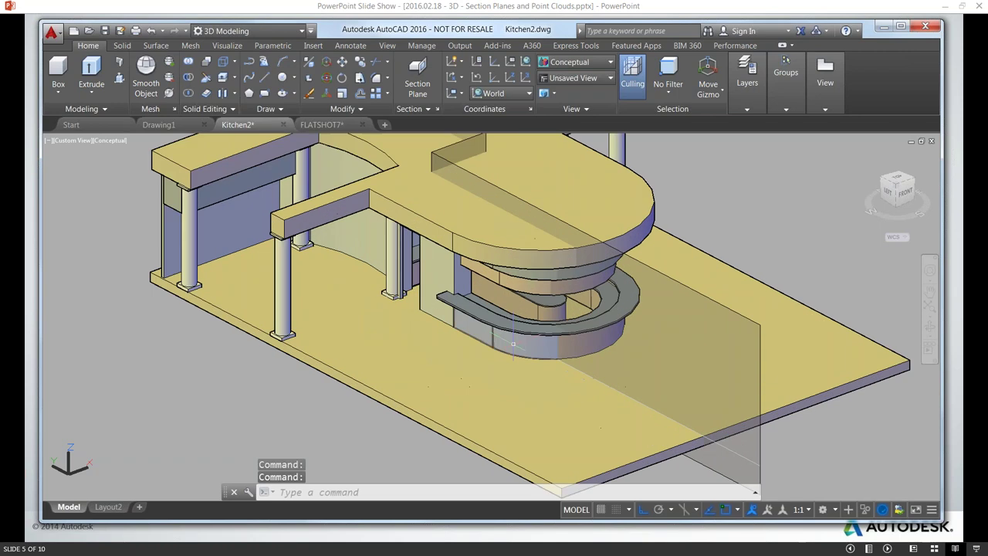
pyautogui.scroll(-4, 502, 351)
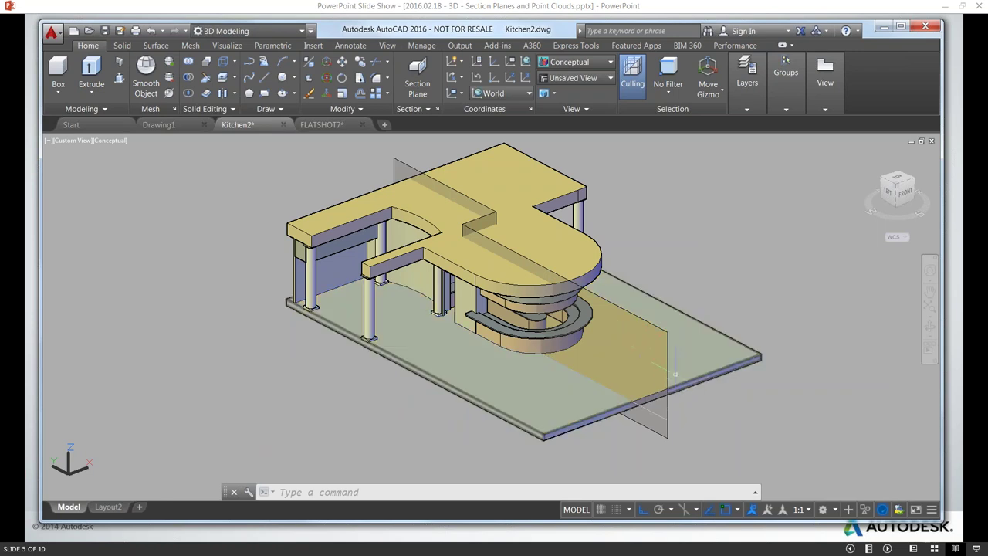
pyautogui.moveTo(675, 374)
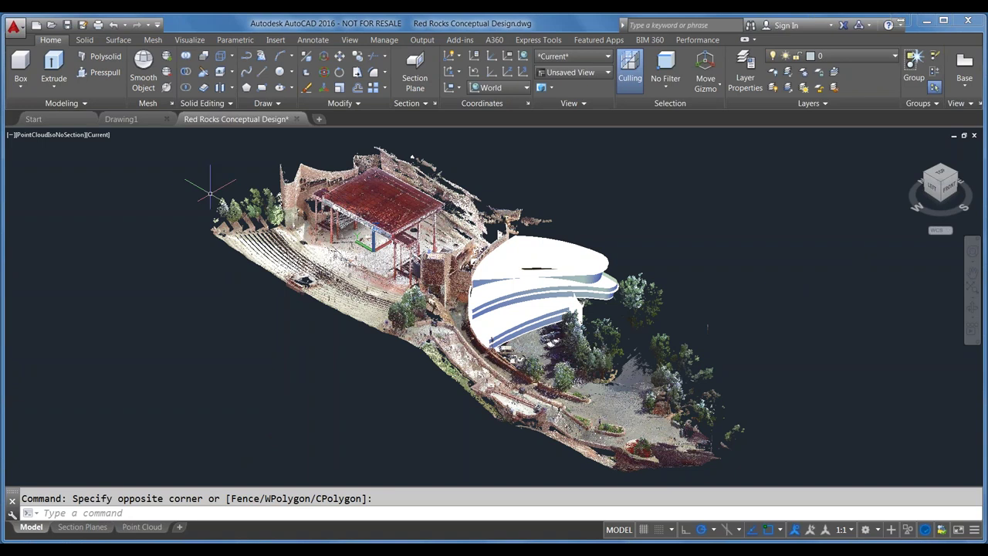
# Select the point cloud and the white building model in Red Rocks Conceptual Design.dwg, and clear the selection.
pyautogui.click(243, 193)
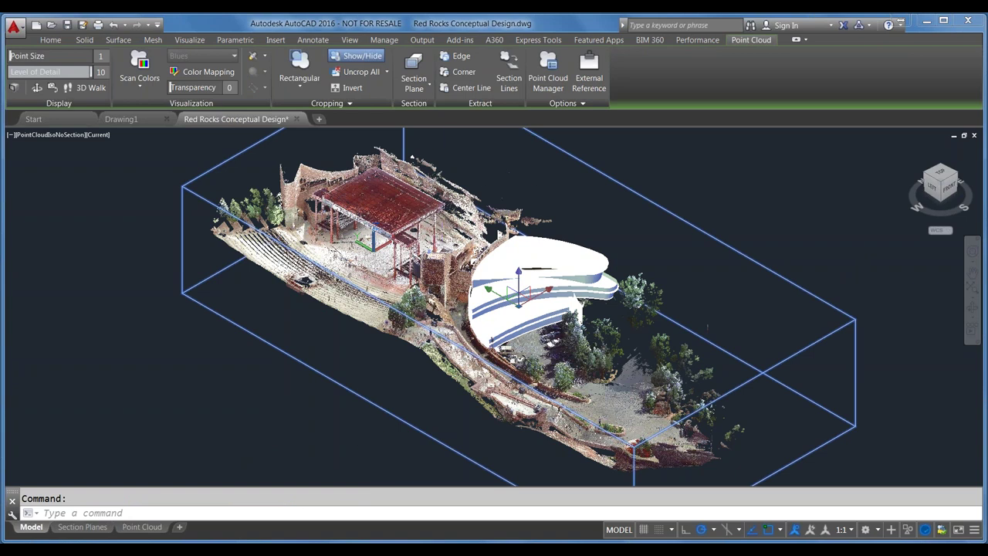
pyautogui.click(446, 151)
pyautogui.click(742, 457)
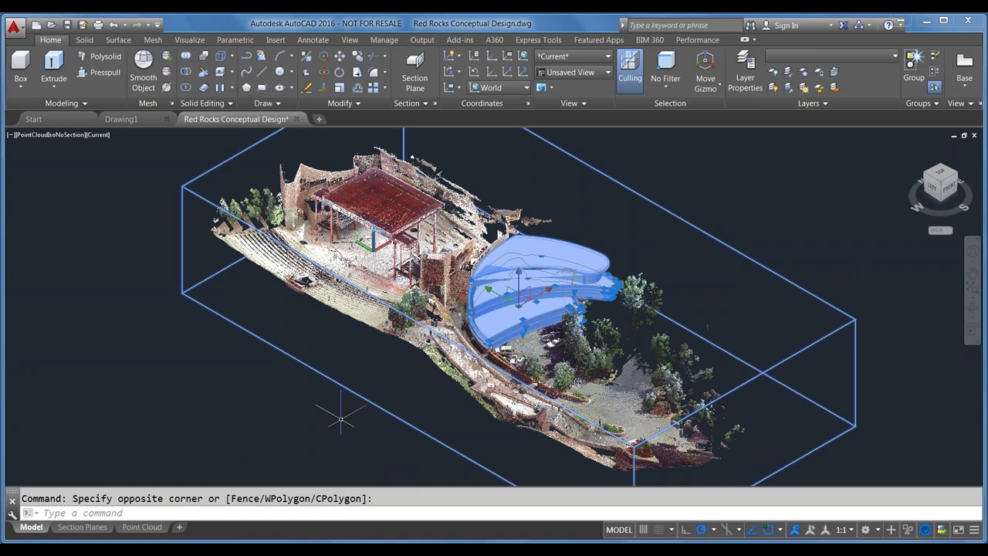
pyautogui.press('Escape')
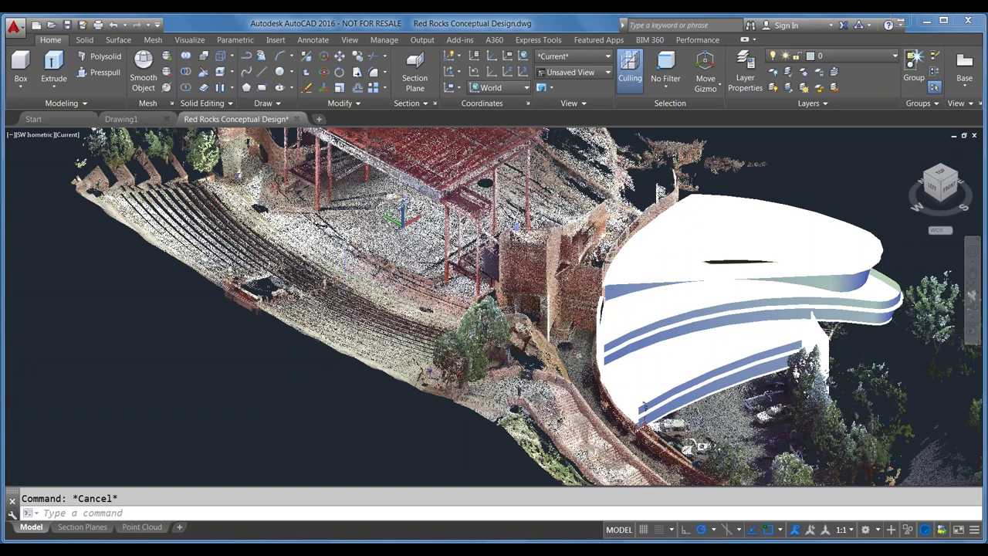
# Examine the Red Rocks point cloud around the stage, seating and rock walls where it meets the white building model.
pyautogui.keyDown('shift'); pyautogui.moveTo(515, 228); pyautogui.dragTo(549, 301, button='middle'); pyautogui.keyUp('shift')
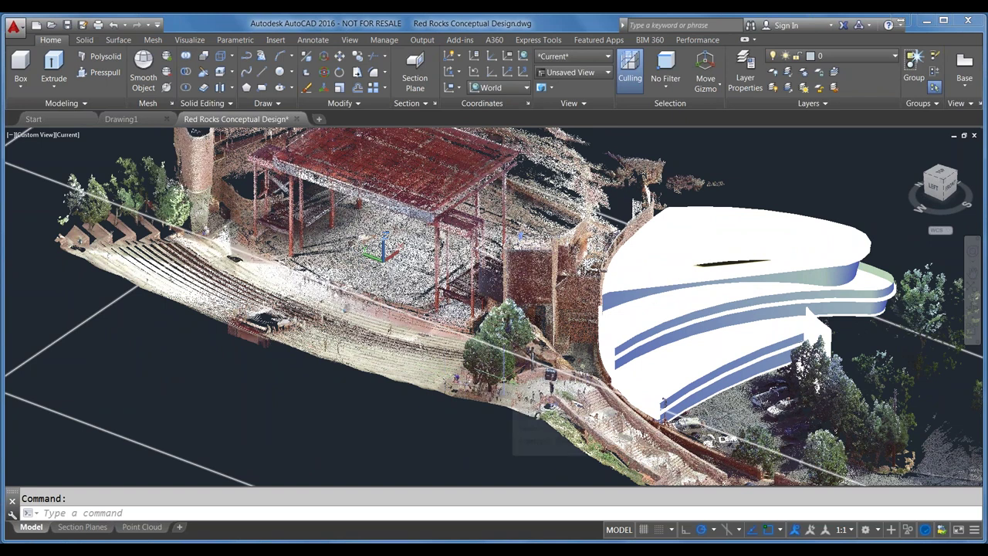
pyautogui.scroll(-2, 506, 386)
pyautogui.scroll(2, 550, 370)
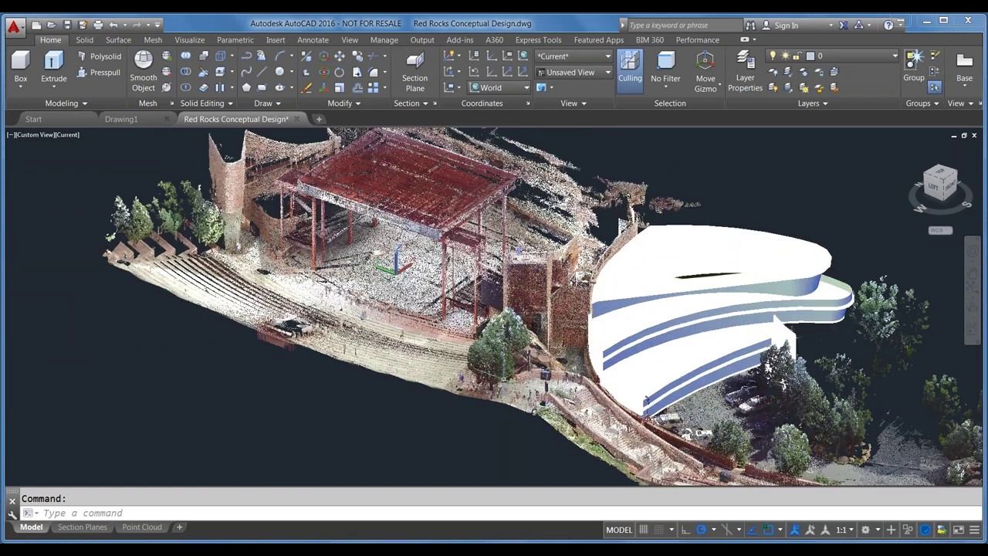
pyautogui.keyDown('shift'); pyautogui.moveTo(550, 371); pyautogui.dragTo(479, 310, button='middle'); pyautogui.keyUp('shift')
pyautogui.scroll(-2, 515, 308)
pyautogui.scroll(2, 479, 310)
pyautogui.scroll(4, 550, 276)
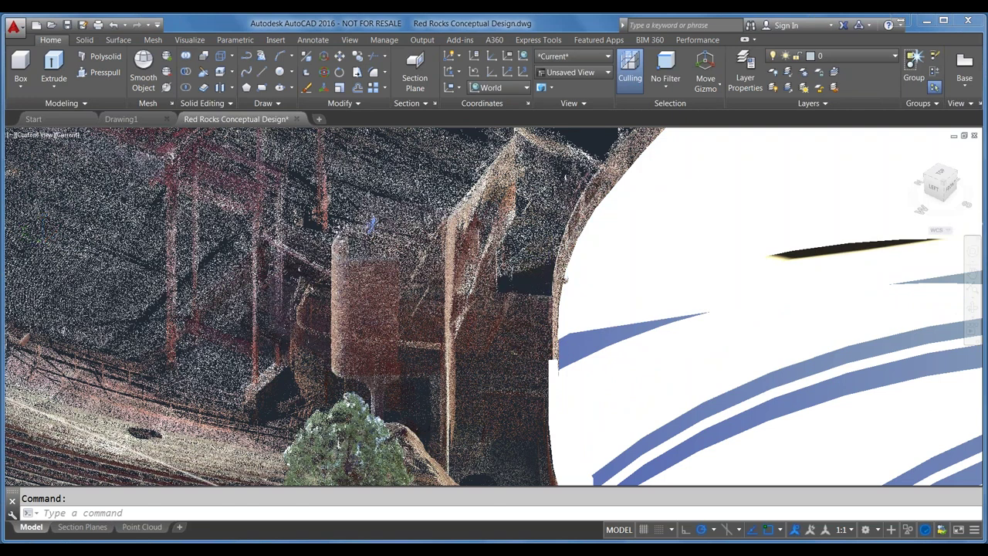
pyautogui.scroll(-6, 550, 276)
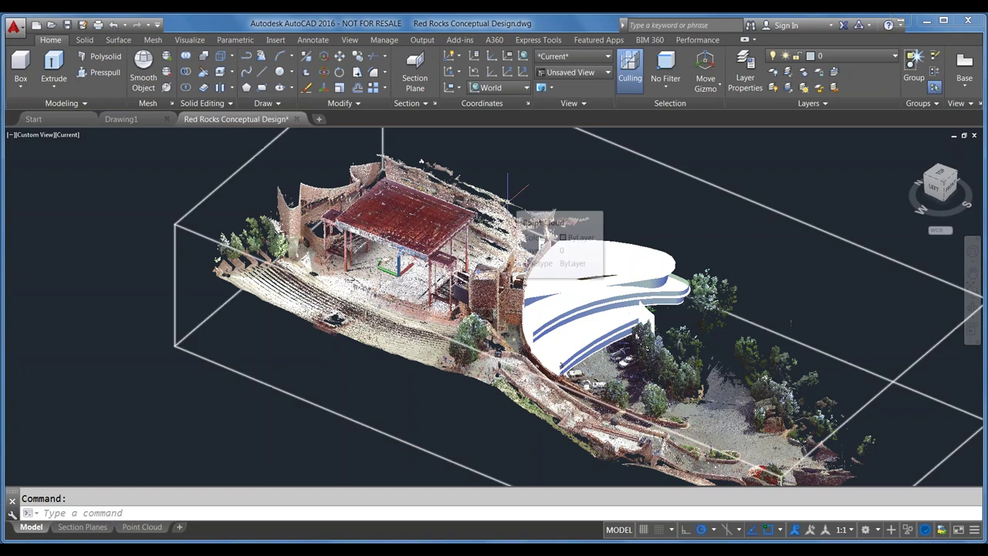
# Switch to Drawing1 and check that the 3D Modeling workspace is active.
pyautogui.click(116, 120)
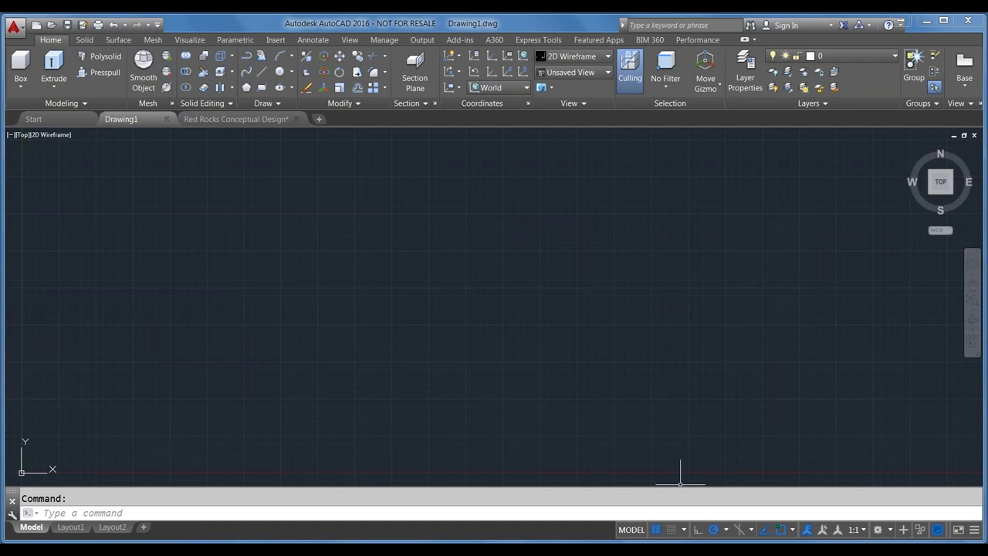
pyautogui.click(888, 529)
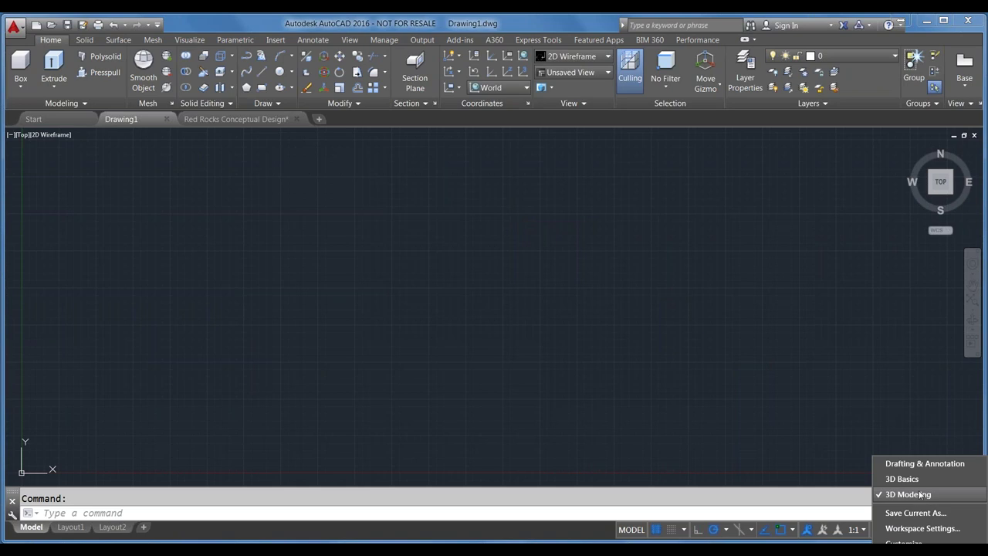
pyautogui.click(467, 258)
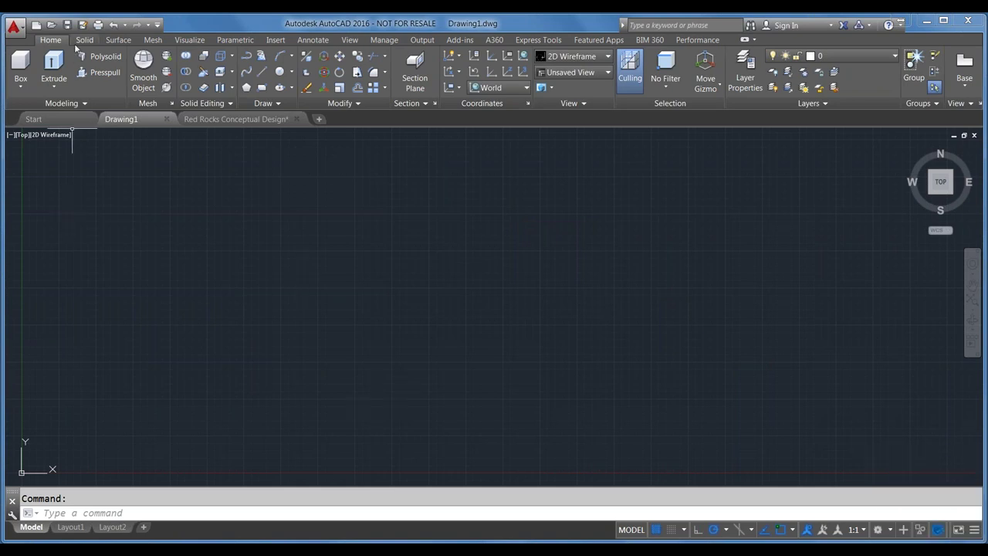
# Open the file selection for attaching a point cloud project (*.rcp) and close it without choosing a file.
pyautogui.click(275, 40)
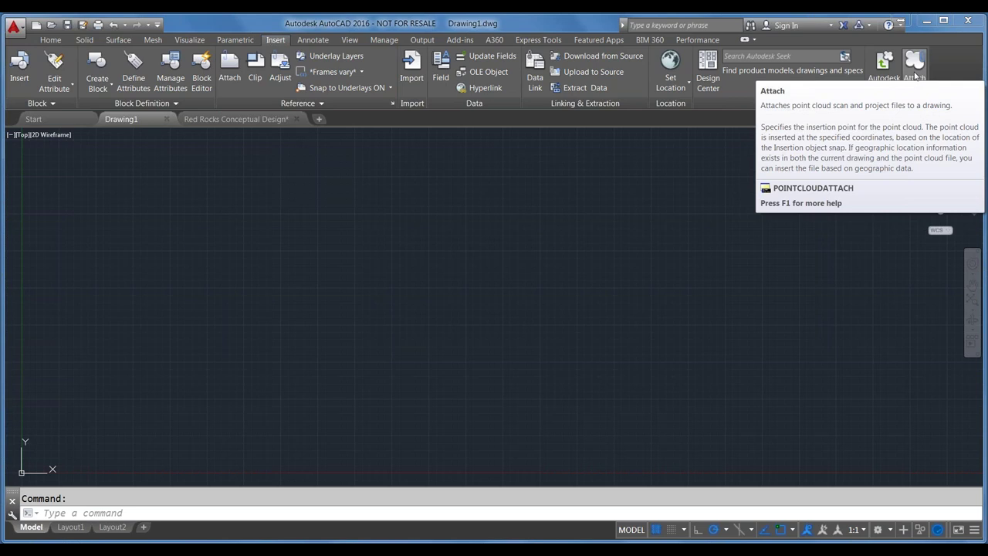
pyautogui.click(915, 73)
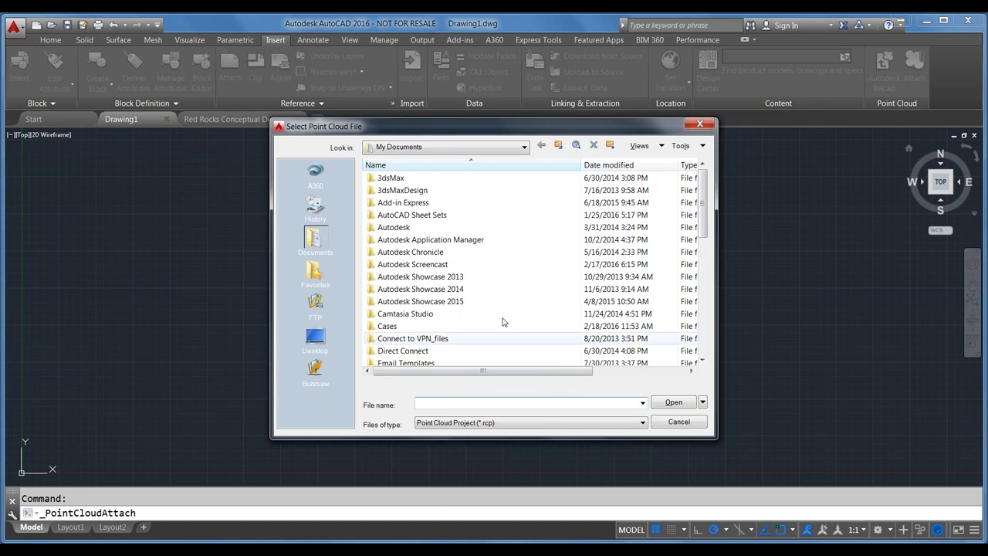
pyautogui.click(696, 427)
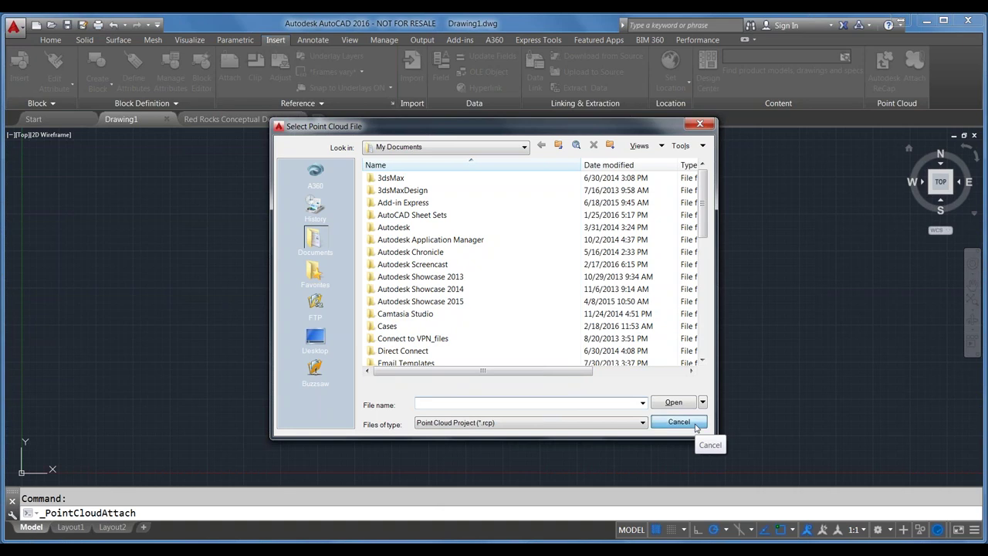
# Return to the Red Rocks drawing and review its point cloud's regions and scans as a detailed list in the Point Cloud Manager.
pyautogui.click(247, 120)
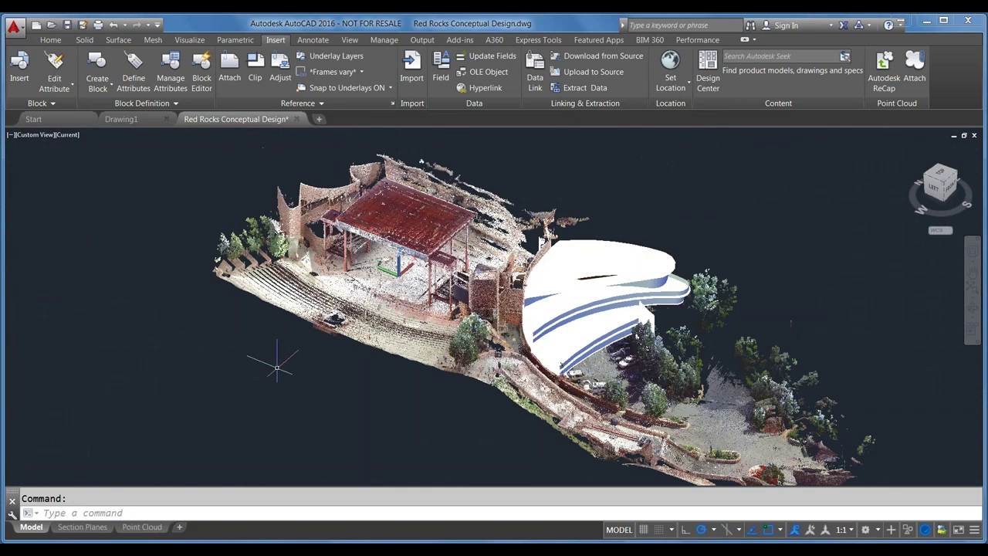
pyautogui.click(272, 303)
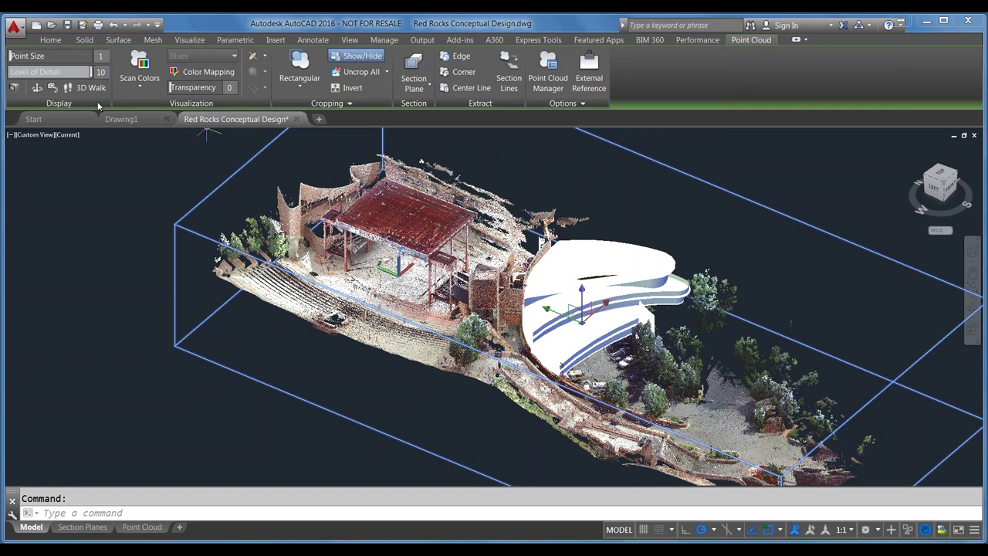
pyautogui.click(568, 103)
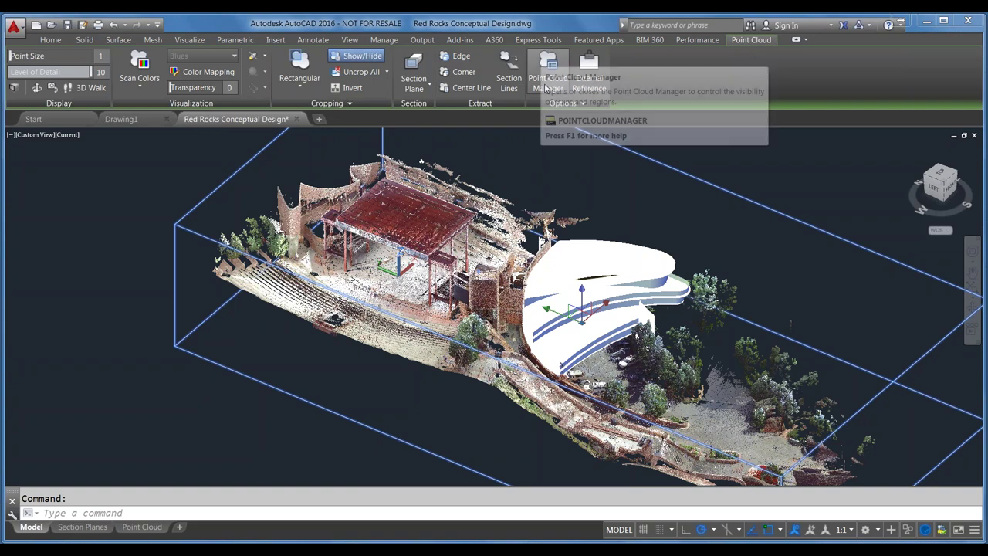
pyautogui.click(545, 81)
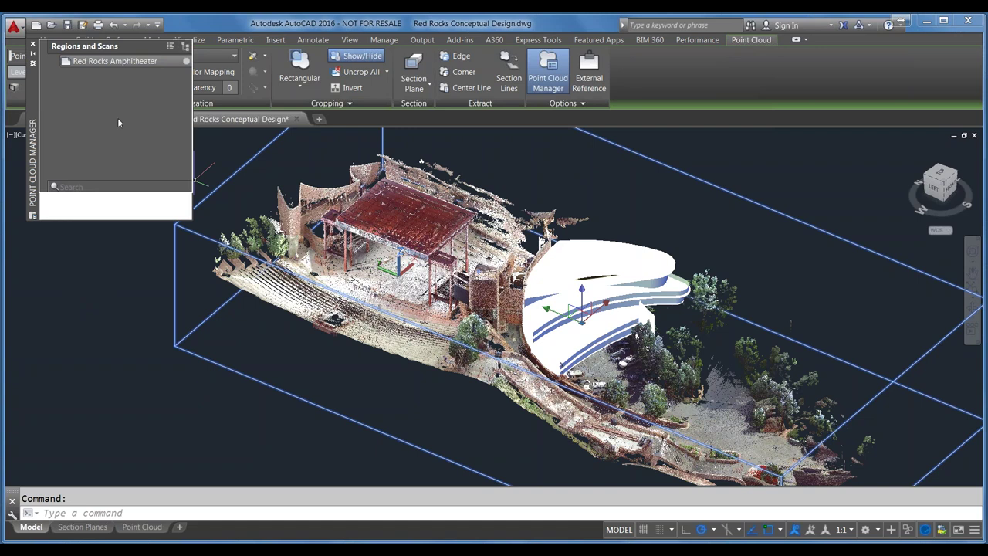
pyautogui.click(170, 47)
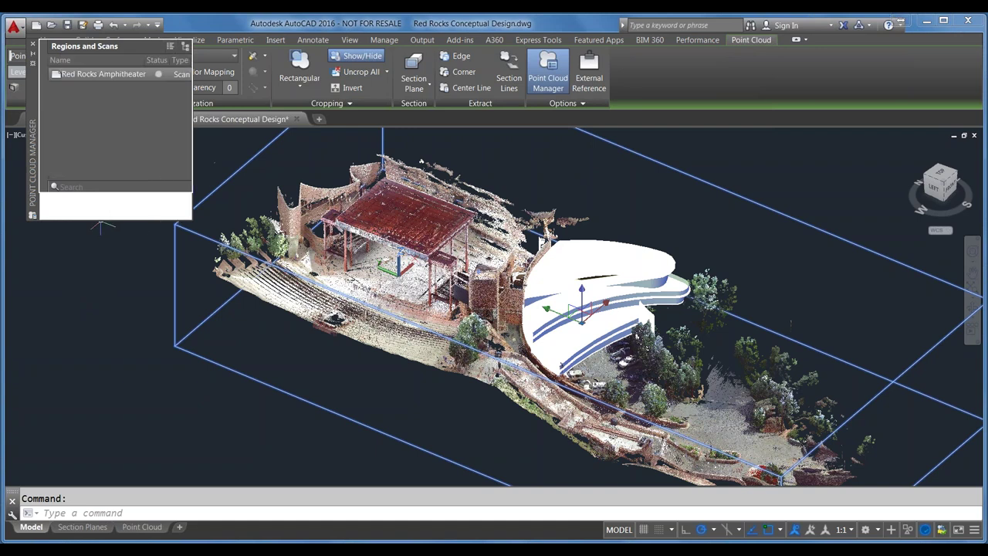
pyautogui.click(32, 44)
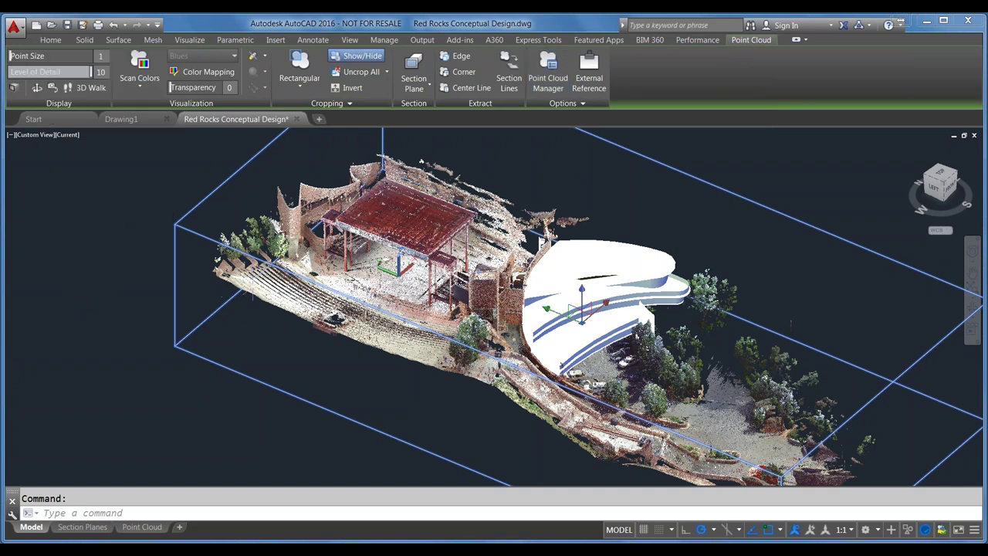
pyautogui.press('Escape')
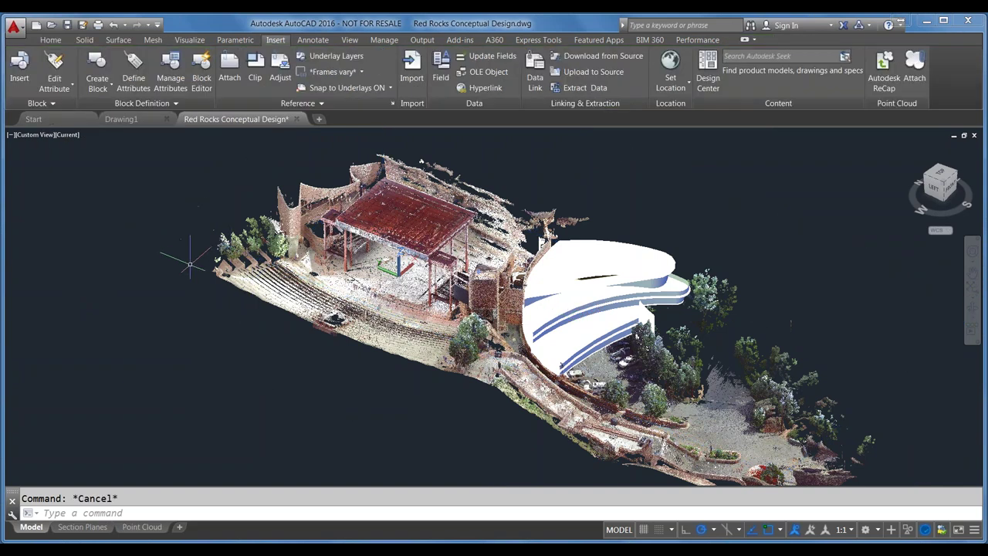
# Display the Red Rocks Amphitheater scan through the Point Cloud Manager, opened with the POINTCLOUDMANAGER command, and close the manager.
pyautogui.write('point')
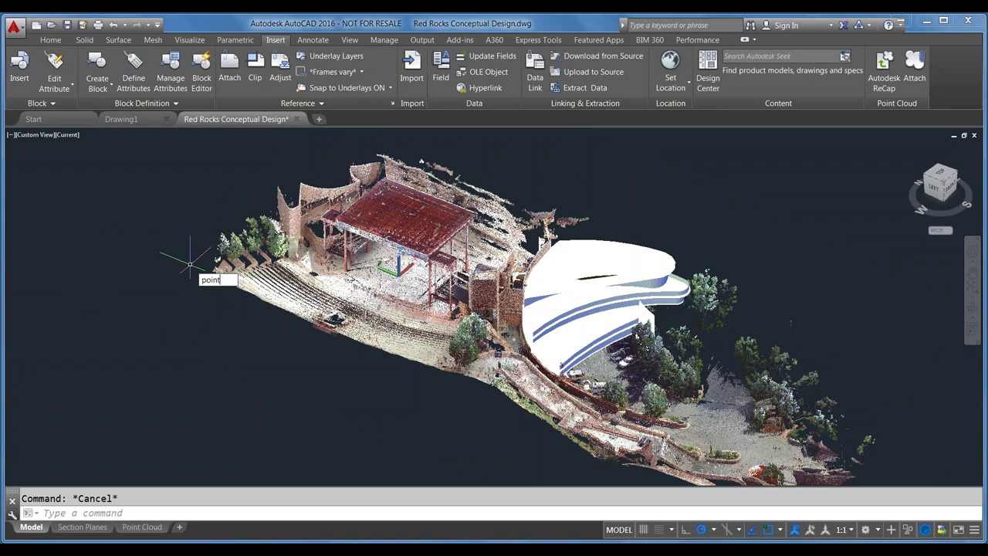
pyautogui.write('cloudmanager')
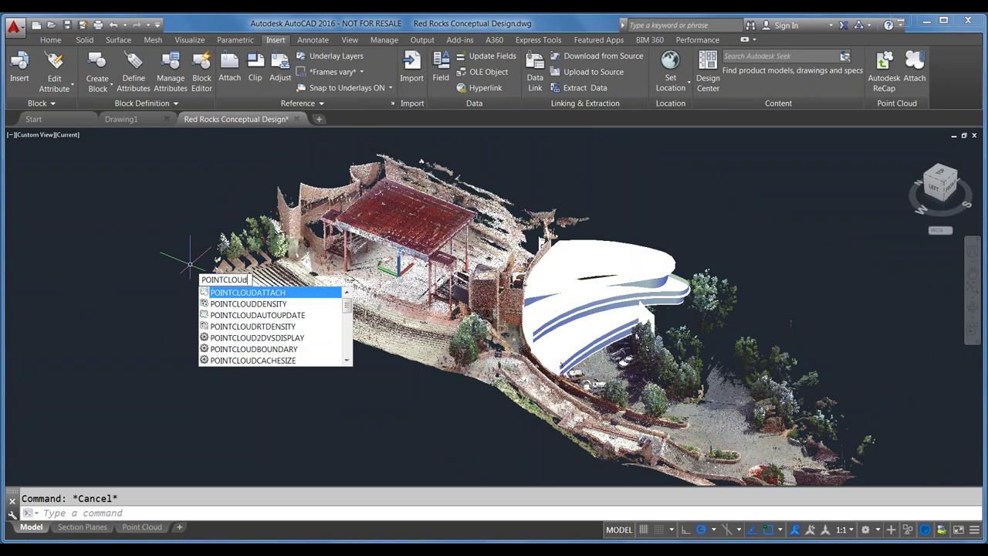
pyautogui.press('Return')
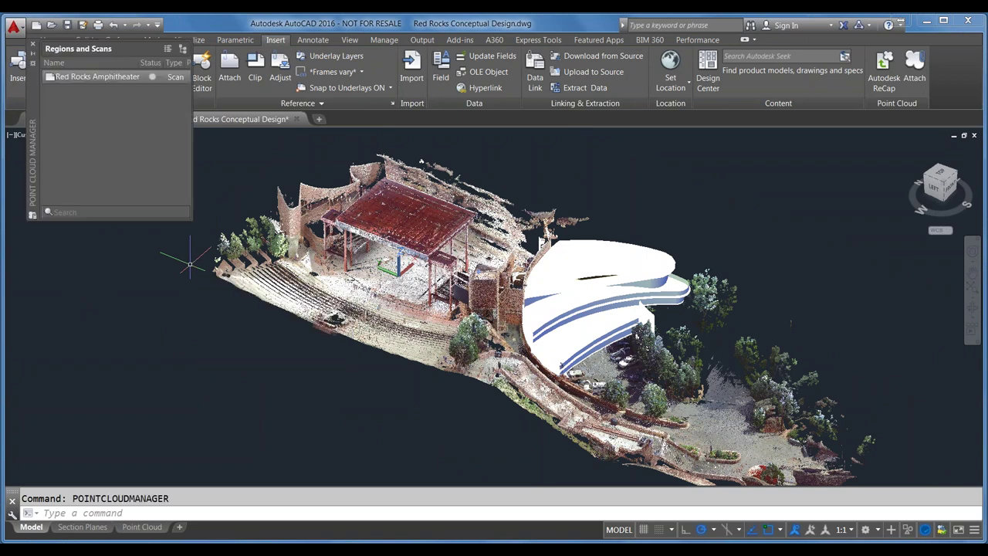
pyautogui.doubleClick(86, 78)
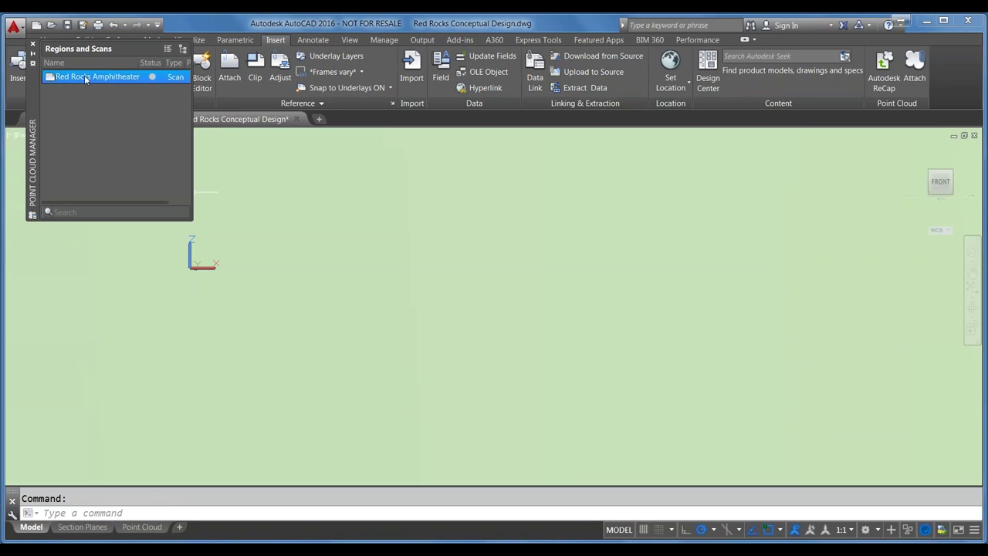
pyautogui.click(33, 44)
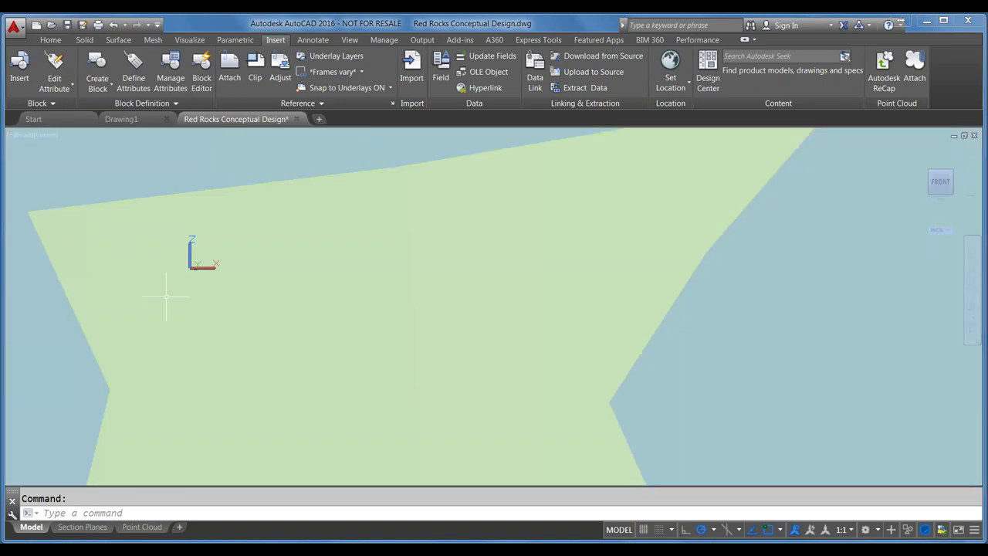
# Undo the last Point Cloud Manager change and bring the whole point cloud into the front view.
pyautogui.press('Escape')
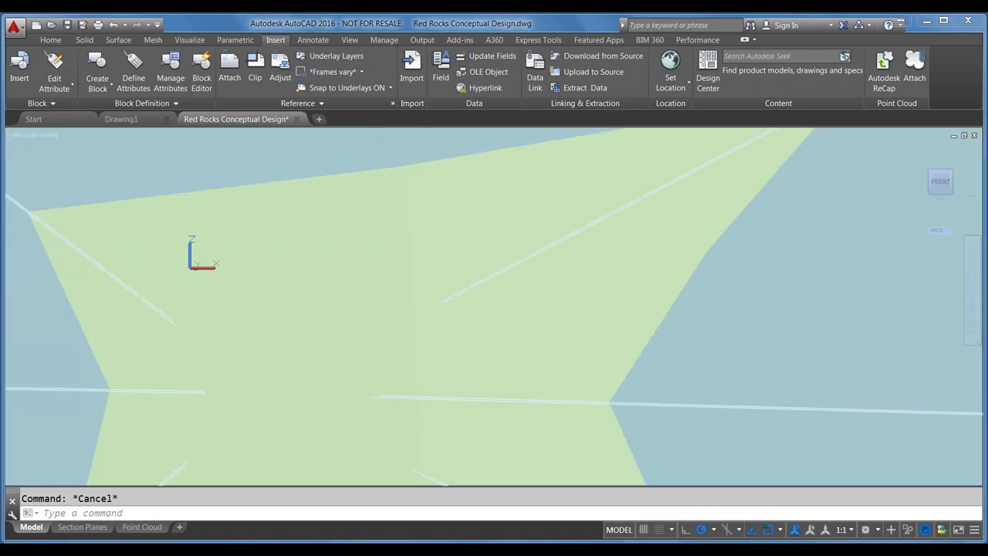
pyautogui.hotkey('ctrl', 'z')
pyautogui.scroll(-2, 471, 303)
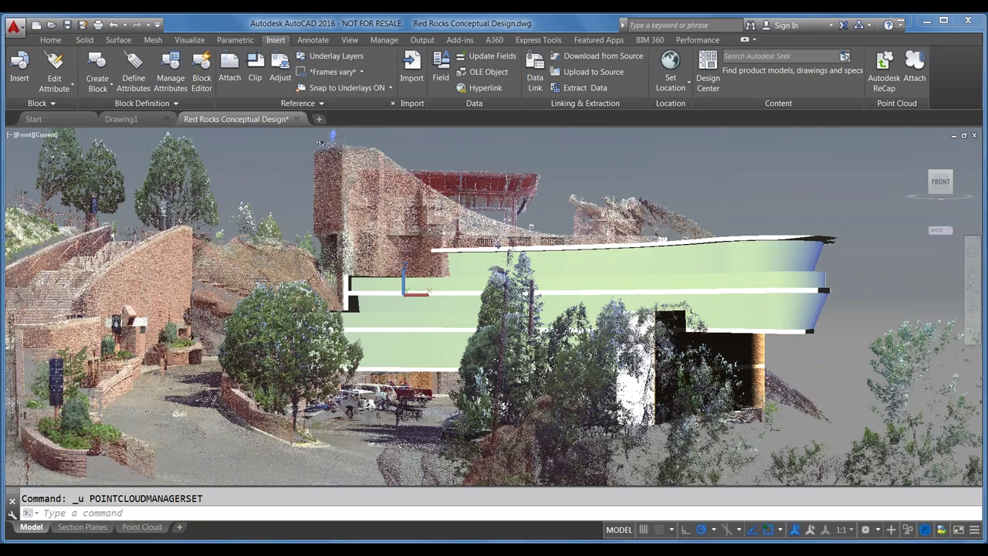
pyautogui.scroll(-4, 547, 226)
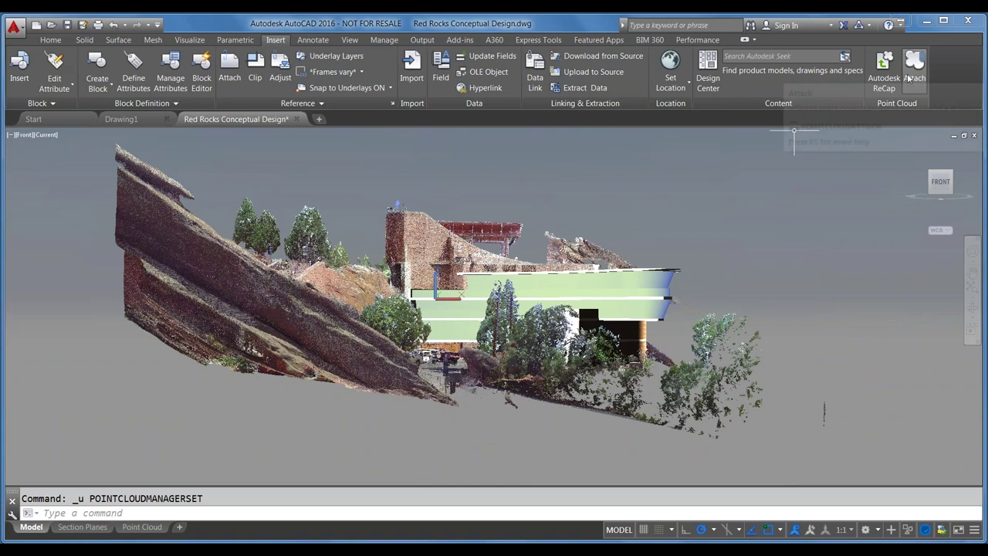
# Select the point cloud, review its Regions and Scans entry in the Point Cloud Manager, and close the manager.
pyautogui.click(243, 287)
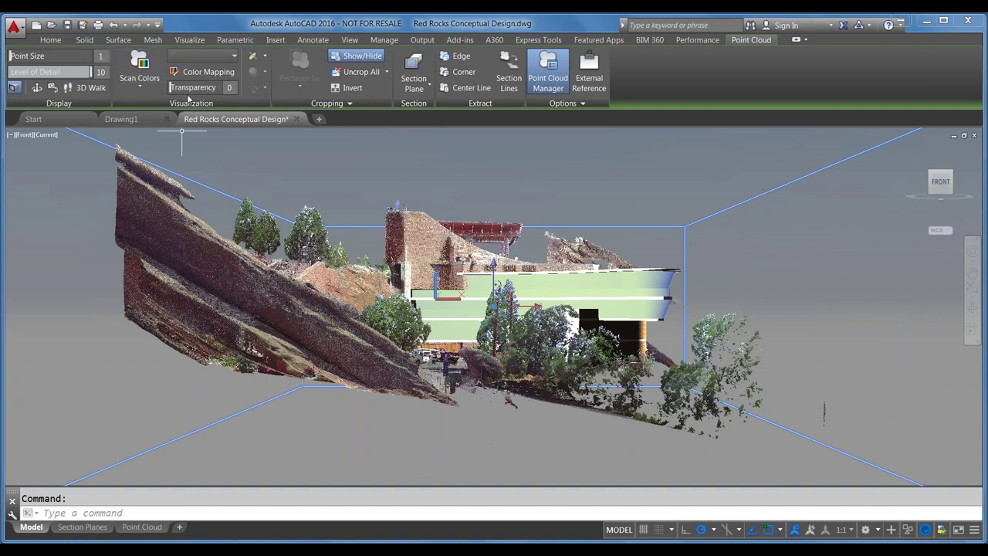
pyautogui.click(545, 74)
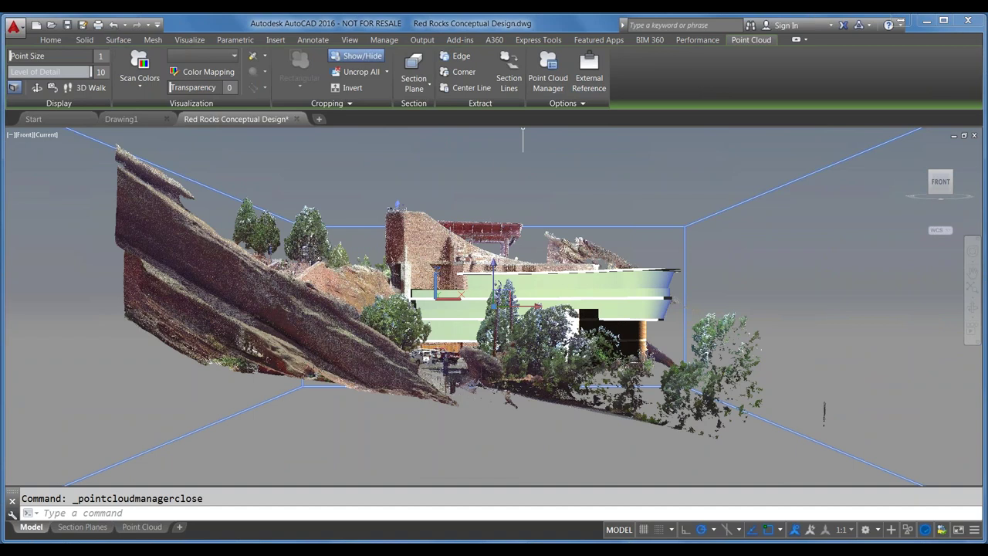
pyautogui.click(547, 73)
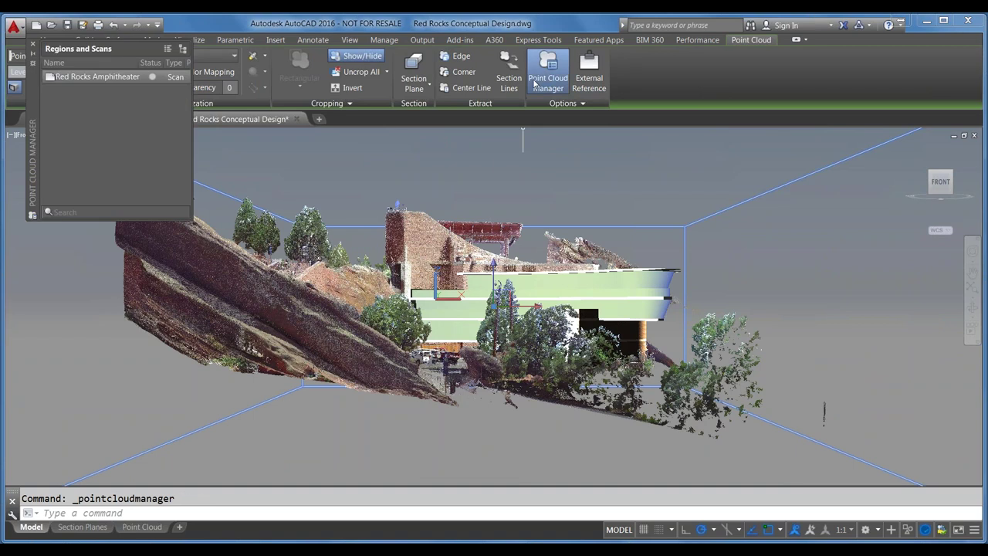
pyautogui.click(132, 81)
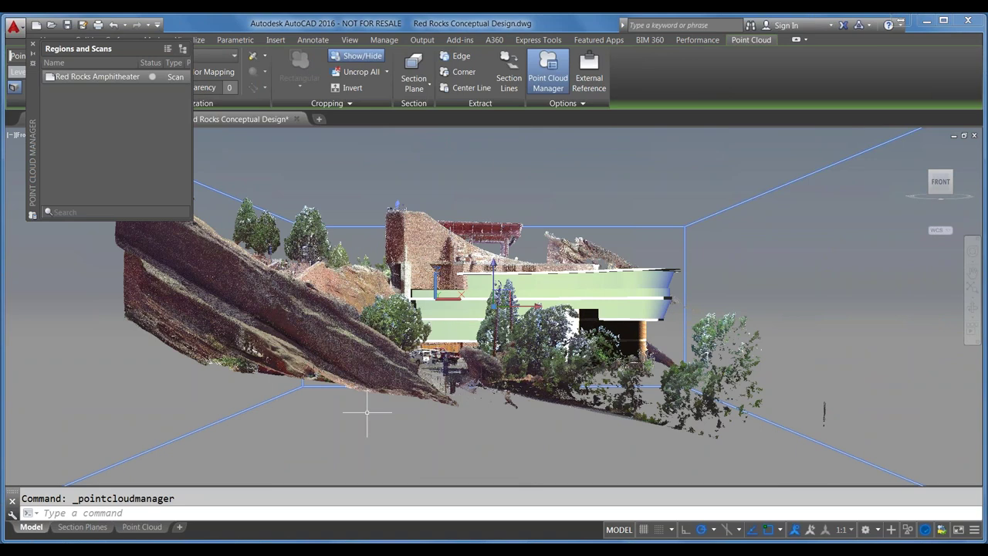
pyautogui.click(32, 47)
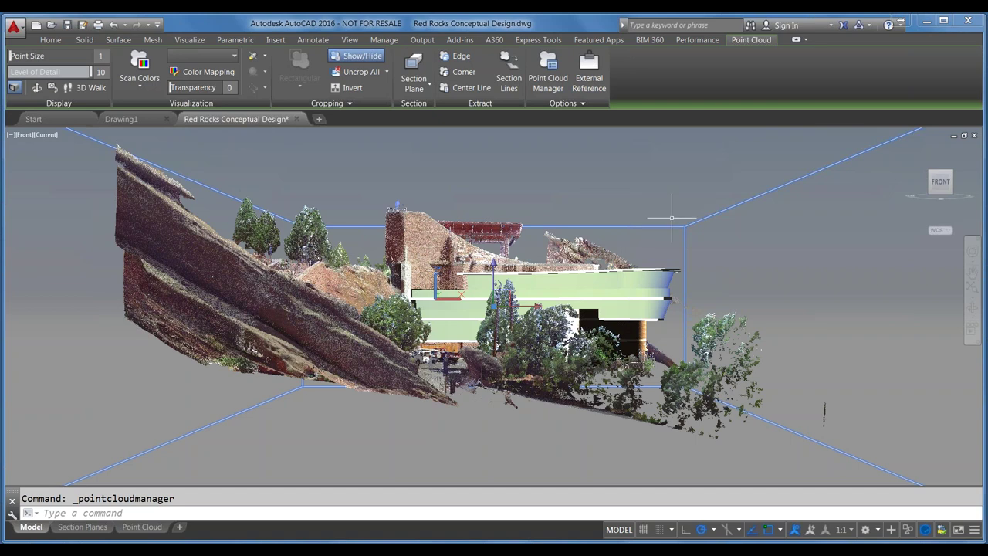
# Restore the saved view PointCloudIsoNoSection.
pyautogui.click(46, 39)
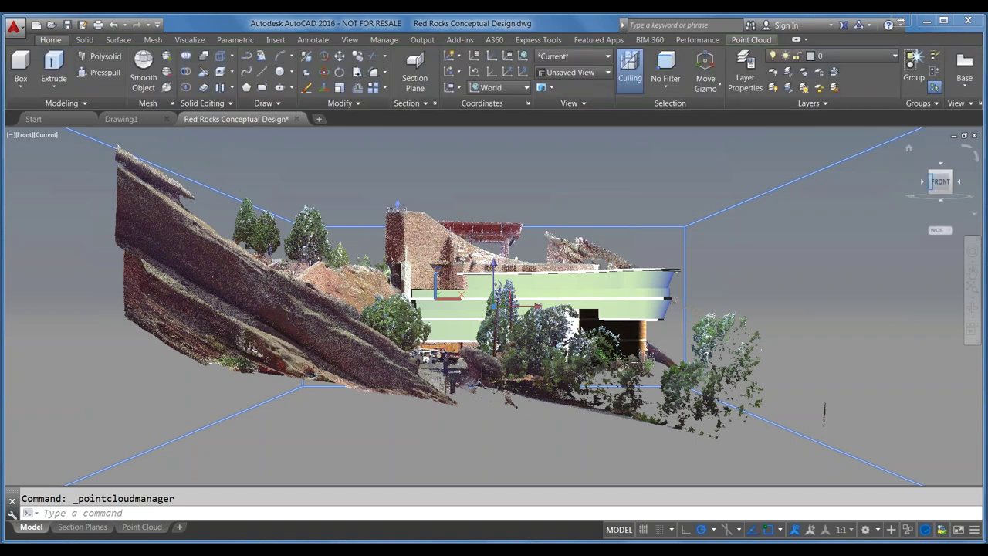
pyautogui.click(601, 74)
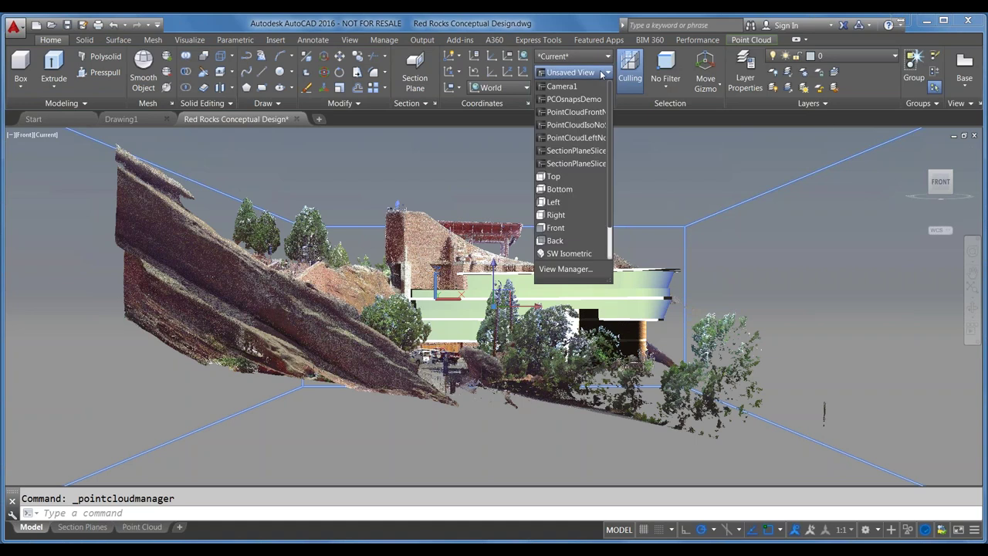
pyautogui.click(590, 125)
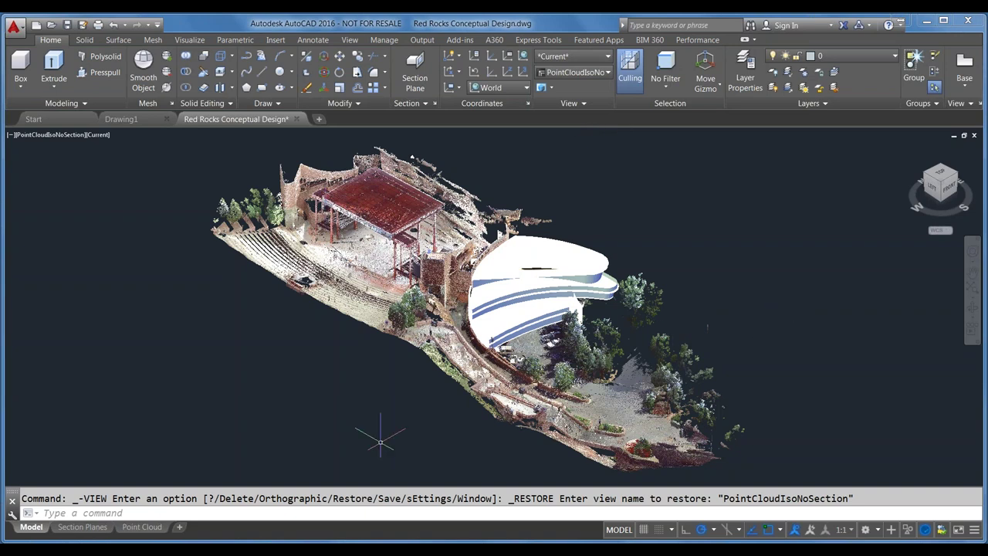
pyautogui.click(599, 73)
pyautogui.click(599, 73)
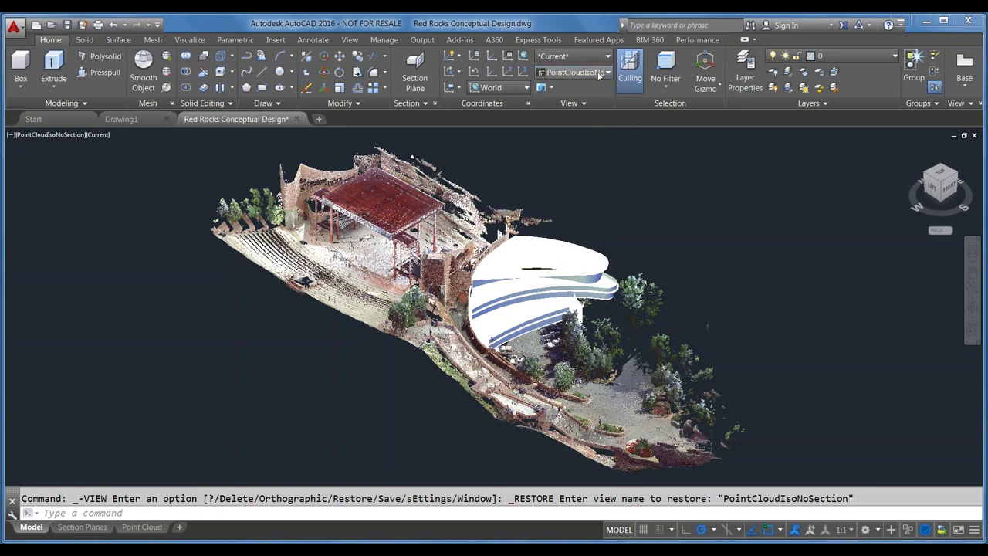
# Select the point cloud and try a point size of 10 on the stage area, then set it back to 1.
pyautogui.click(540, 270)
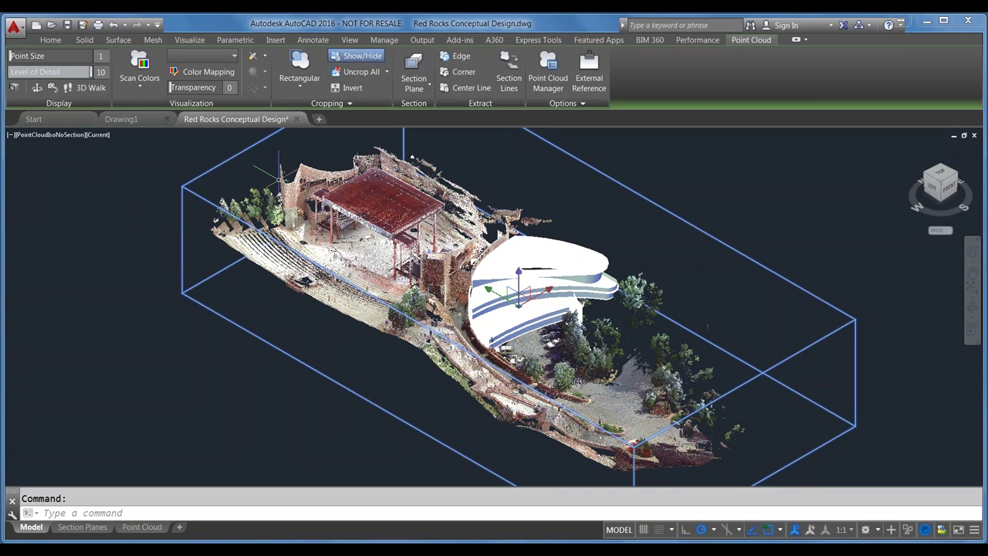
pyautogui.scroll(3, 363, 213)
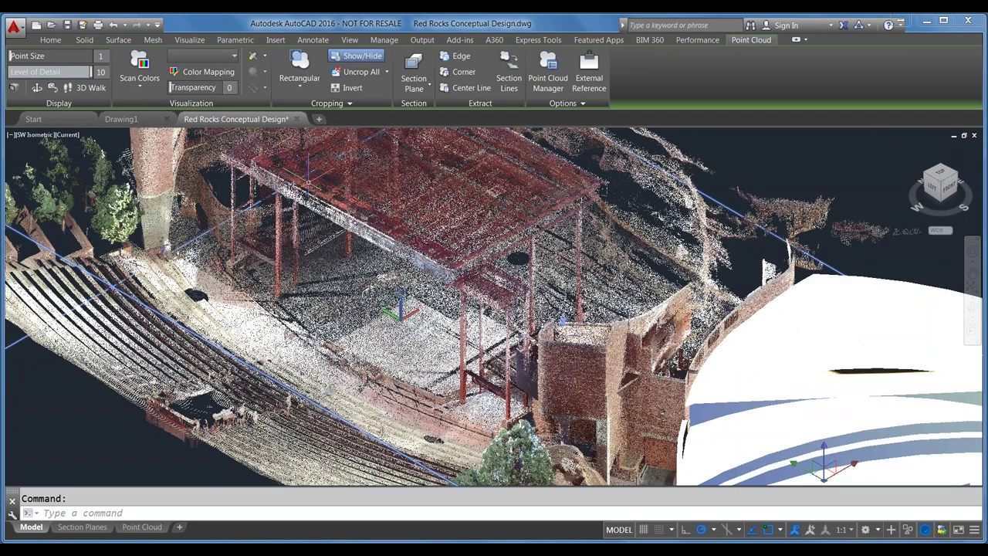
pyautogui.keyDown('shift'); pyautogui.moveTo(307, 179); pyautogui.dragTo(142, 133, button='middle'); pyautogui.keyUp('shift')
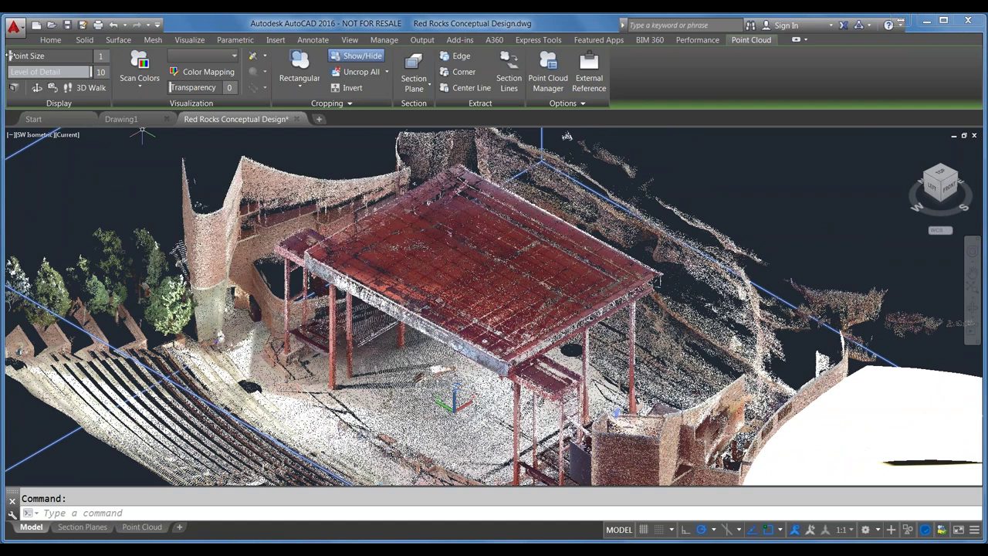
pyautogui.moveTo(15, 56); pyautogui.dragTo(126, 49)
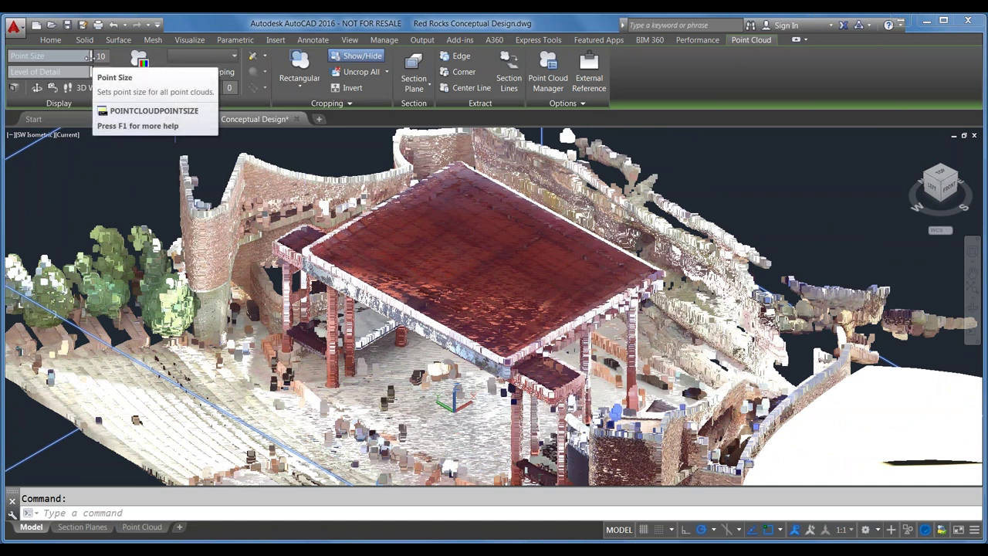
pyautogui.moveTo(88, 58); pyautogui.dragTo(6, 57)
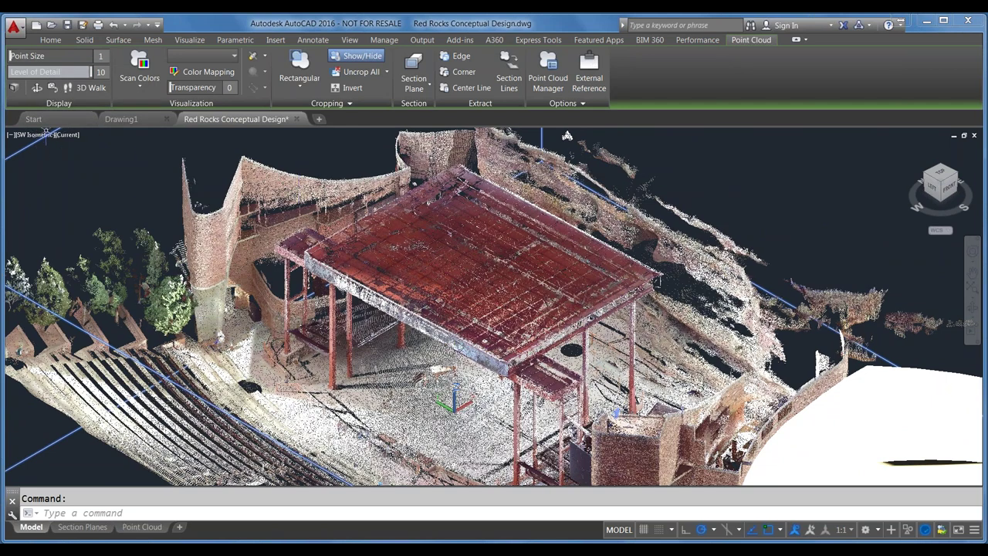
# Keep the point cloud's level of detail at 10 and examine the point density around the stage at different zoom levels.
pyautogui.moveTo(91, 71)
pyautogui.mouseDown()
pyautogui.moveTo(27, 74)
pyautogui.moveTo(93, 72)
pyautogui.mouseUp()
pyautogui.moveTo(90, 72)
pyautogui.mouseDown()
pyautogui.moveTo(49, 71)
pyautogui.moveTo(93, 71)
pyautogui.mouseUp()
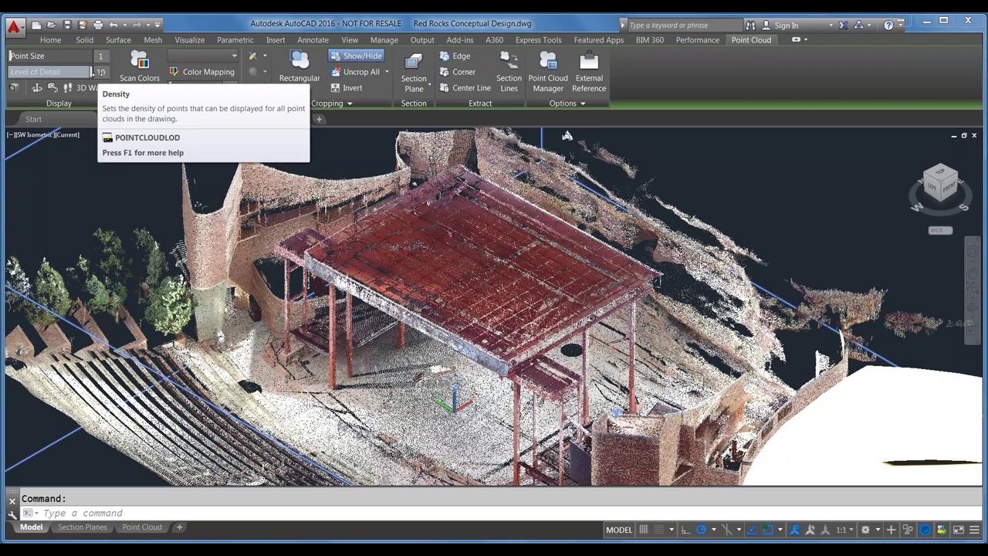
pyautogui.moveTo(91, 72)
pyautogui.mouseDown()
pyautogui.moveTo(56, 74)
pyautogui.moveTo(94, 72)
pyautogui.mouseUp()
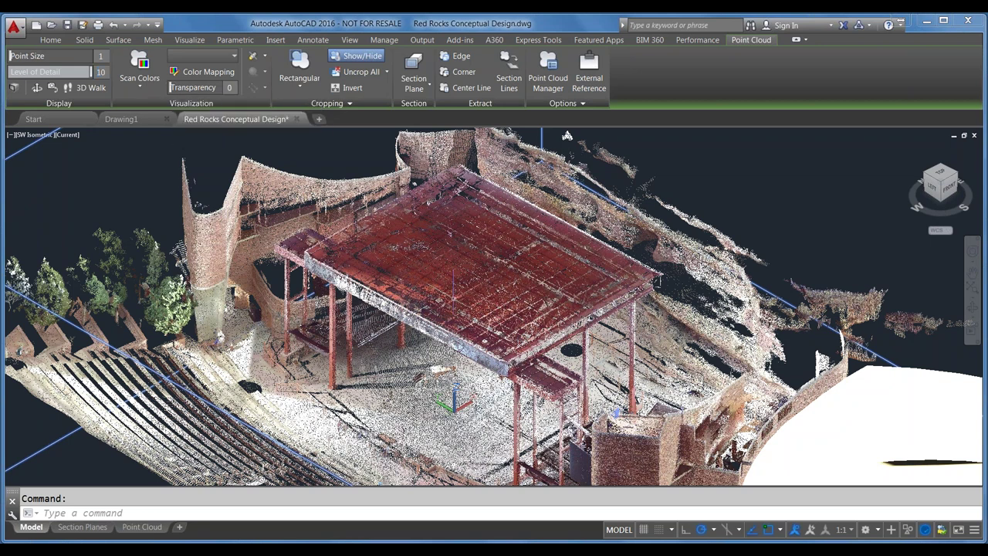
pyautogui.scroll(-5, 457, 246)
pyautogui.scroll(5, 447, 278)
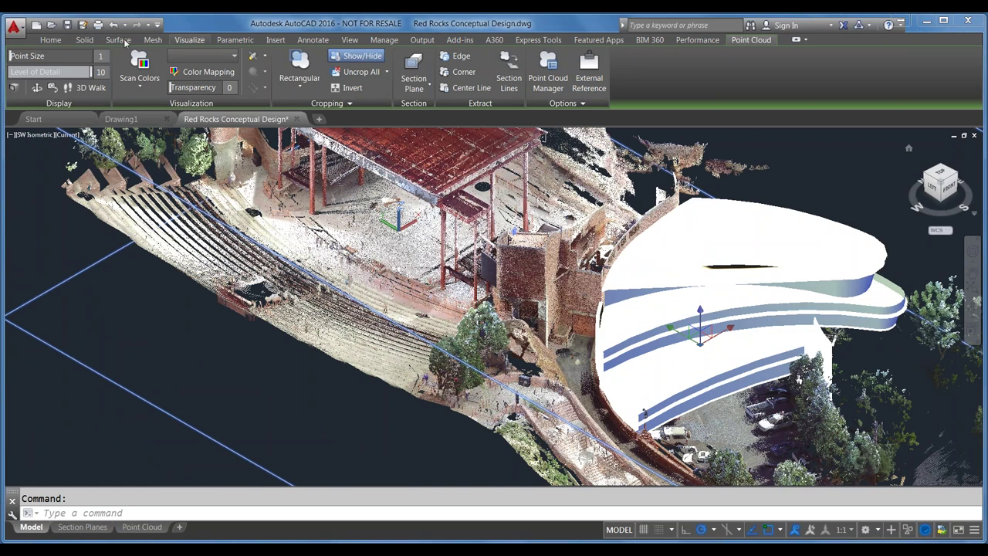
# Restore the saved view PointCloudFrontNoSection.
pyautogui.click(51, 39)
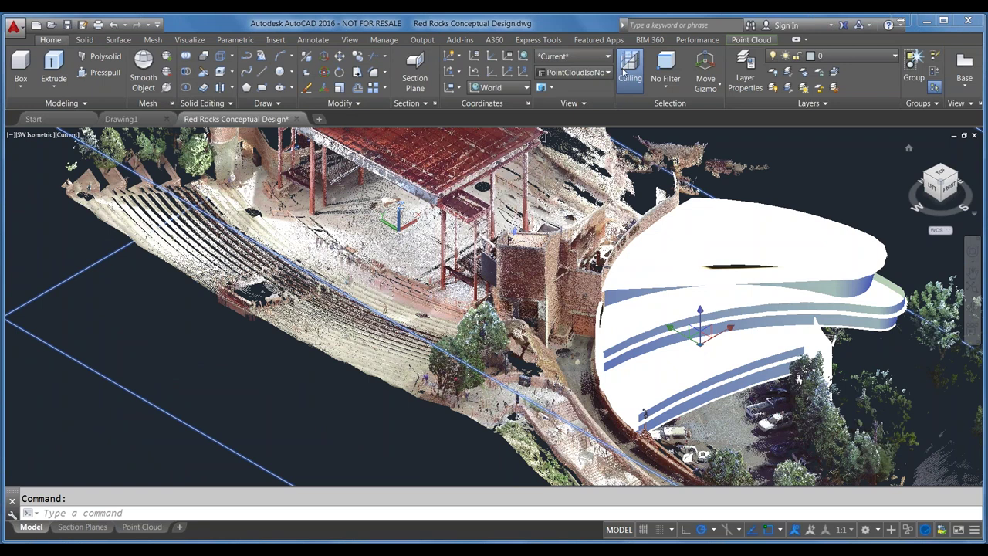
pyautogui.click(572, 72)
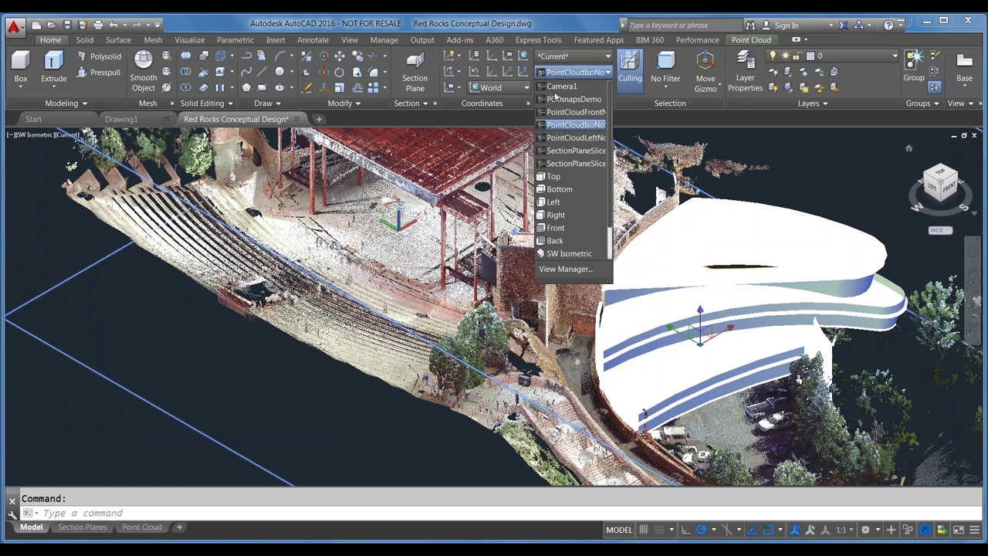
pyautogui.click(568, 125)
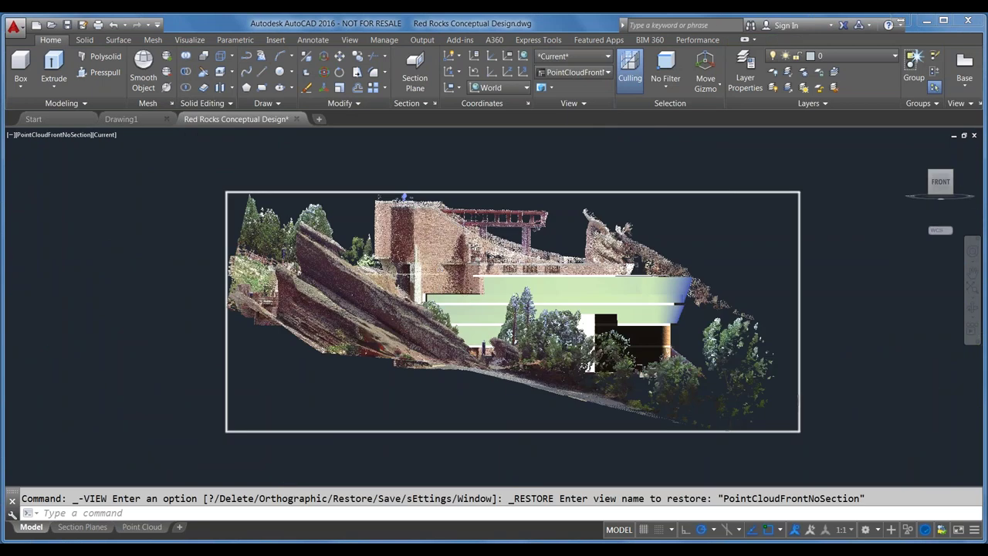
# Try a point cloud transparency of about 74 to see the building behind the rocks, and set it back to 0.
pyautogui.scroll(2, 418, 275)
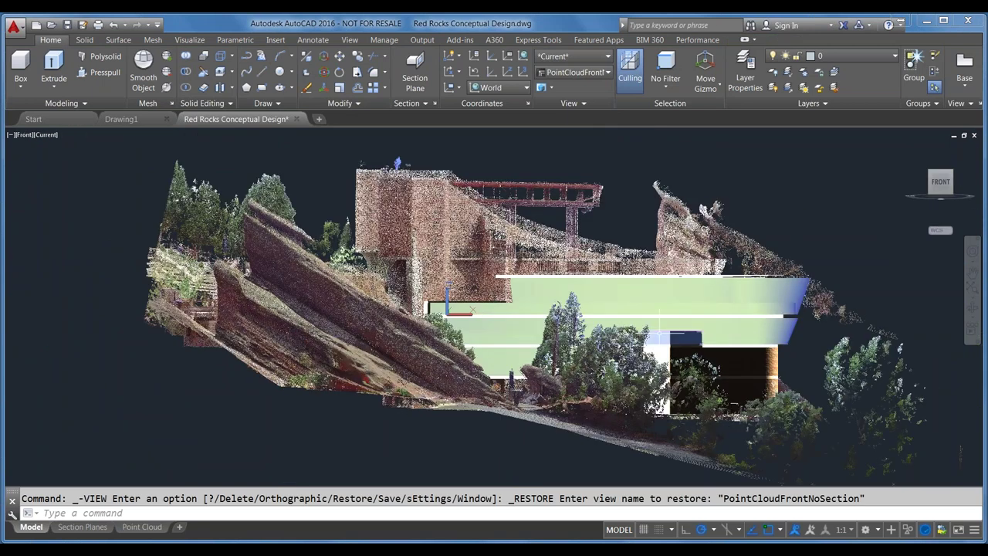
pyautogui.scroll(2, 556, 394)
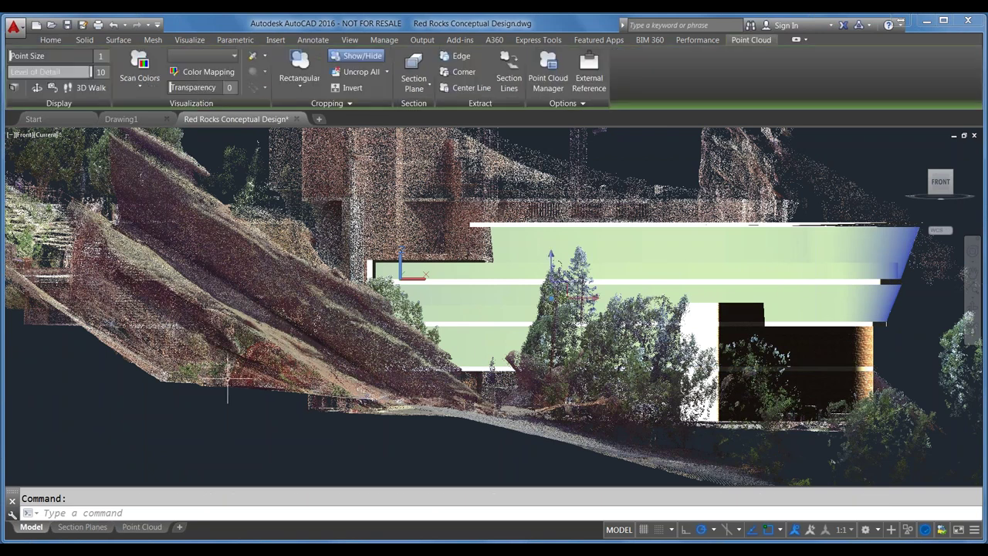
pyautogui.moveTo(168, 87); pyautogui.dragTo(215, 87)
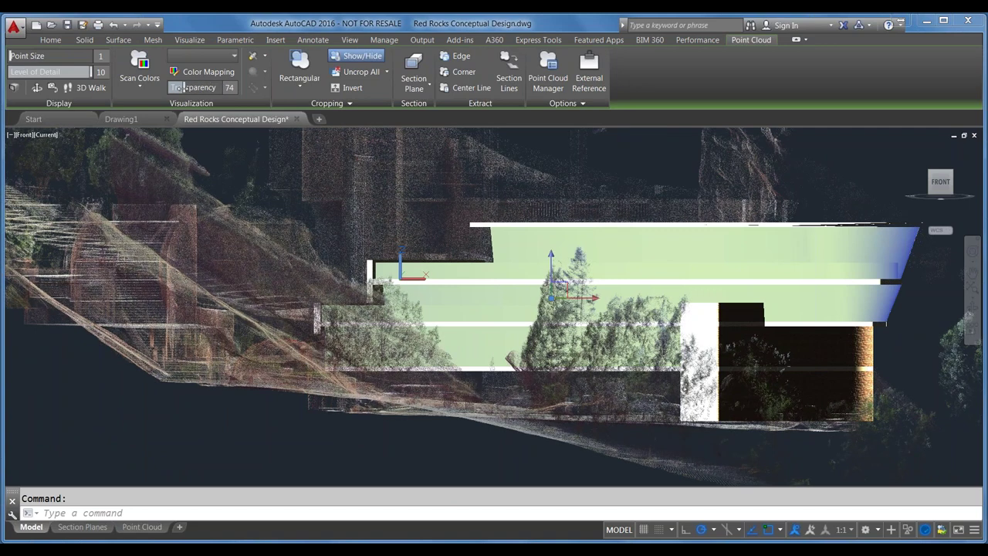
pyautogui.moveTo(176, 87); pyautogui.dragTo(157, 90)
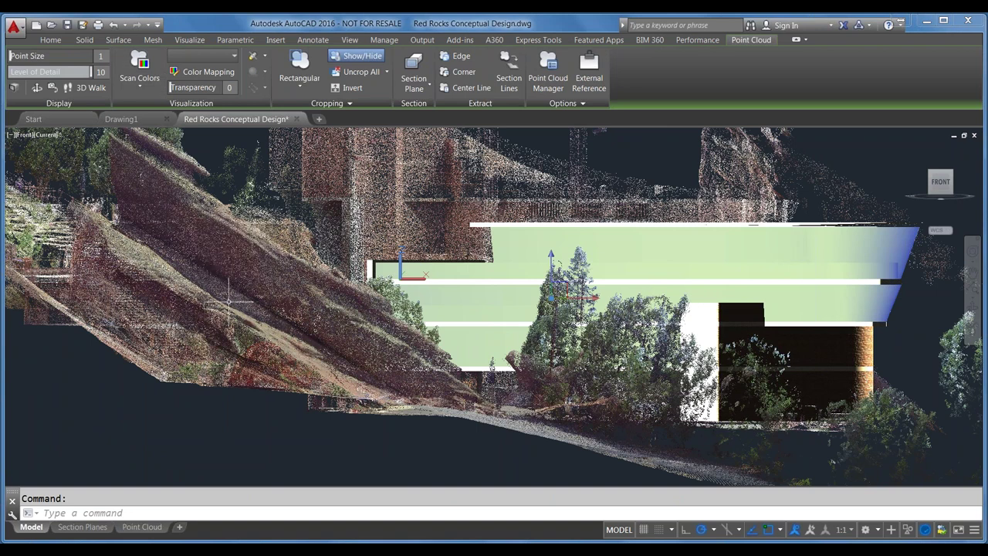
# Return the model to the saved isometric view PointCloudIsoNoSection.
pyautogui.moveTo(250, 303)
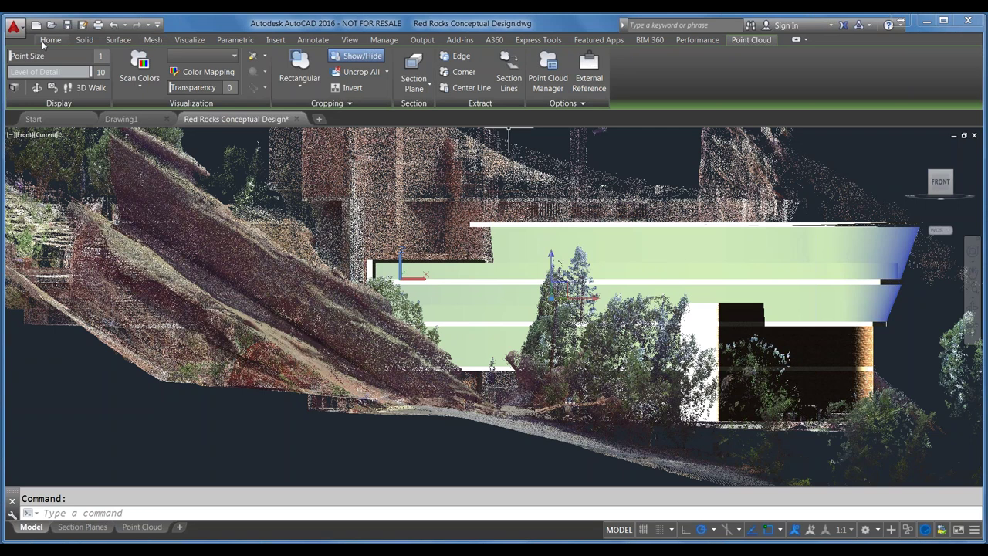
pyautogui.click(51, 39)
pyautogui.click(540, 72)
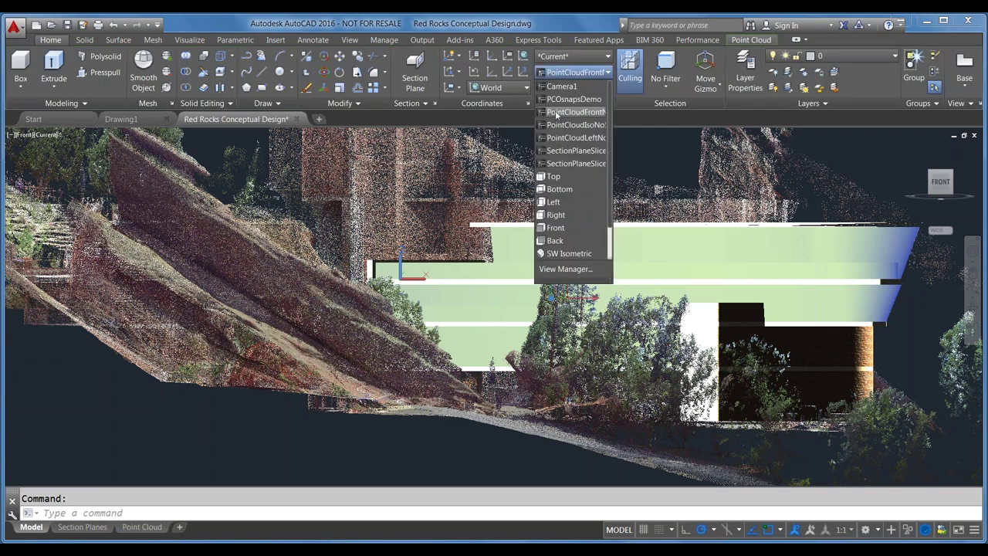
pyautogui.click(560, 124)
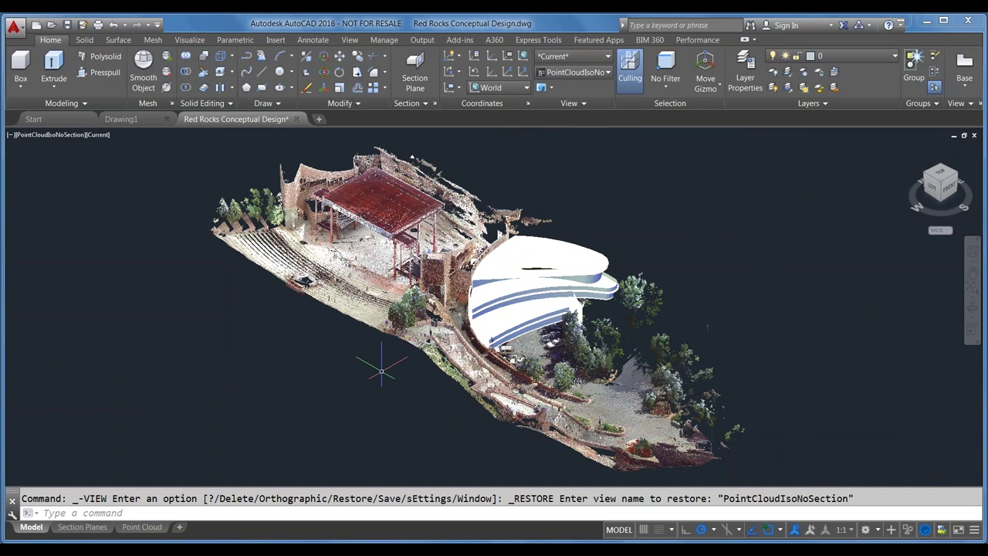
# Select the point cloud and set its color stylization to Object Color.
pyautogui.click(321, 415)
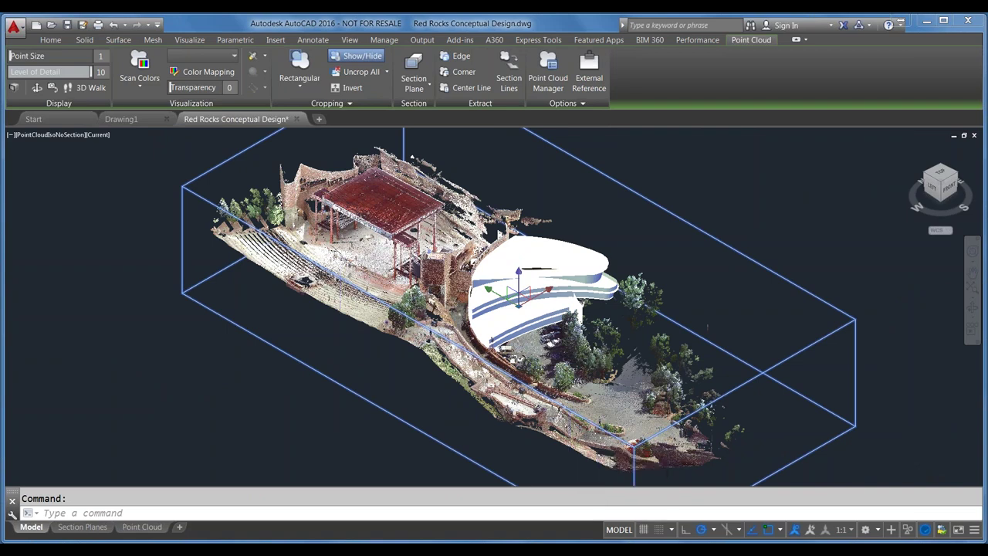
pyautogui.click(140, 85)
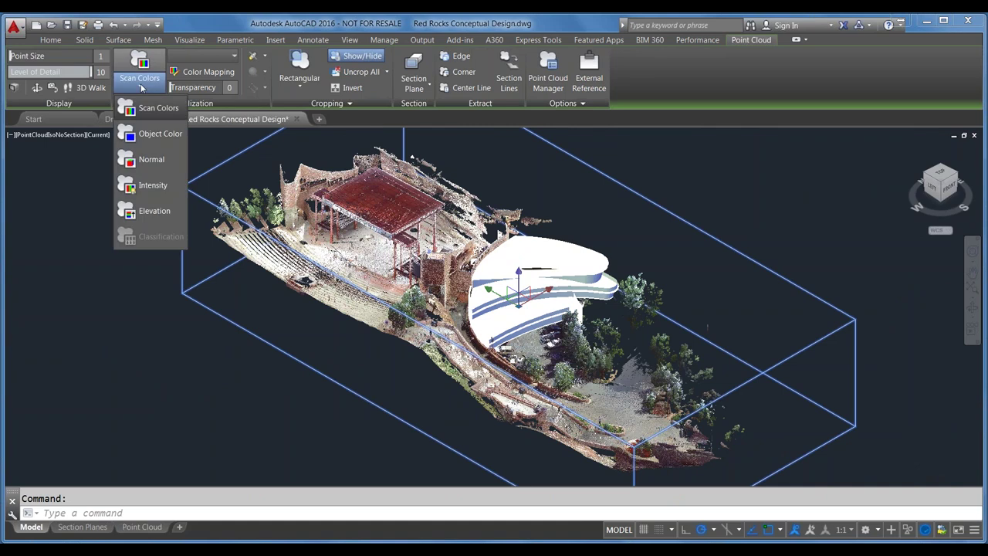
pyautogui.click(146, 134)
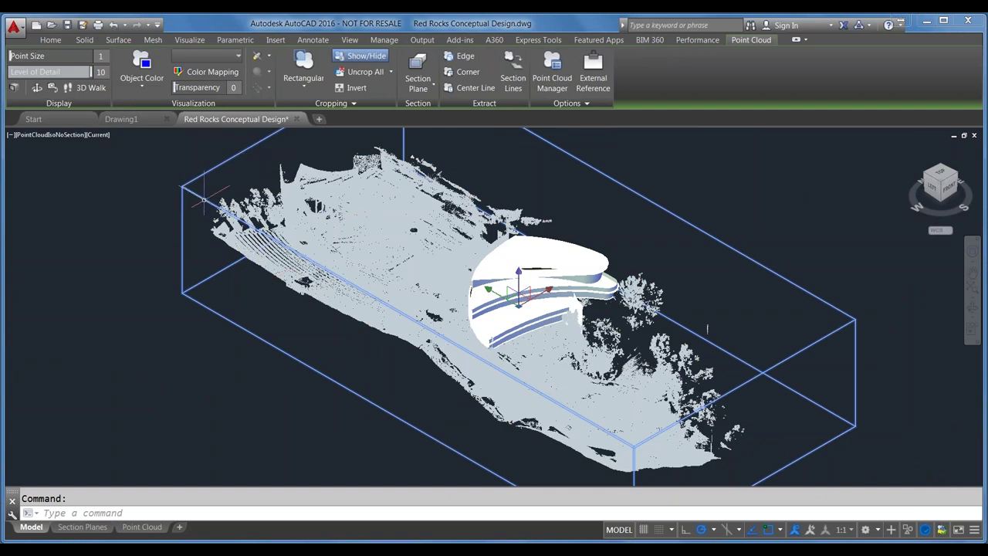
# Open the point cloud's properties, review the color choices available for the object, and close the properties with the color left at ByLayer.
pyautogui.moveTo(204, 200)
pyautogui.write('proper')
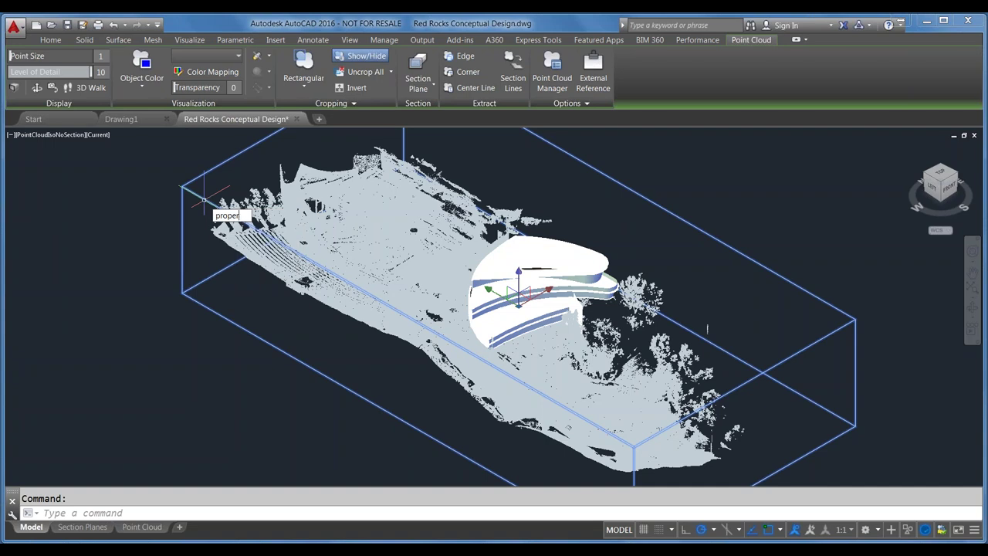
pyautogui.write('ties')
pyautogui.press('Return')
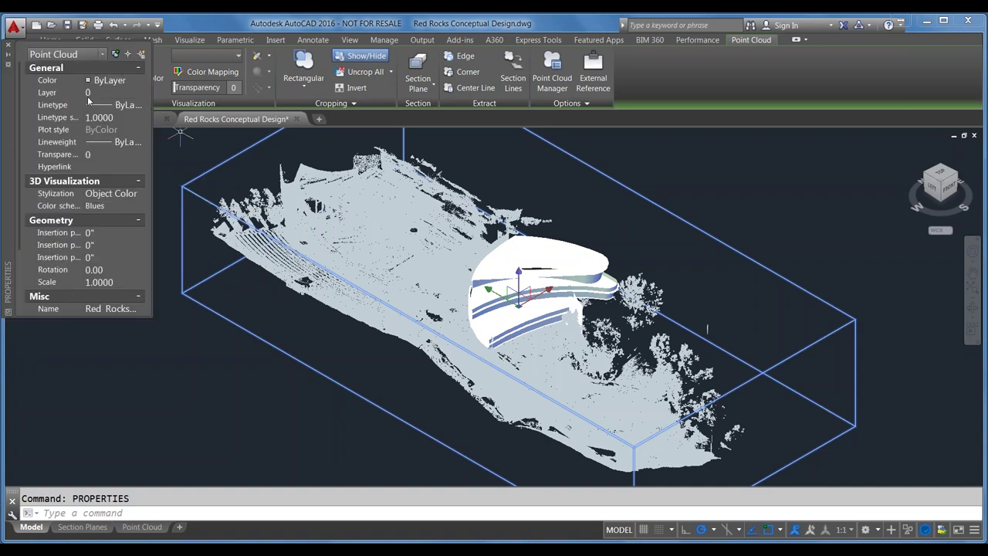
pyautogui.click(108, 81)
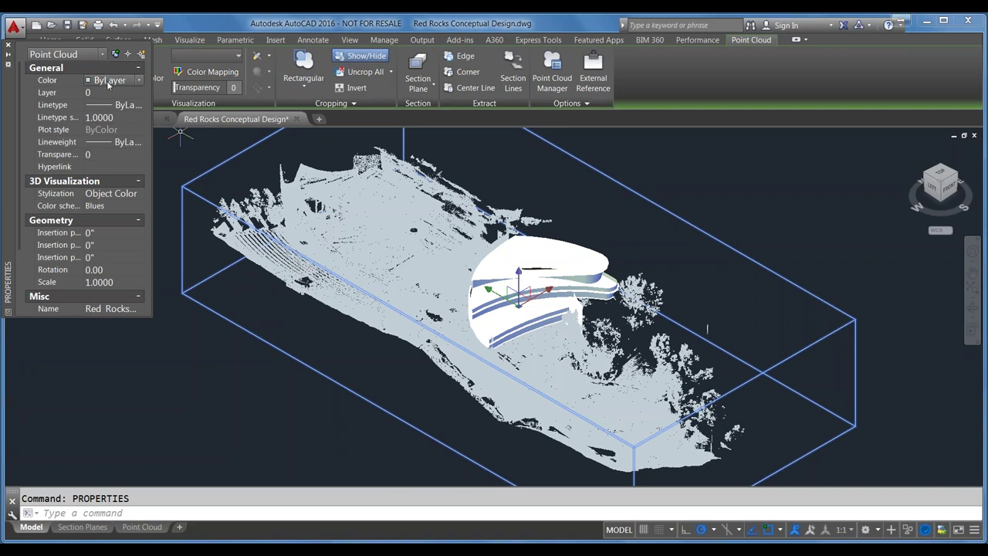
pyautogui.click(110, 82)
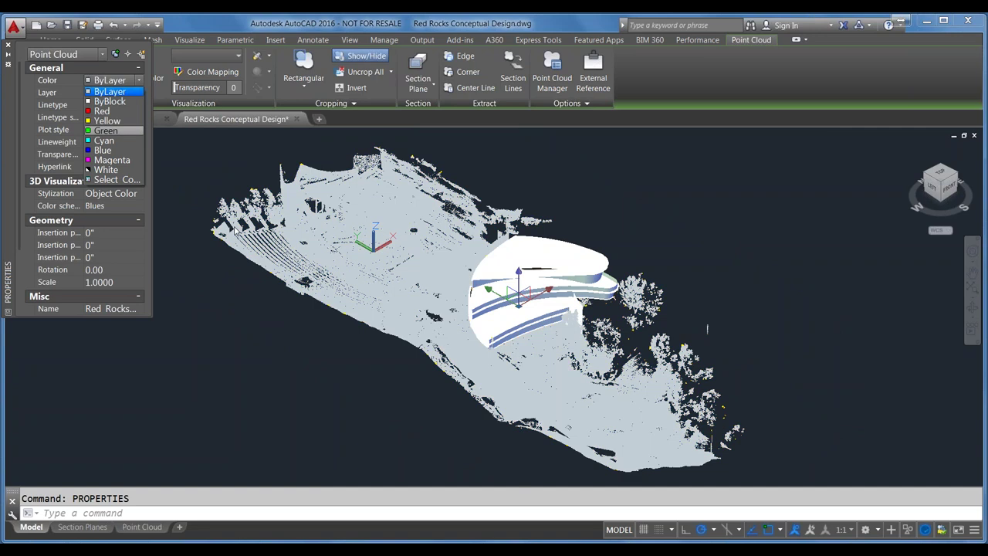
pyautogui.click(263, 384)
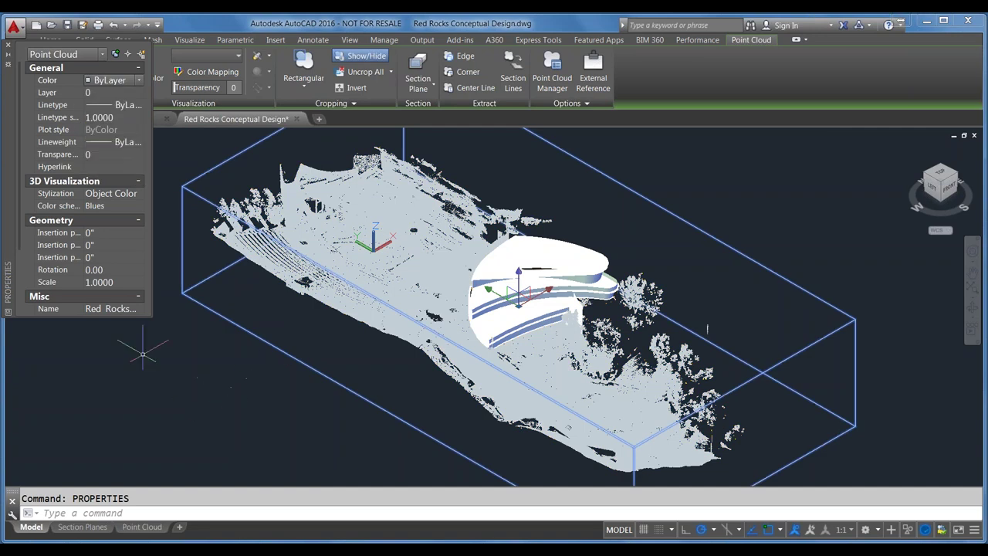
pyautogui.click(9, 47)
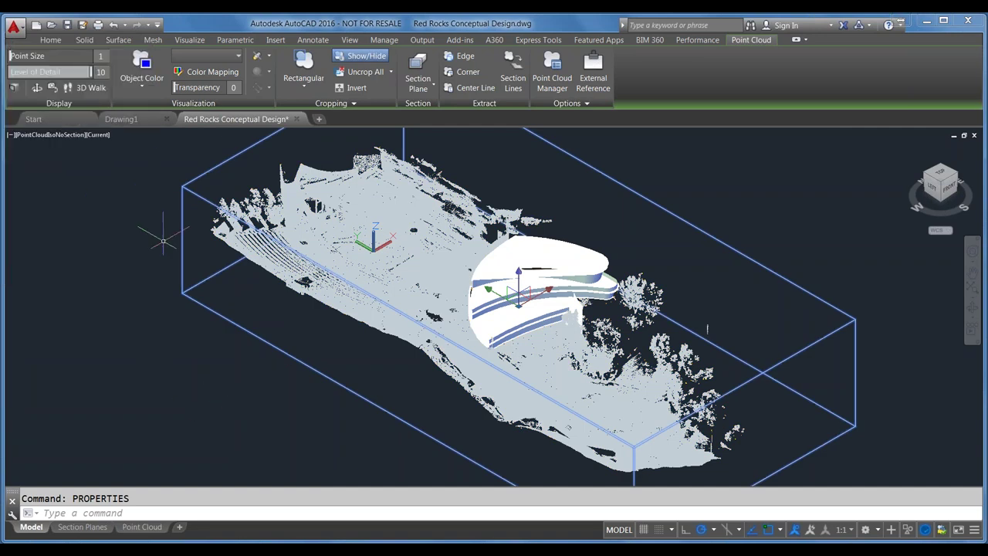
# Set the point cloud's stylization to Normal and inspect the coloring around the stage and seating.
pyautogui.click(142, 82)
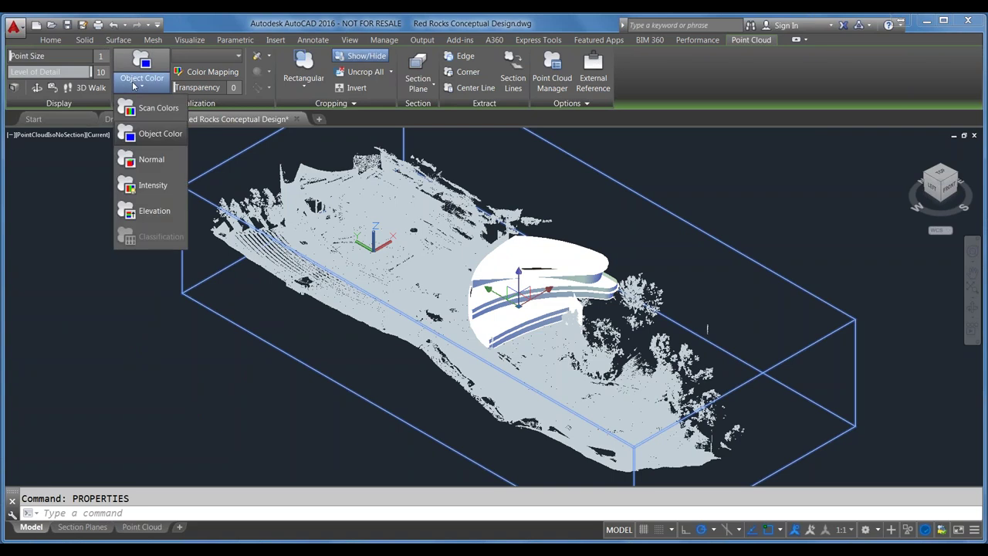
pyautogui.click(155, 160)
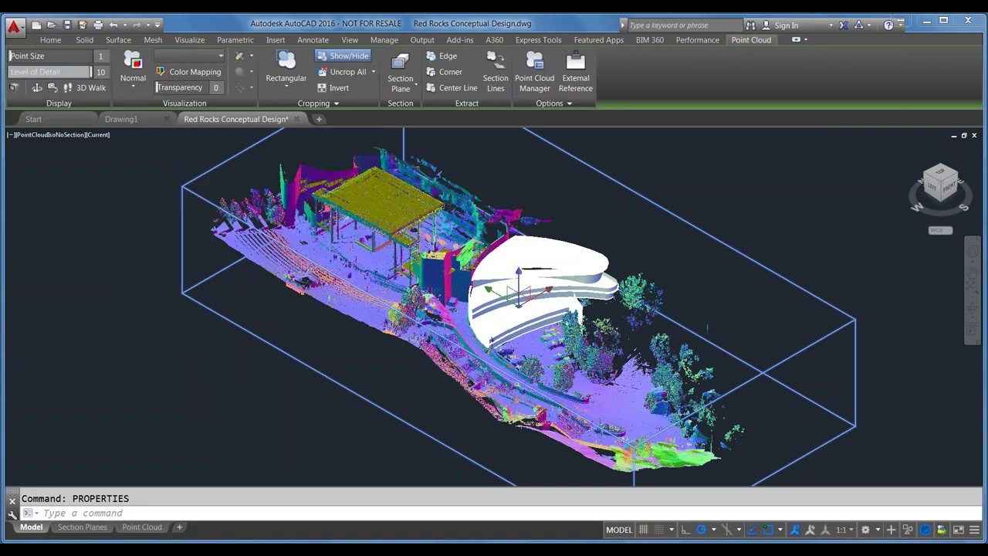
pyautogui.click(132, 81)
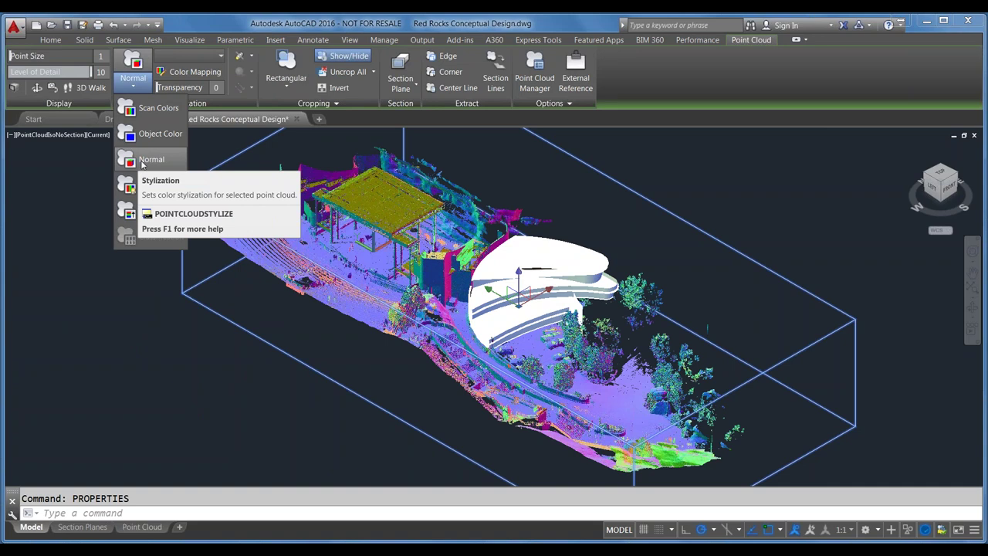
pyautogui.click(221, 371)
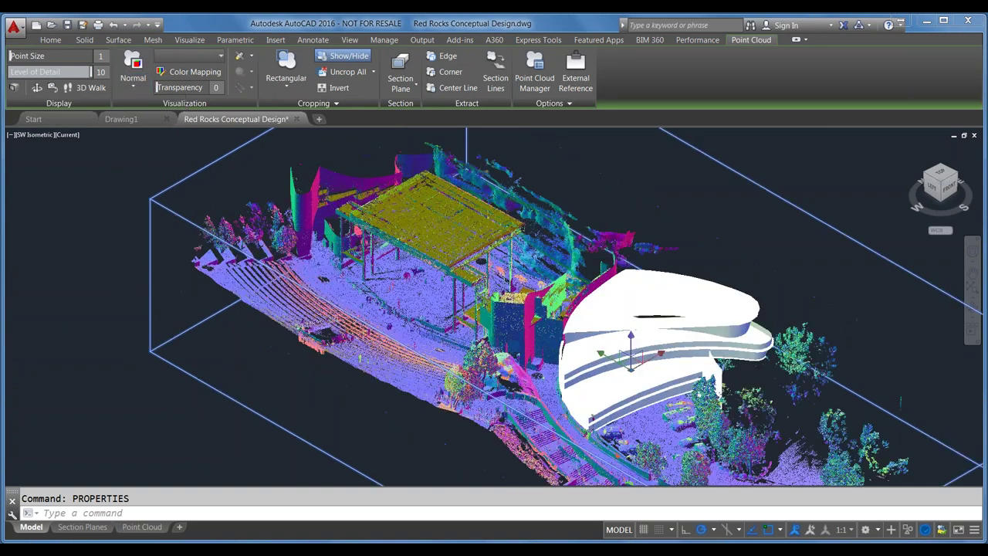
pyautogui.scroll(1, 200, 136)
pyautogui.scroll(-2, 200, 135)
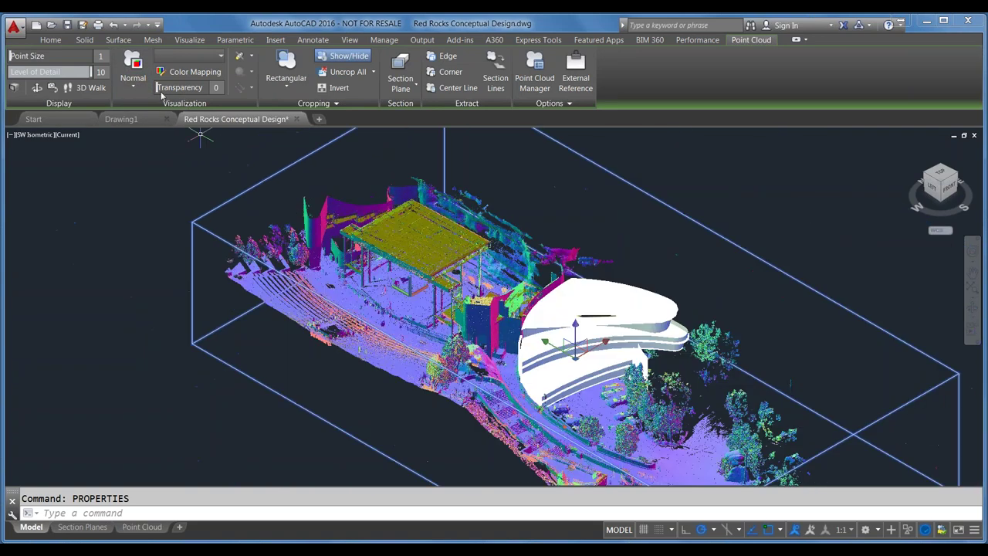
# Try the Intensity stylization on the point cloud, and switch its stylization to Elevation.
pyautogui.click(132, 85)
pyautogui.press('Escape')
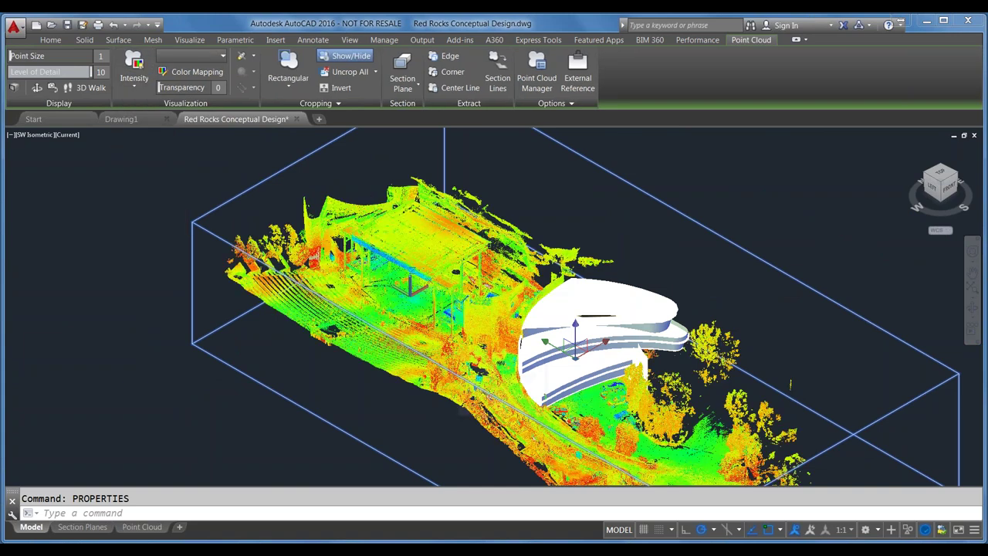
pyautogui.moveTo(450, 341); pyautogui.dragTo(454, 286)
pyautogui.press('Escape')
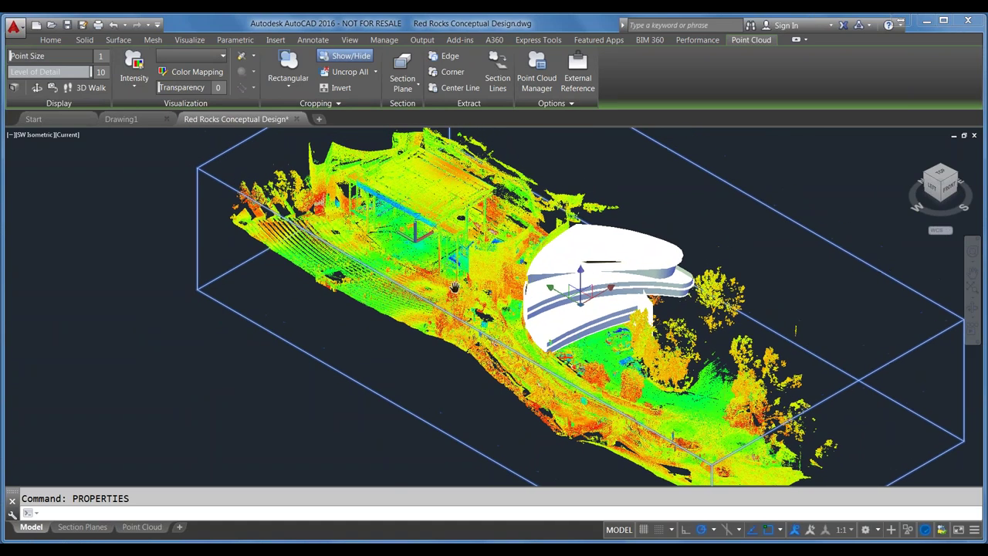
pyautogui.click(133, 80)
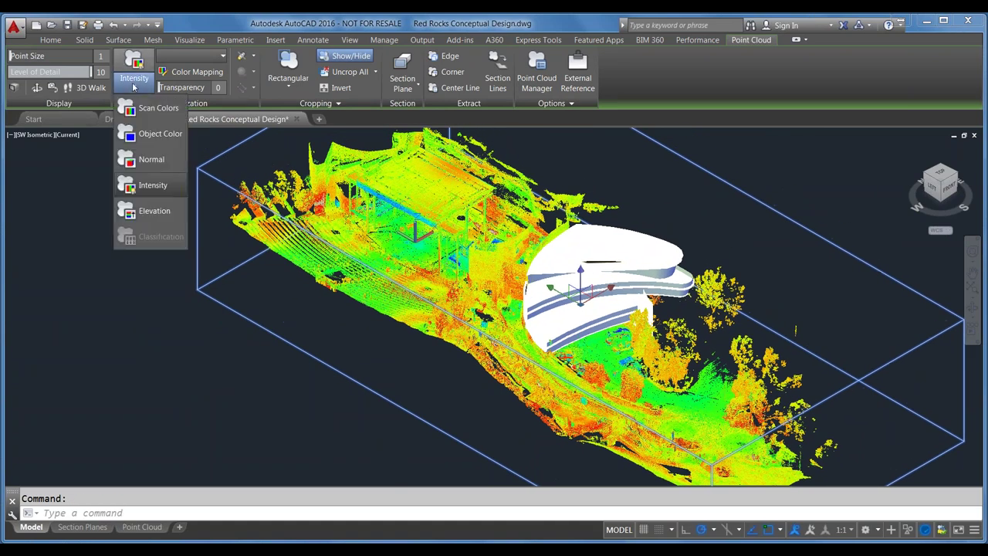
pyautogui.click(157, 213)
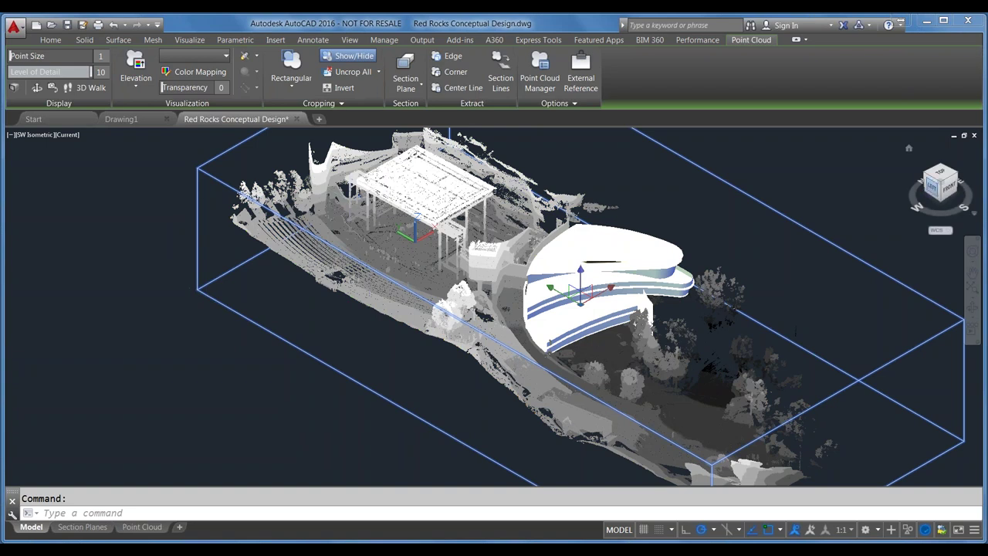
# Restore the saved view PointCloudLeftNoSection to see the elevation bands from the side.
pyautogui.click(50, 40)
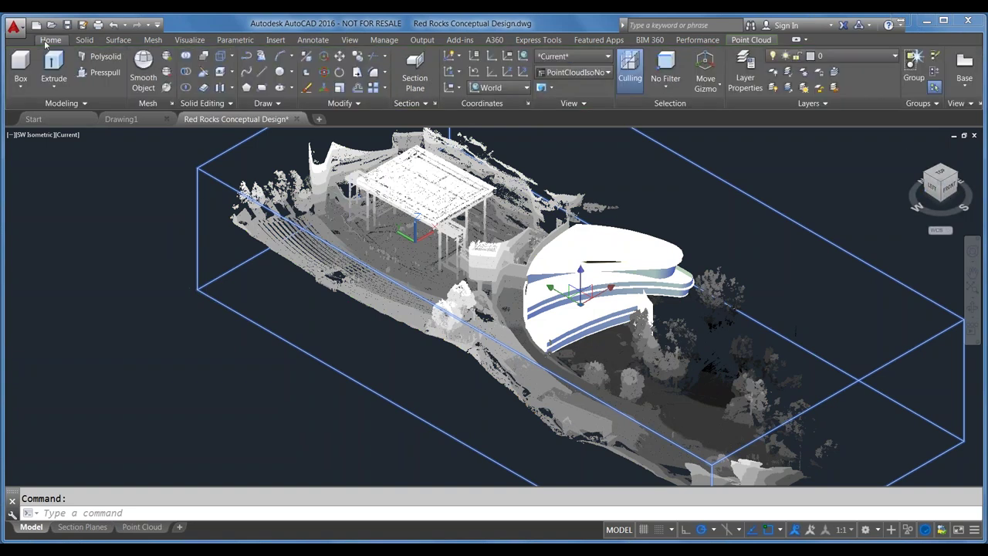
pyautogui.click(579, 74)
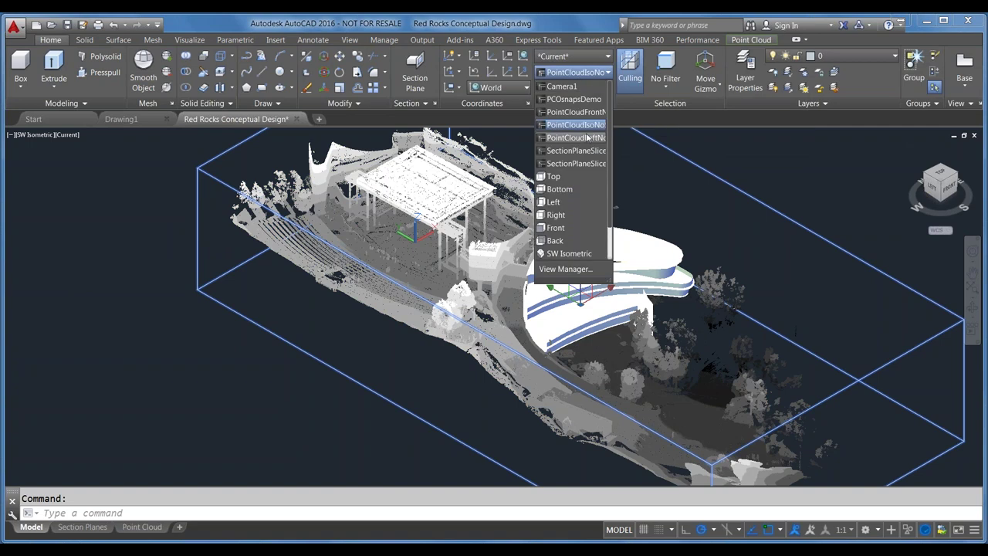
pyautogui.click(588, 136)
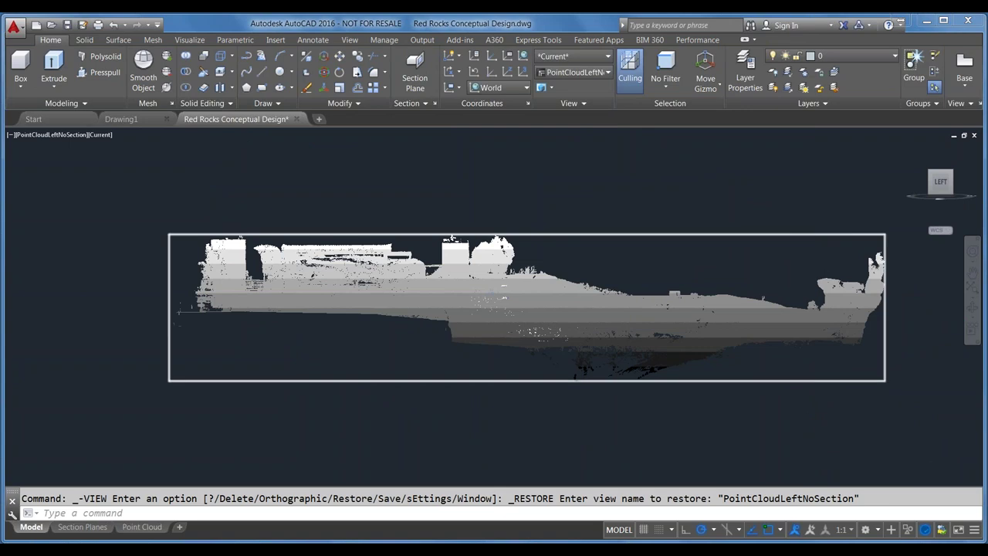
pyautogui.scroll(2, 796, 229)
pyautogui.scroll(-3, 703, 282)
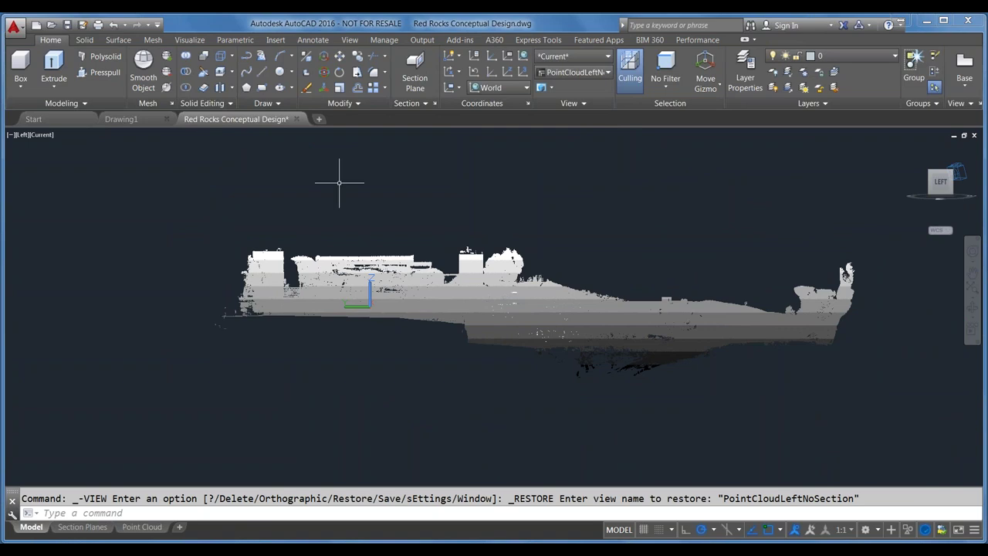
# Set the point cloud's elevation color mapping to the Greens scheme with 20 colors and apply it.
pyautogui.click(323, 259)
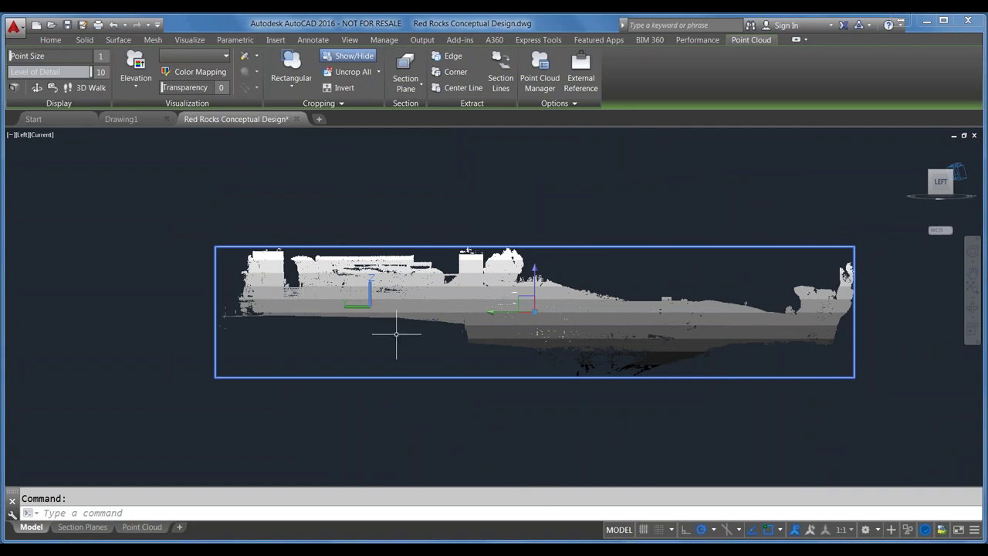
pyautogui.click(171, 72)
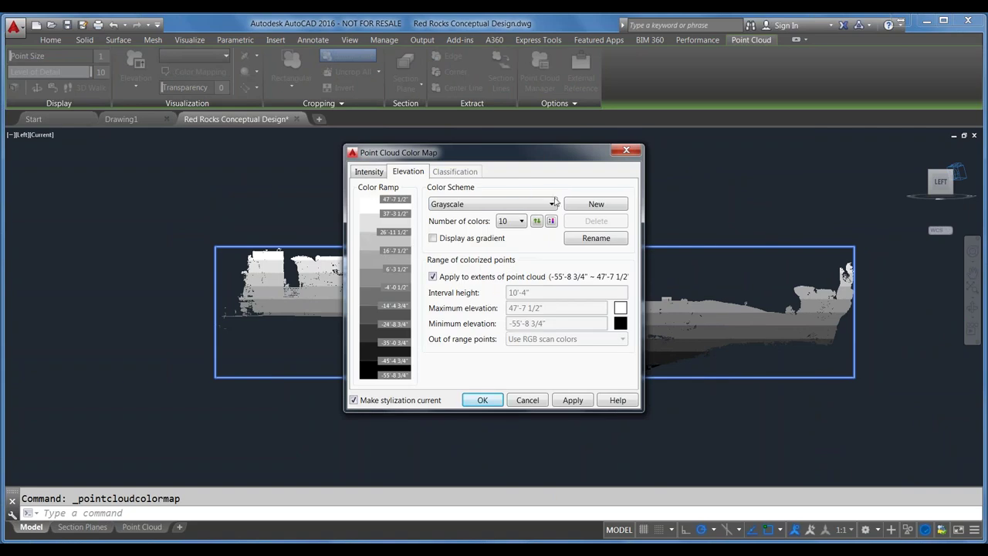
pyautogui.click(552, 205)
pyautogui.click(516, 218)
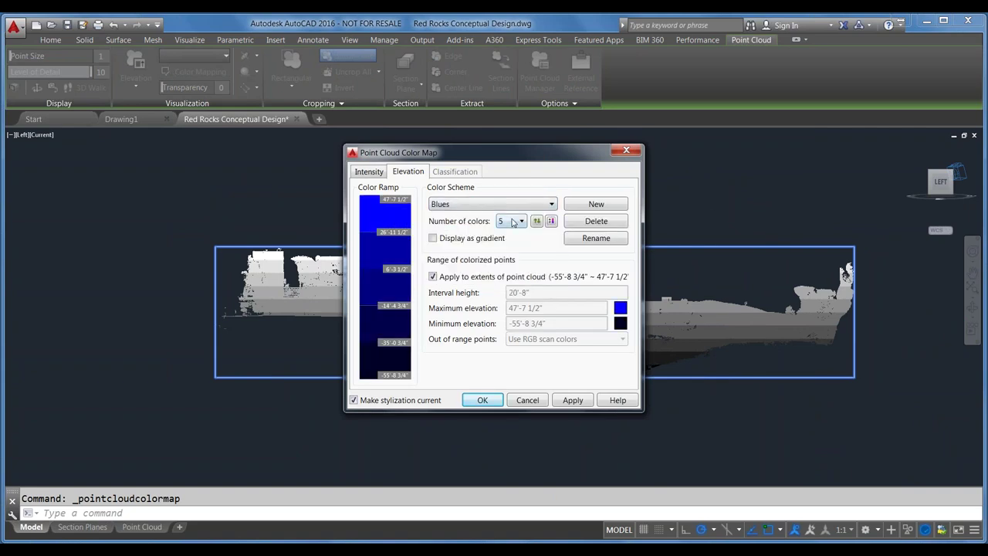
pyautogui.click(553, 204)
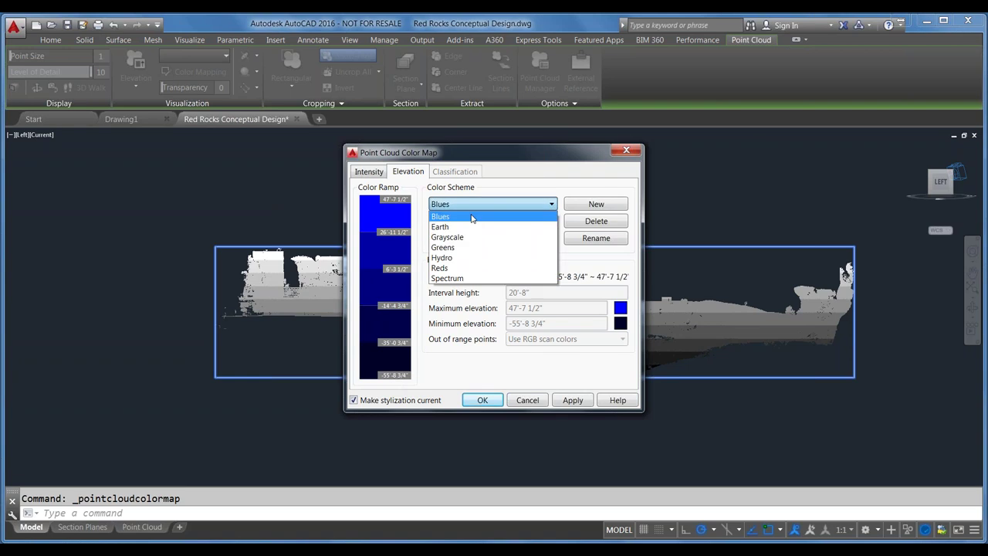
pyautogui.click(452, 247)
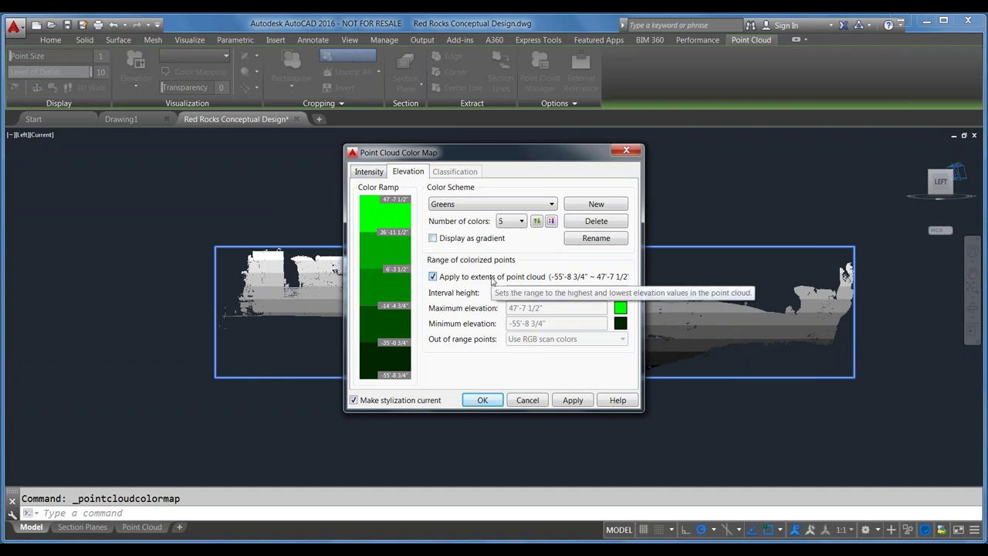
pyautogui.click(516, 224)
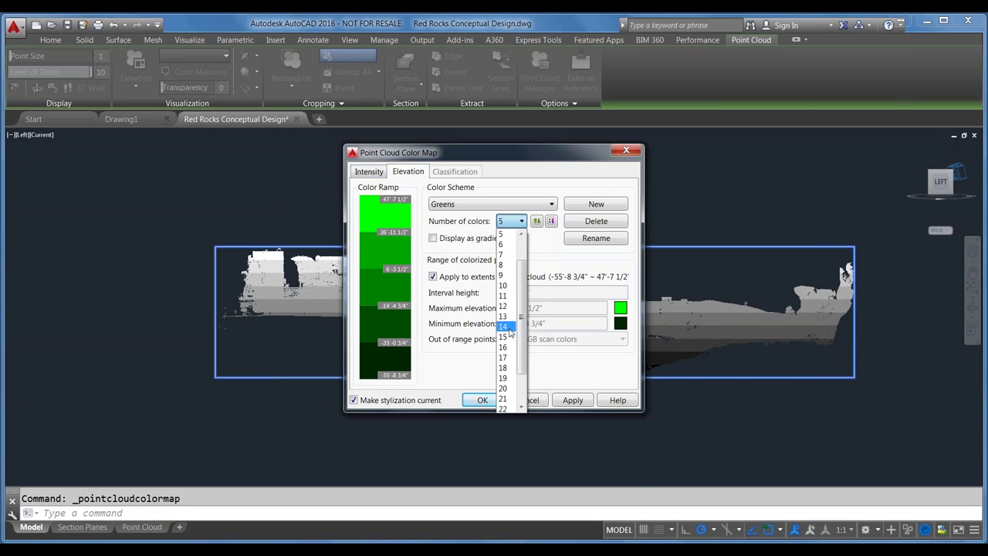
pyautogui.click(504, 398)
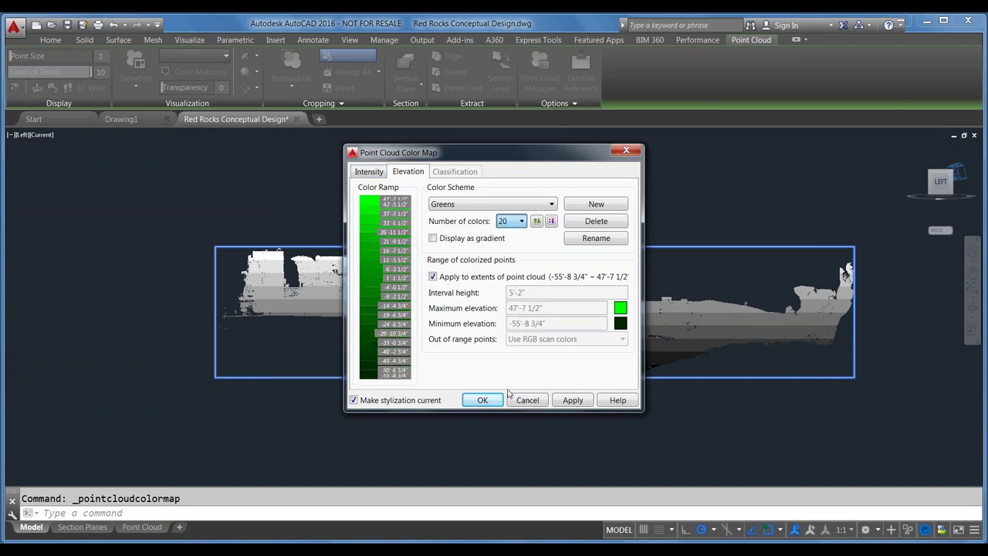
pyautogui.click(486, 399)
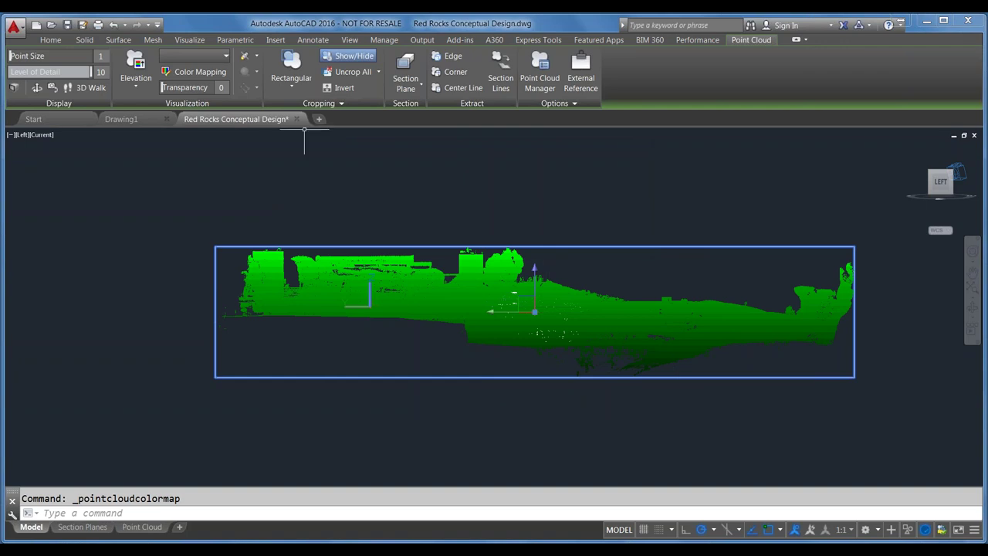
# Invert the color ramp of the elevation mapping so the darkest green marks the highest points, and apply it.
pyautogui.click(192, 72)
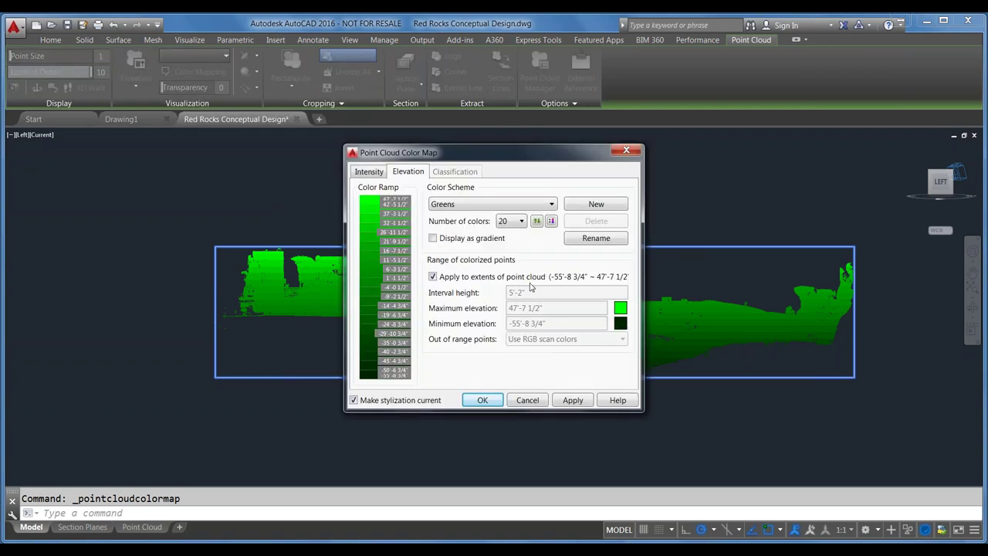
pyautogui.click(537, 221)
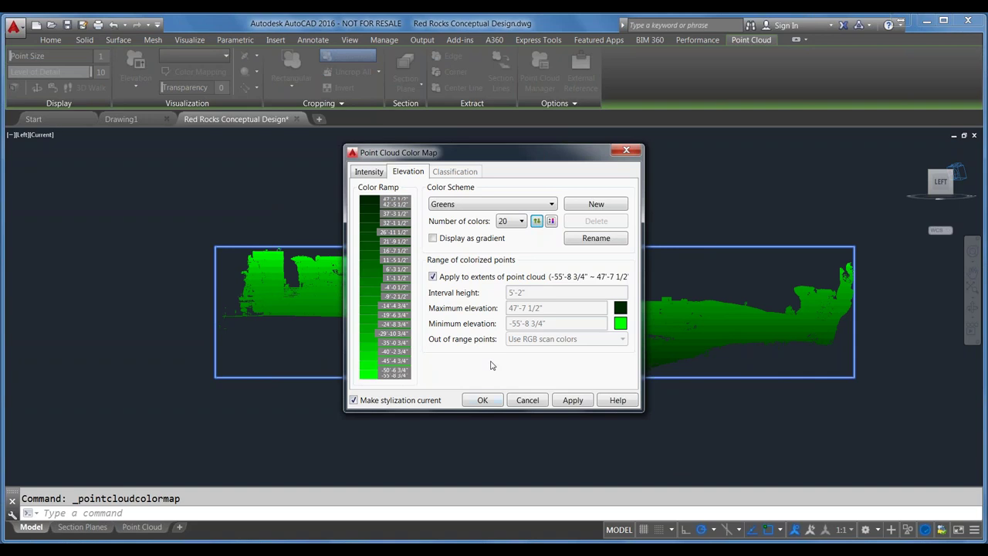
pyautogui.click(482, 401)
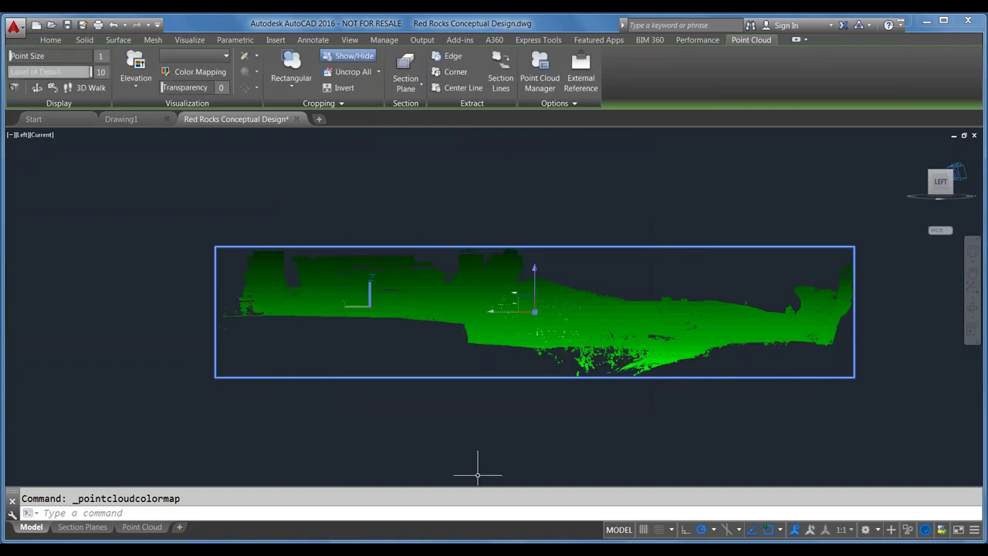
# Display the point cloud's Greens elevation color mapping as a gradient and apply it.
pyautogui.click(192, 73)
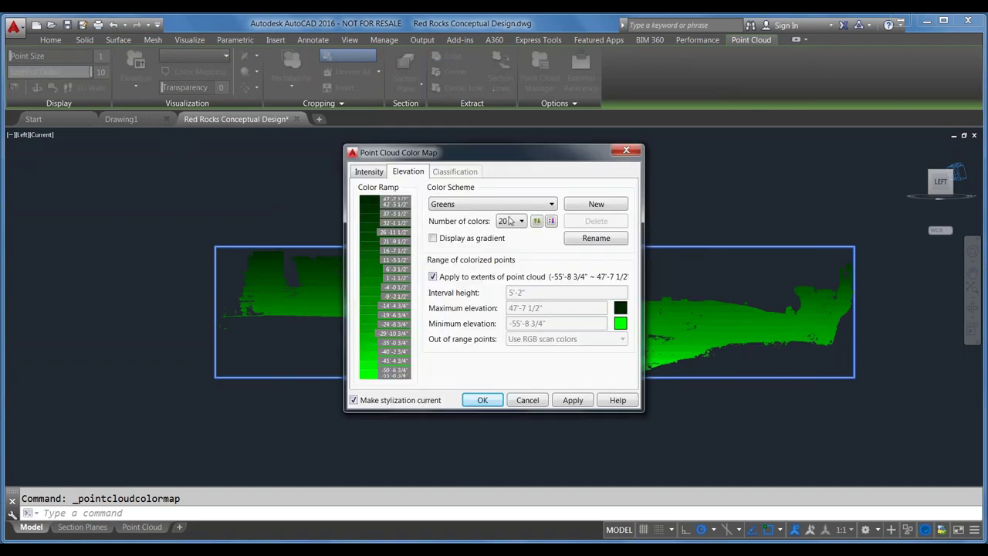
pyautogui.click(552, 223)
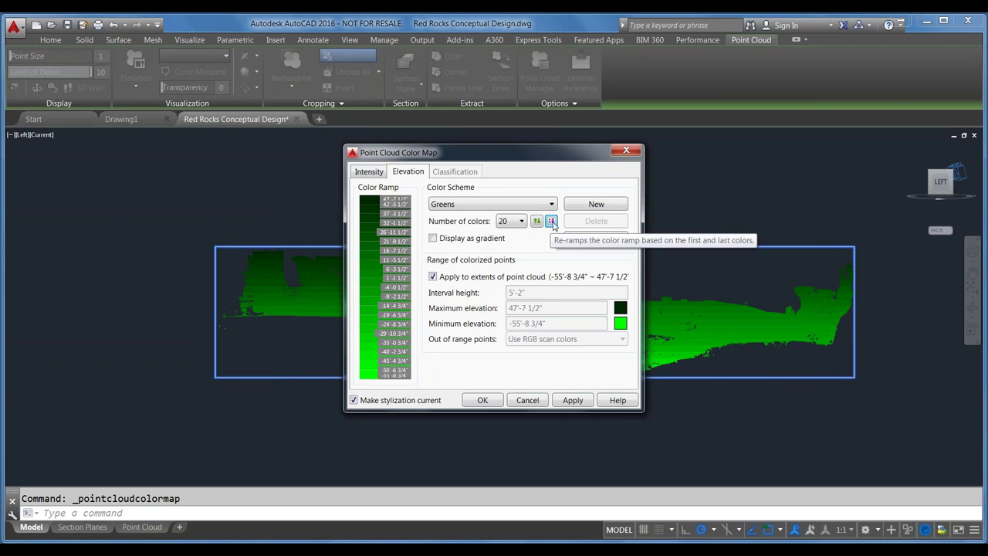
pyautogui.click(433, 239)
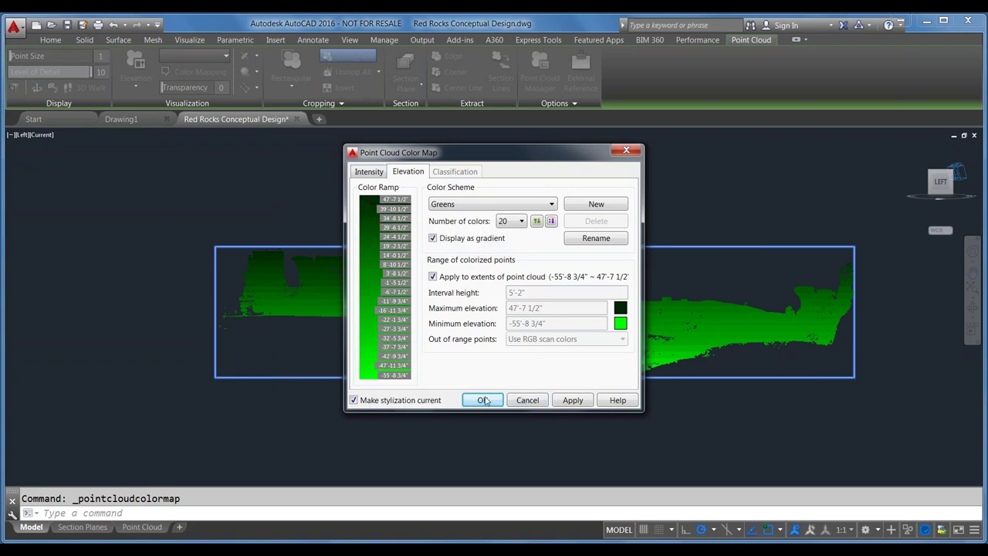
pyautogui.click(483, 400)
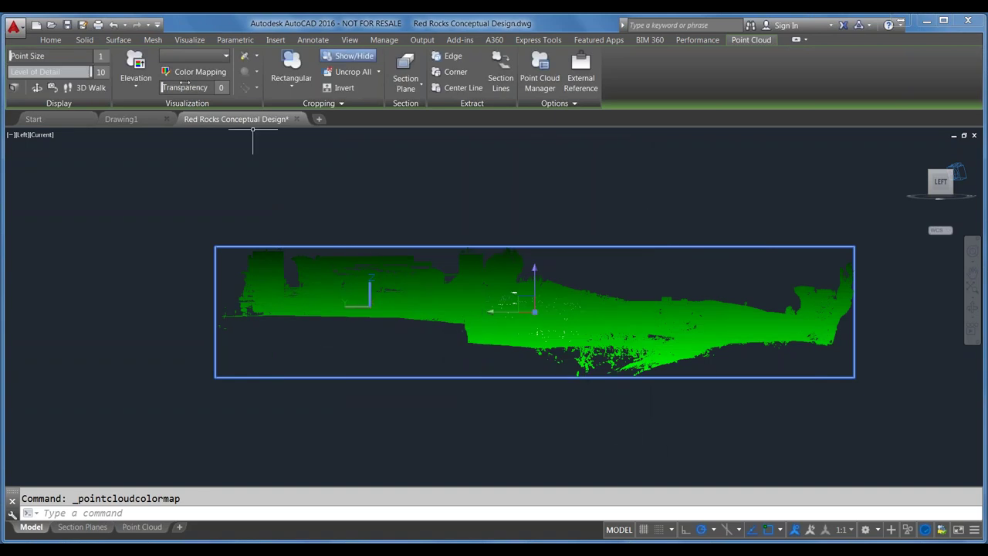
# Turn off the gradient display of the elevation color mapping, keeping the Greens scheme, and apply it.
pyautogui.click(197, 71)
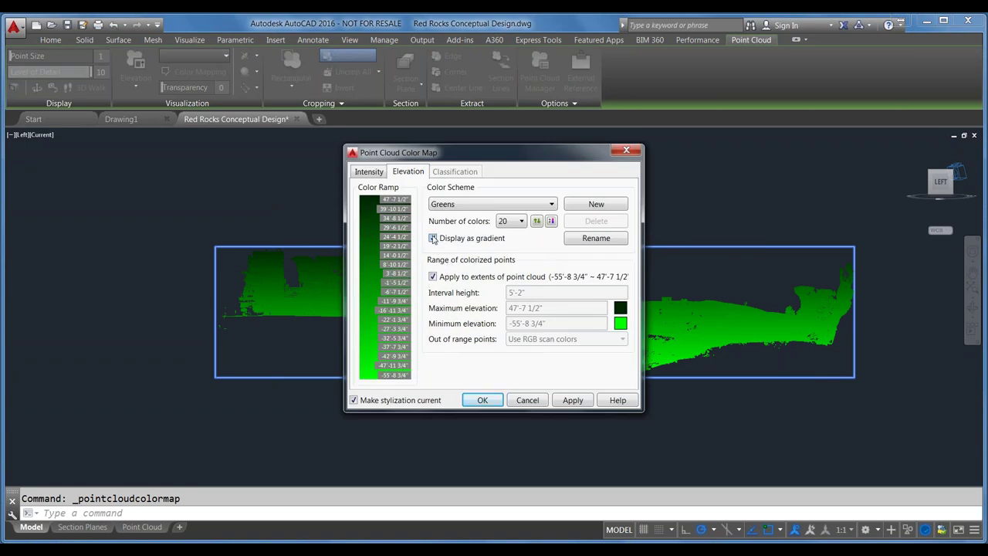
pyautogui.click(433, 238)
pyautogui.click(458, 204)
pyautogui.click(458, 206)
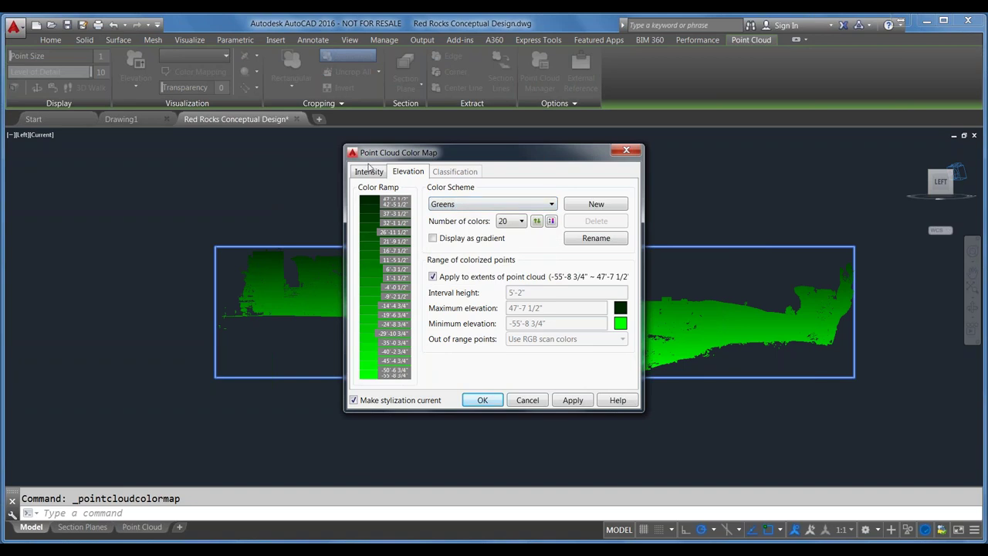
pyautogui.click(474, 400)
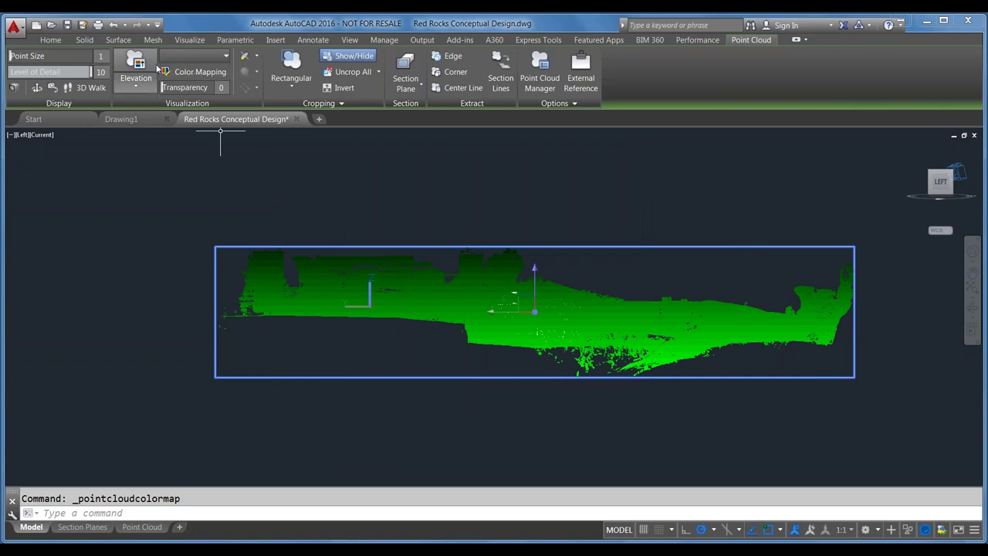
# Switch the point cloud's stylization to Scan Colors and set the view to Top.
pyautogui.click(136, 80)
pyautogui.click(158, 108)
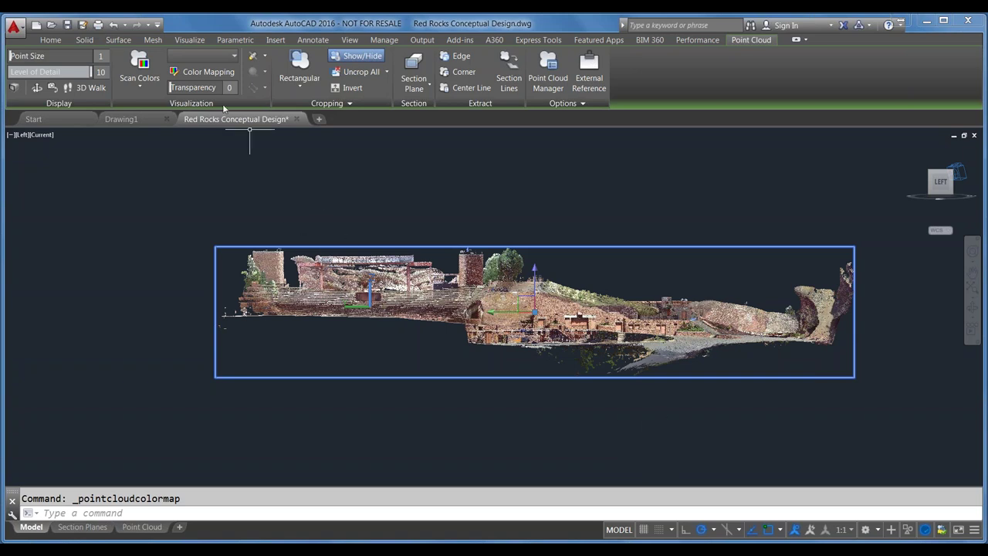
pyautogui.keyDown('shift'); pyautogui.moveTo(408, 255); pyautogui.dragTo(436, 344, button='middle'); pyautogui.keyUp('shift')
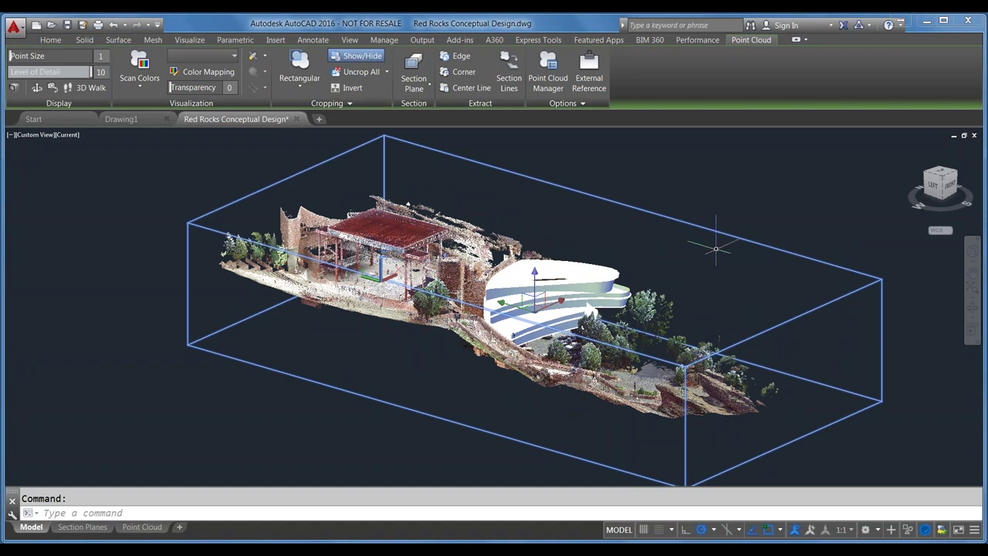
pyautogui.keyDown('shift'); pyautogui.moveTo(715, 249); pyautogui.dragTo(745, 256, button='middle'); pyautogui.keyUp('shift')
pyautogui.scroll(3, 387, 270)
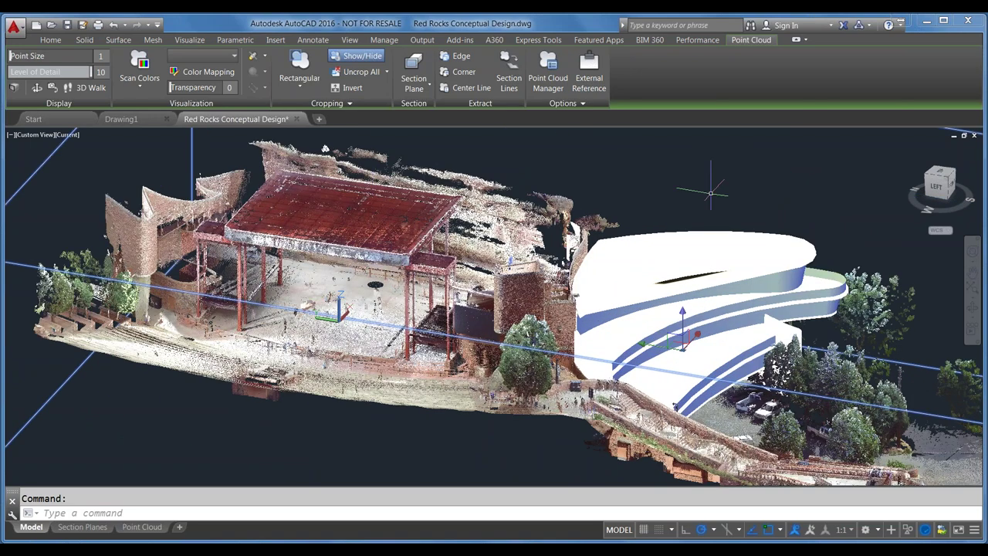
pyautogui.click(947, 179)
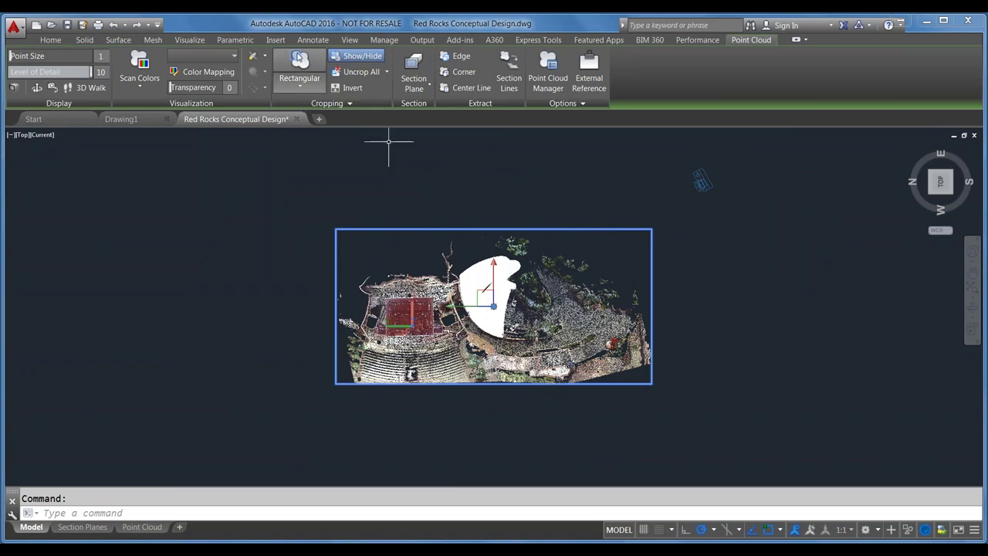
# Crop the point cloud with a rectangular boundary around the red stage roof, keeping the points outside.
pyautogui.click(294, 81)
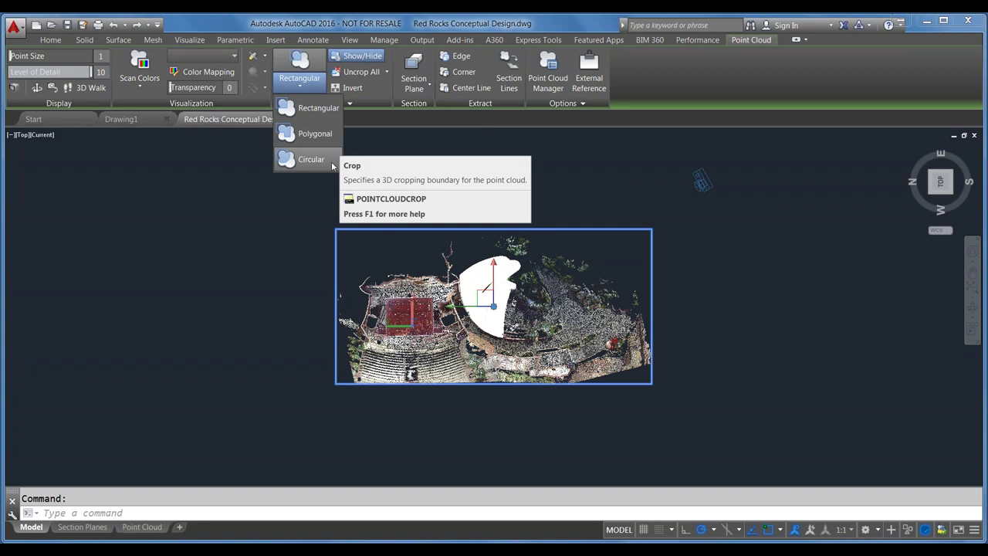
pyautogui.click(313, 108)
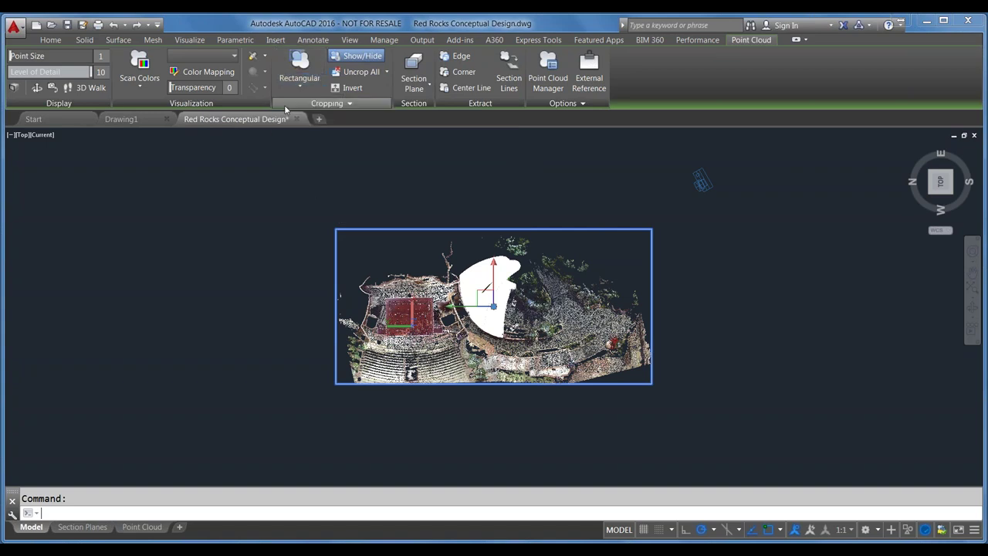
pyautogui.scroll(5, 397, 309)
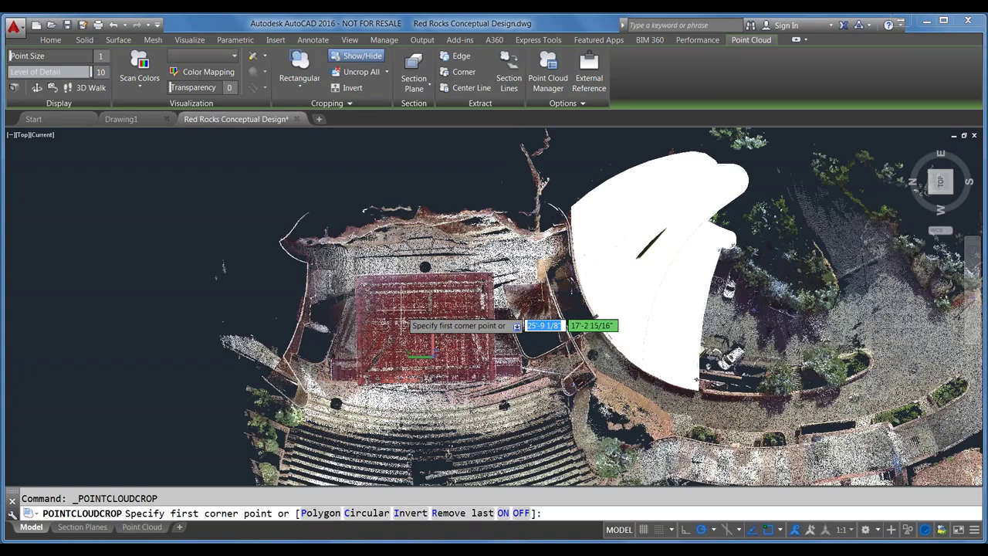
pyautogui.scroll(3, 332, 272)
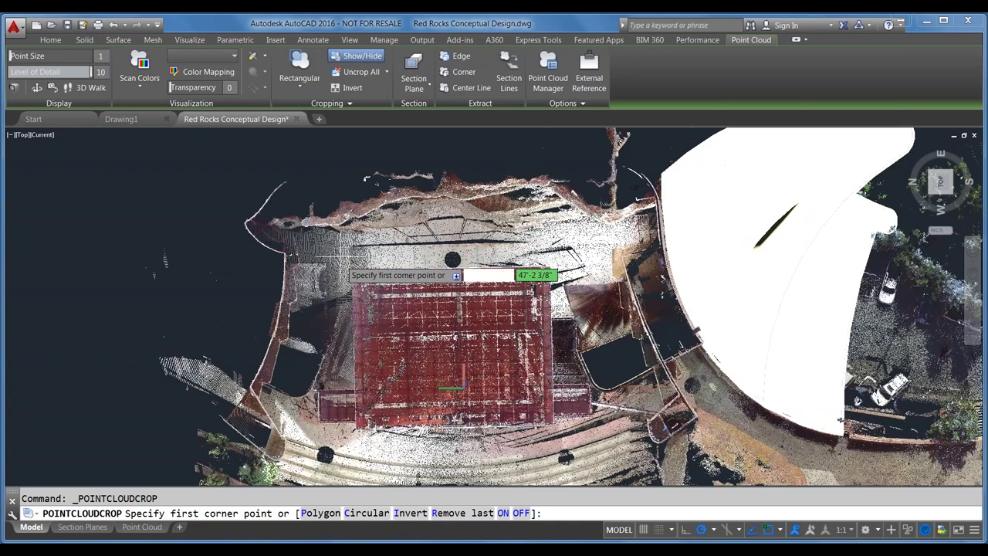
pyautogui.click(320, 267)
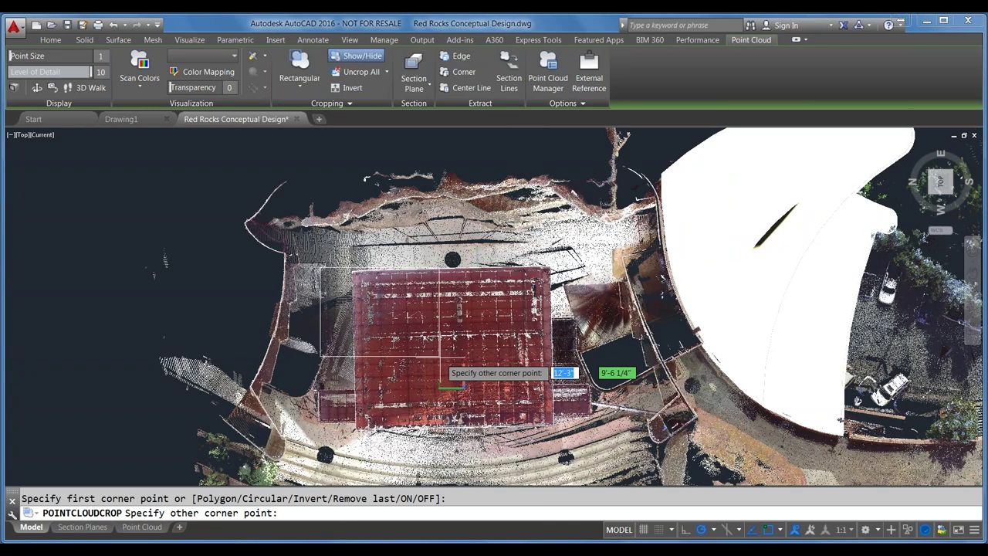
pyautogui.click(614, 465)
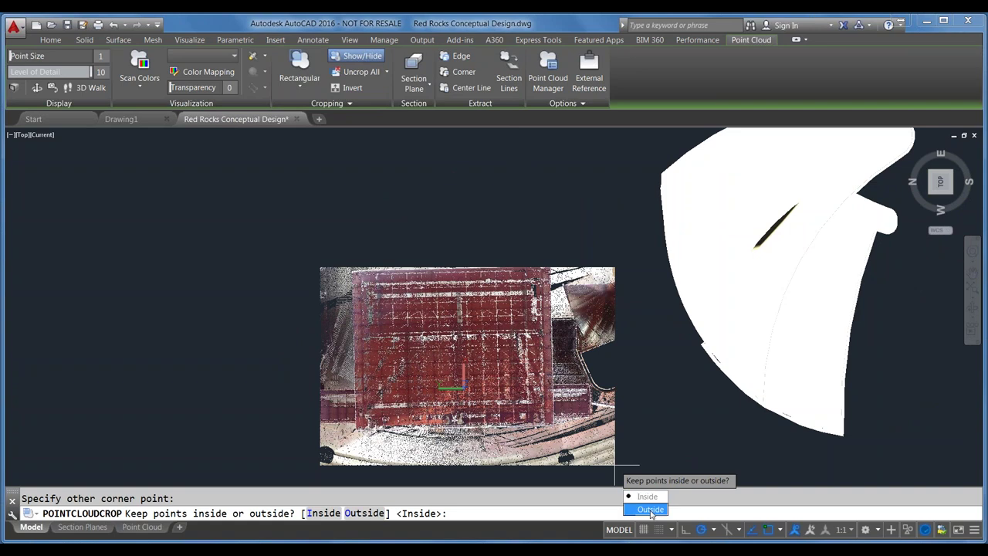
pyautogui.click(650, 510)
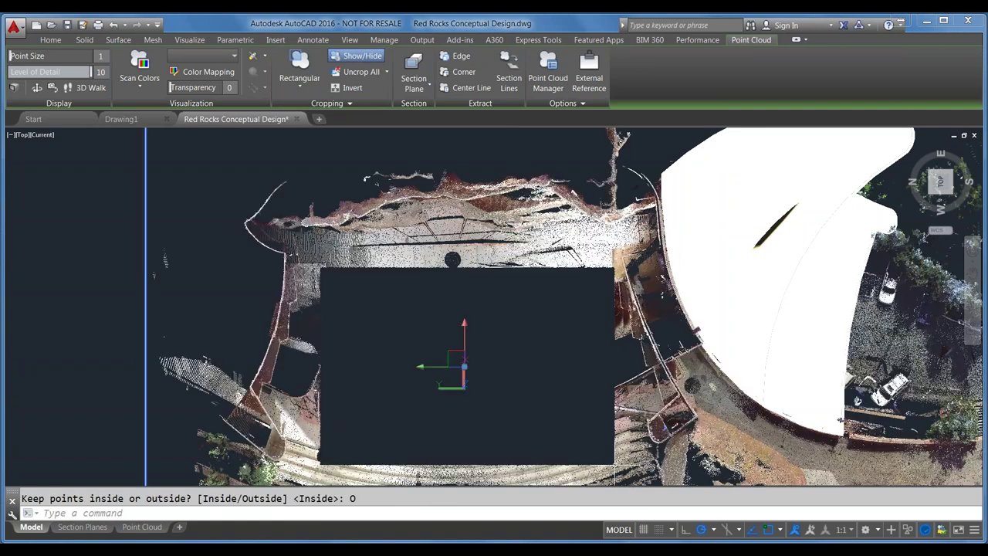
# Undo the rectangular crop that removed the stage roof points.
pyautogui.scroll(-2, 352, 167)
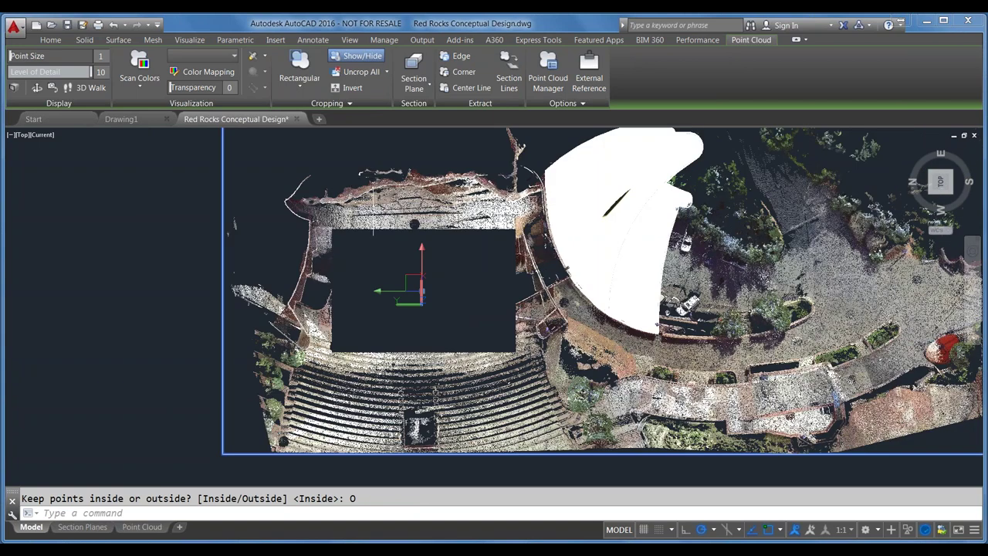
pyautogui.scroll(2, 375, 212)
pyautogui.hotkey('ctrl', 'z')
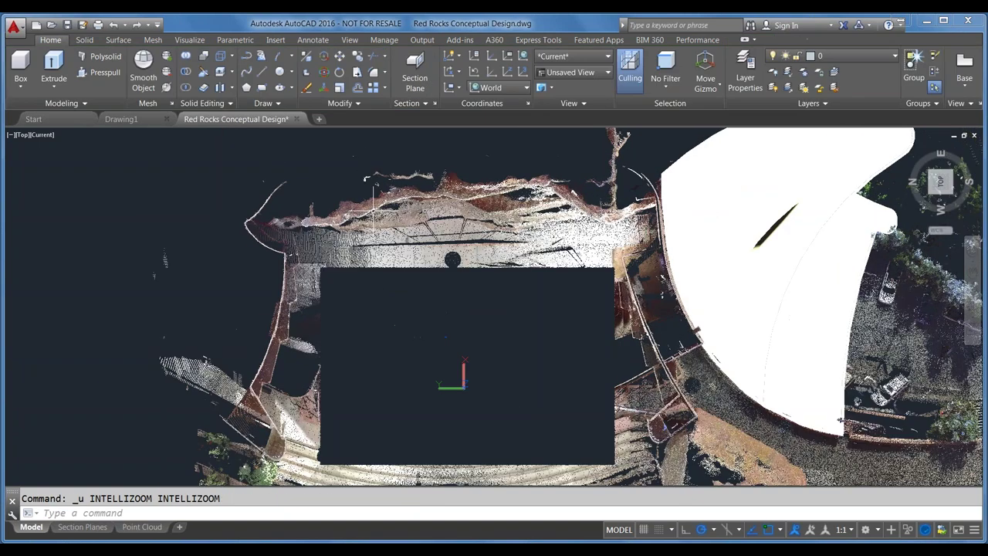
pyautogui.hotkey('ctrl', 'z')
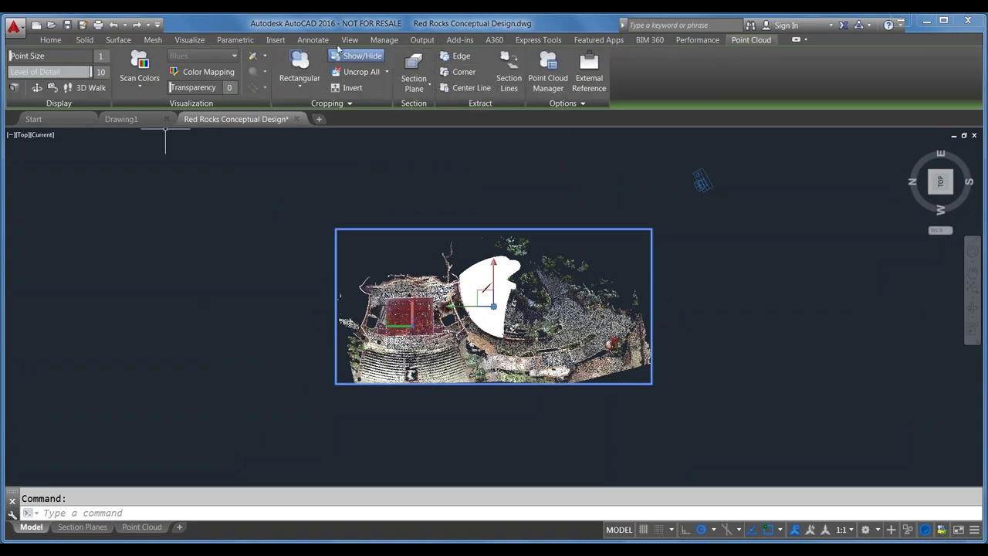
# Crop the point cloud with a rectangle drawn closely around the red stage roof, keeping the points inside.
pyautogui.click(300, 68)
pyautogui.scroll(3, 369, 297)
pyautogui.click(383, 270)
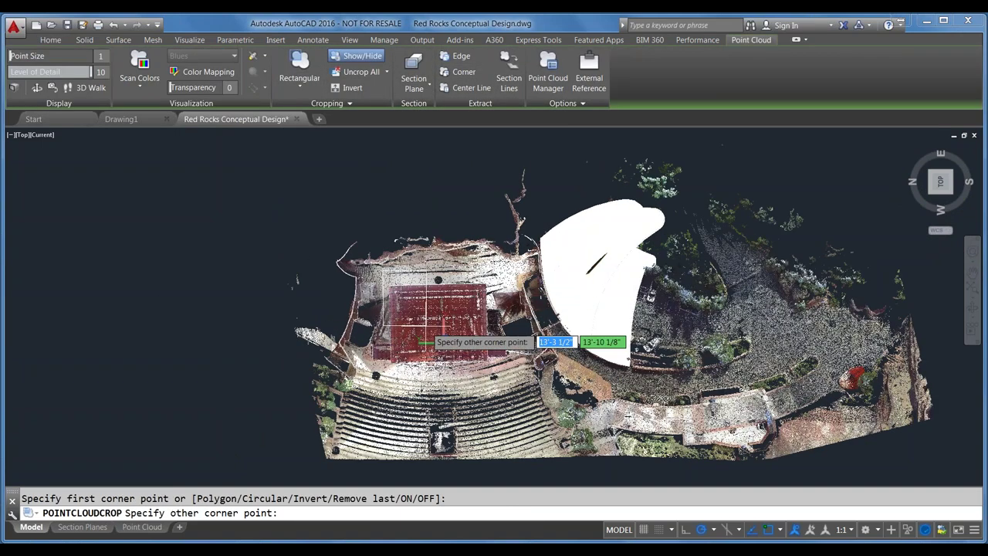
pyautogui.click(498, 377)
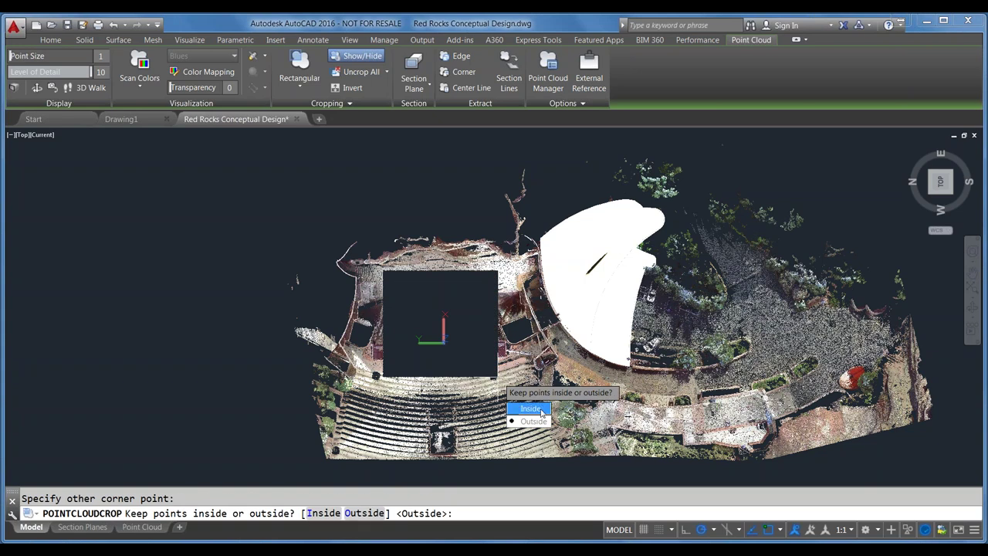
pyautogui.click(541, 409)
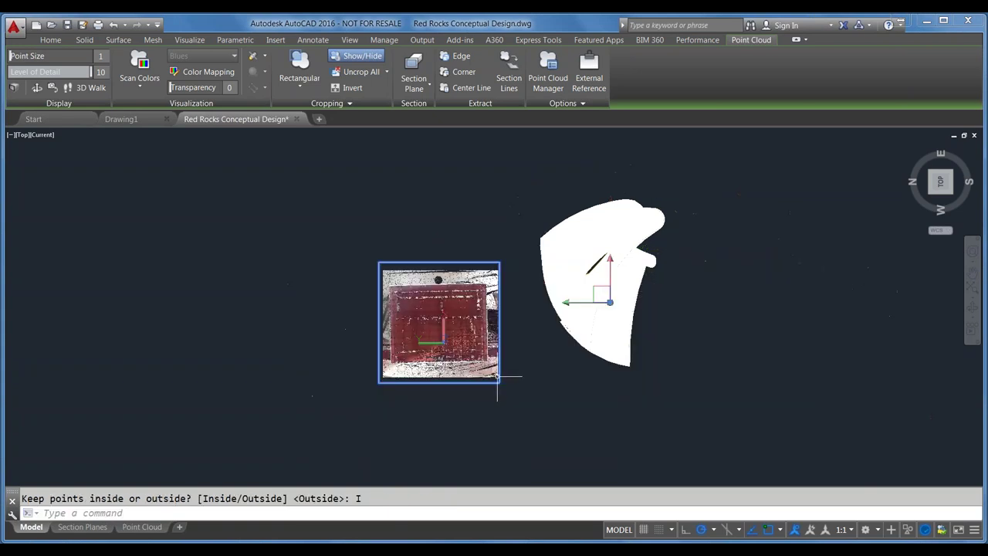
# From the Left view, crop the stage points with a rectangle around the roof, keeping the inside, and switch to the Front view.
pyautogui.click(940, 199)
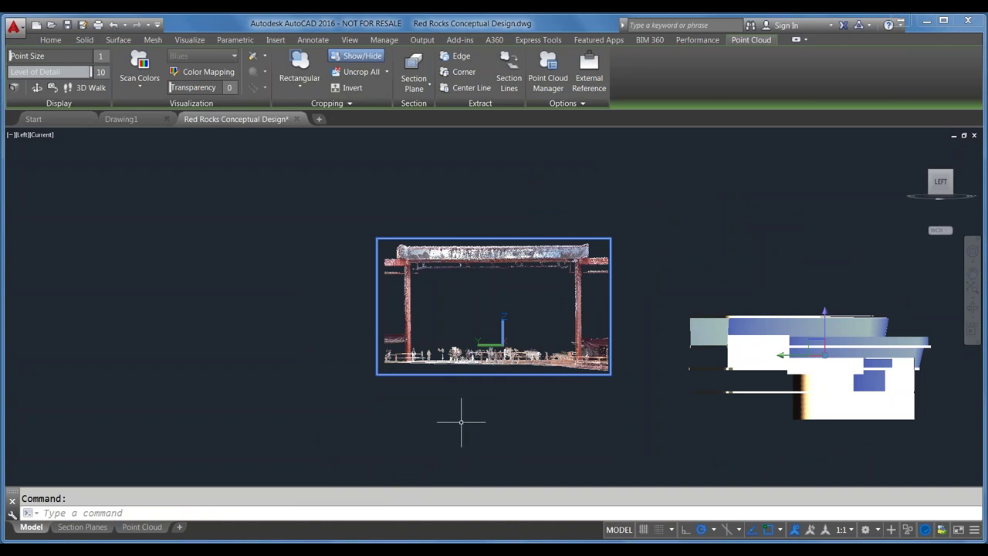
pyautogui.press('Escape')
pyautogui.scroll(-4, 437, 261)
pyautogui.scroll(4, 437, 261)
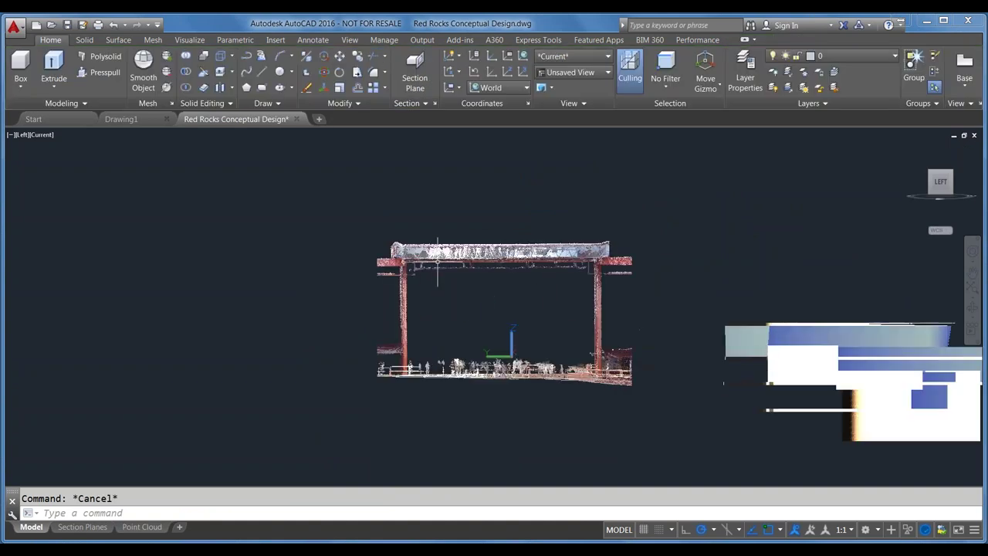
pyautogui.click(450, 252)
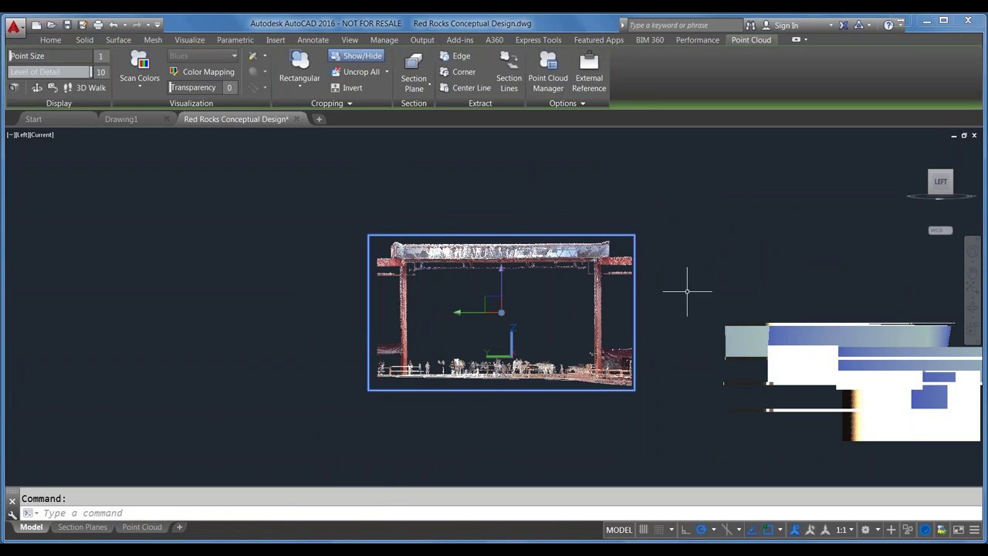
pyautogui.click(303, 67)
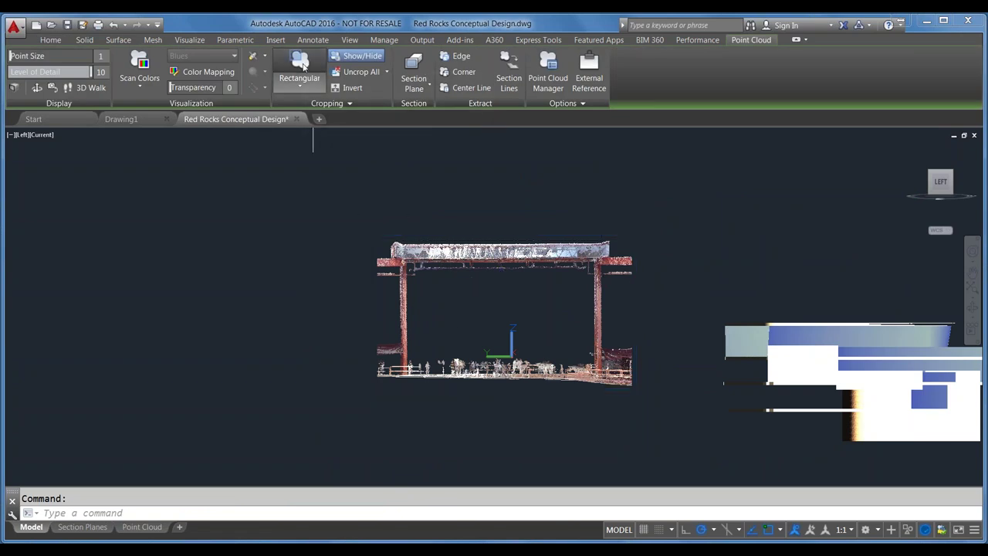
pyautogui.click(362, 230)
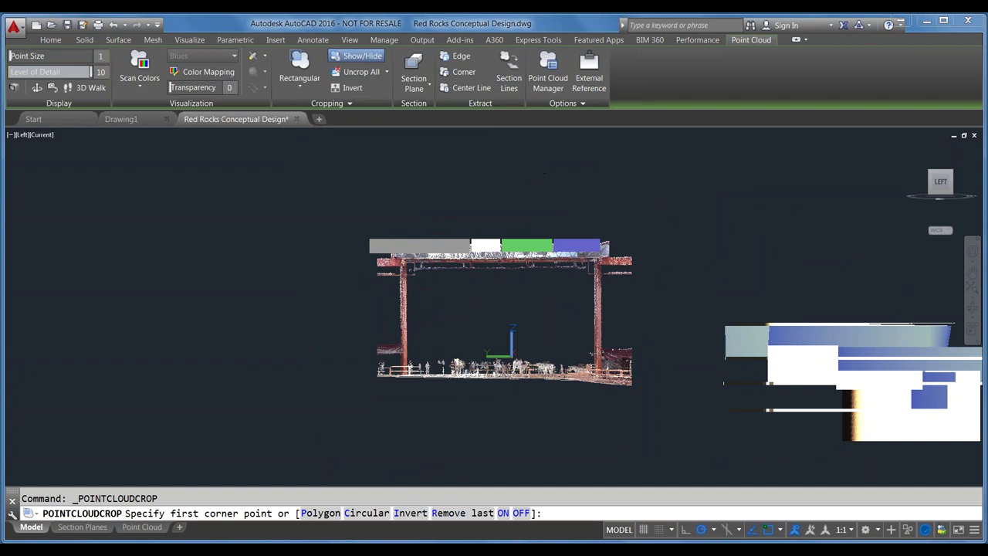
pyautogui.click(652, 283)
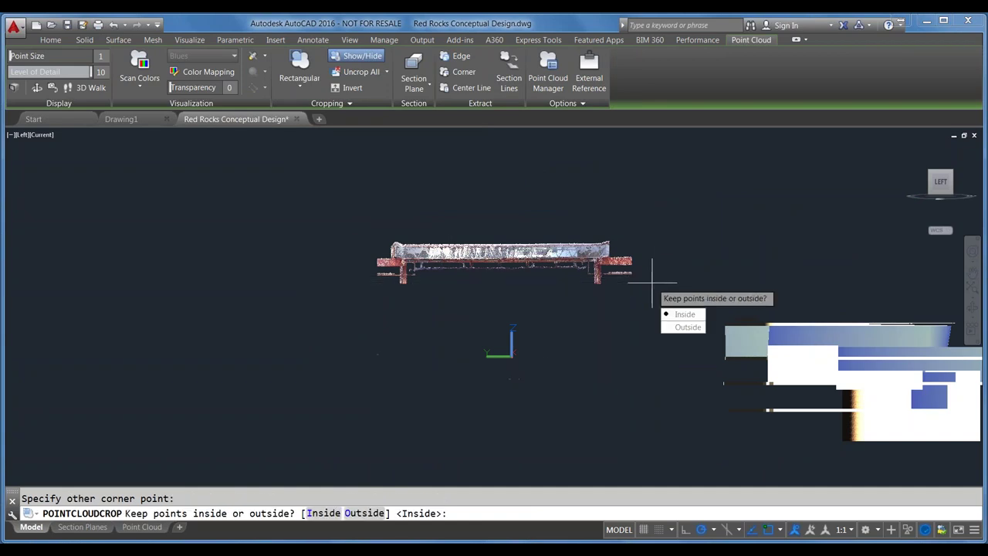
pyautogui.click(684, 314)
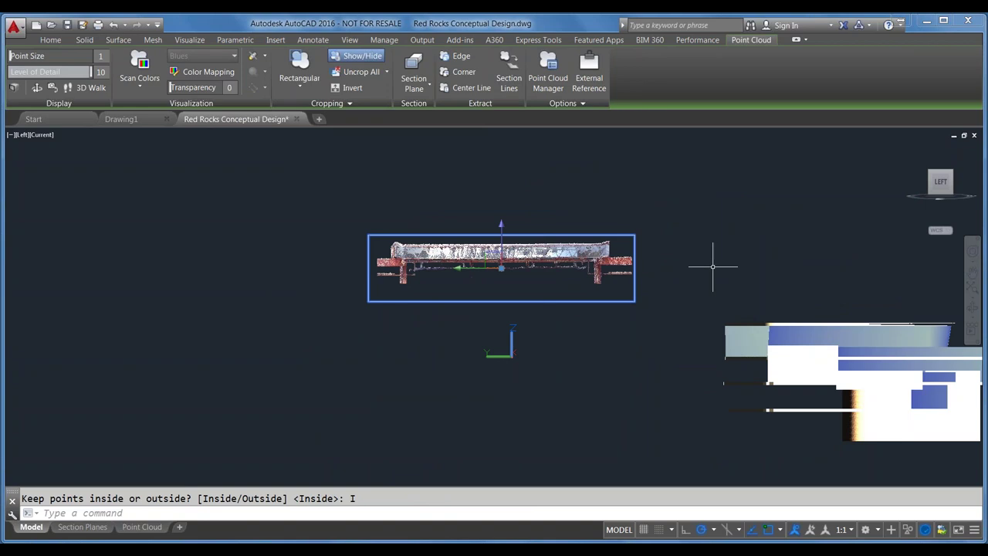
pyautogui.click(962, 185)
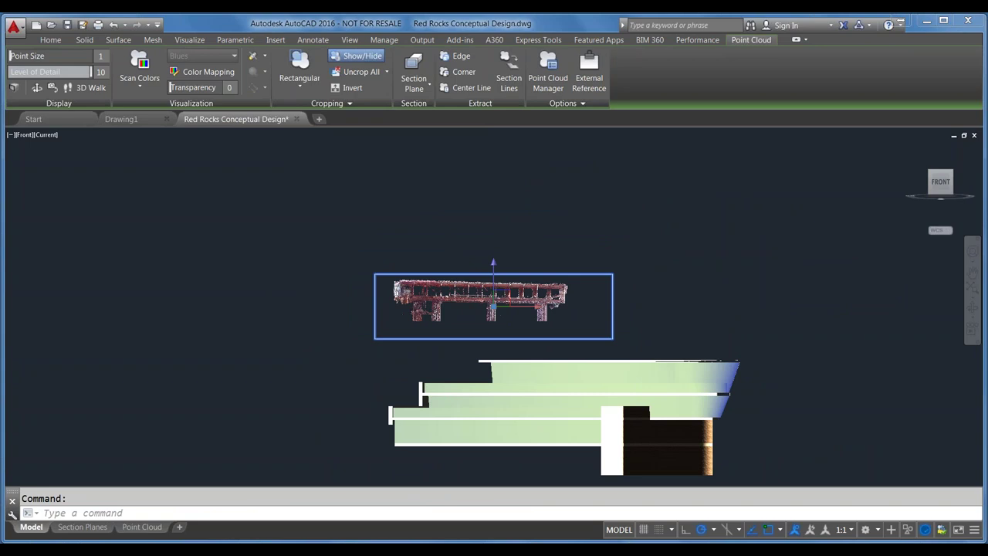
# Save the point cloud's current crop around the roof truss as a crop state named TRUSS.
pyautogui.scroll(5, 455, 310)
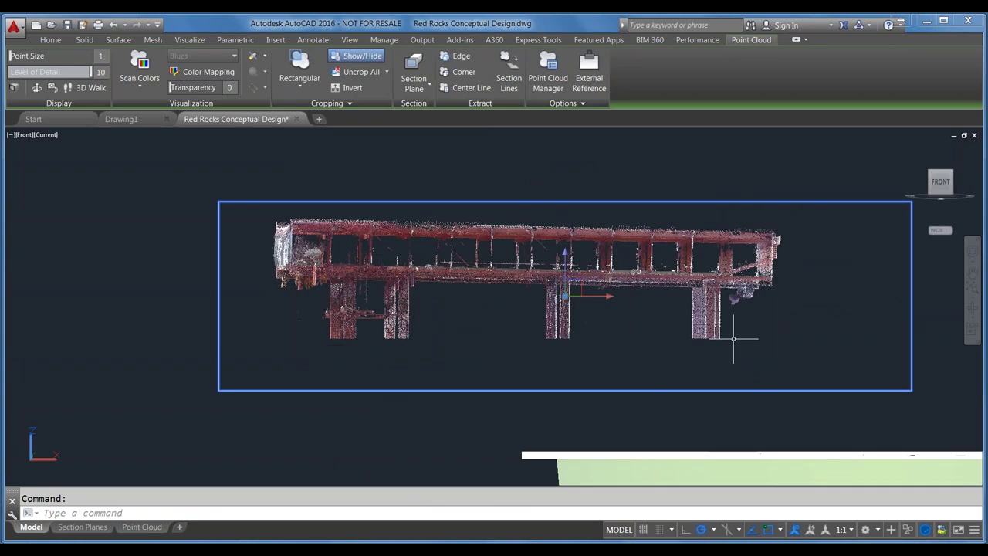
pyautogui.moveTo(942, 161)
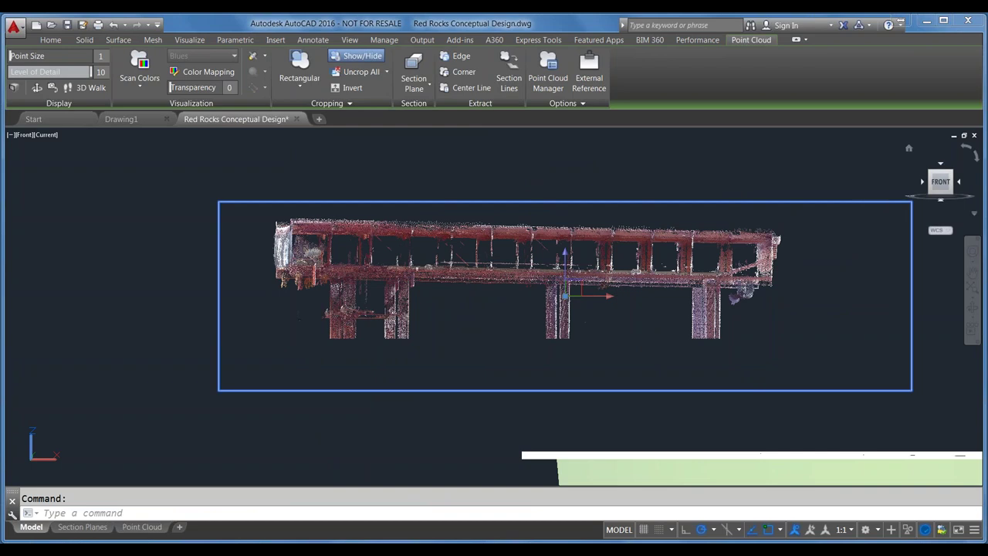
pyautogui.click(338, 106)
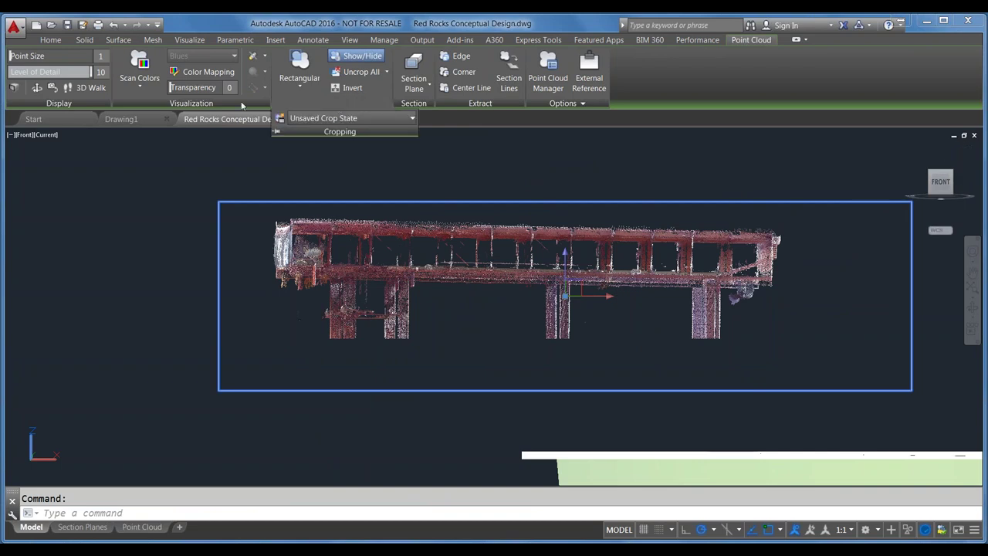
pyautogui.click(99, 210)
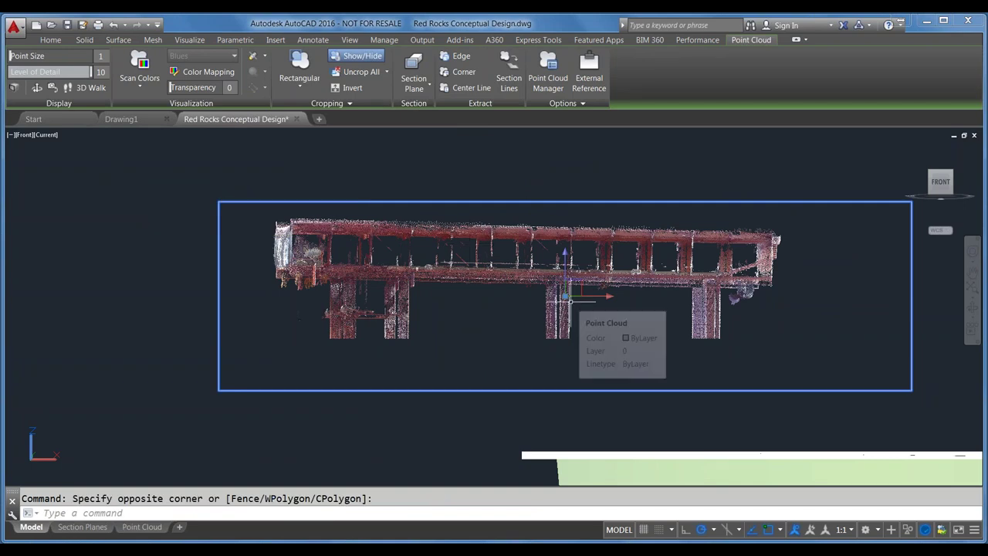
pyautogui.click(331, 105)
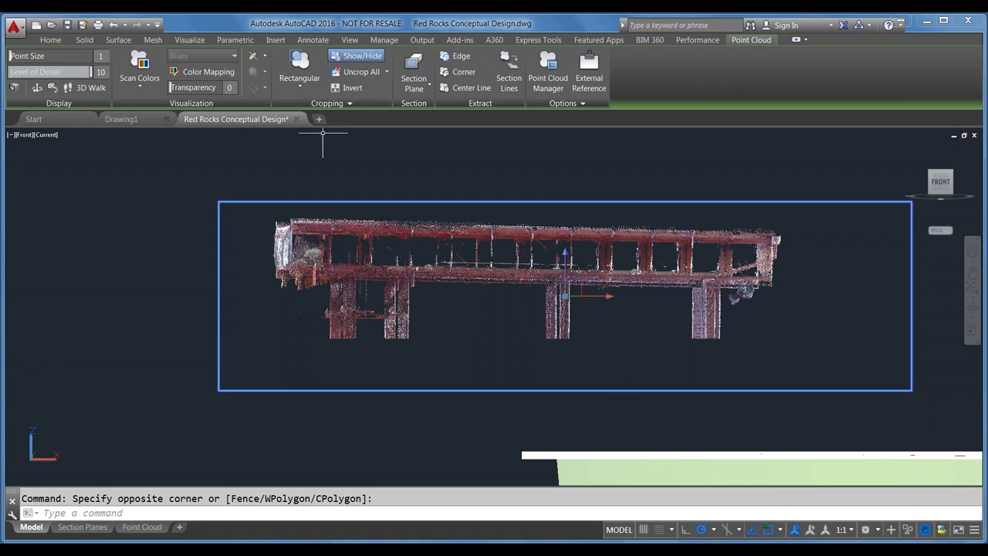
pyautogui.click(348, 103)
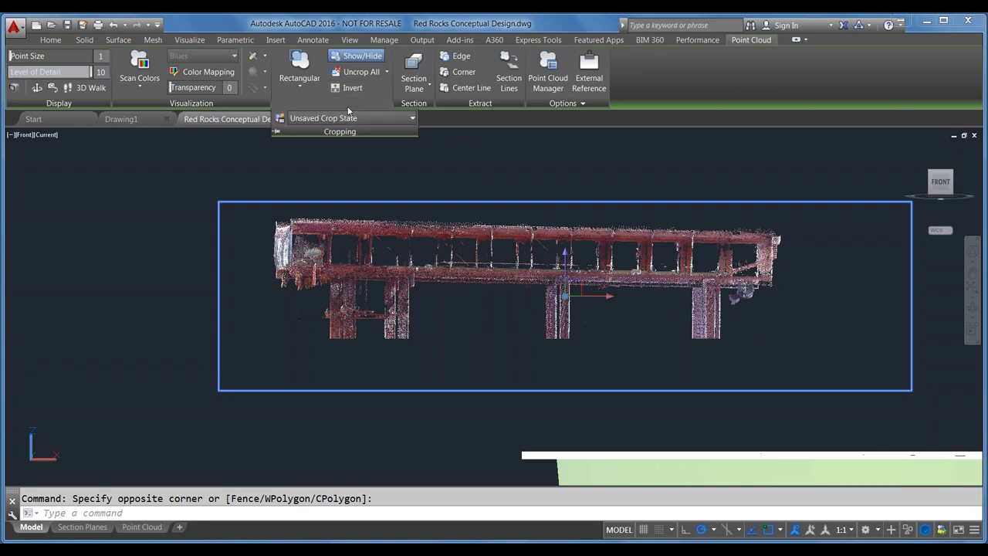
pyautogui.click(281, 120)
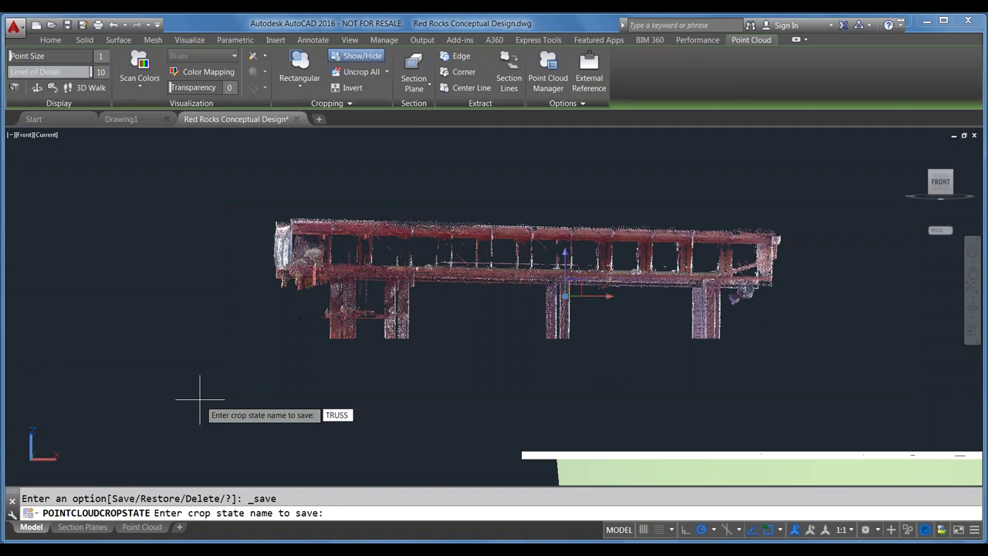
pyautogui.press('Return')
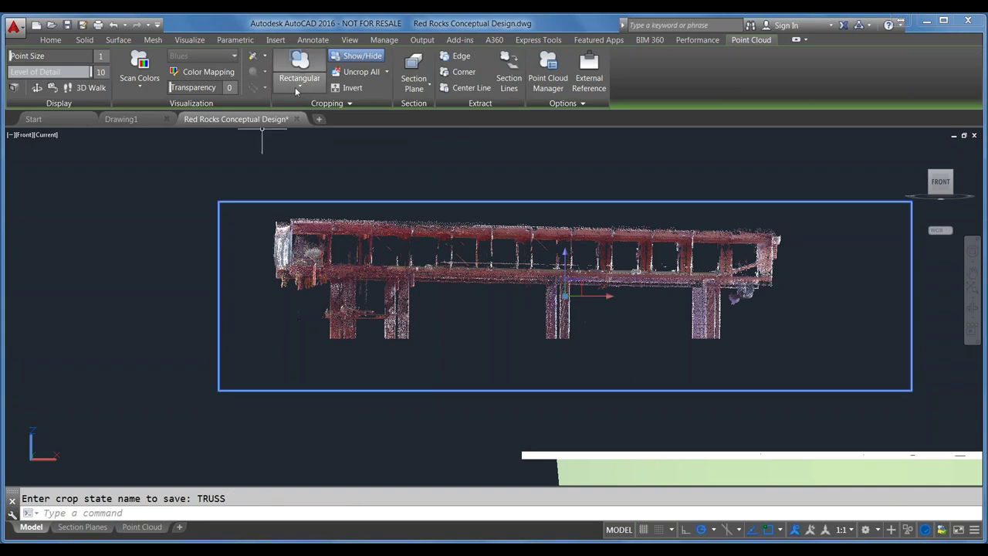
# Check the list of crop states saved for the point cloud.
pyautogui.click(332, 103)
pyautogui.click(412, 120)
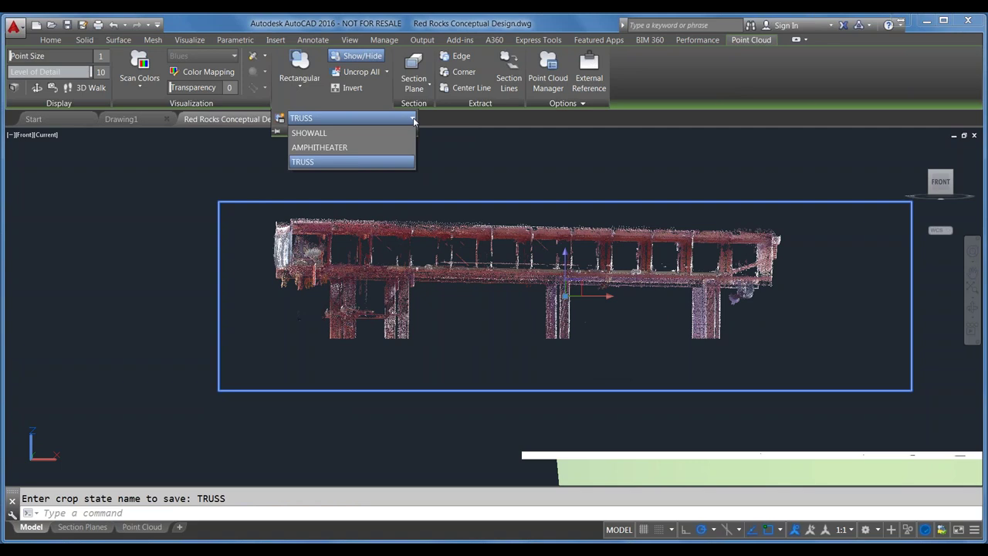
pyautogui.click(413, 118)
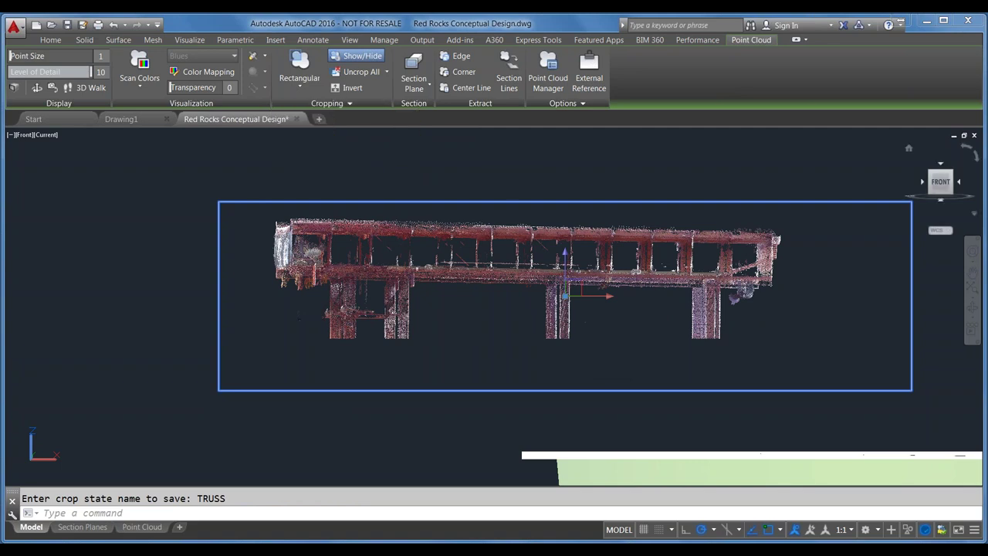
# Restore the saved view PointCloudIsoNoSection.
pyautogui.click(51, 39)
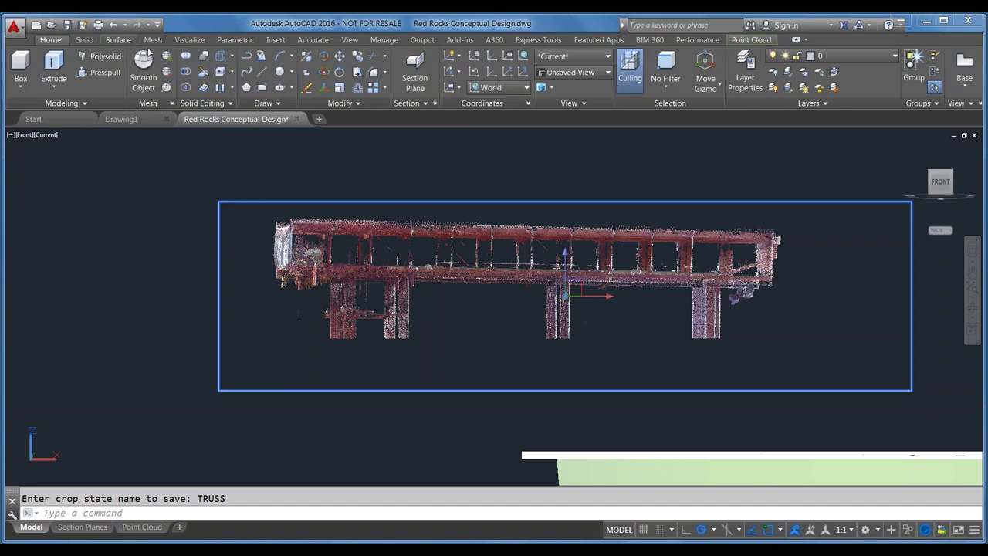
pyautogui.click(571, 72)
pyautogui.click(576, 124)
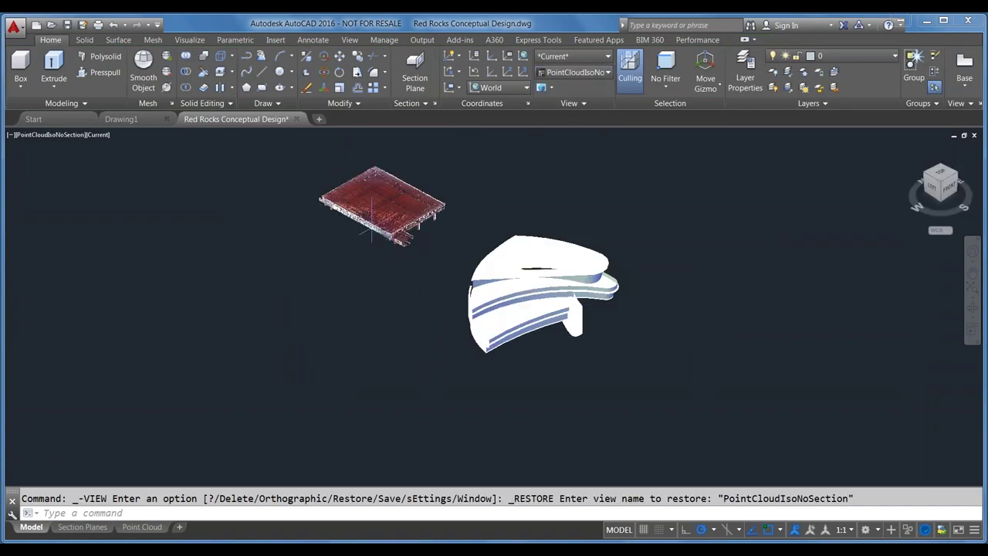
pyautogui.scroll(2, 410, 287)
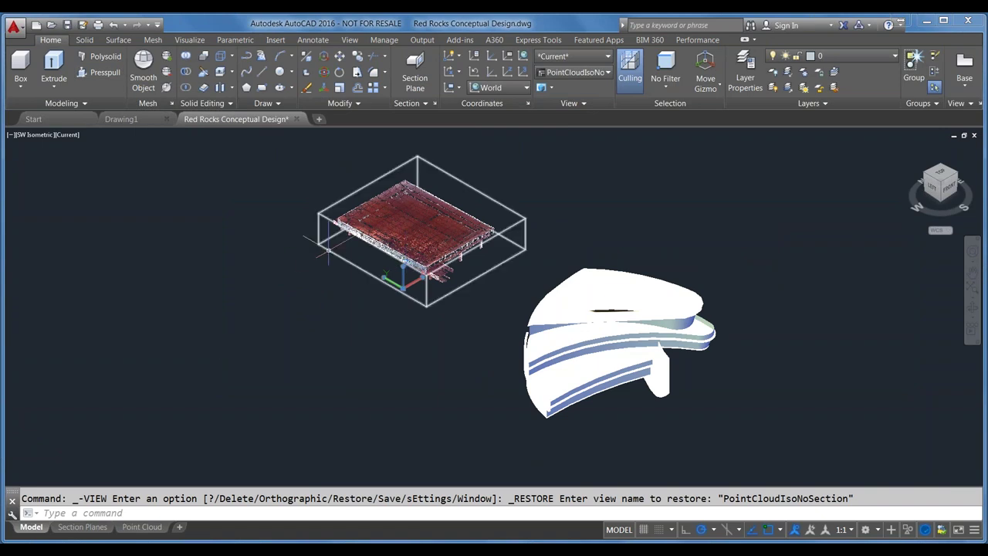
# Select the cropped point cloud and restore its AMPHITHEATER crop state.
pyautogui.press('Escape')
pyautogui.click(364, 218)
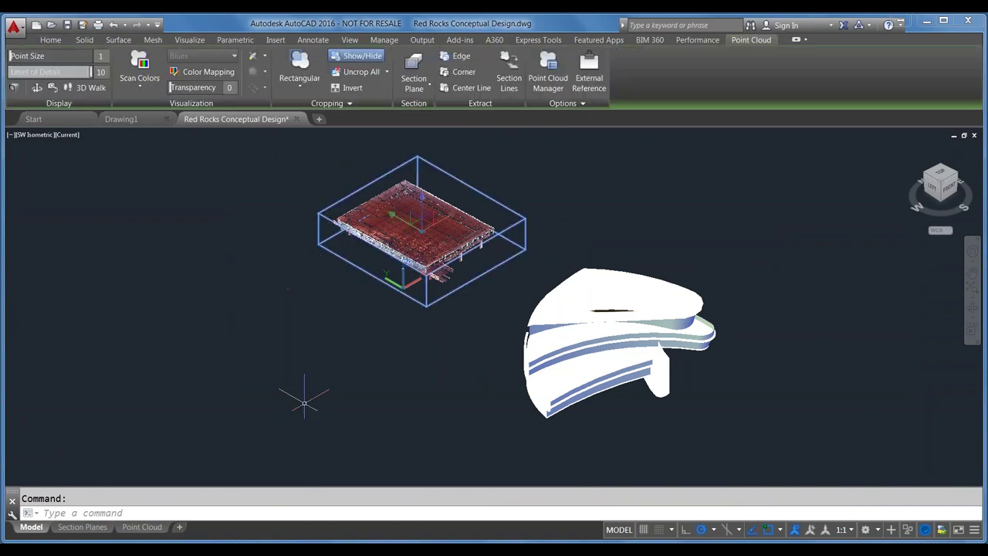
pyautogui.click(312, 98)
pyautogui.click(373, 117)
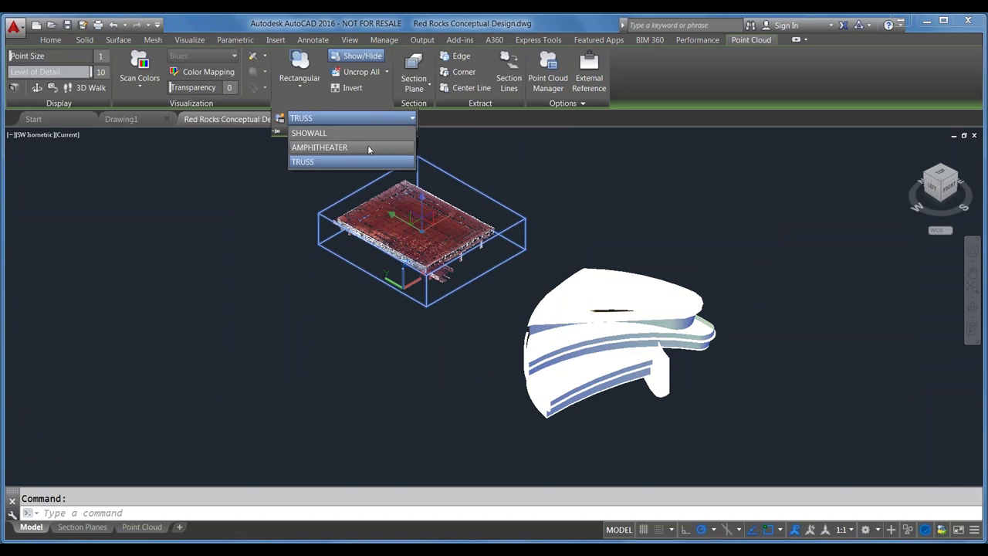
pyautogui.click(368, 147)
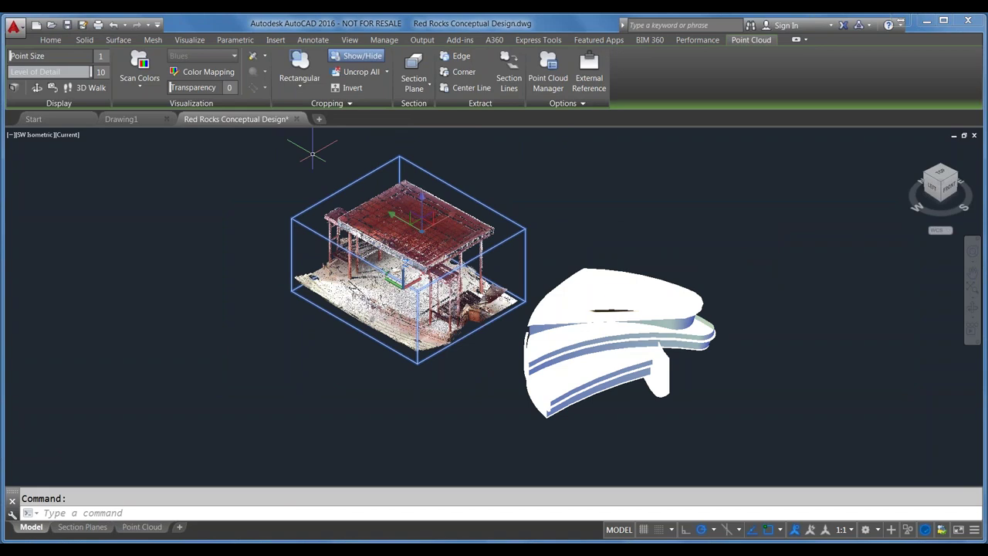
# Restore the point cloud's SHOWALL crop state and deselect the cloud.
pyautogui.click(328, 103)
pyautogui.click(346, 117)
pyautogui.click(343, 135)
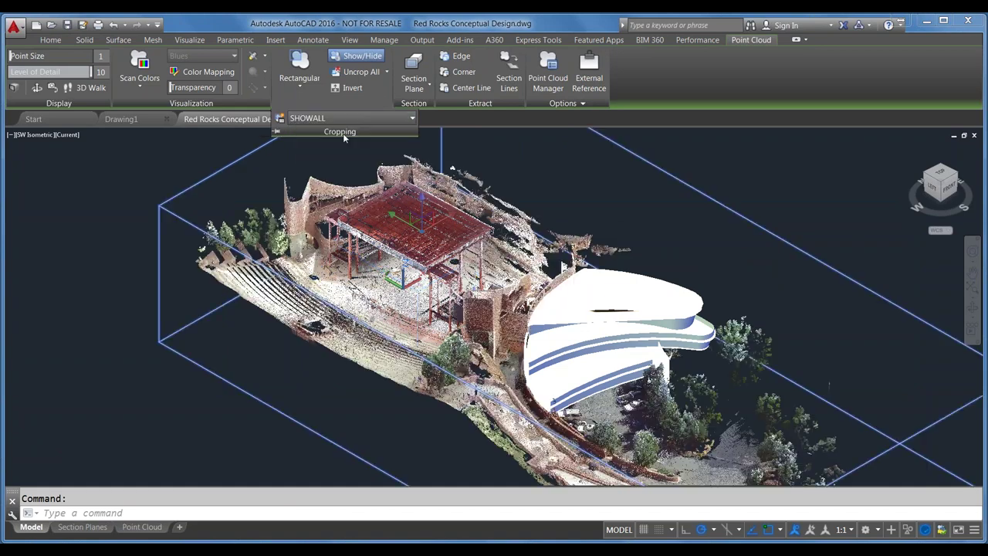
pyautogui.press('Escape')
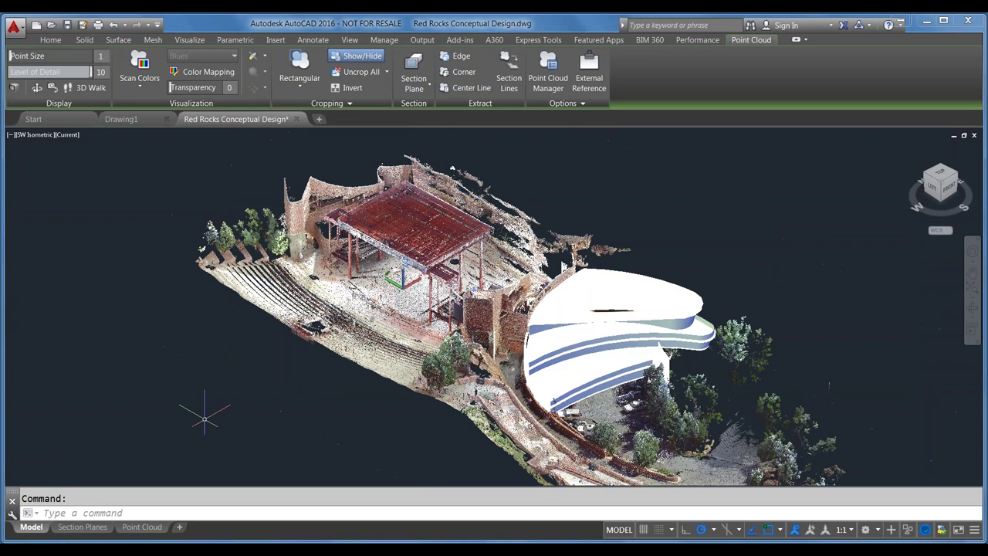
pyautogui.scroll(-2, 586, 310)
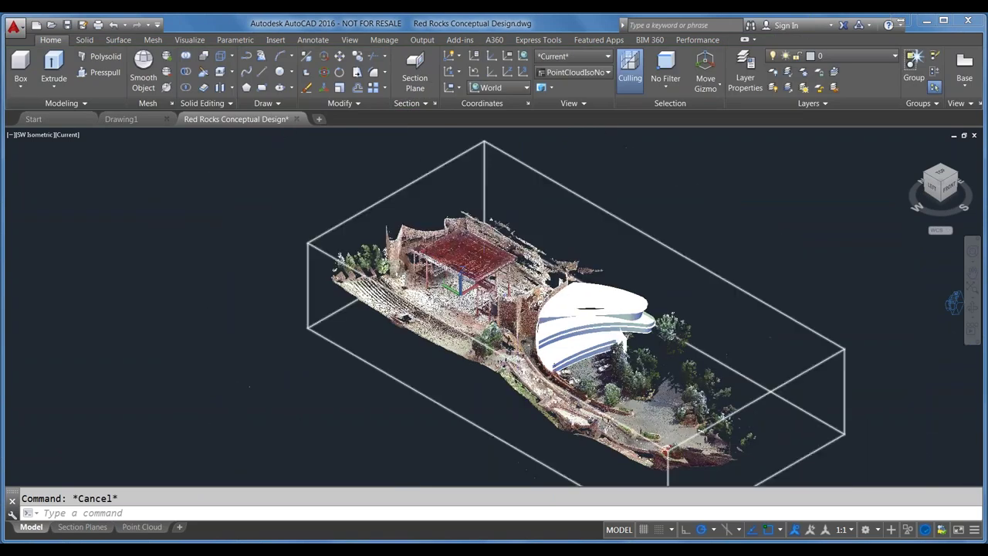
pyautogui.scroll(2, 462, 287)
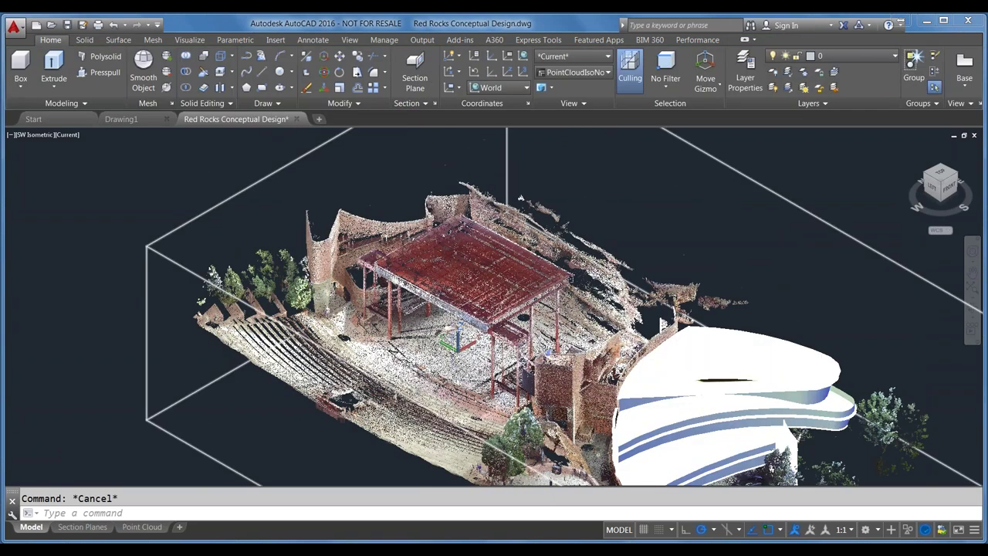
pyautogui.scroll(-1, 462, 290)
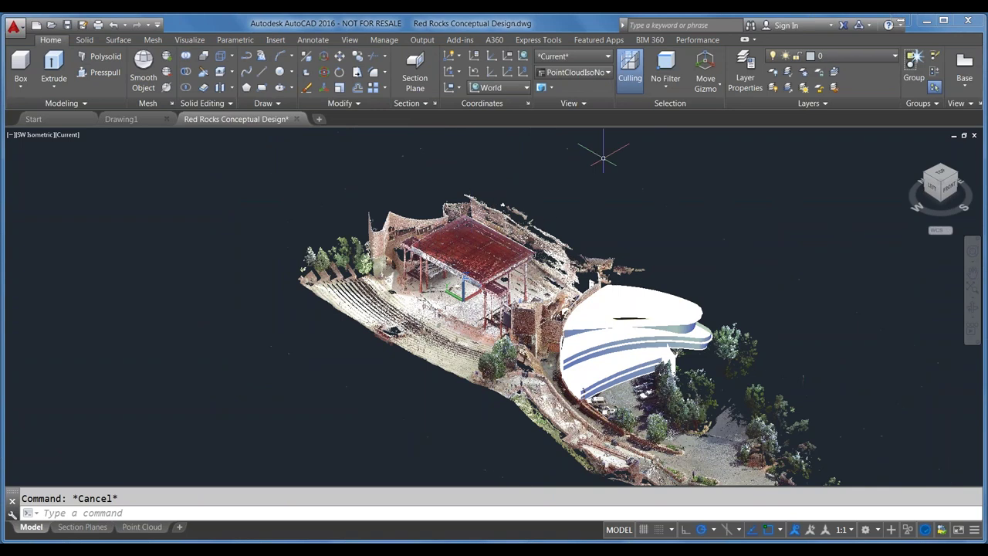
pyautogui.scroll(-2, 600, 150)
pyautogui.scroll(2, 546, 263)
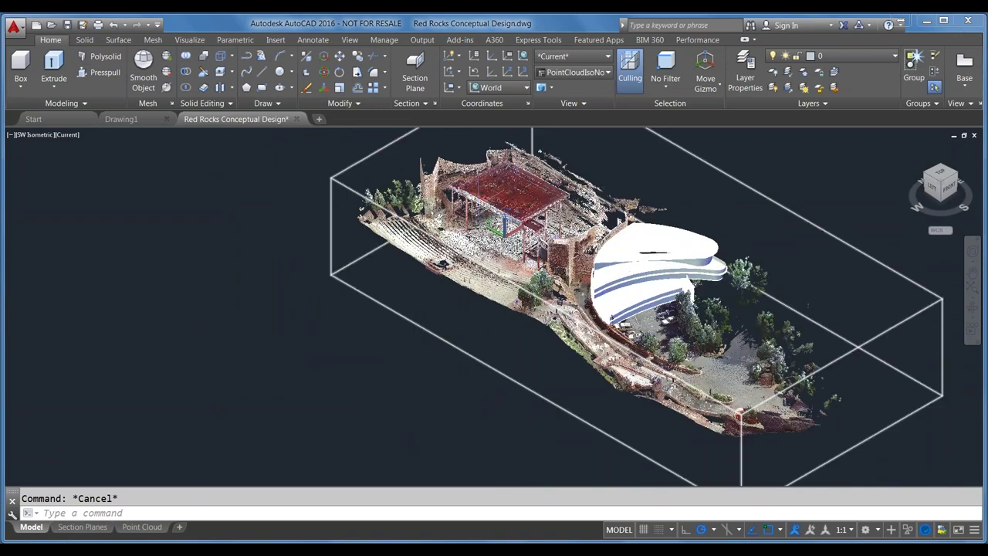
# Examine the Uncrop All, Uncrop Last and Invert cropping options for the selected point cloud.
pyautogui.click(403, 300)
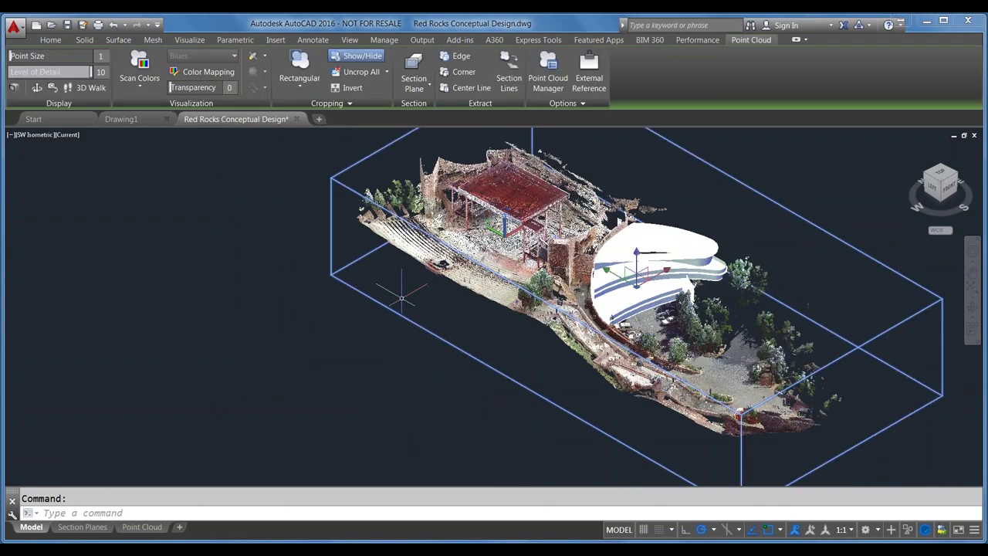
pyautogui.click(349, 103)
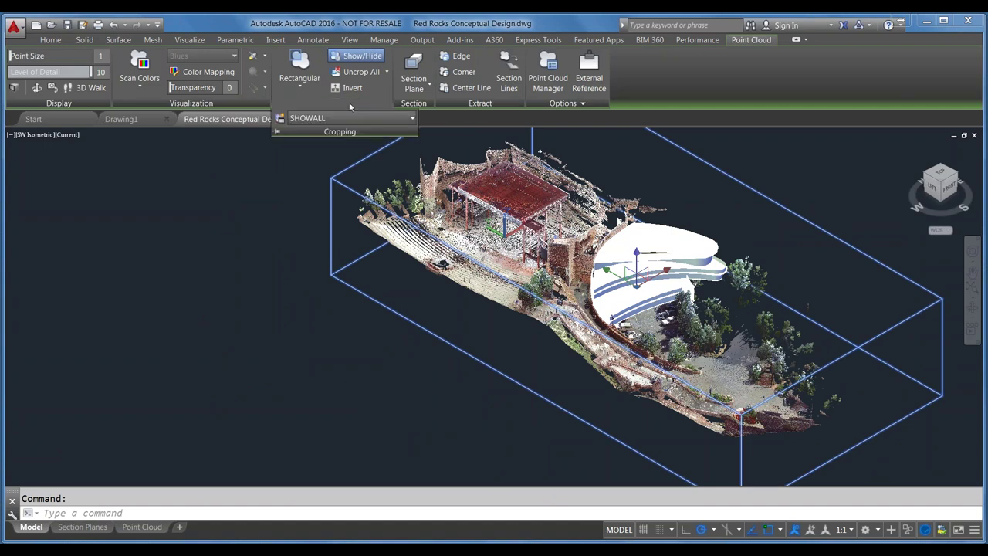
pyautogui.click(389, 71)
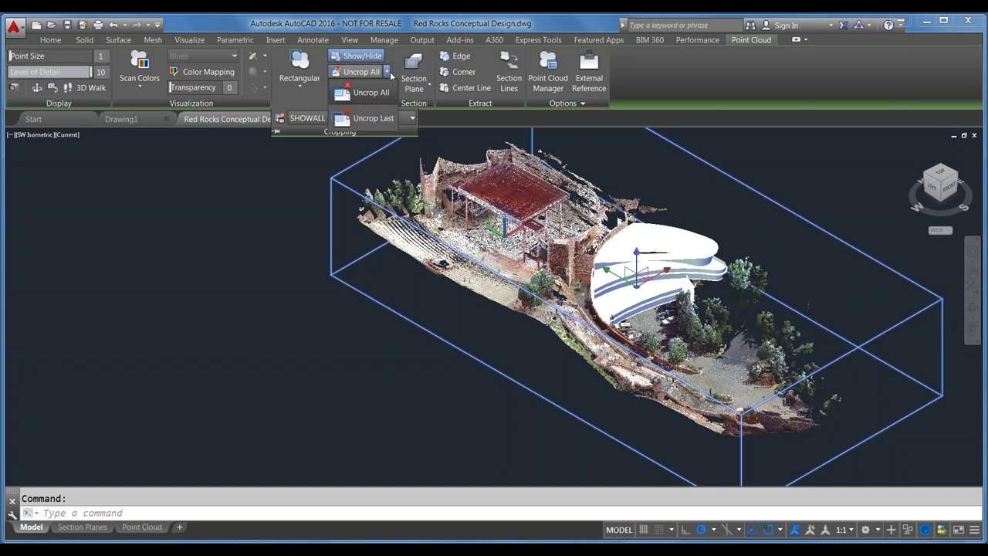
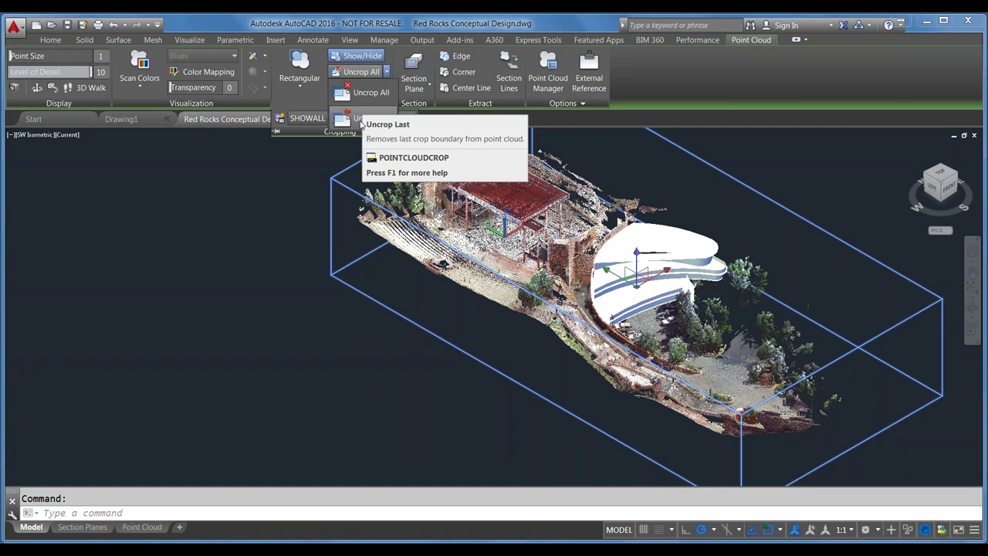
pyautogui.click(389, 71)
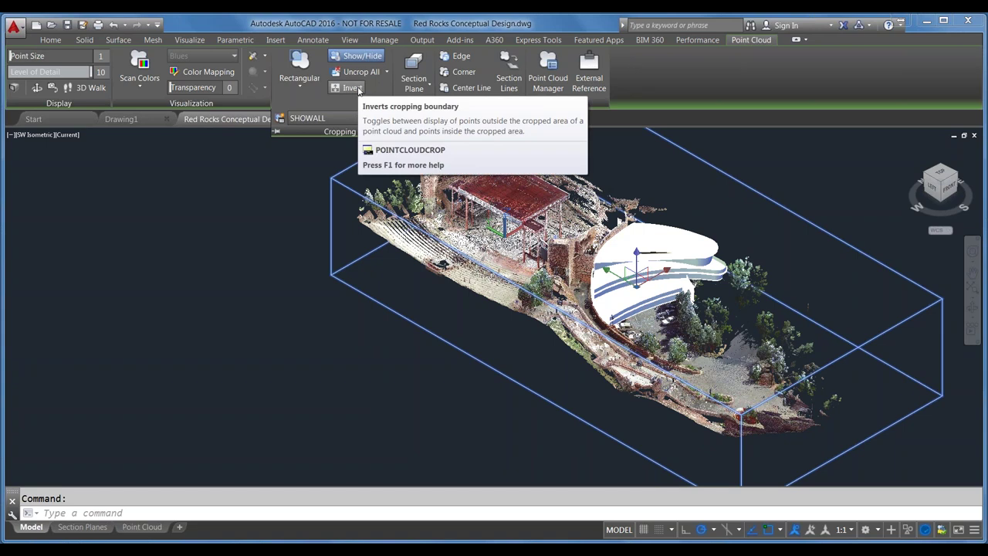
pyautogui.click(357, 89)
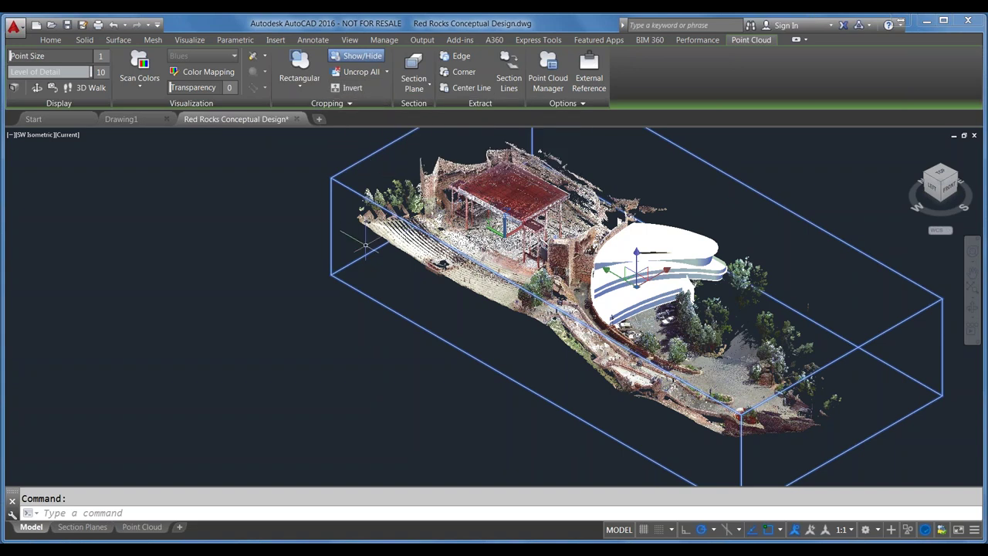
pyautogui.press('Escape')
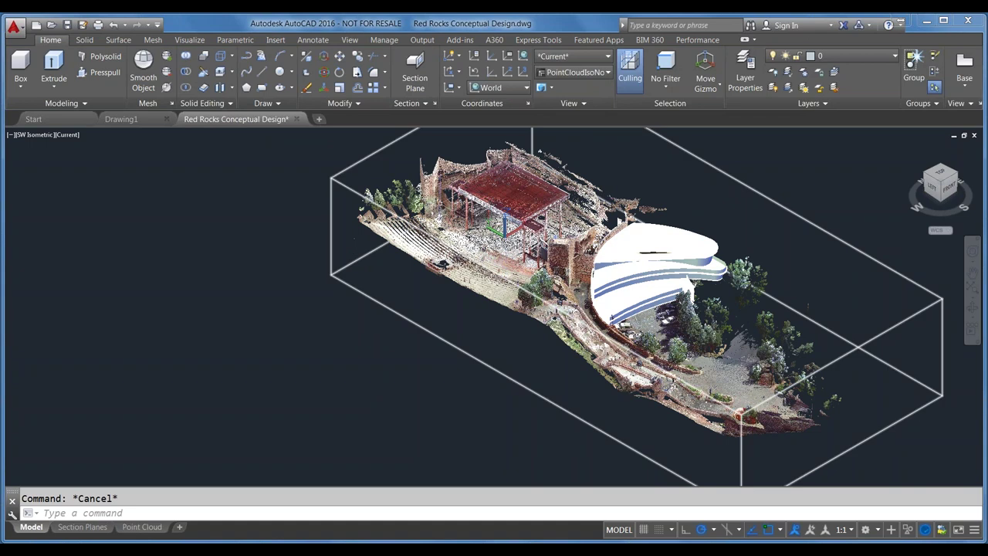
# Examine the section plane orientations offered for the selected point cloud.
pyautogui.click(432, 373)
pyautogui.scroll(-2, 766, 402)
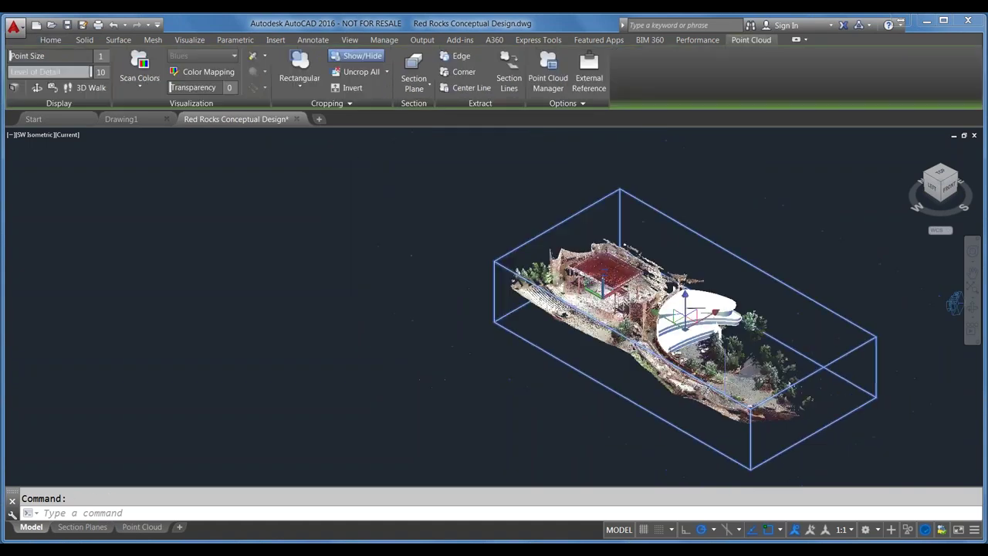
pyautogui.scroll(2, 604, 294)
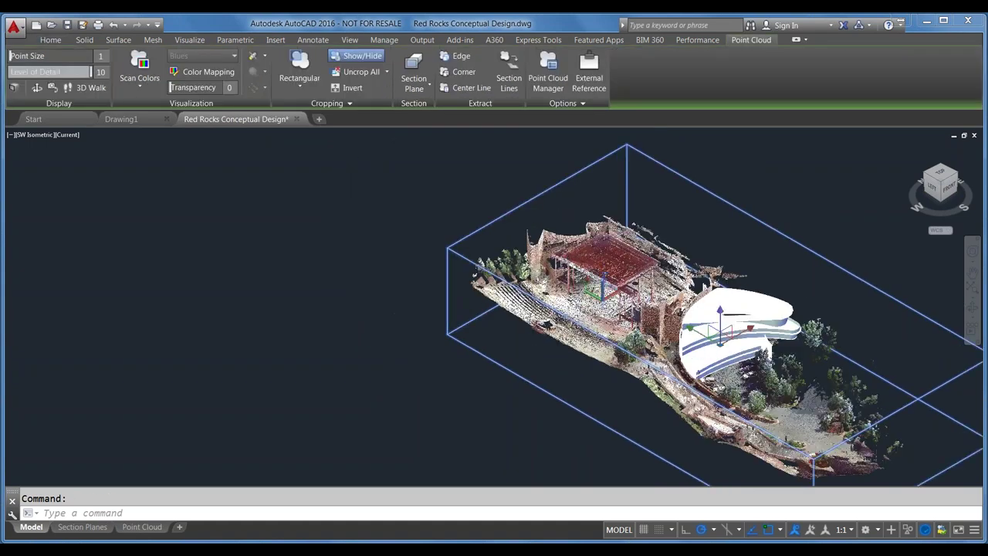
pyautogui.moveTo(604, 294); pyautogui.dragTo(447, 241, button='middle')
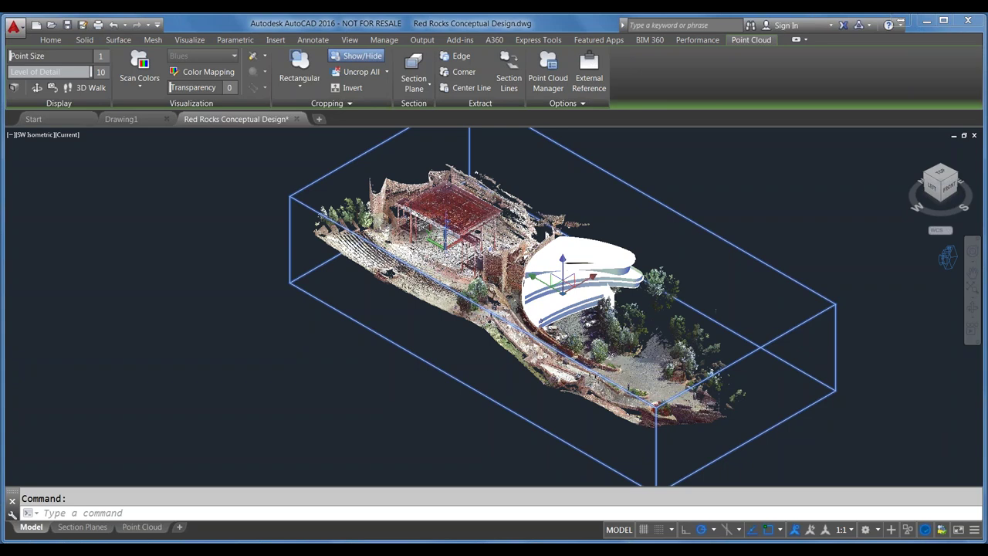
pyautogui.click(421, 87)
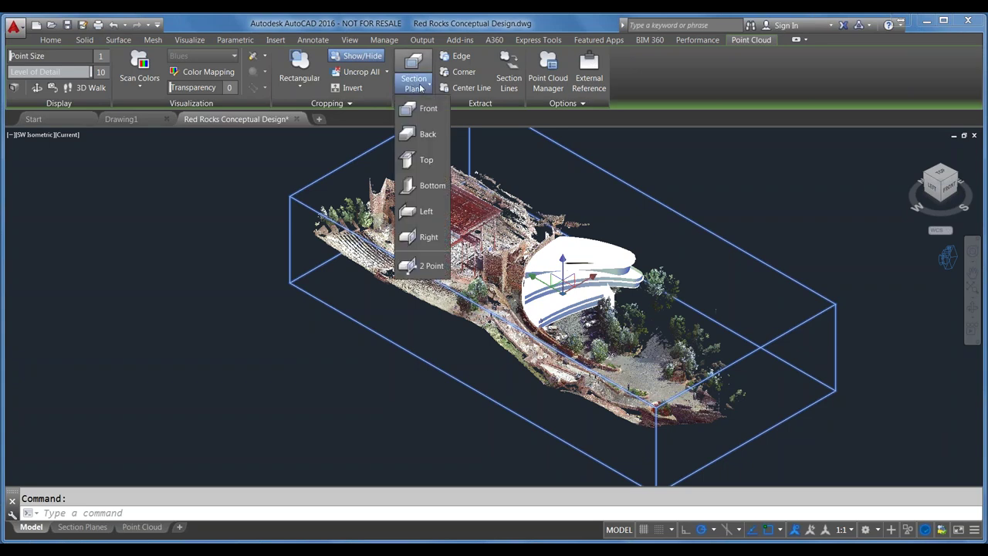
pyautogui.click(421, 86)
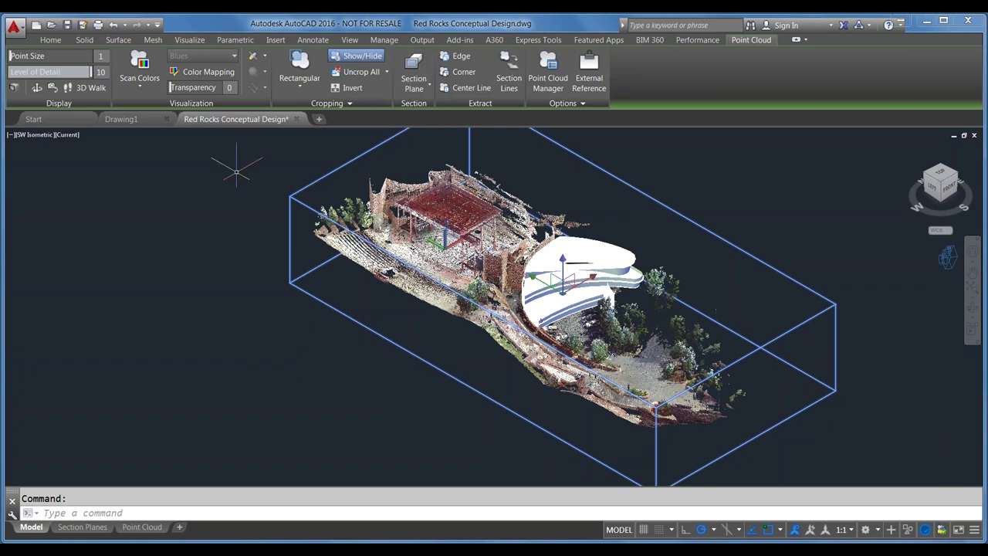
pyautogui.press('Escape')
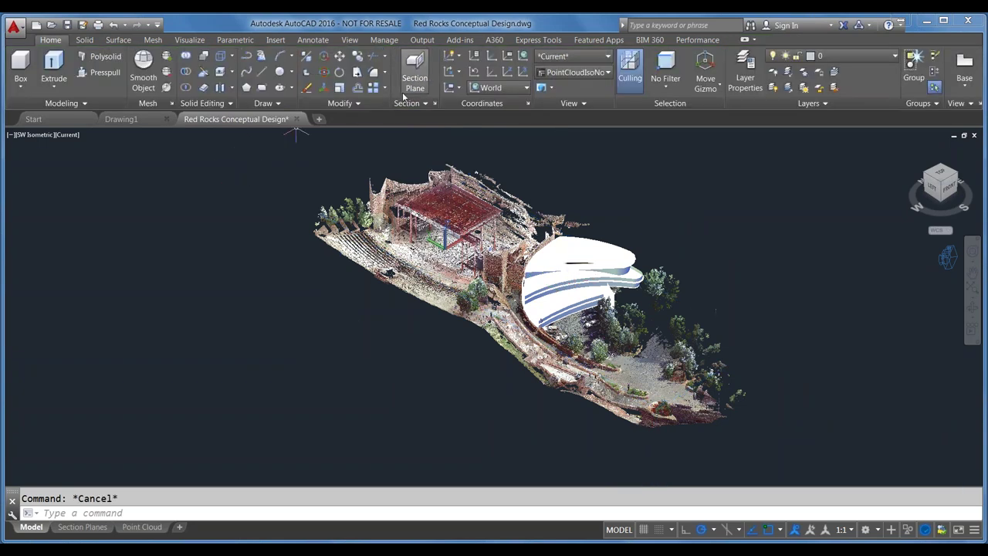
pyautogui.click(417, 64)
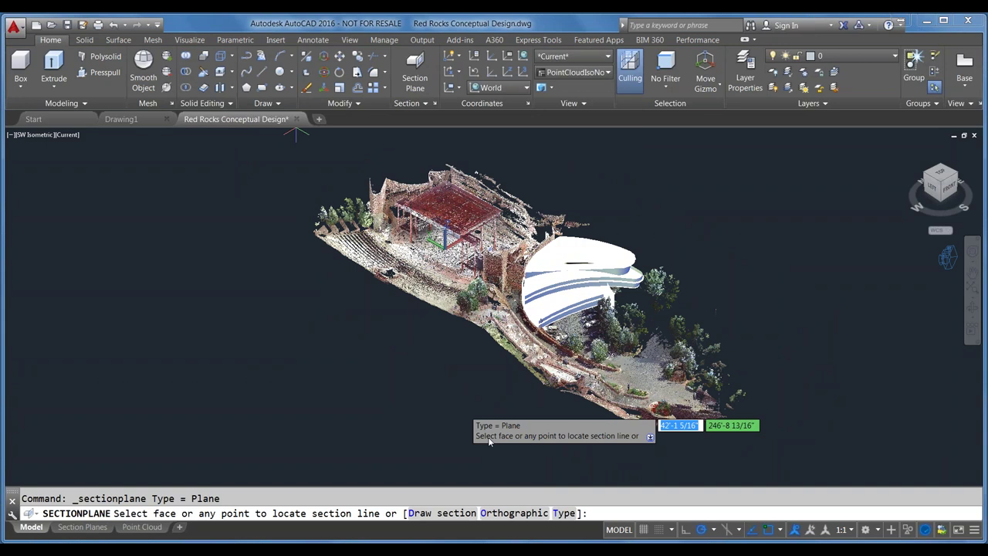
pyautogui.press('Escape')
pyautogui.click(371, 193)
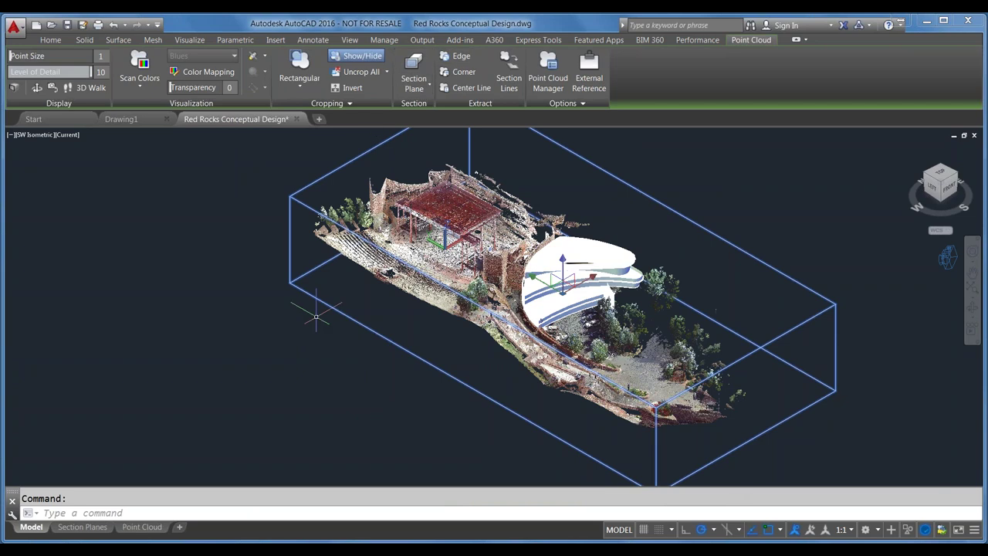
pyautogui.press('Escape')
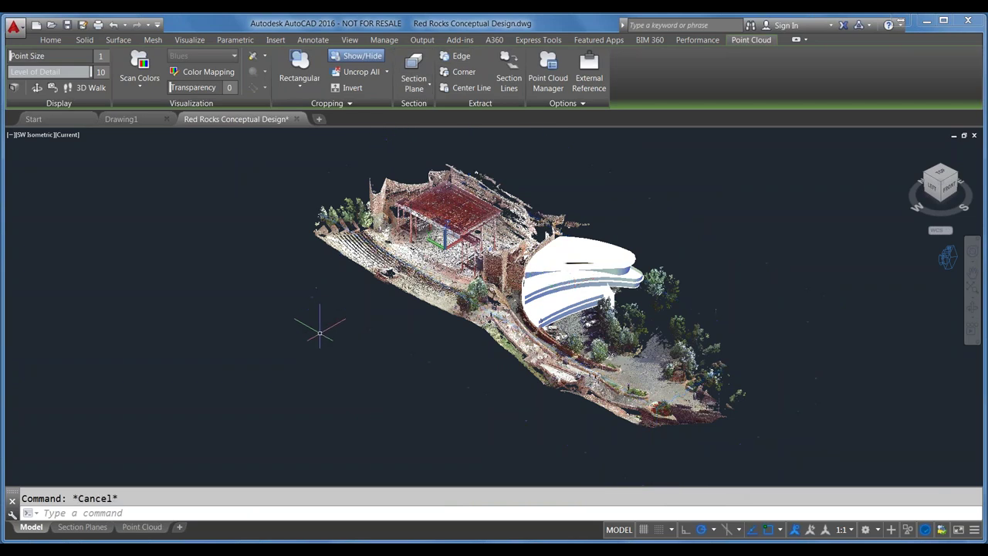
# Select the point cloud and create a section plane with Front orientation through it.
pyautogui.click(378, 177)
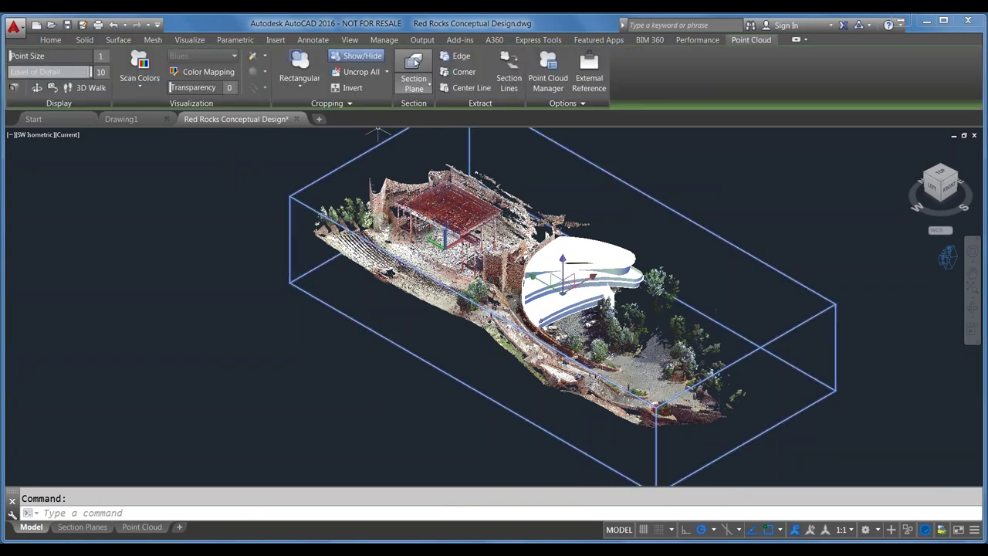
pyautogui.click(430, 86)
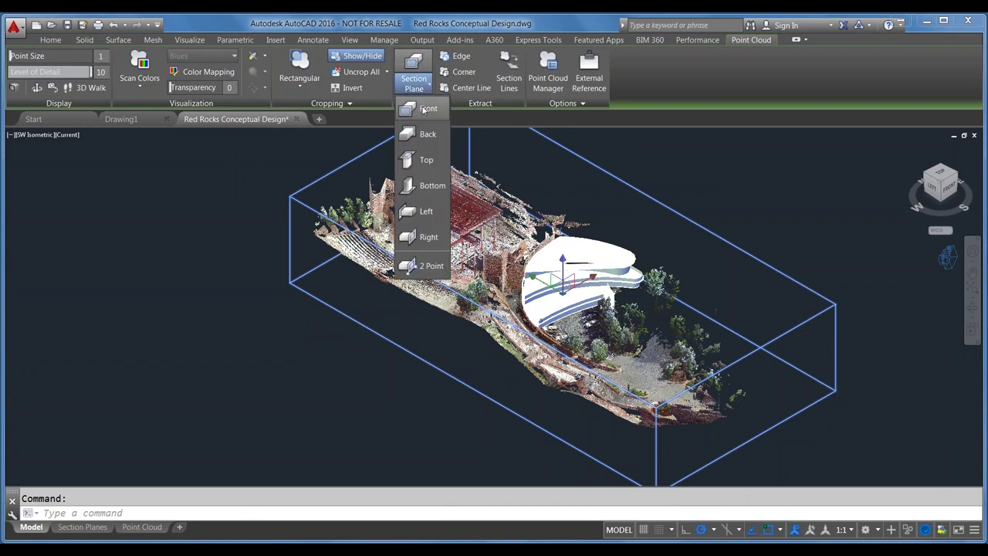
pyautogui.click(422, 117)
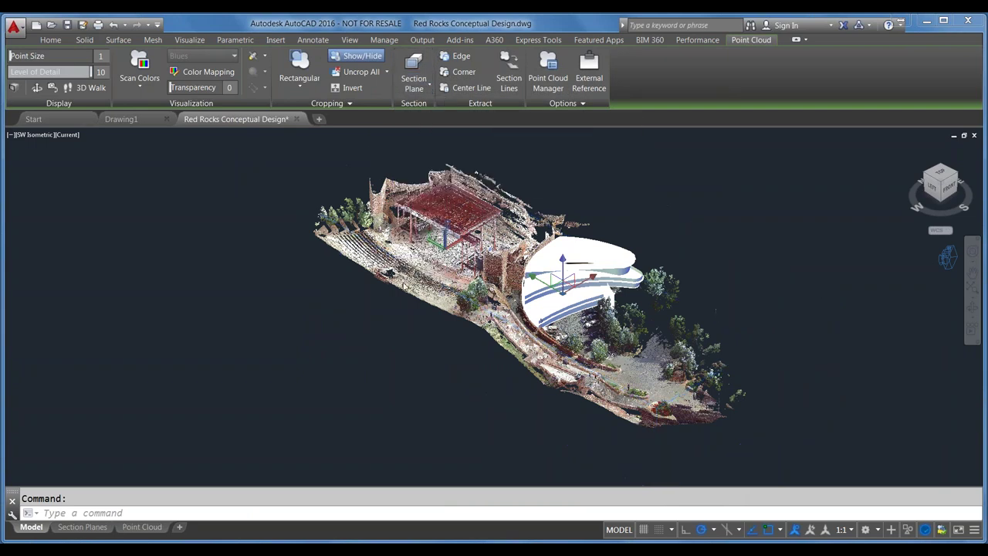
pyautogui.click(405, 318)
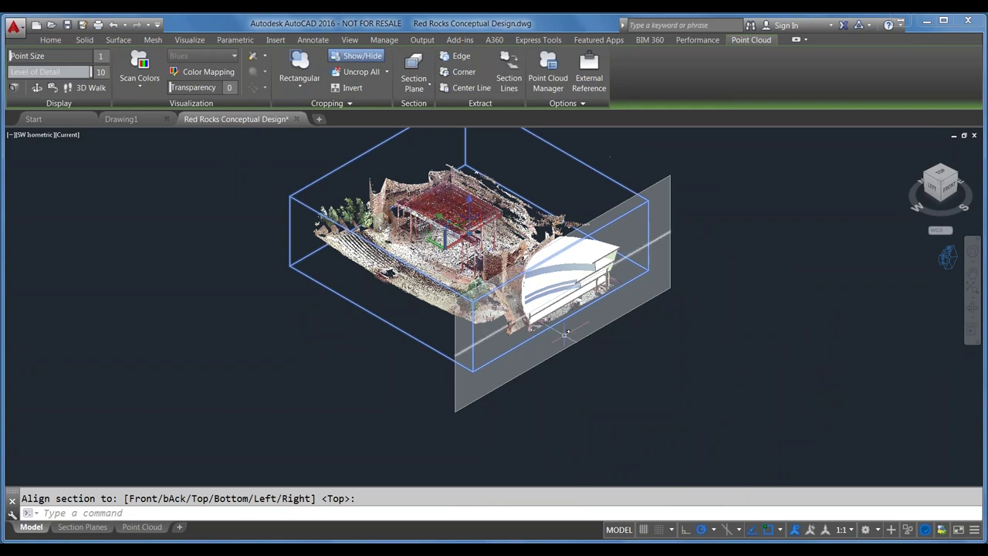
# Examine where the Front section plane cuts through the building model and the amphitheater point cloud.
pyautogui.scroll(-2, 556, 309)
pyautogui.scroll(2, 536, 264)
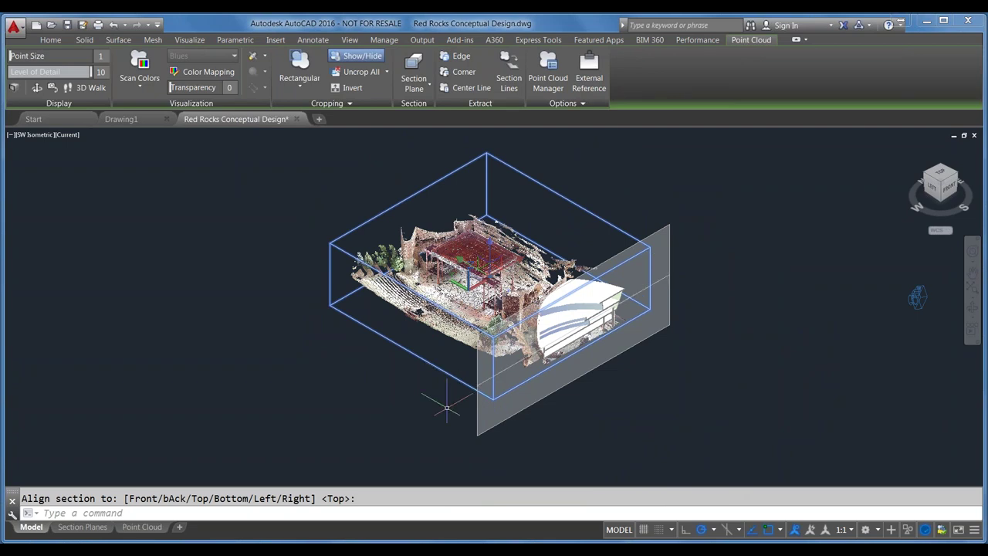
pyautogui.click(415, 91)
pyautogui.scroll(2, 656, 300)
pyautogui.scroll(4, 544, 415)
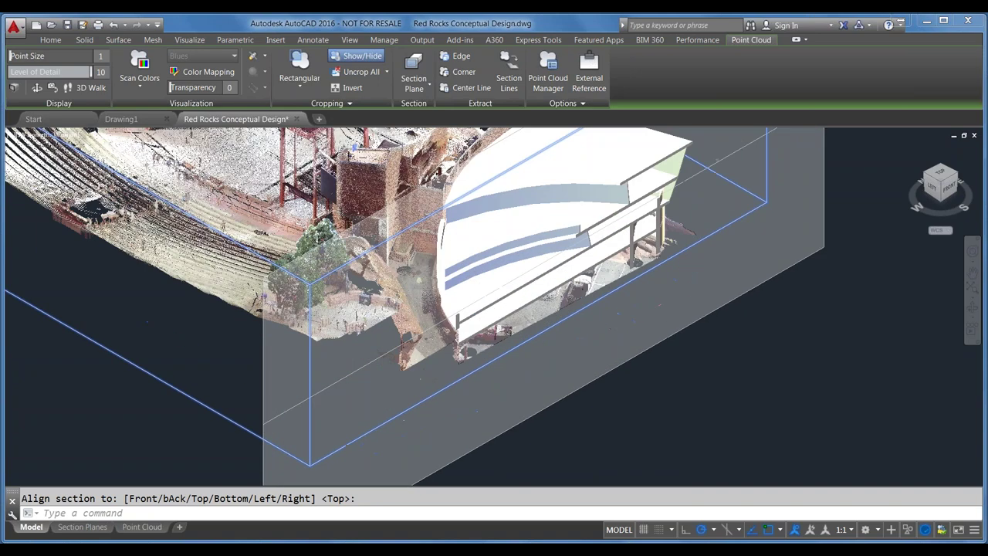
pyautogui.scroll(-1, 544, 415)
pyautogui.scroll(2, 640, 179)
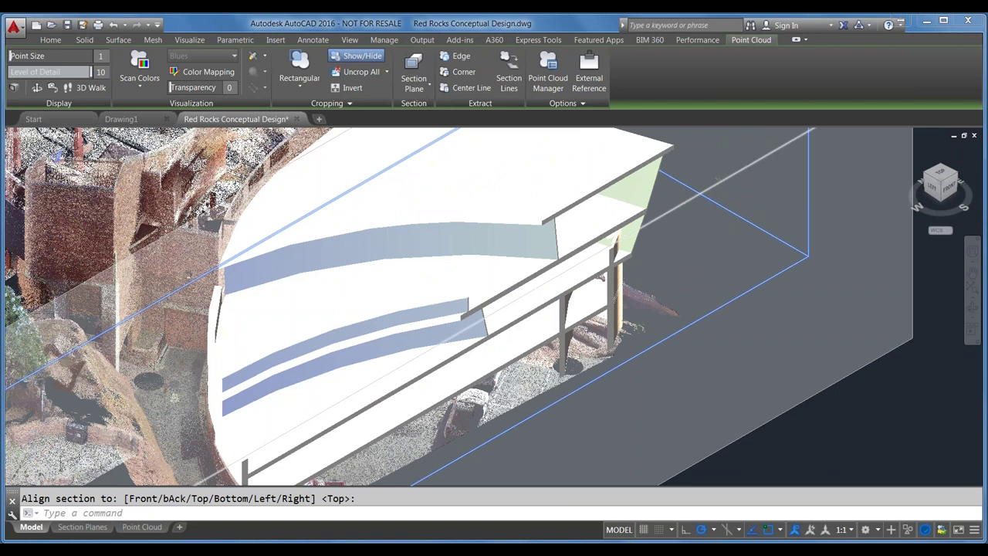
pyautogui.scroll(-5, 710, 218)
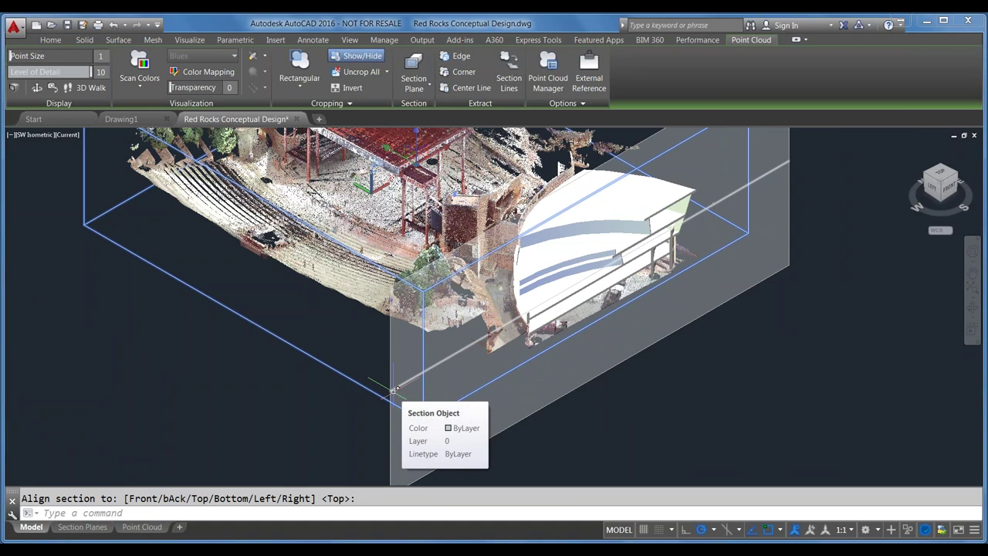
pyautogui.press('Return')
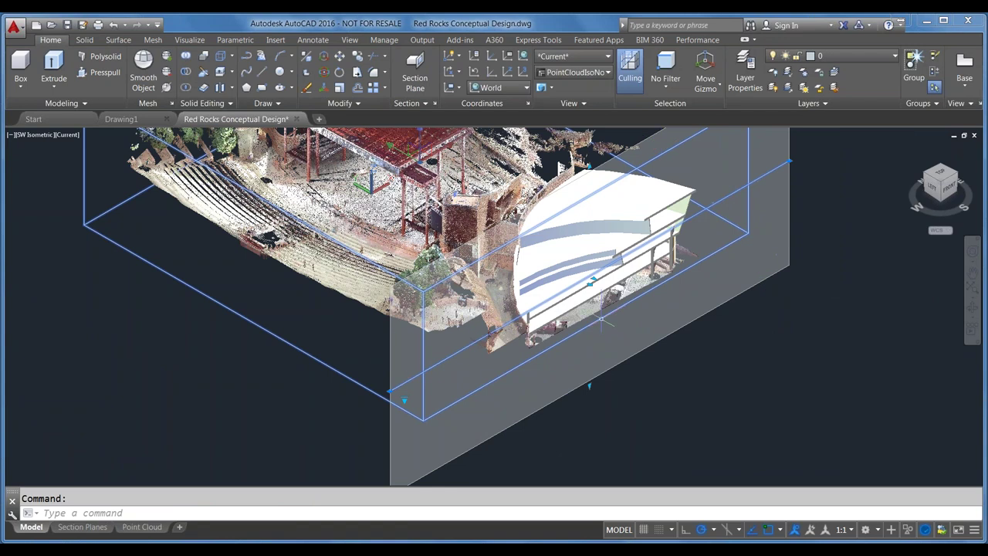
pyautogui.scroll(5, 404, 401)
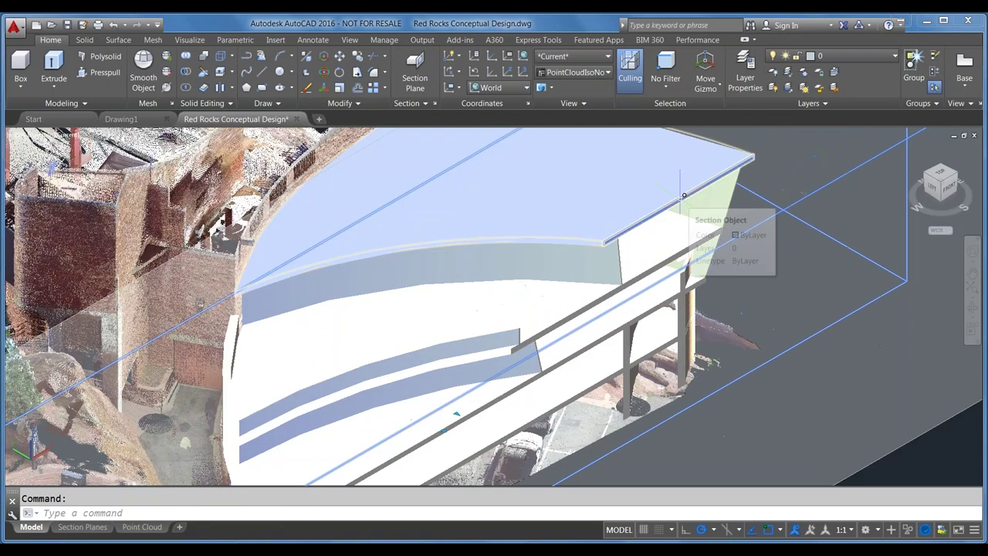
pyautogui.scroll(-5, 653, 267)
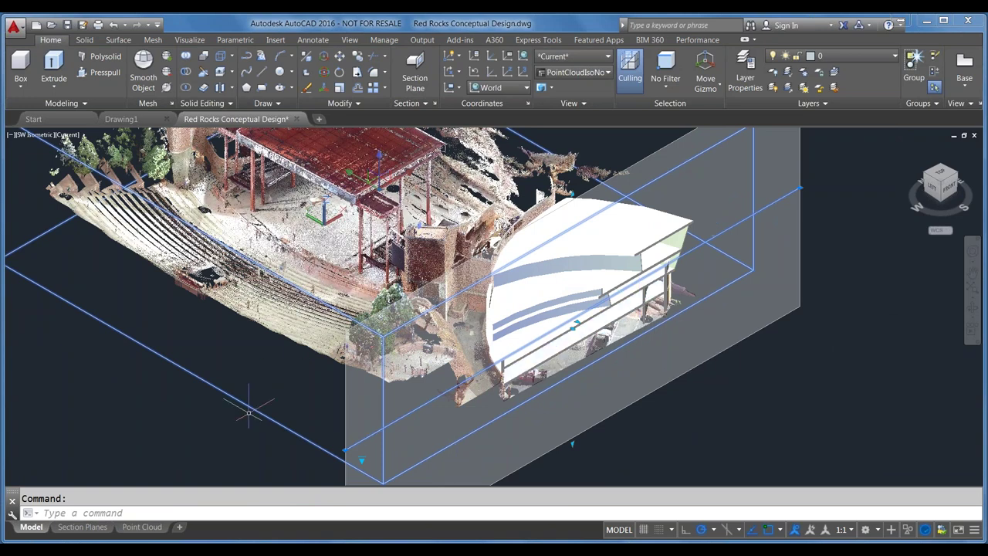
pyautogui.scroll(-3, 249, 413)
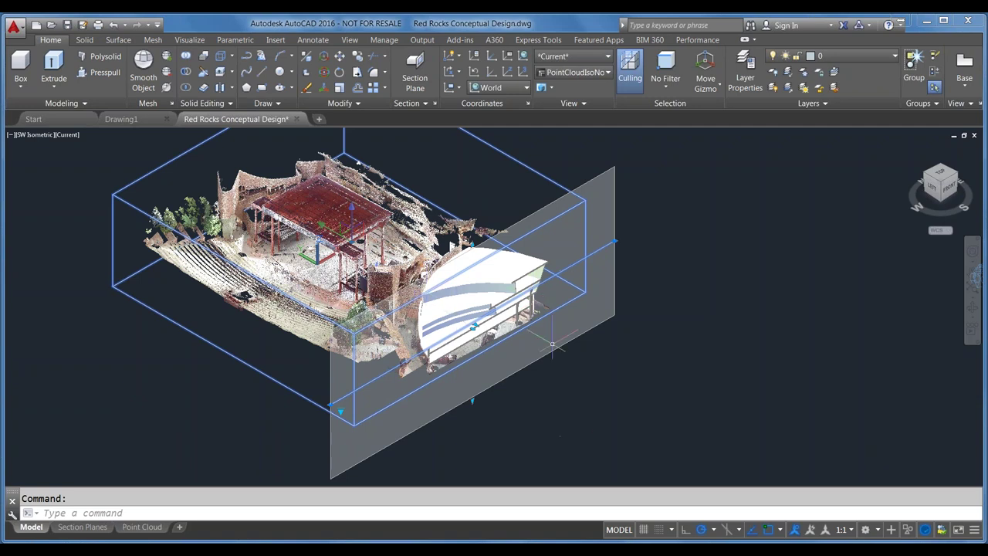
pyautogui.press('Escape')
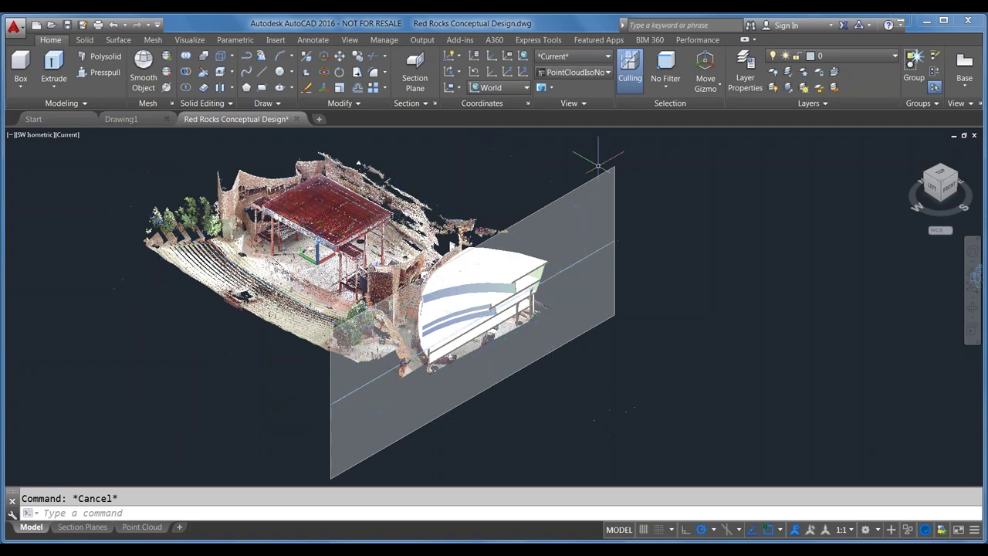
# Delete the Front section plane from the model.
pyautogui.click(601, 177)
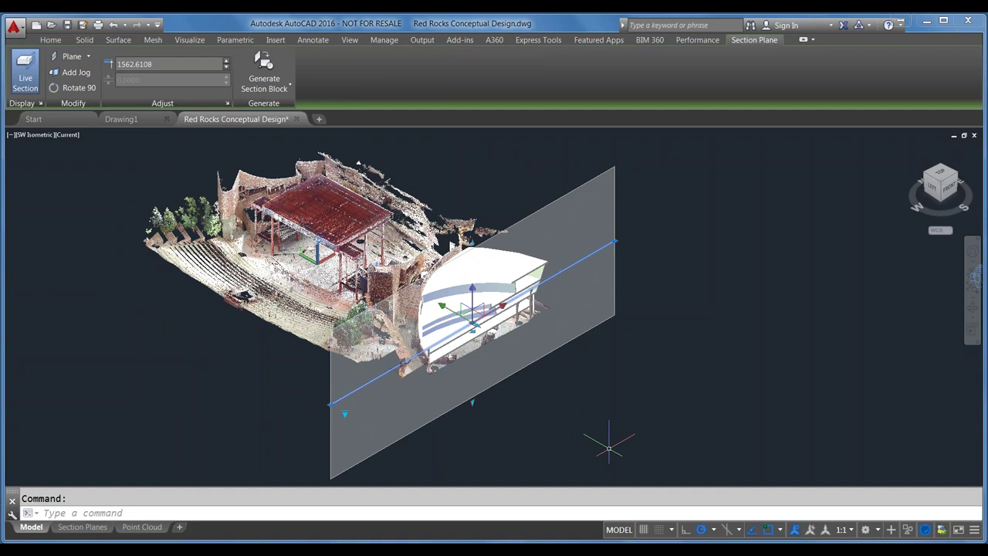
pyautogui.press('Escape')
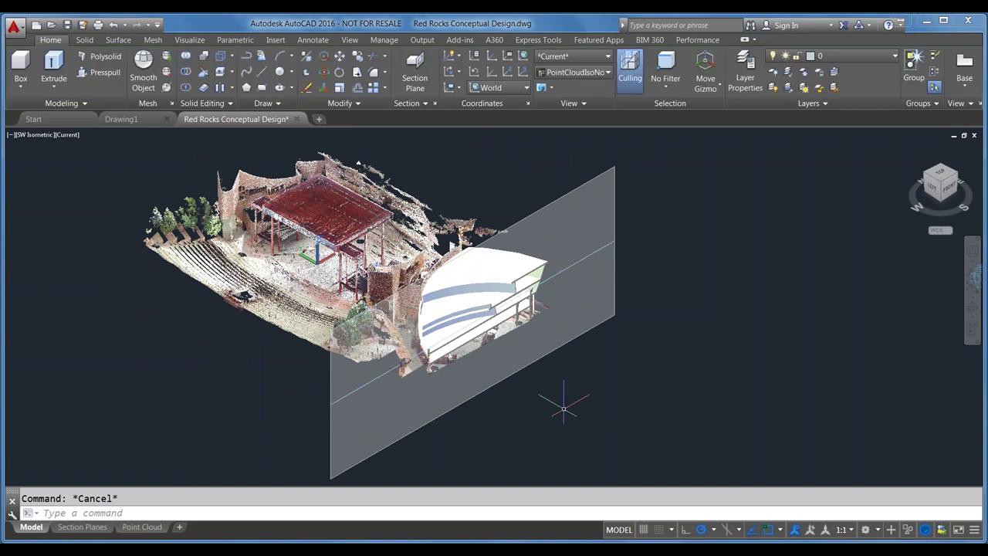
pyautogui.click(369, 459)
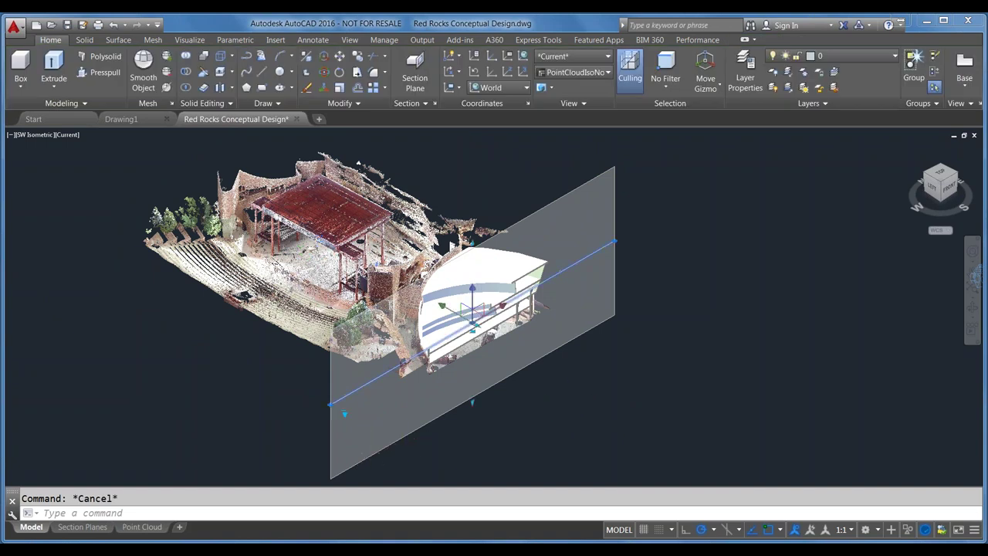
pyautogui.press('Delete')
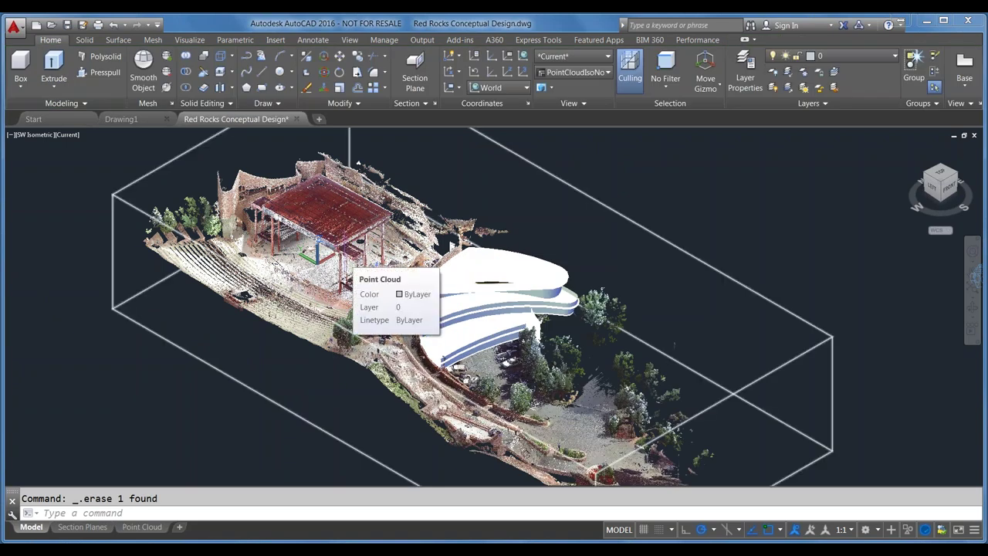
# Restore the saved view PointCloudFrontNoSection, followed by the saved view SectionPlaneSliceFront.
pyautogui.click(608, 73)
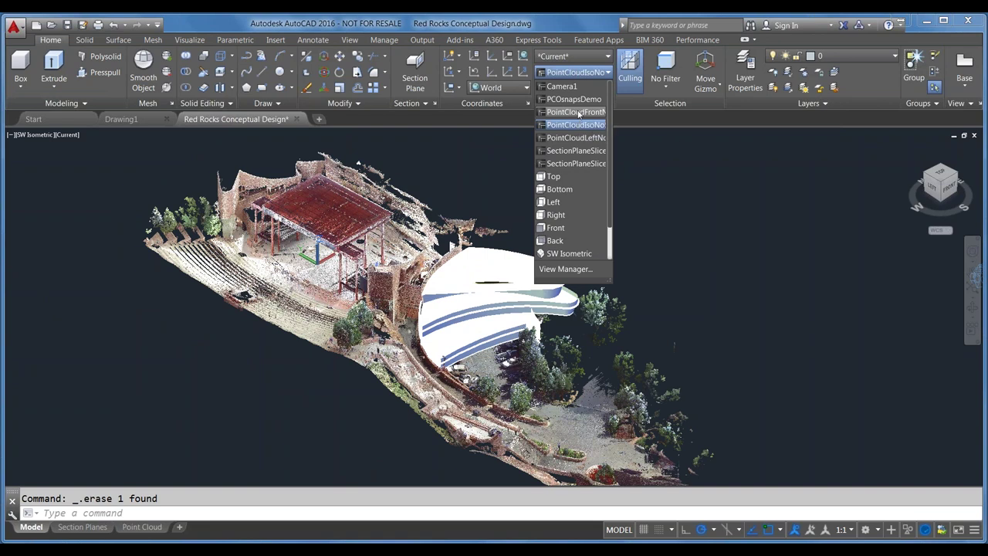
pyautogui.click(578, 112)
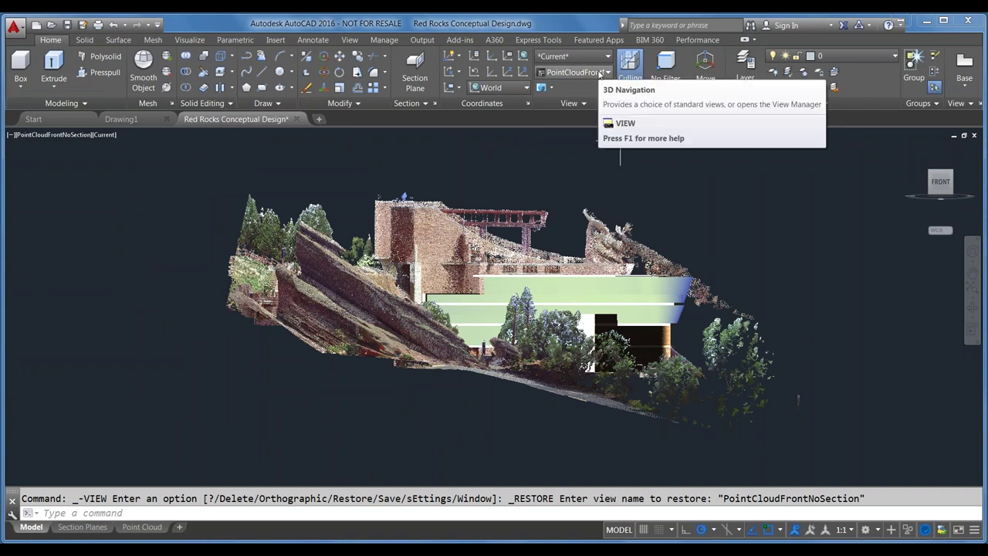
pyautogui.click(600, 72)
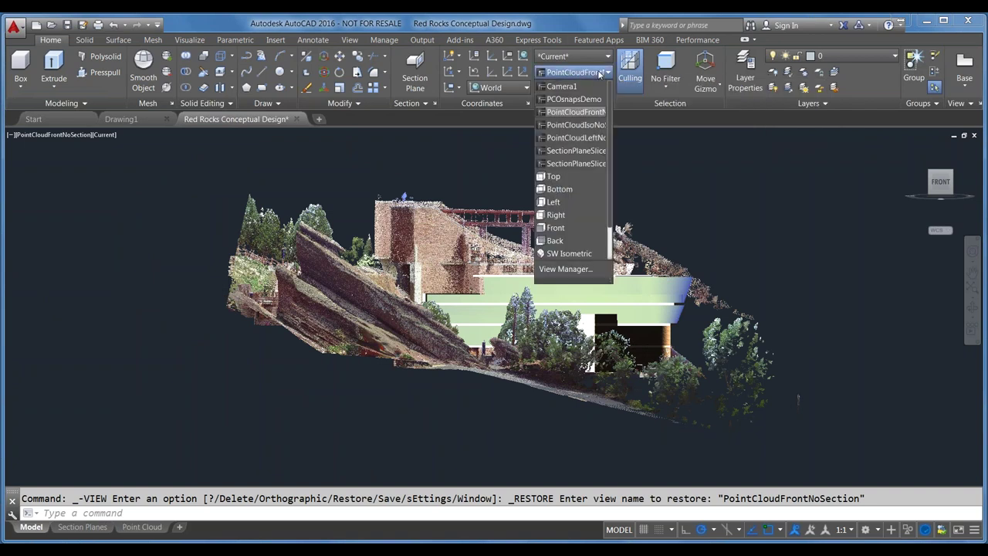
pyautogui.click(600, 73)
pyautogui.click(600, 73)
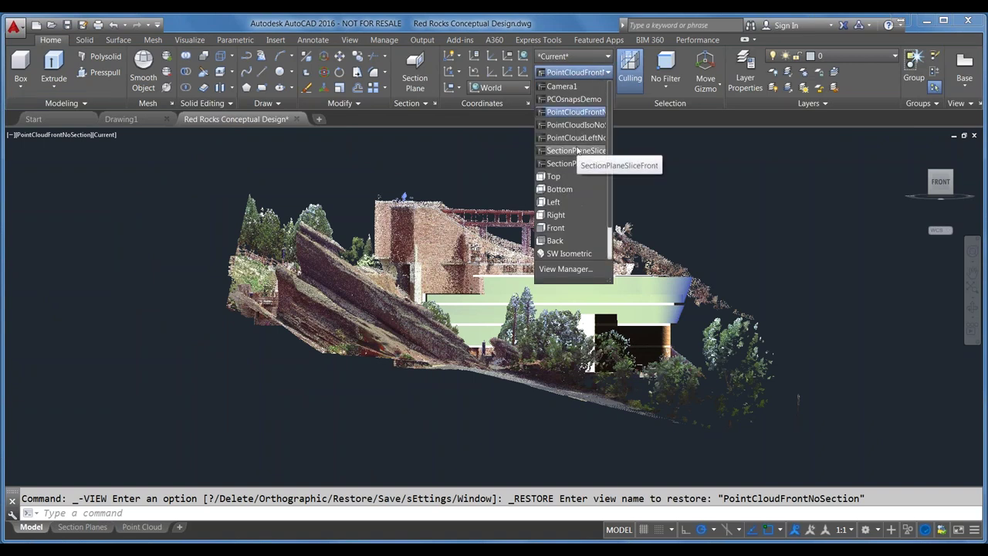
pyautogui.click(578, 150)
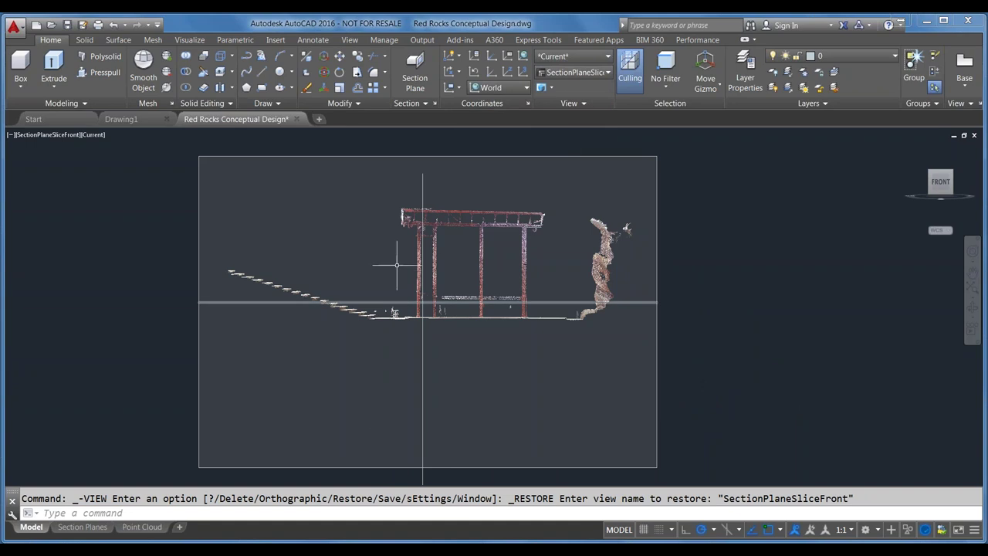
# Examine the point cloud slice and its crossing section planes from several angles, ending in the Front view.
pyautogui.scroll(1, 386, 236)
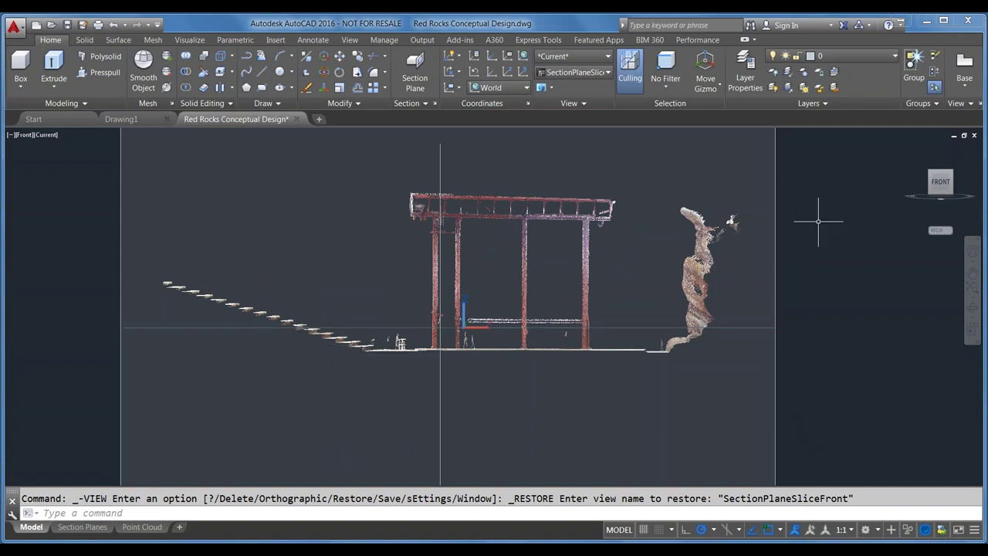
pyautogui.keyDown('shift'); pyautogui.moveTo(820, 221); pyautogui.dragTo(368, 346, button='middle'); pyautogui.keyUp('shift')
pyautogui.scroll(-3, 368, 347)
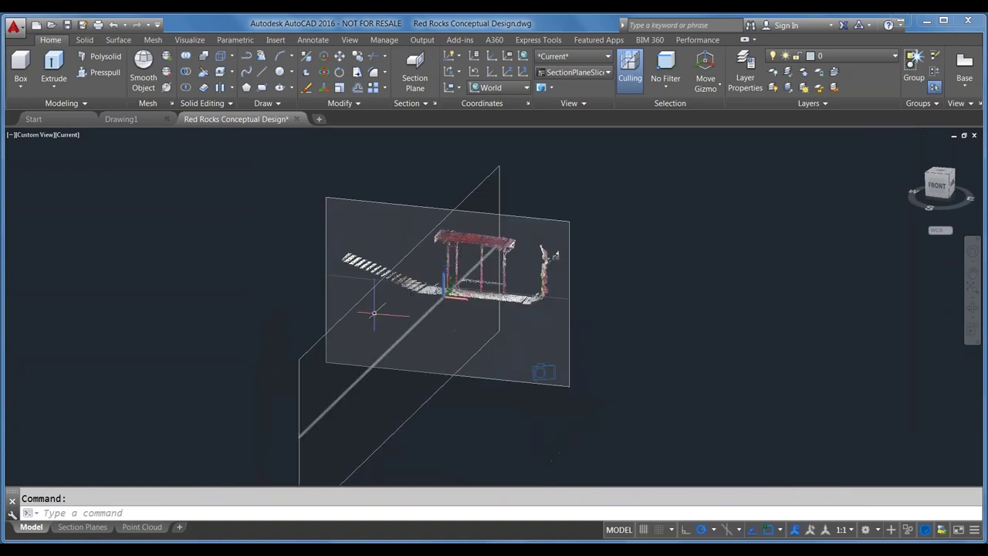
pyautogui.scroll(4, 478, 214)
pyautogui.keyDown('shift'); pyautogui.moveTo(494, 247); pyautogui.dragTo(506, 382, button='middle'); pyautogui.keyUp('shift')
pyautogui.scroll(-3, 506, 383)
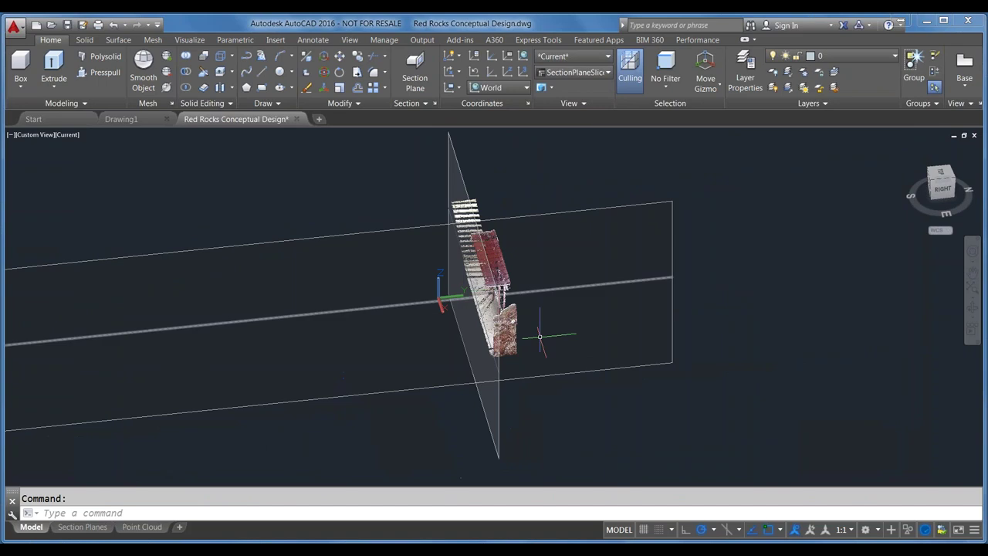
pyautogui.keyDown('shift'); pyautogui.moveTo(516, 349); pyautogui.dragTo(494, 268, button='middle'); pyautogui.keyUp('shift')
pyautogui.click(930, 187)
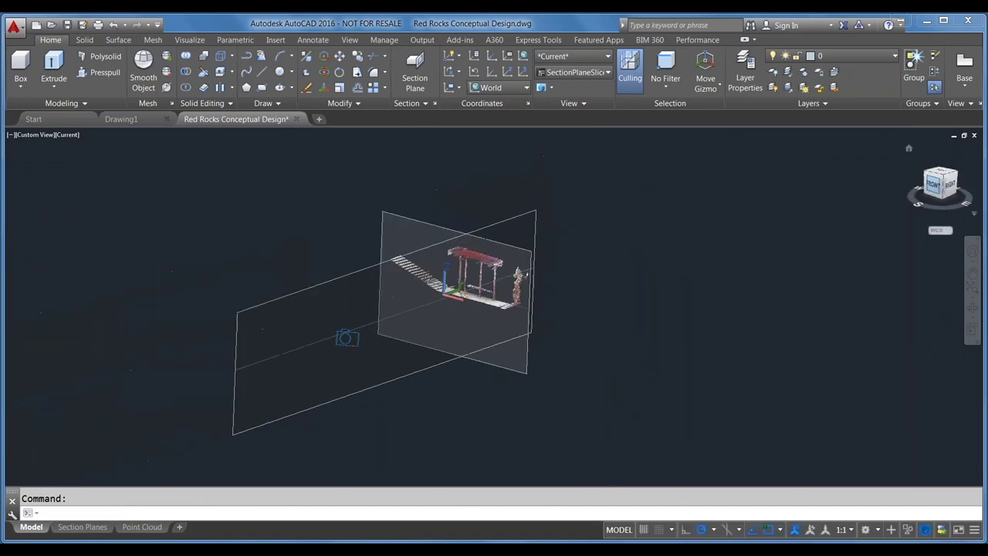
pyautogui.scroll(6, 462, 261)
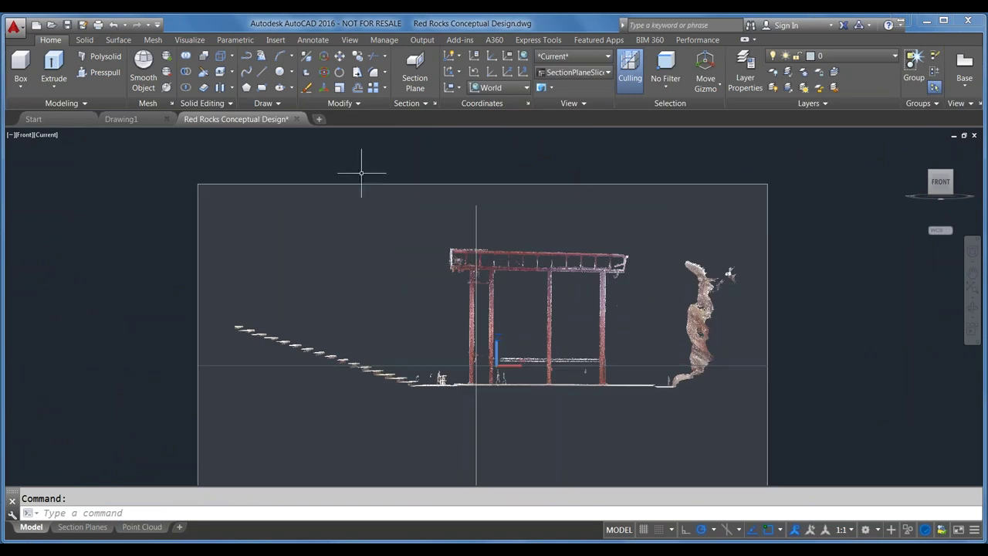
# Start extracting section lines from the point cloud at the horizontal section plane.
pyautogui.click(234, 366)
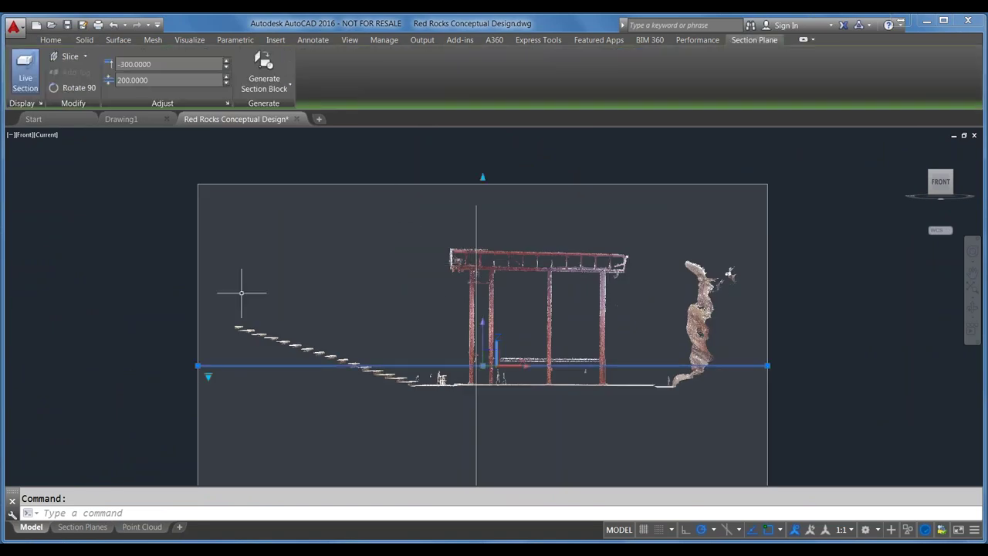
pyautogui.click(264, 83)
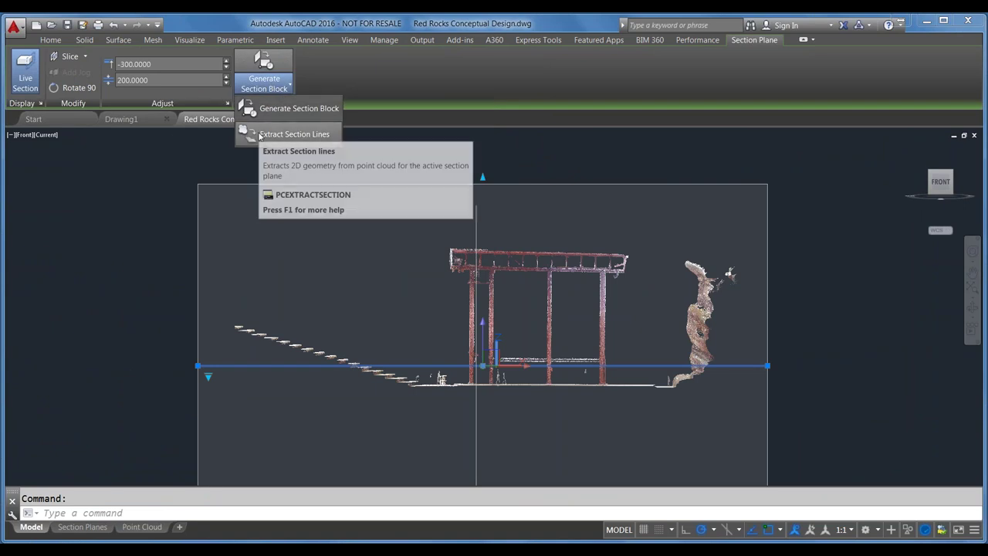
pyautogui.click(295, 136)
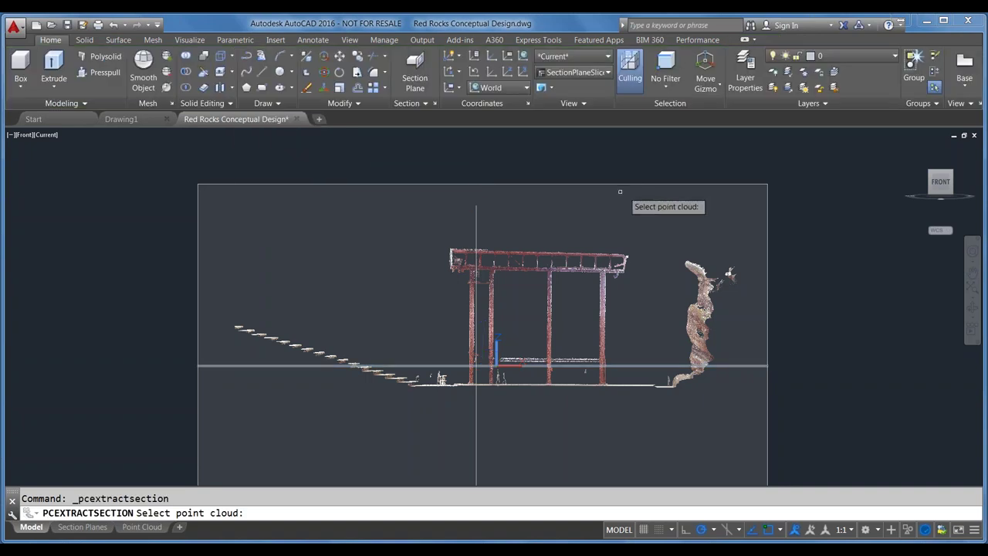
pyautogui.click(747, 269)
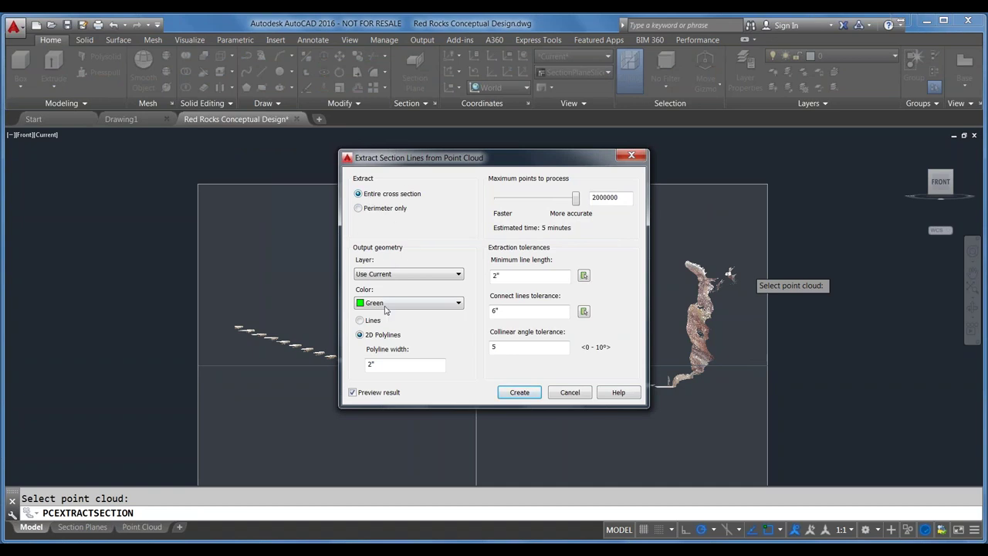
# Choose A-SECTION as the output layer for the extracted geometry and review the colour choices, keeping Green.
pyautogui.click(402, 276)
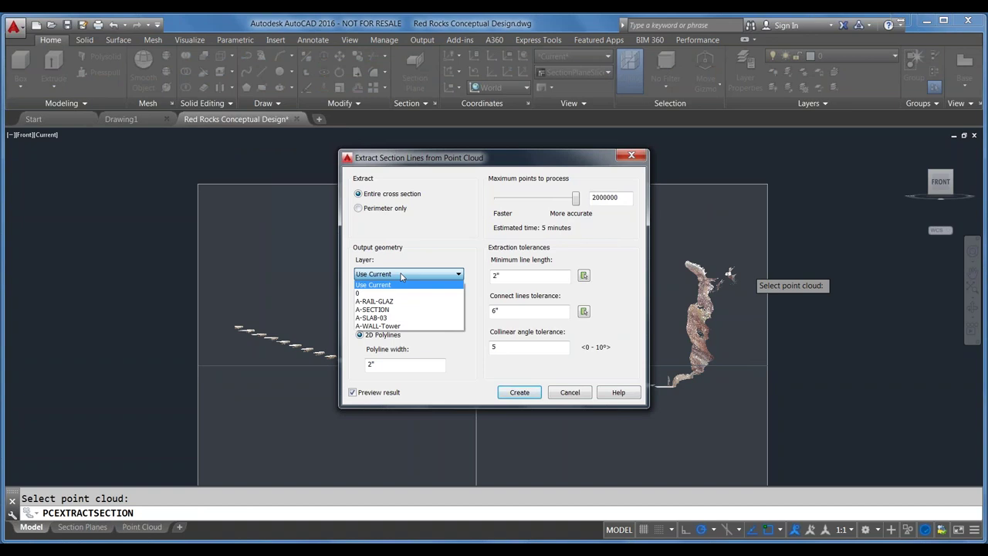
pyautogui.click(402, 276)
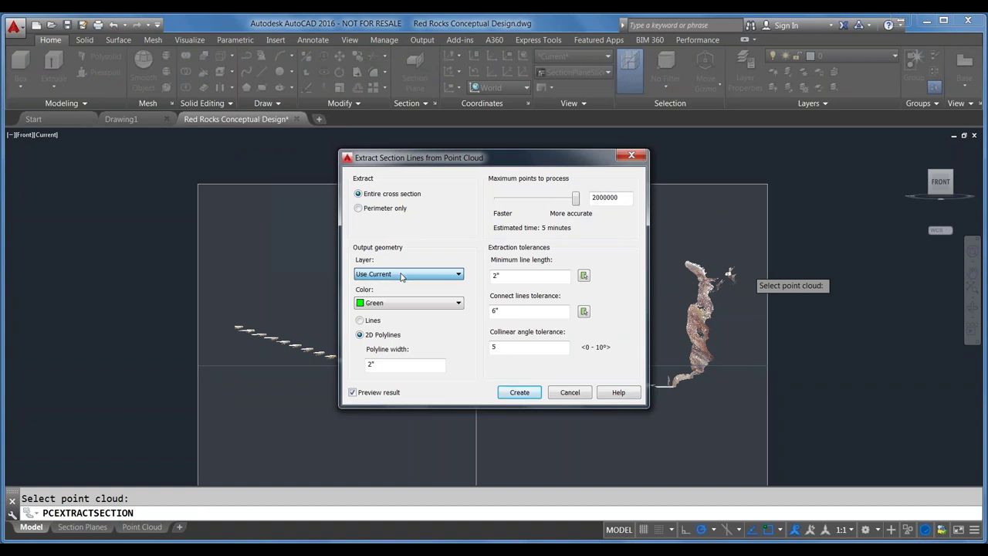
pyautogui.click(455, 305)
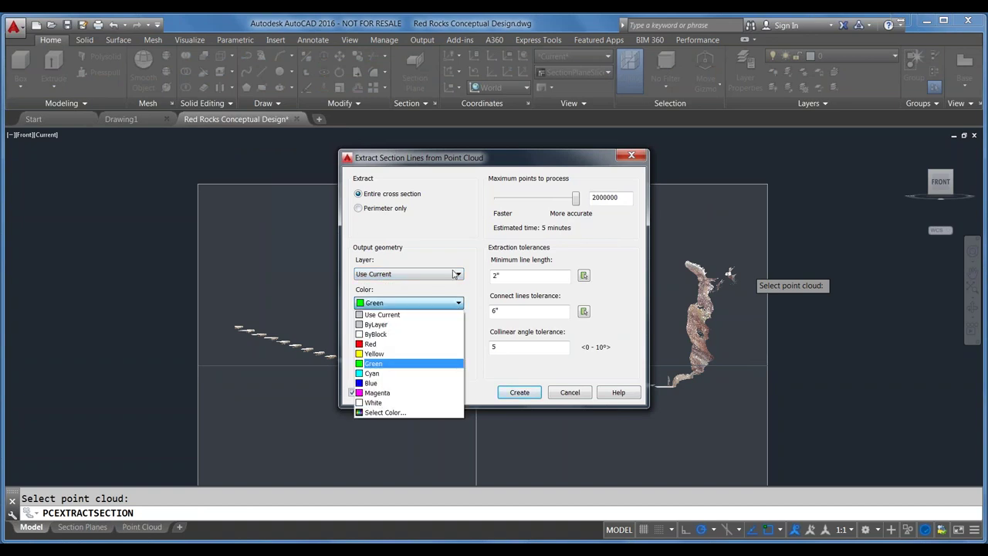
pyautogui.click(457, 276)
pyautogui.click(456, 276)
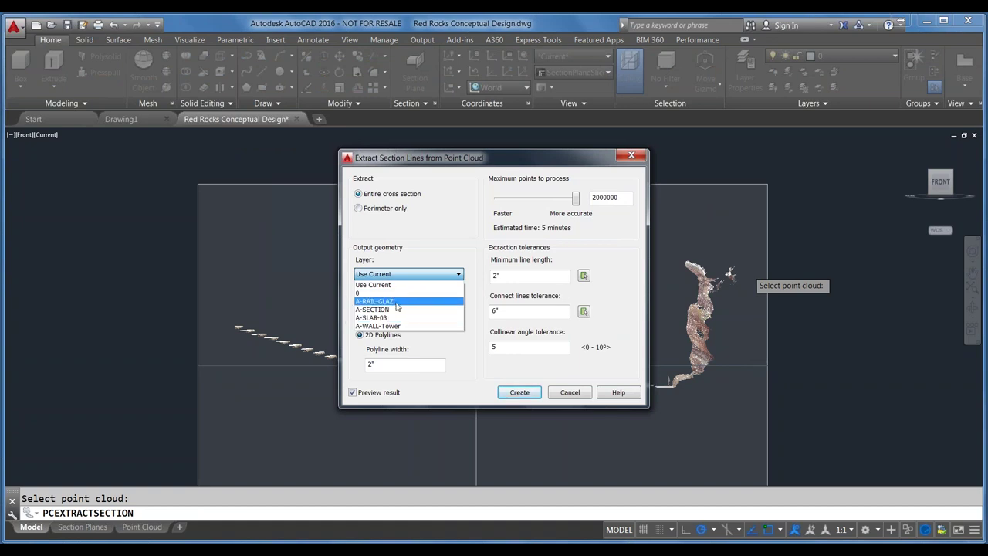
pyautogui.click(394, 310)
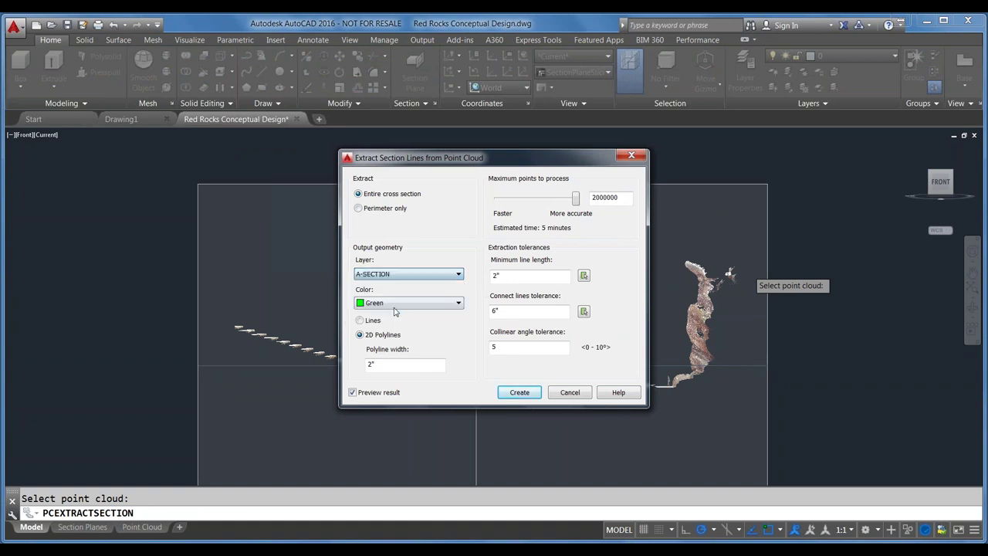
pyautogui.click(441, 304)
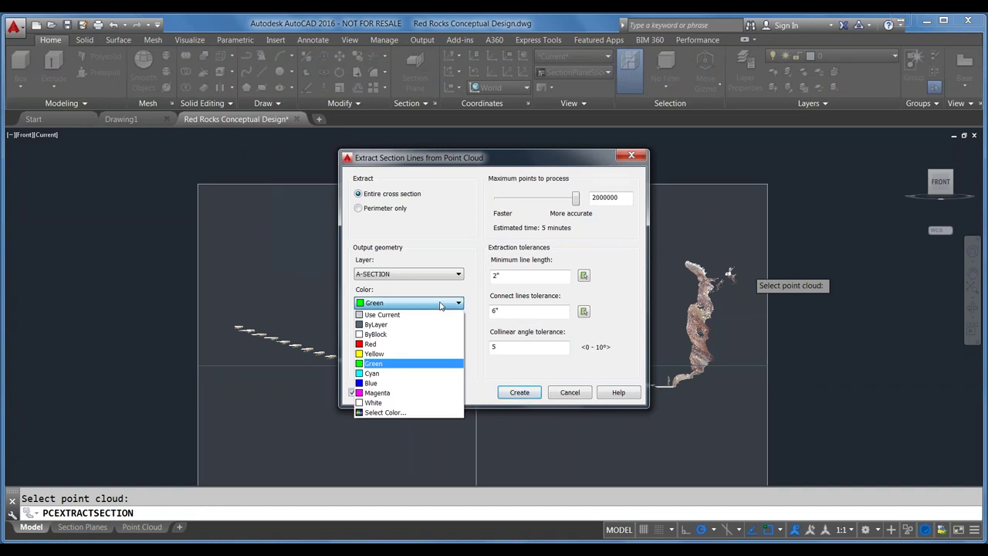
pyautogui.click(441, 303)
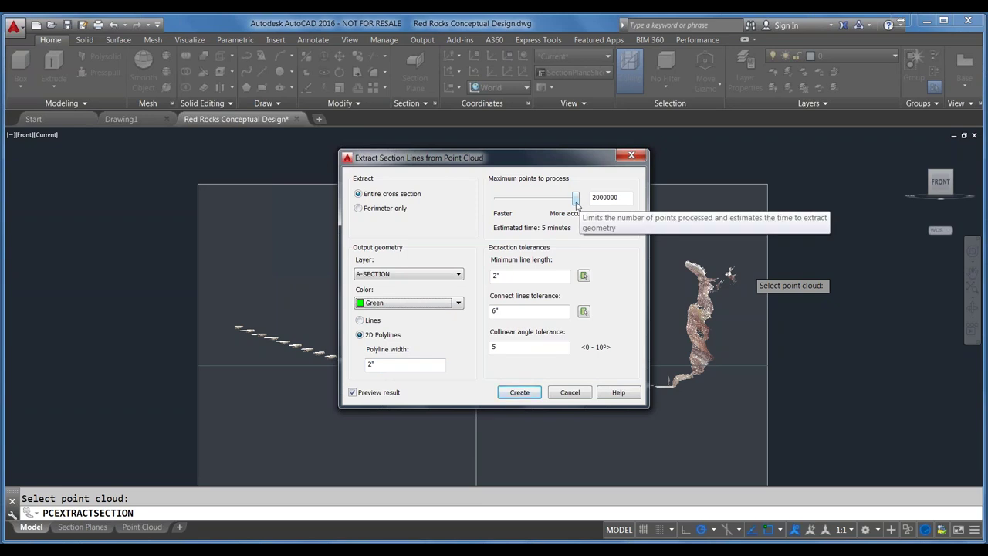
# Try to create the section lines with the maximum points to process limited to 162500 and a 6" connect lines tolerance.
pyautogui.moveTo(577, 203); pyautogui.dragTo(487, 197)
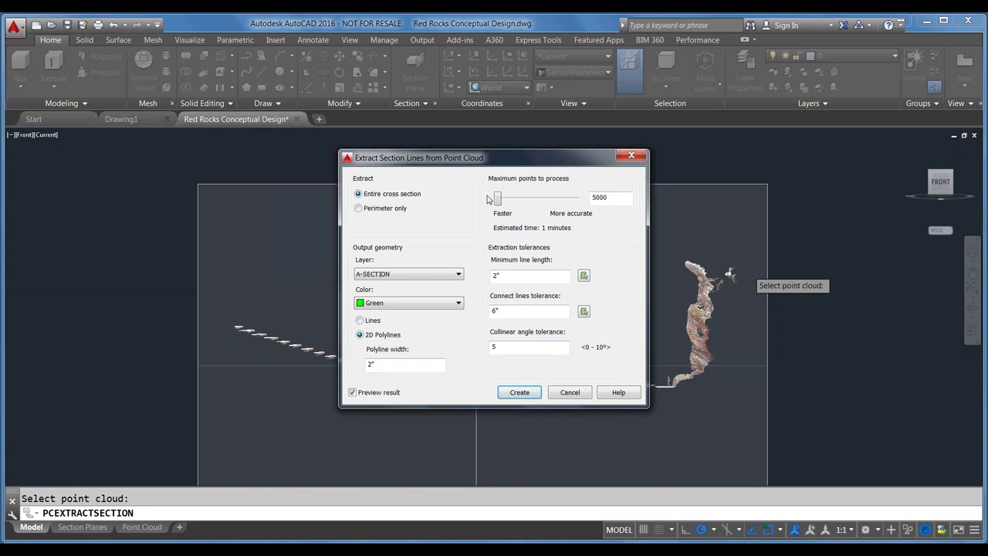
pyautogui.moveTo(499, 203); pyautogui.dragTo(505, 204)
pyautogui.moveTo(506, 199); pyautogui.dragTo(540, 202)
pyautogui.moveTo(543, 202); pyautogui.dragTo(507, 206)
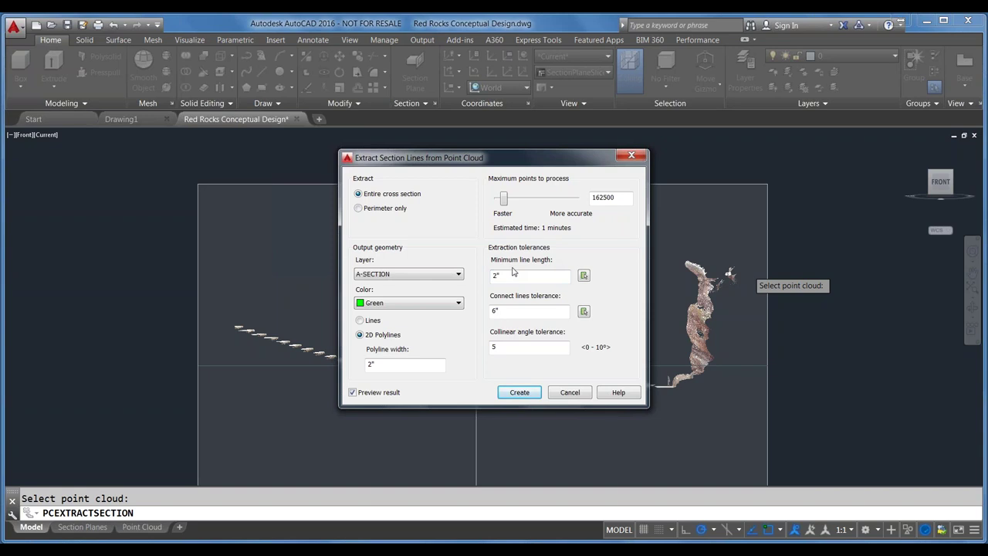
pyautogui.click(507, 311)
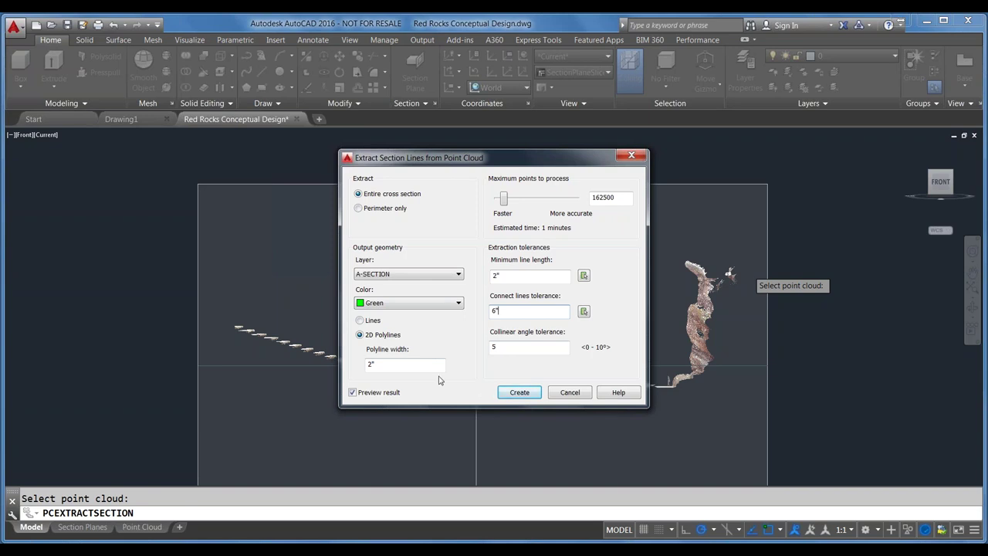
pyautogui.click(520, 393)
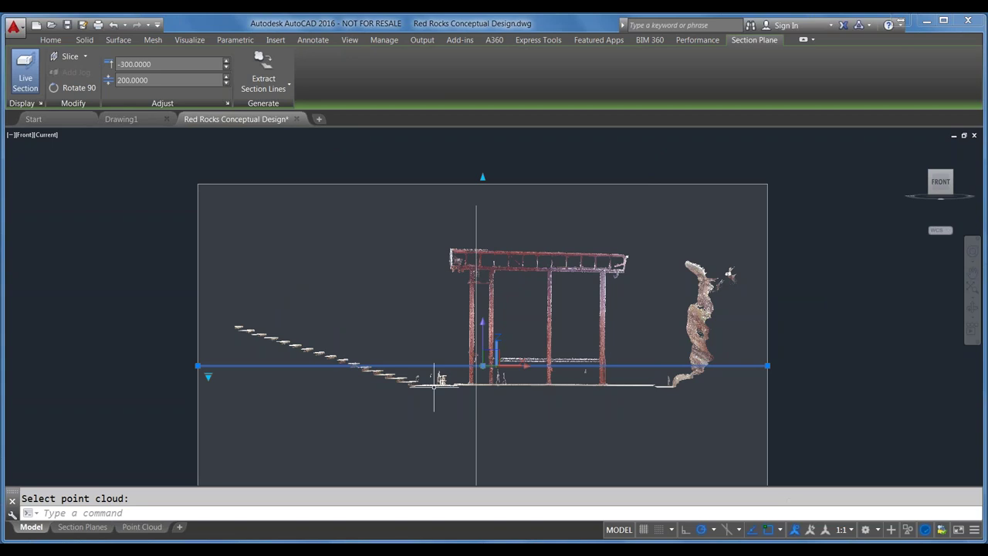
# Extract section lines from the point cloud at the selected section plane, previewing them with a maximum of 5000 points to process.
pyautogui.rightClick(264, 366)
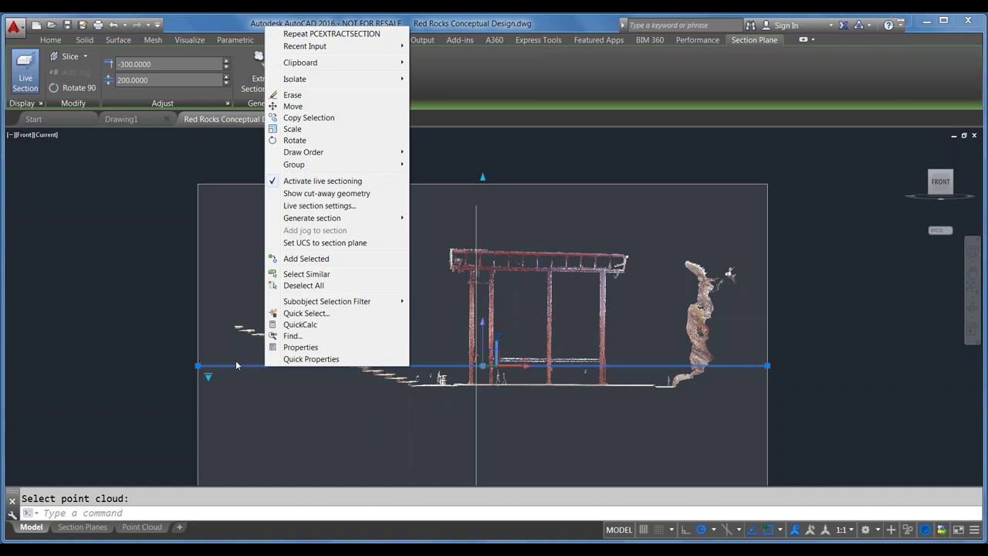
pyautogui.click(226, 293)
pyautogui.click(267, 80)
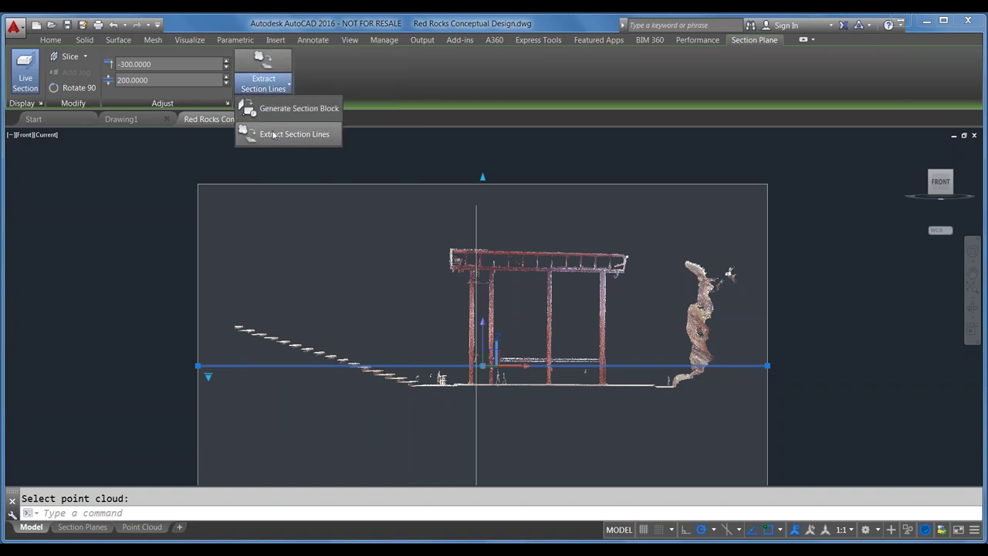
pyautogui.click(274, 135)
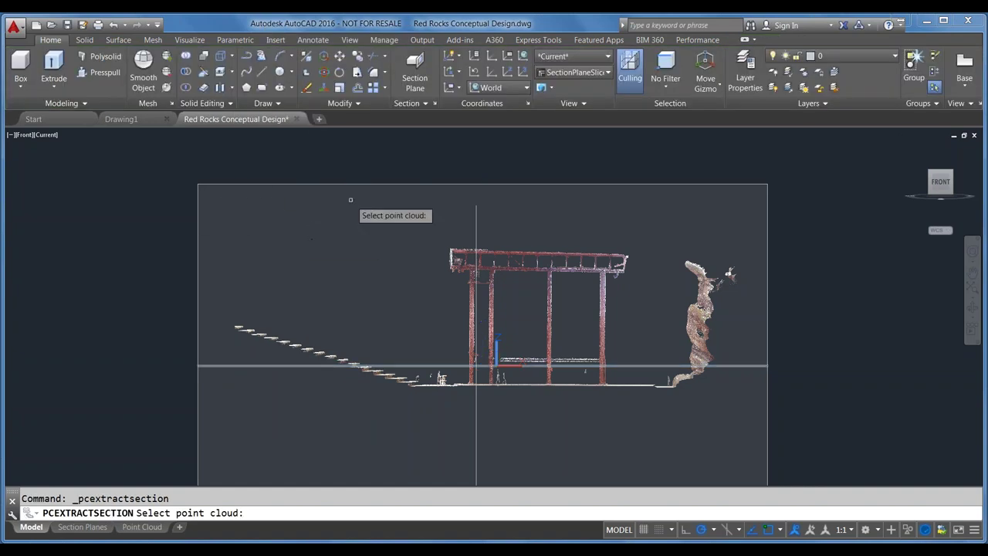
pyautogui.click(748, 274)
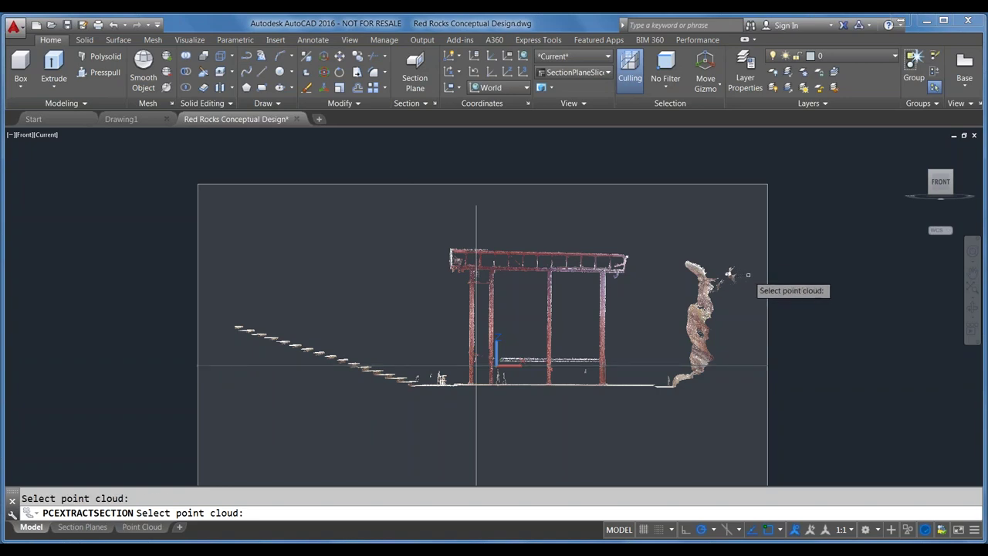
pyautogui.click(748, 275)
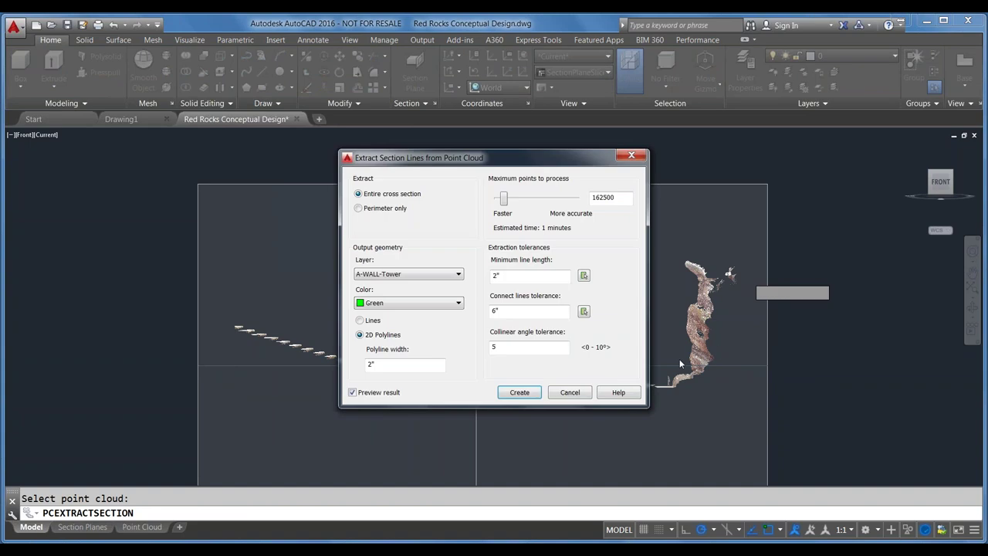
pyautogui.moveTo(502, 199); pyautogui.dragTo(482, 205)
pyautogui.click(522, 392)
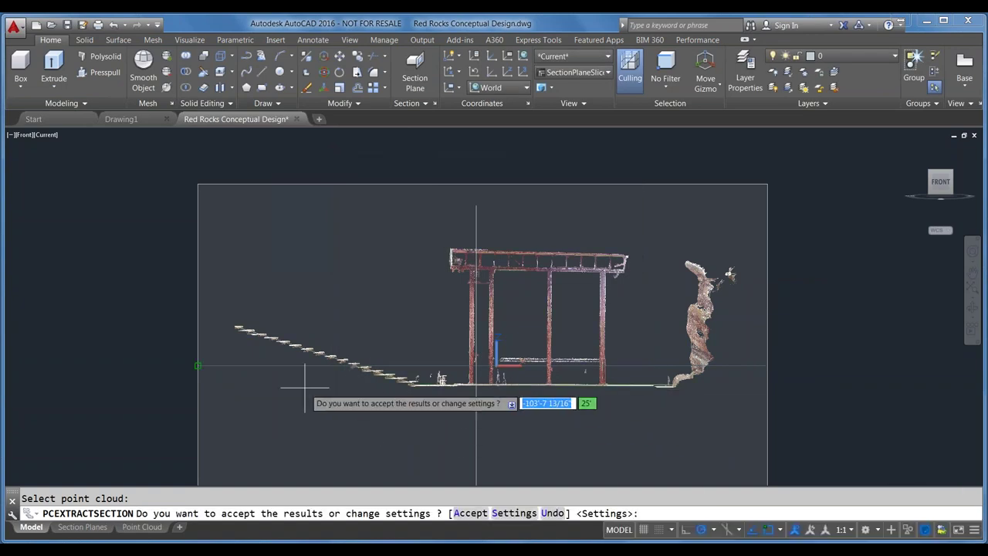
# Examine how closely the previewed green section lines follow the stairs, roof structure, columns and ground of the point cloud slice.
pyautogui.scroll(6, 305, 386)
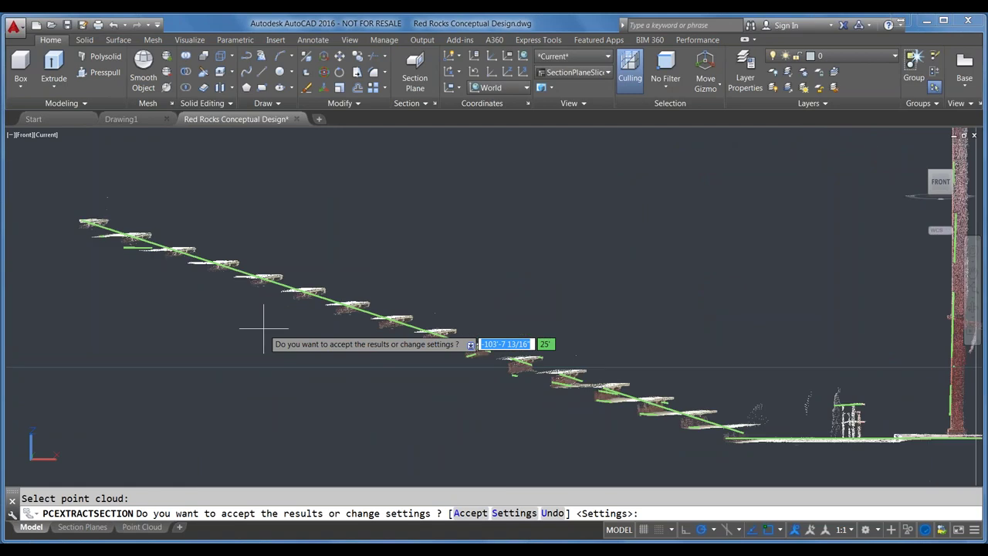
pyautogui.scroll(-5, 263, 328)
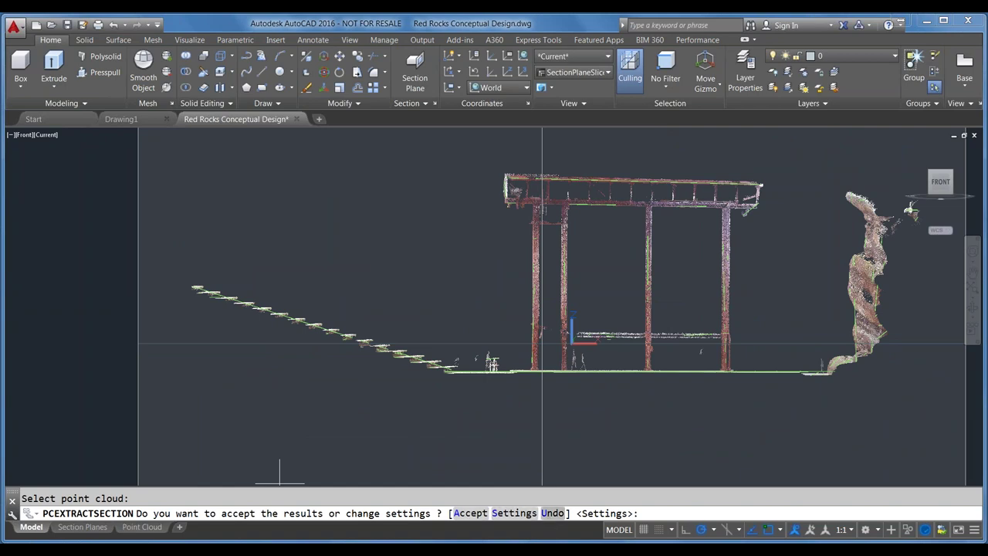
pyautogui.scroll(5, 506, 198)
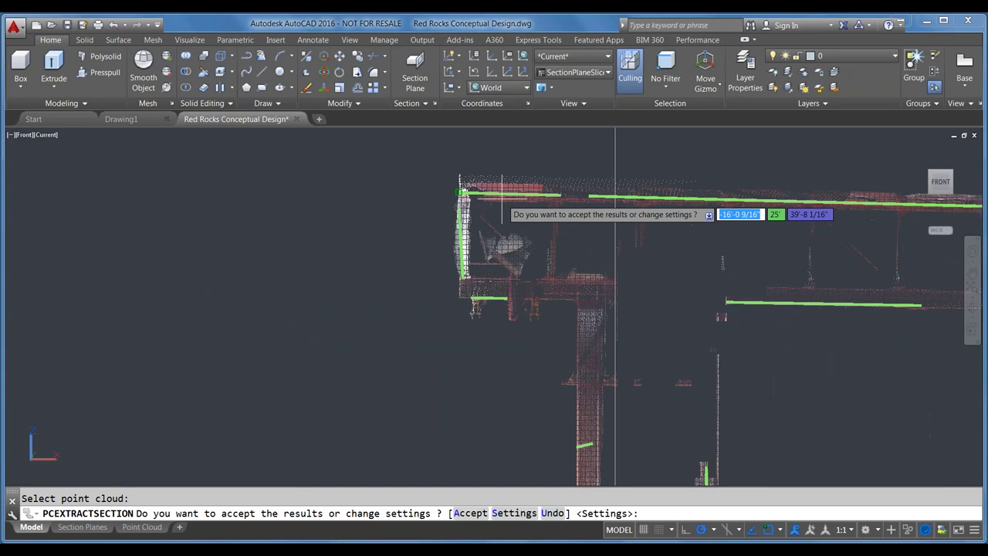
pyautogui.scroll(-3, 309, 199)
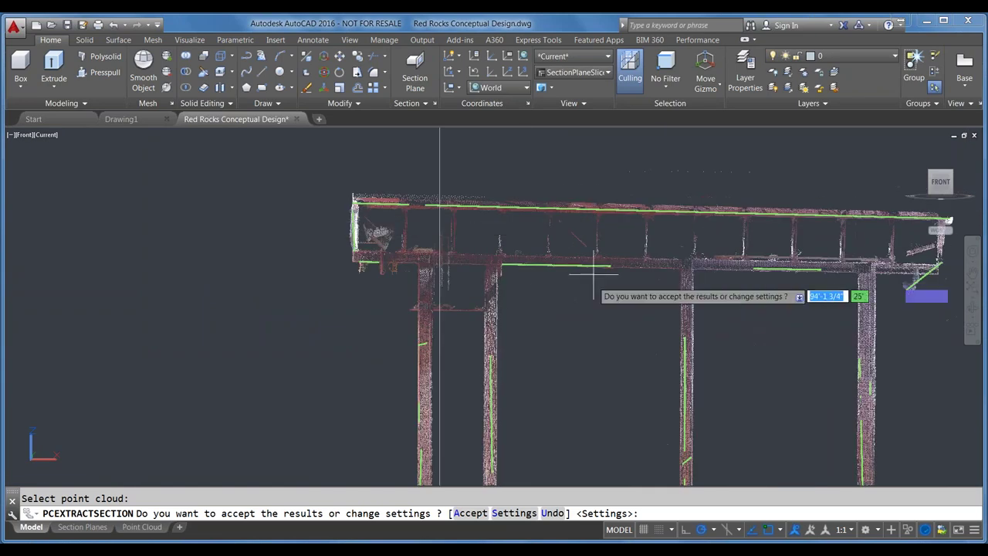
pyautogui.scroll(3, 594, 266)
pyautogui.scroll(-3, 595, 263)
pyautogui.scroll(4, 602, 285)
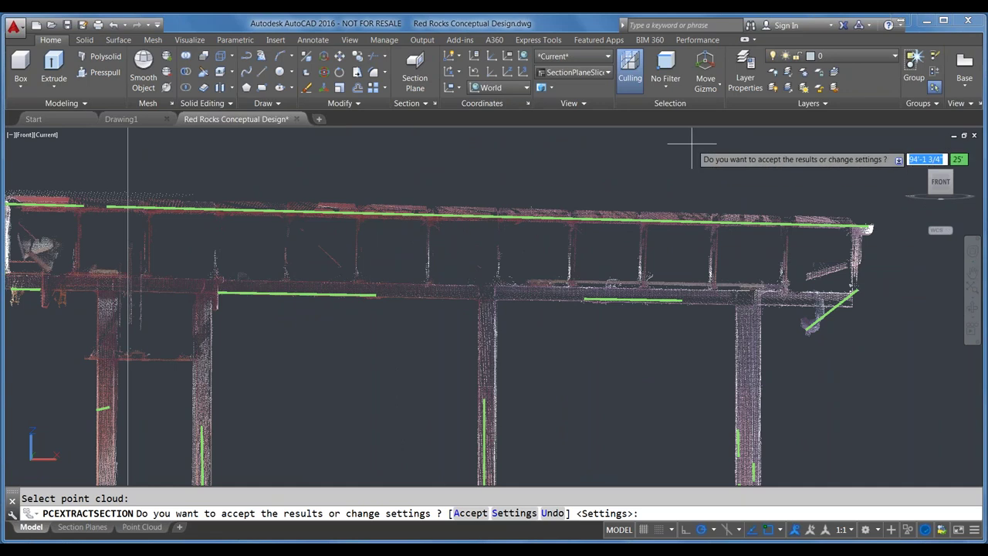
pyautogui.scroll(-2, 687, 150)
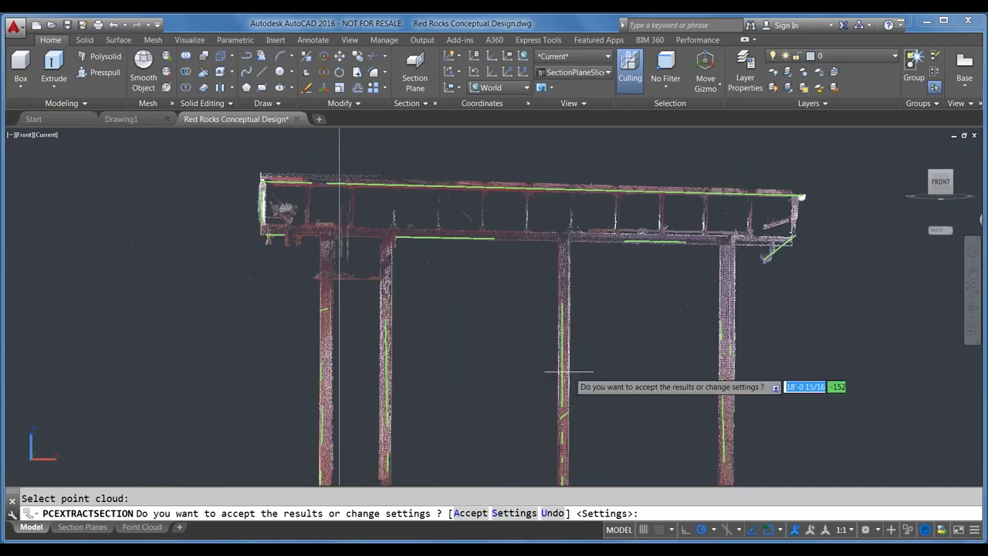
pyautogui.scroll(-2, 526, 328)
pyautogui.scroll(-2, 502, 201)
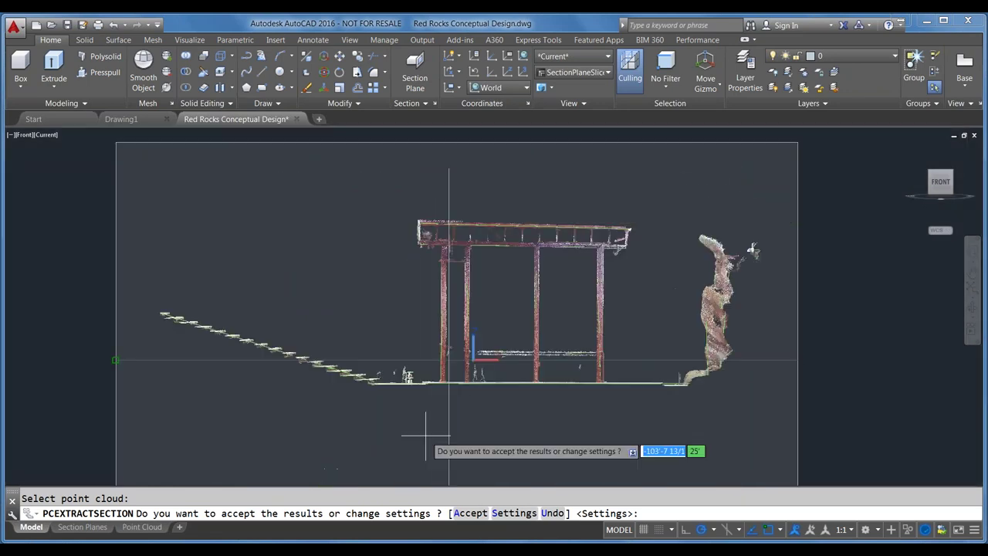
pyautogui.scroll(4, 314, 384)
pyautogui.scroll(-3, 316, 386)
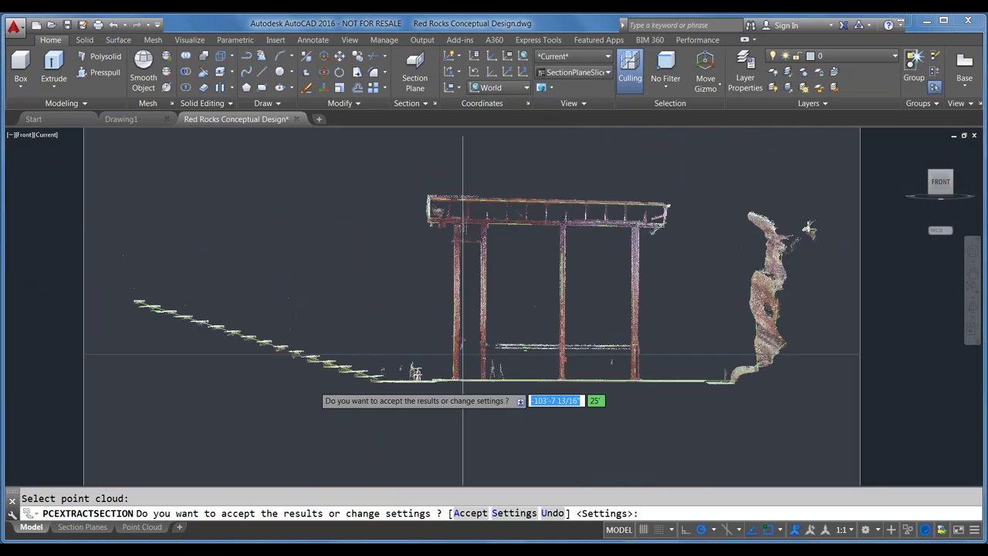
pyautogui.scroll(2, 446, 205)
pyautogui.scroll(2, 446, 206)
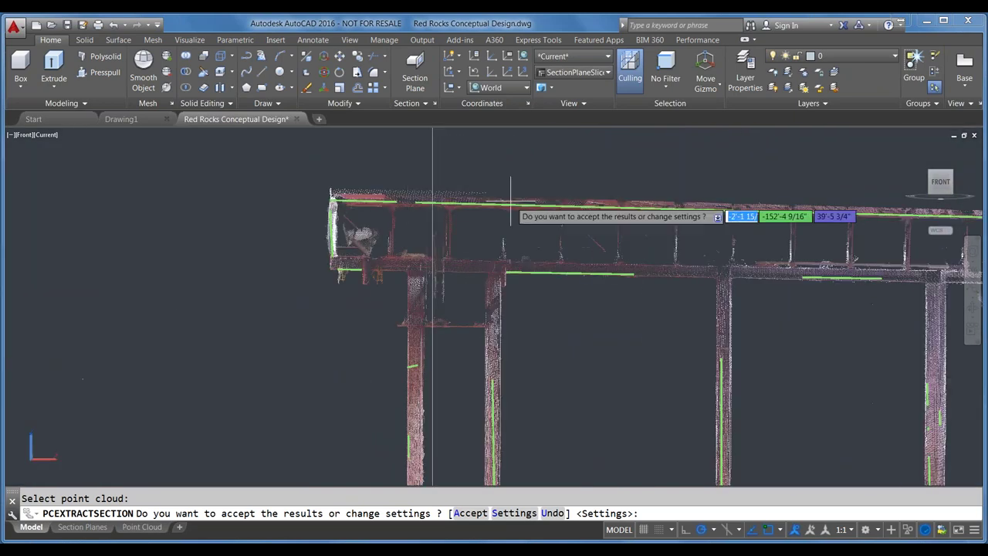
pyautogui.scroll(-4, 298, 201)
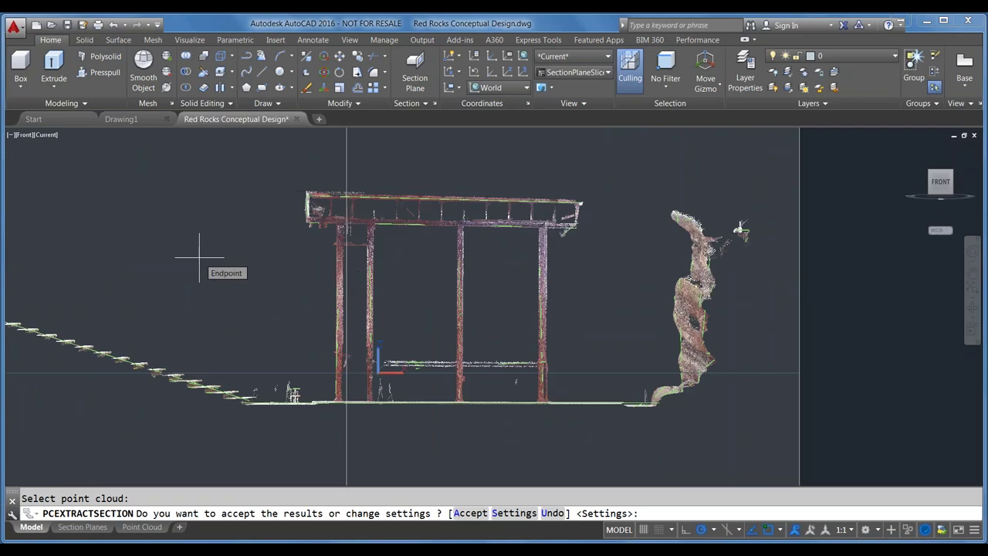
# Review the extraction settings, regenerate the section lines with 2" wide green 2D polylines, and accept the result.
pyautogui.write('s')
pyautogui.press('Return')
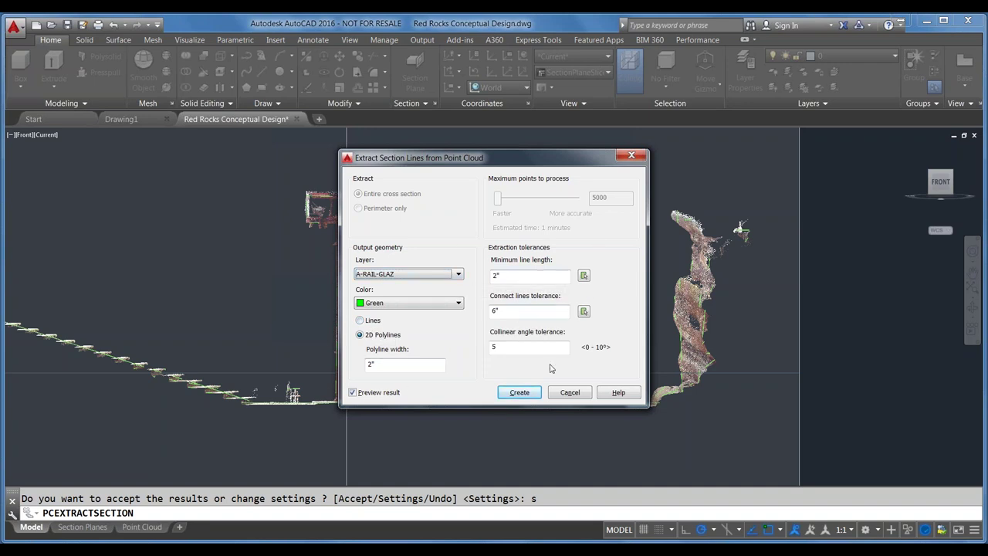
pyautogui.click(520, 393)
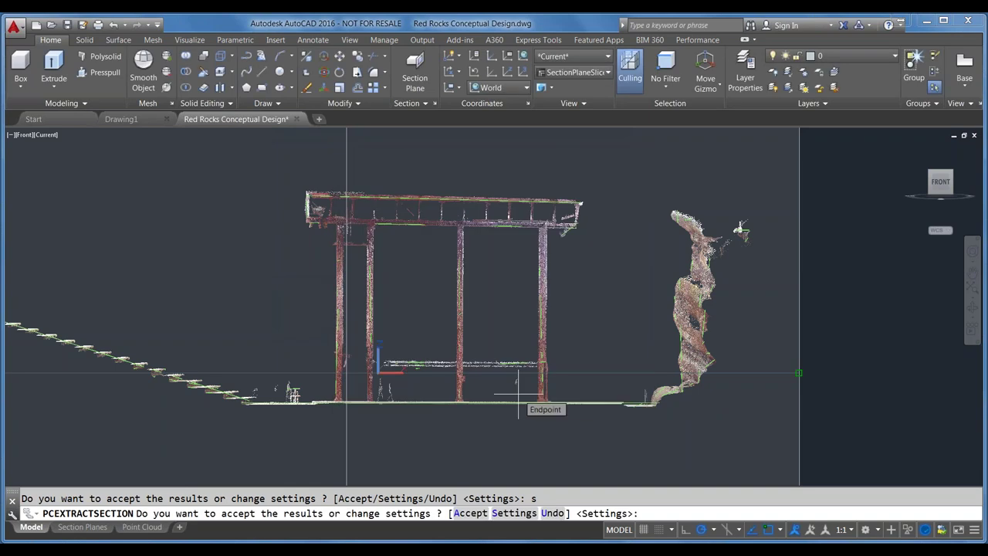
pyautogui.write('a')
pyautogui.press('Return')
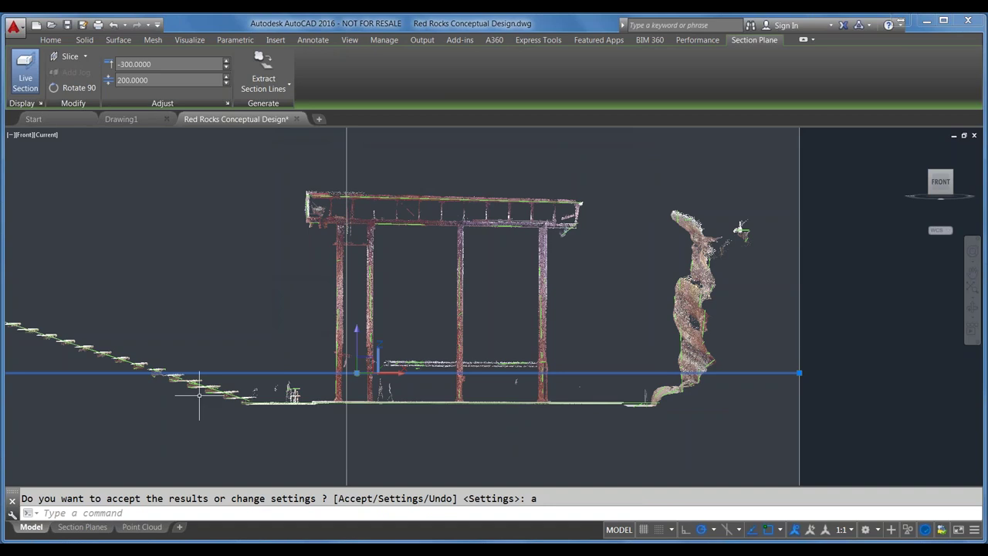
# Window-select the extracted section lines and examine how the wide polylines run along the stairs and the pavilion, clearing the selection when done.
pyautogui.scroll(-2, 655, 324)
pyautogui.click(126, 195)
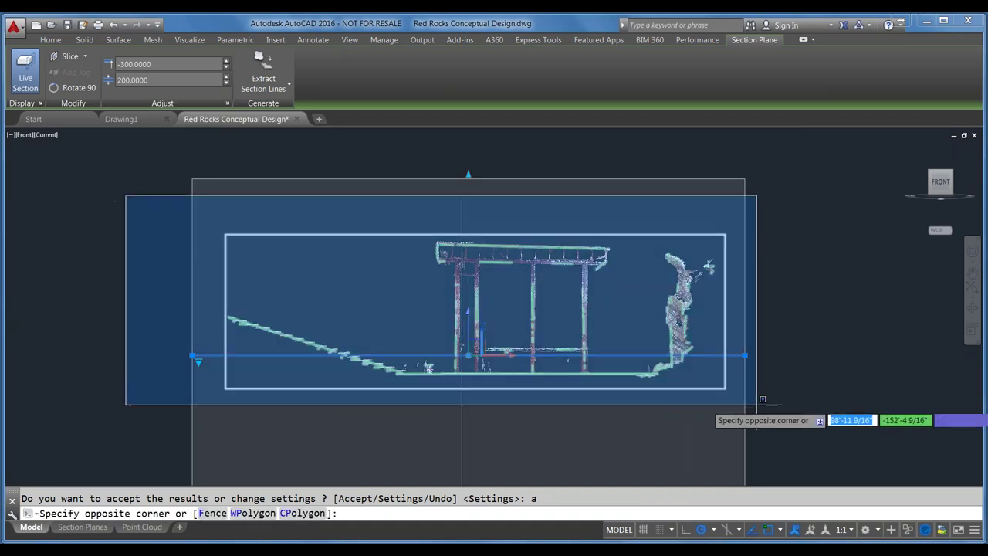
pyautogui.click(741, 402)
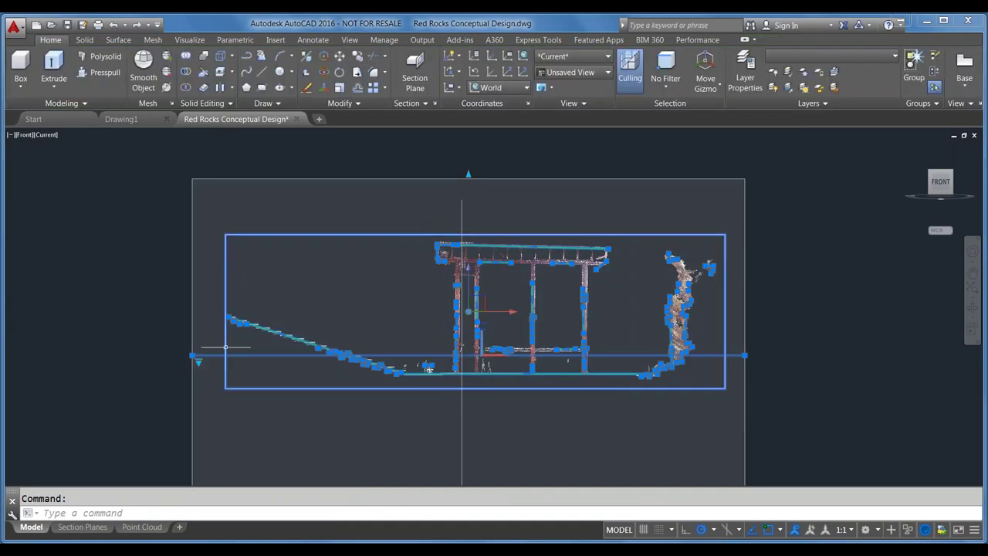
pyautogui.scroll(2, 248, 334)
pyautogui.scroll(5, 248, 334)
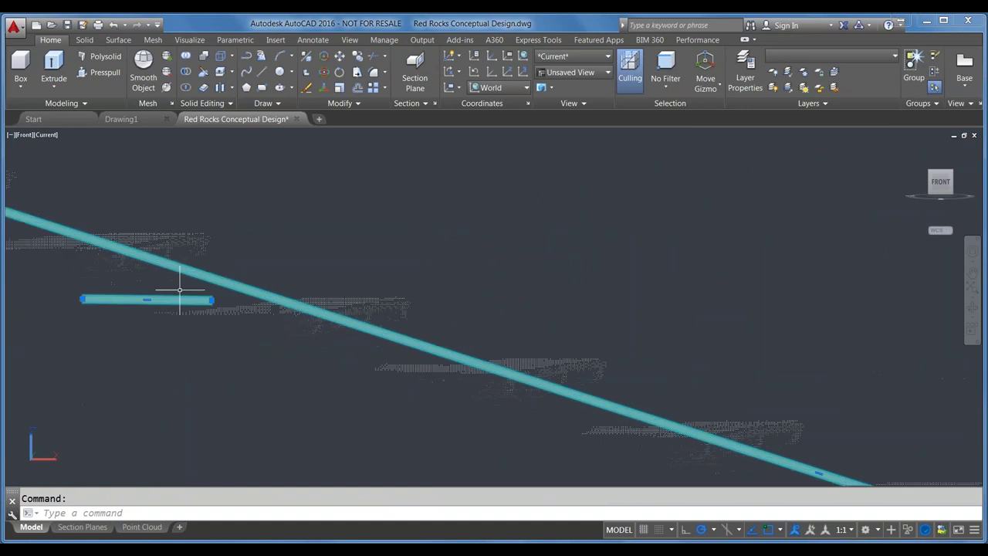
pyautogui.scroll(-6, 180, 290)
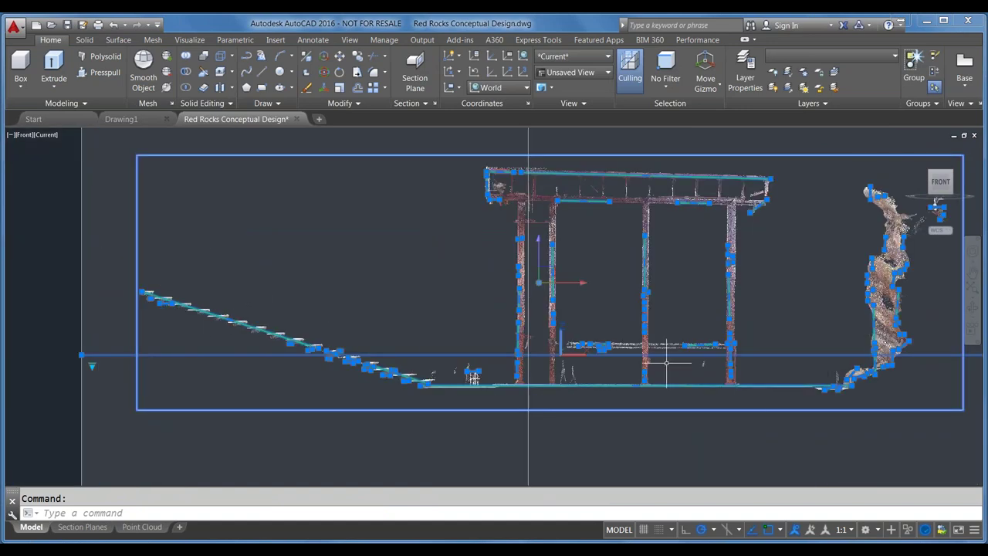
pyautogui.press('Escape')
pyautogui.moveTo(482, 384)
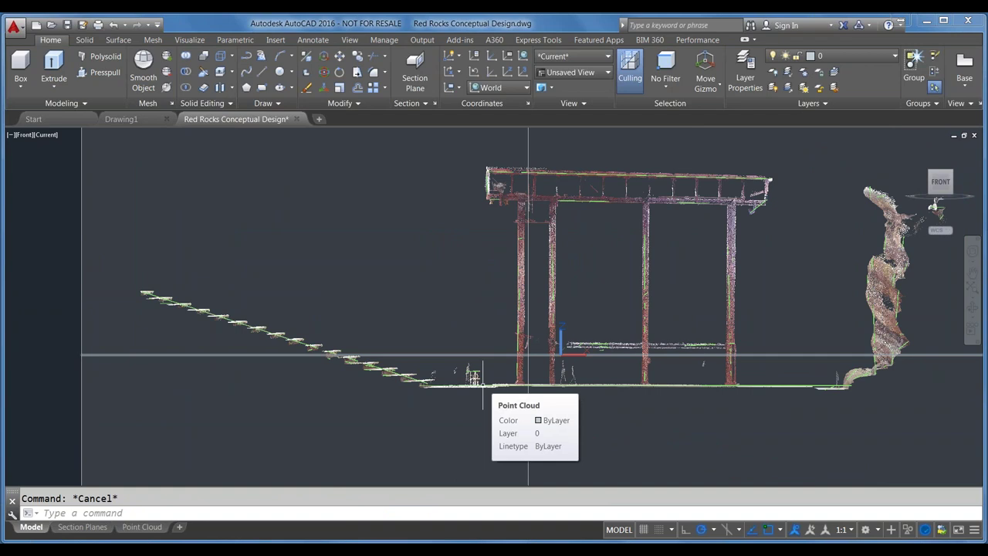
# Restore the saved view SectionPlaneSliceLeft and examine the stage structure in the point cloud slice from the side.
pyautogui.scroll(-3, 342, 333)
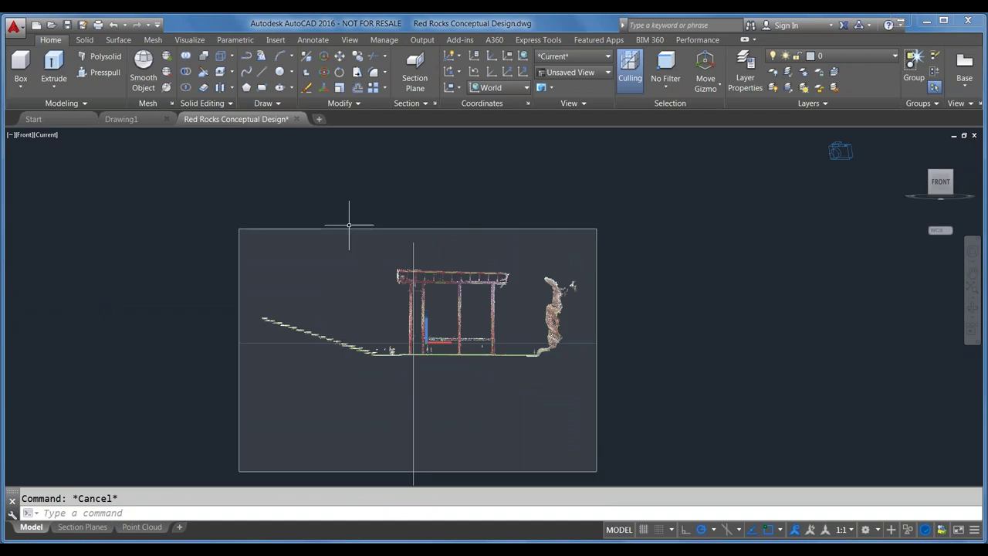
pyautogui.click(608, 71)
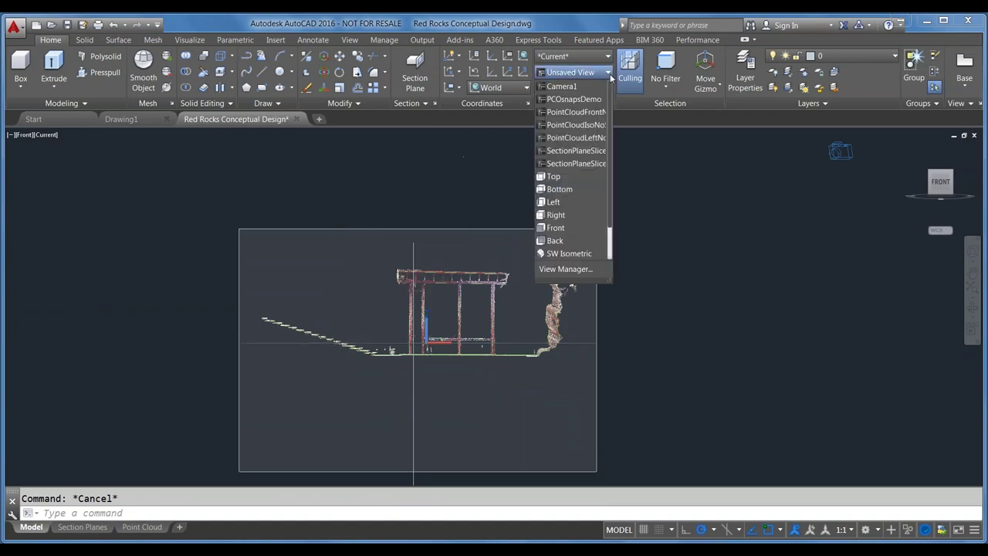
pyautogui.click(586, 164)
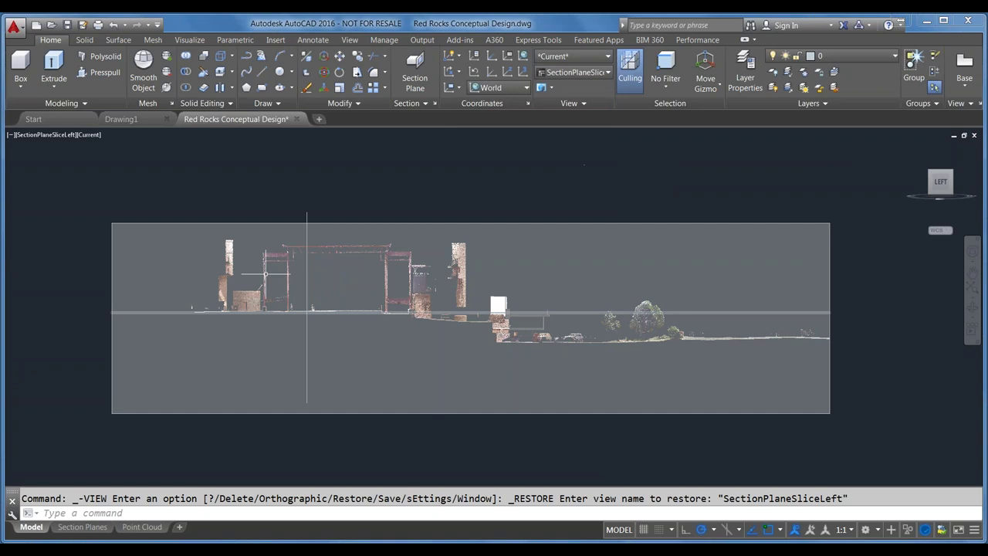
pyautogui.scroll(5, 208, 274)
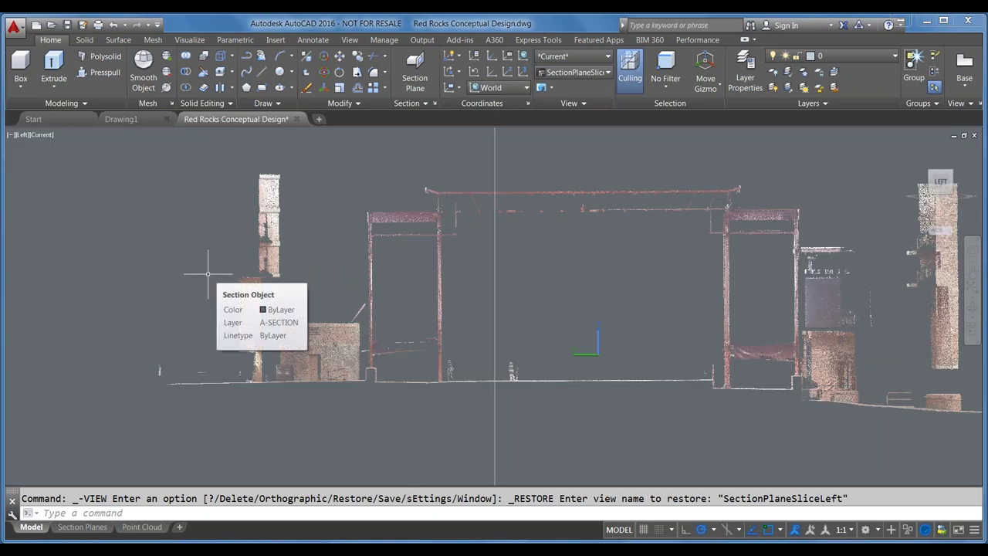
pyautogui.scroll(-5, 150, 291)
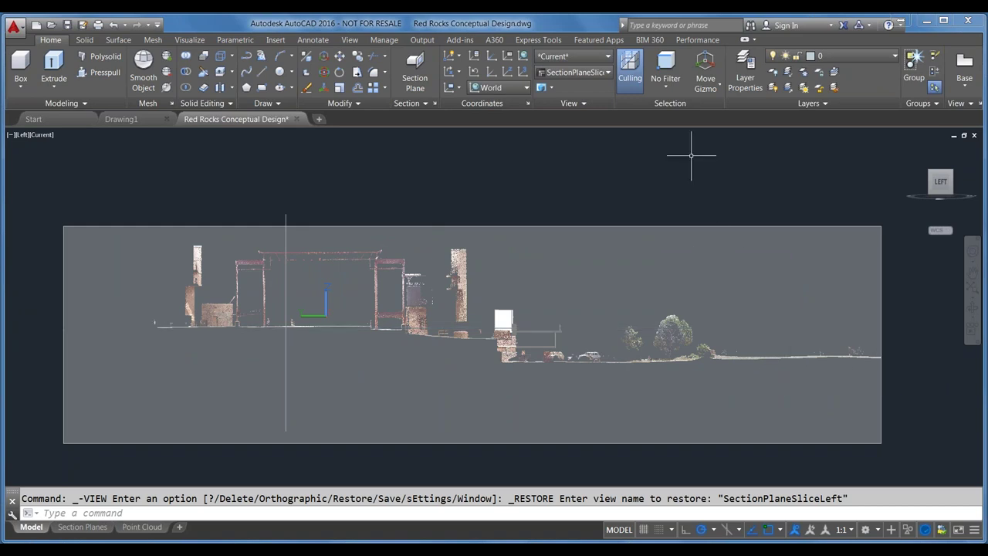
pyautogui.press('Escape')
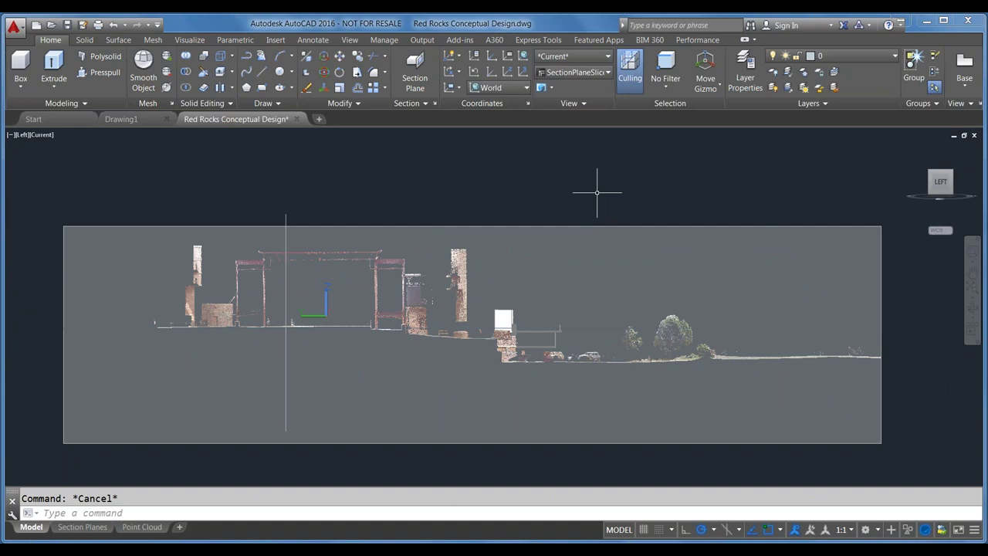
# Restore the saved view PCOsnapsDemo and check which 2D object snap modes are enabled.
pyautogui.click(573, 72)
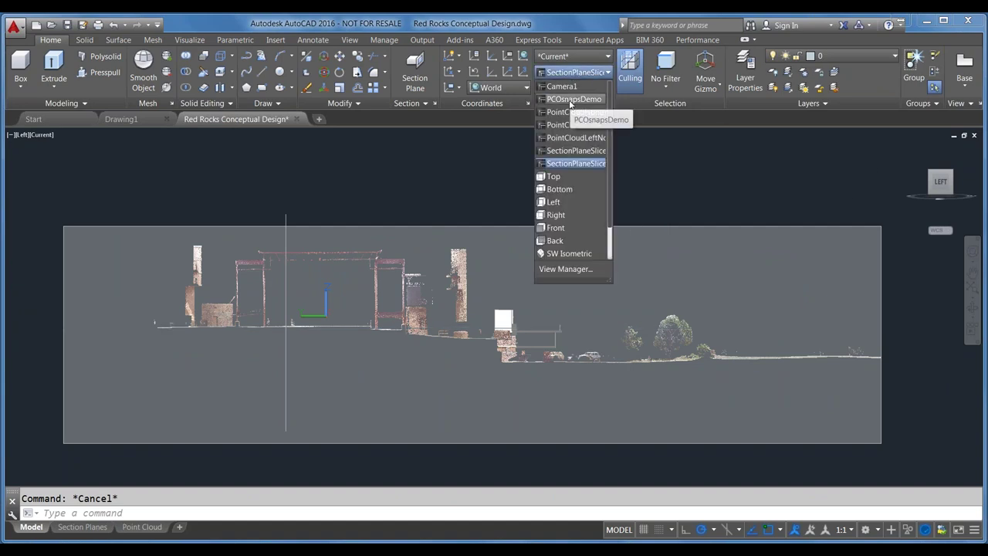
pyautogui.click(570, 104)
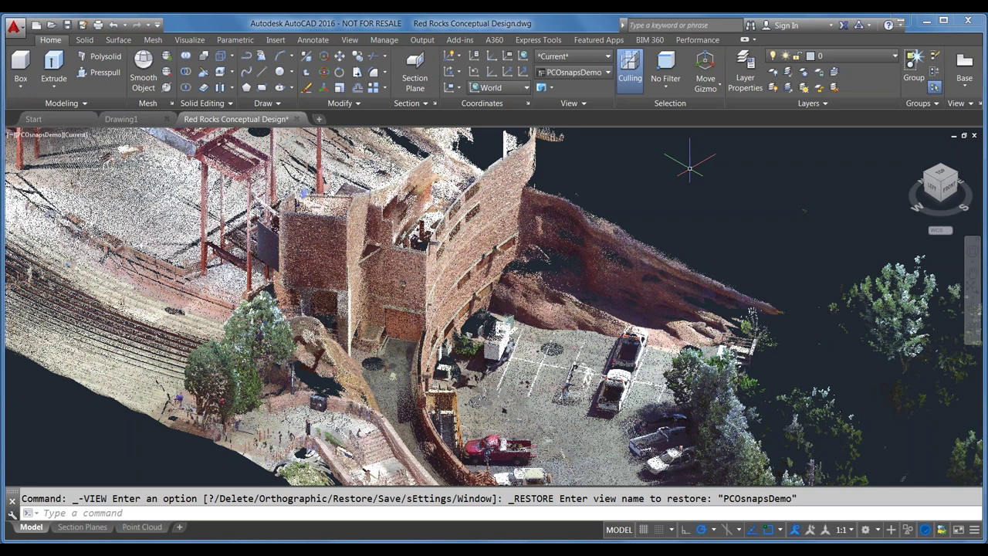
pyautogui.click(782, 531)
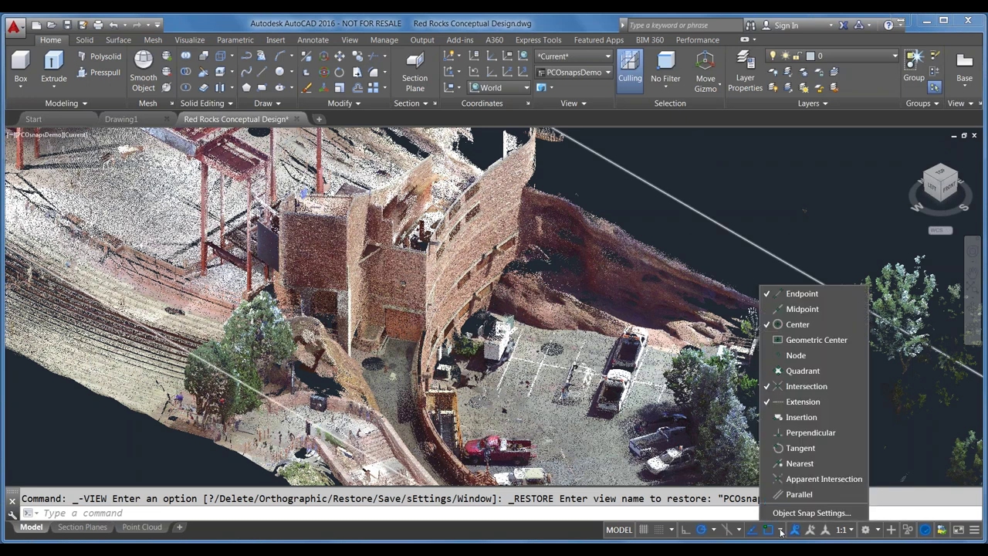
pyautogui.click(781, 532)
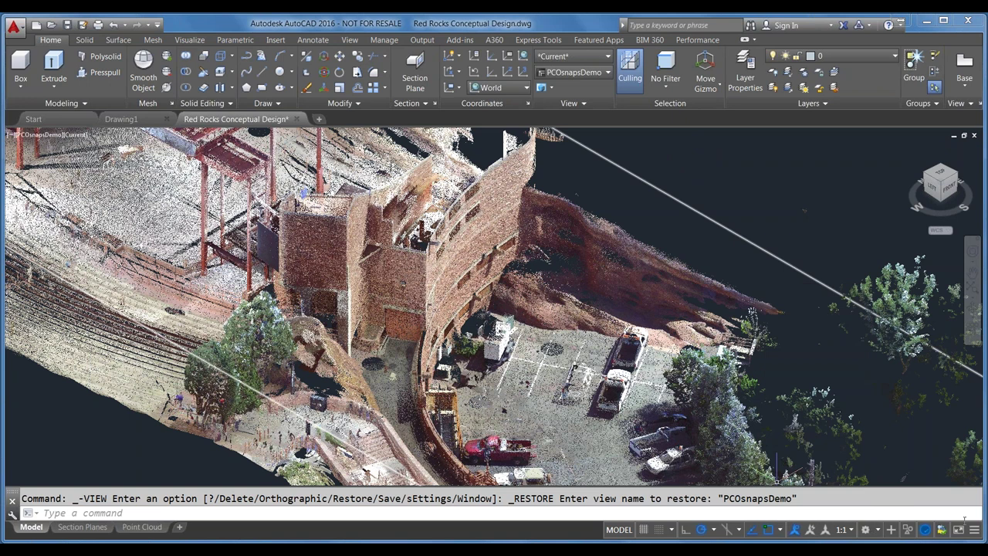
# Show the 3D Object Snap and Dynamic UCS toggles on the status bar.
pyautogui.click(974, 530)
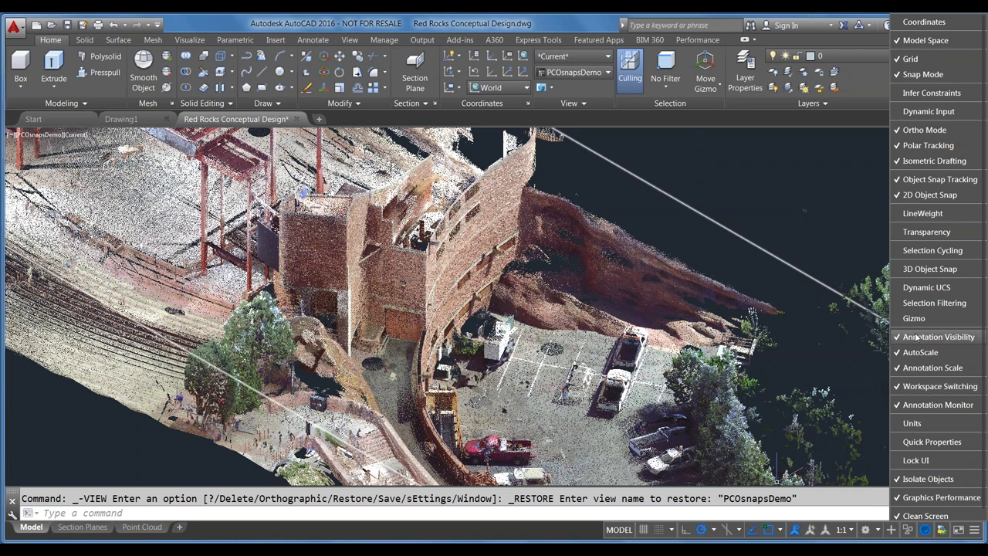
pyautogui.click(926, 272)
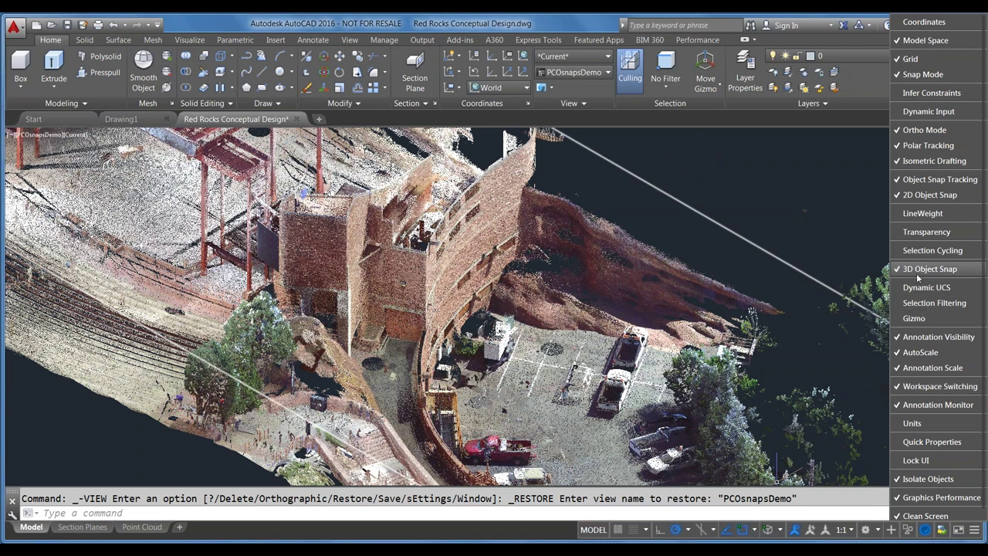
pyautogui.click(922, 290)
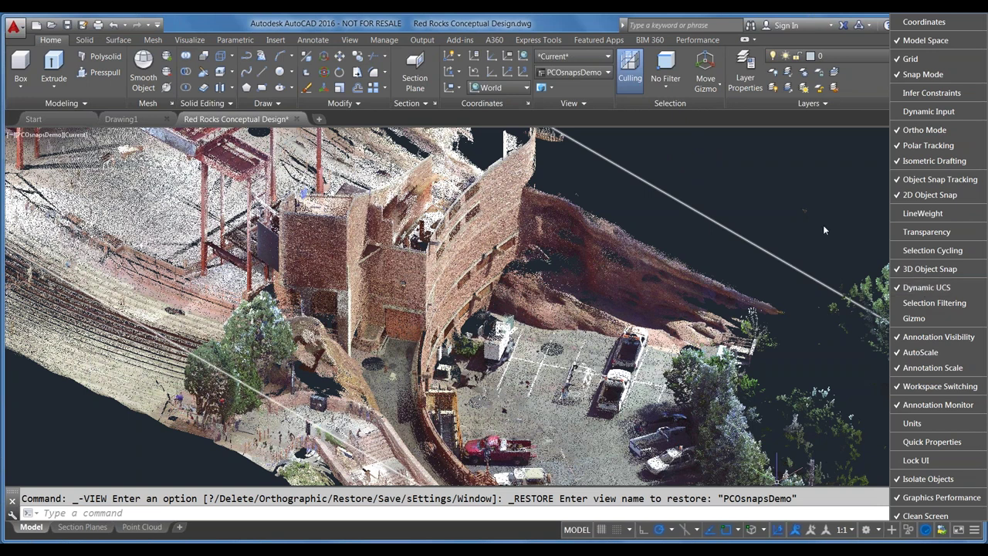
pyautogui.click(823, 225)
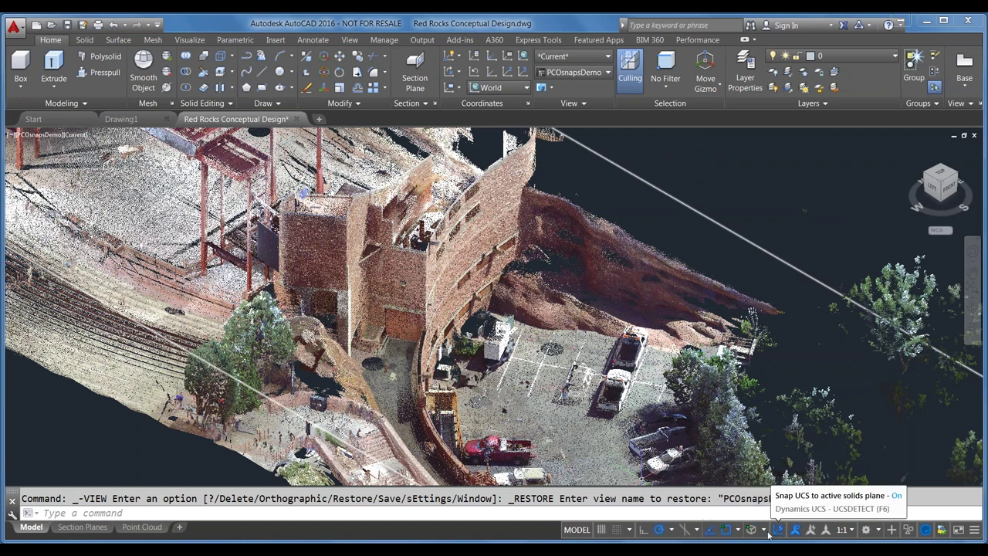
# Turn off 2D object snap and disable the Vertex and Center of face 3D snaps, leaving only Node of point cloud checked.
pyautogui.click(725, 530)
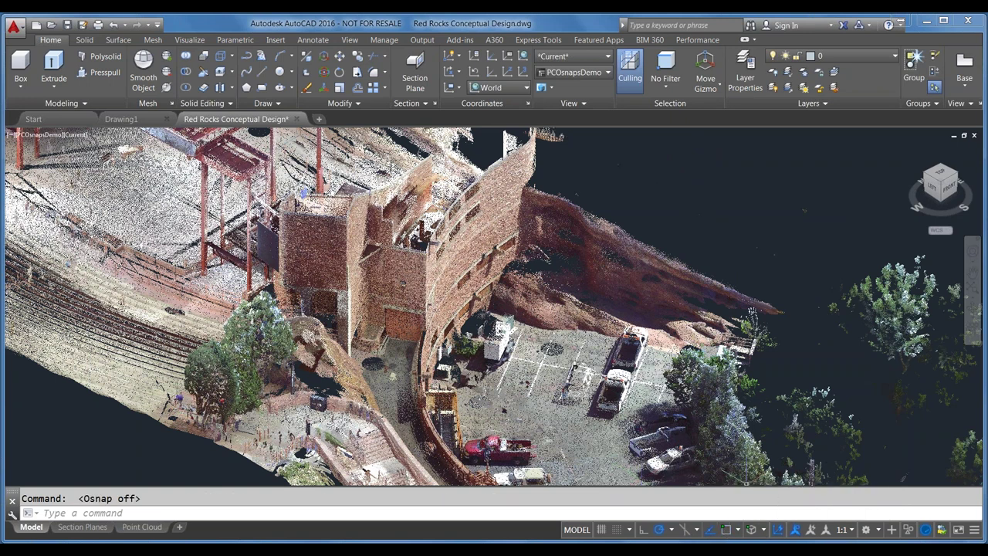
pyautogui.click(764, 531)
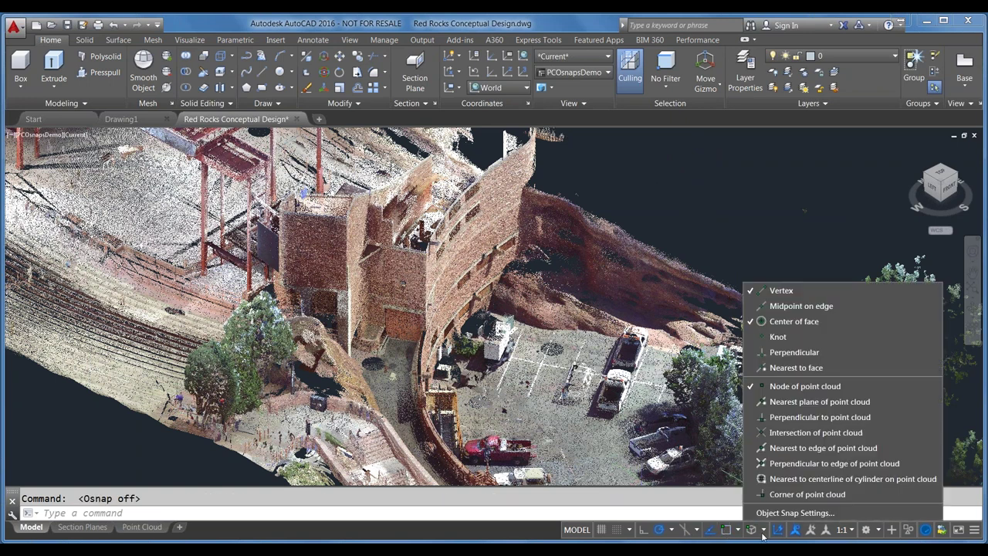
pyautogui.click(775, 321)
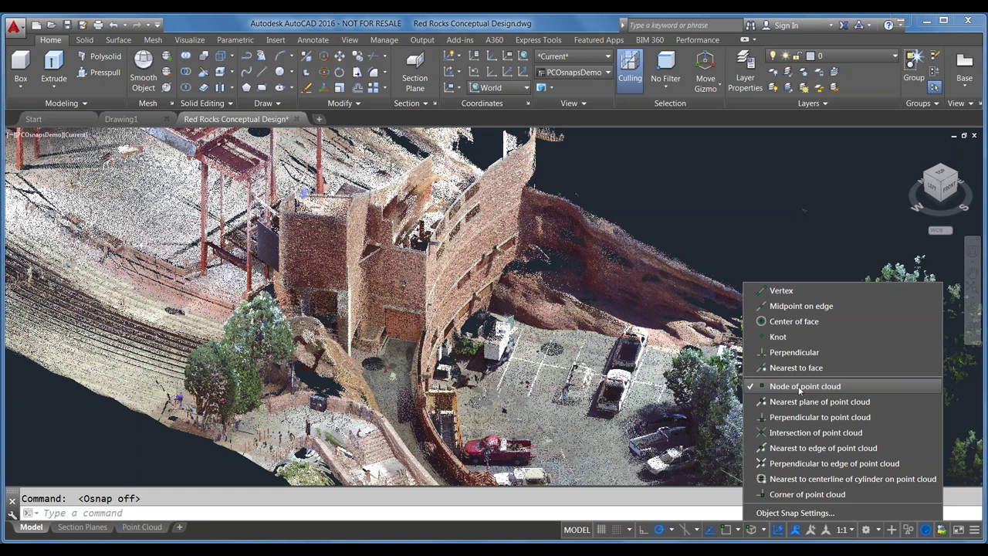
# Preview dynamic UCS plane detection over the rock slope with the Line command, cancelling it without drawing.
pyautogui.write('l')
pyautogui.press('Return')
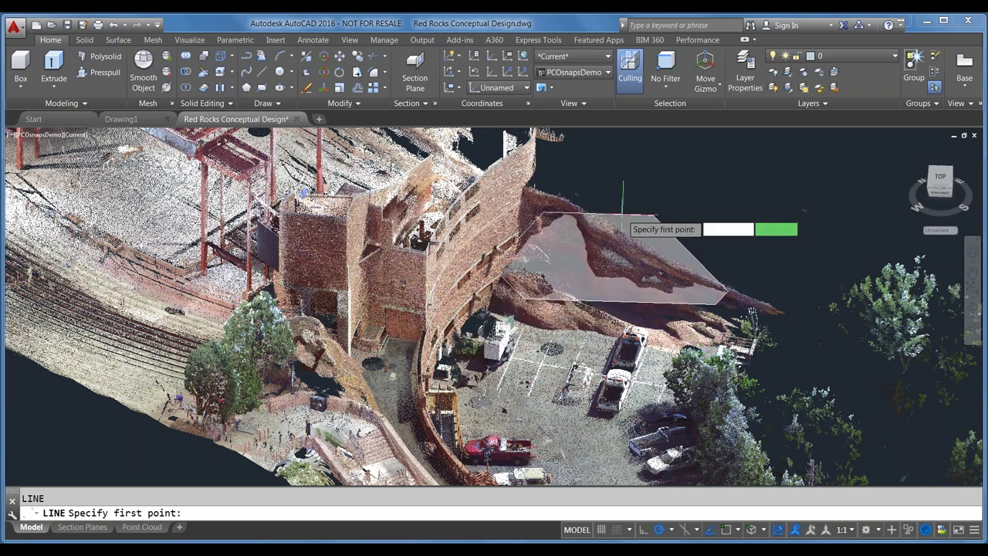
pyautogui.press('Escape')
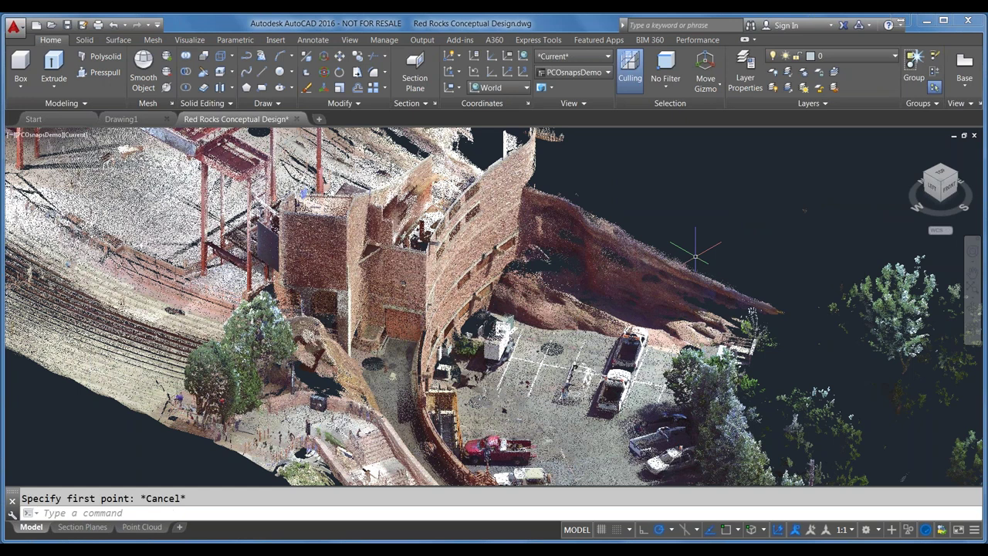
# Disable the Node of point cloud 3D object snap so that no 3D snap mode is selected.
pyautogui.click(764, 532)
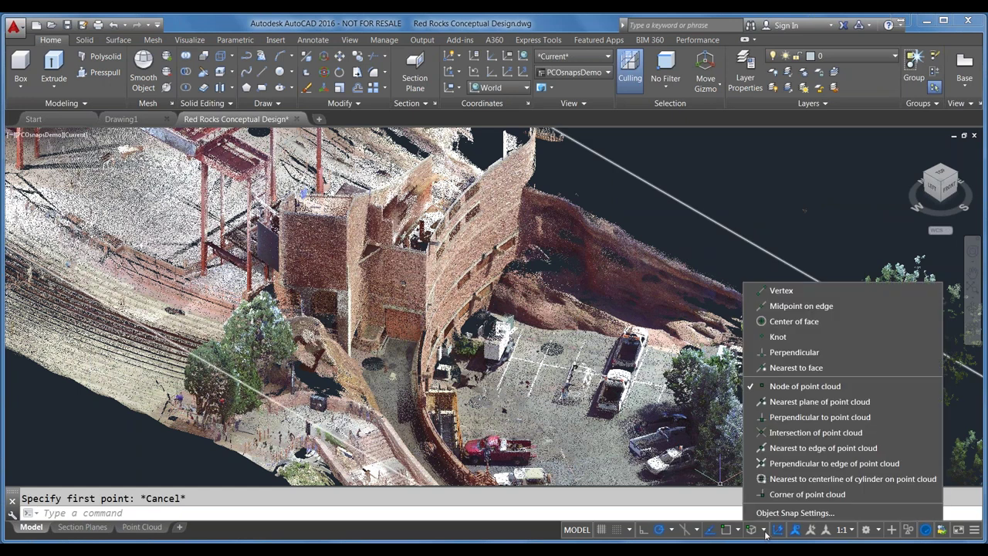
pyautogui.click(783, 386)
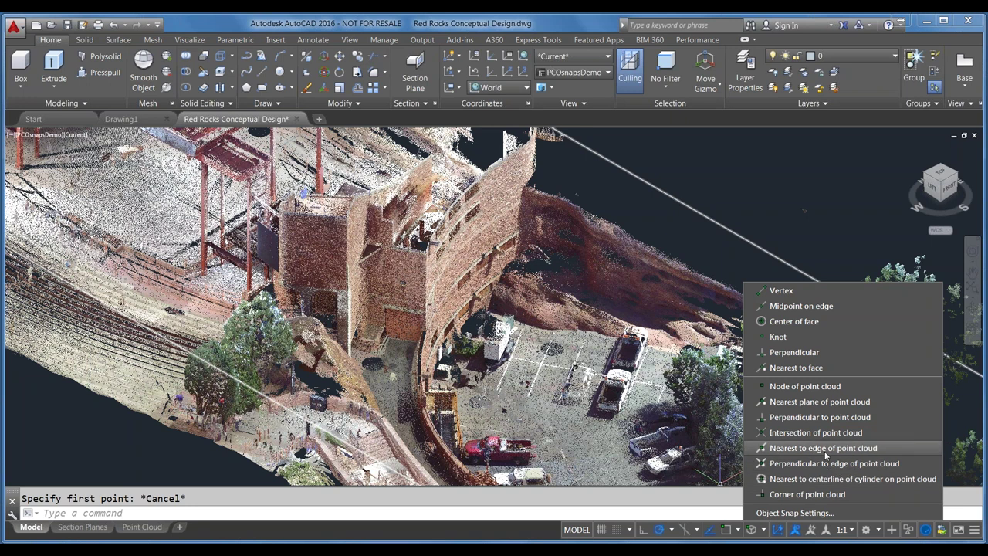
pyautogui.click(793, 196)
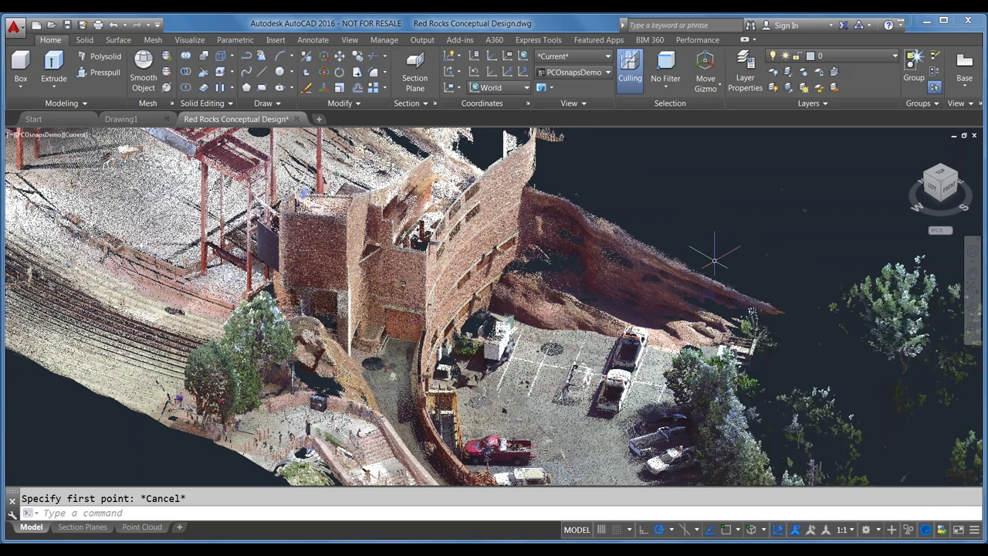
# Examine how the dynamic UCS aligns to the brick walls and parking lot during the Line command, cancelling without drawing.
pyautogui.press('Return')
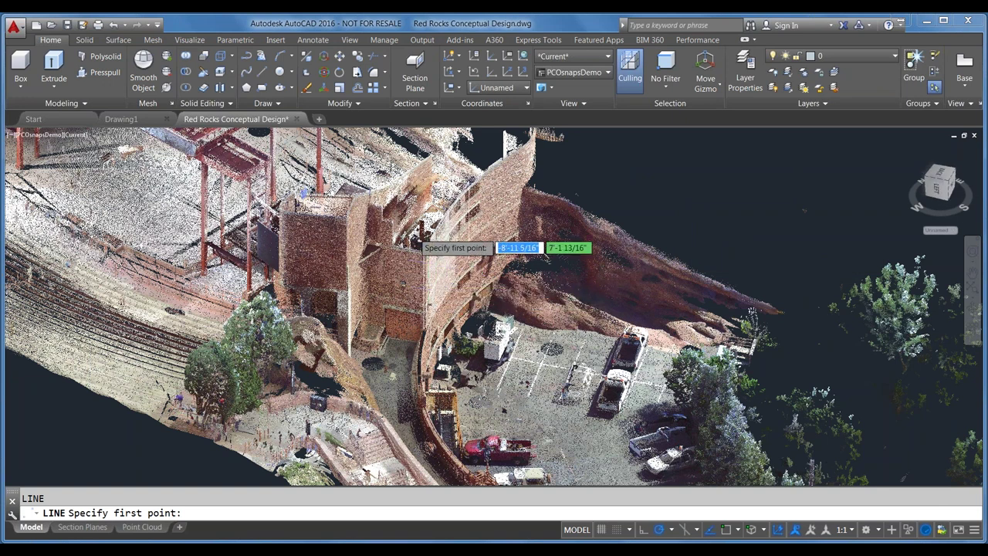
pyautogui.scroll(4, 421, 238)
pyautogui.scroll(3, 418, 287)
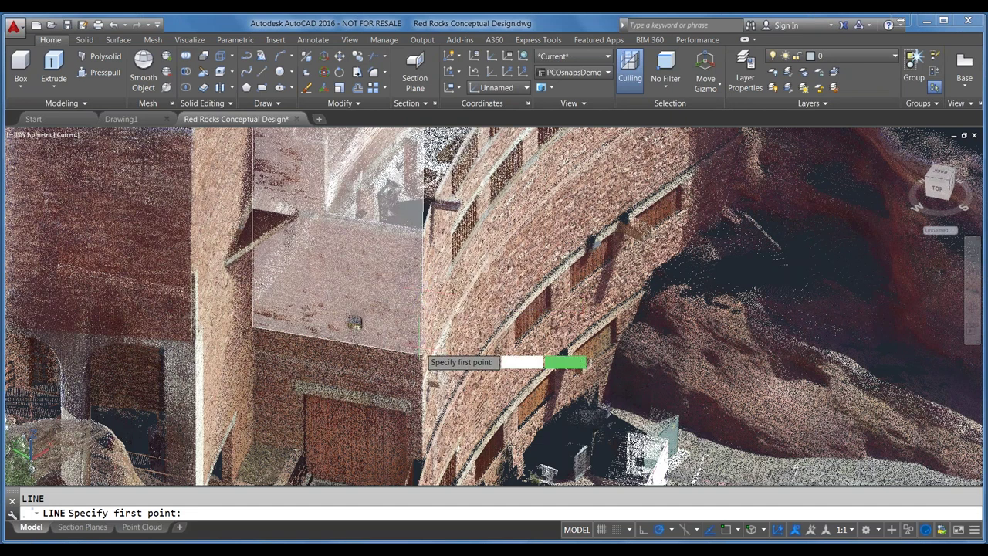
pyautogui.scroll(-3, 423, 395)
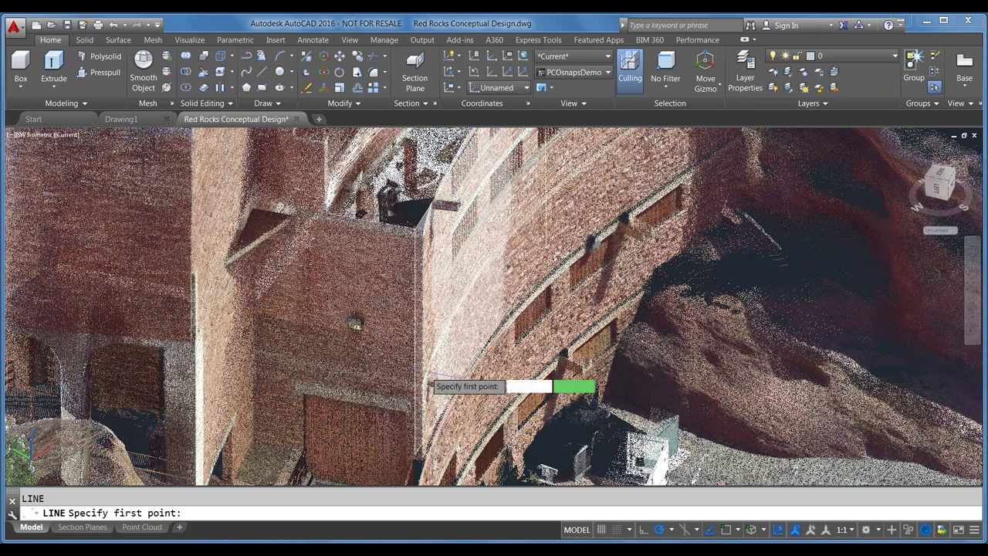
pyautogui.keyDown('shift'); pyautogui.moveTo(452, 269); pyautogui.dragTo(540, 278, button='middle'); pyautogui.keyUp('shift')
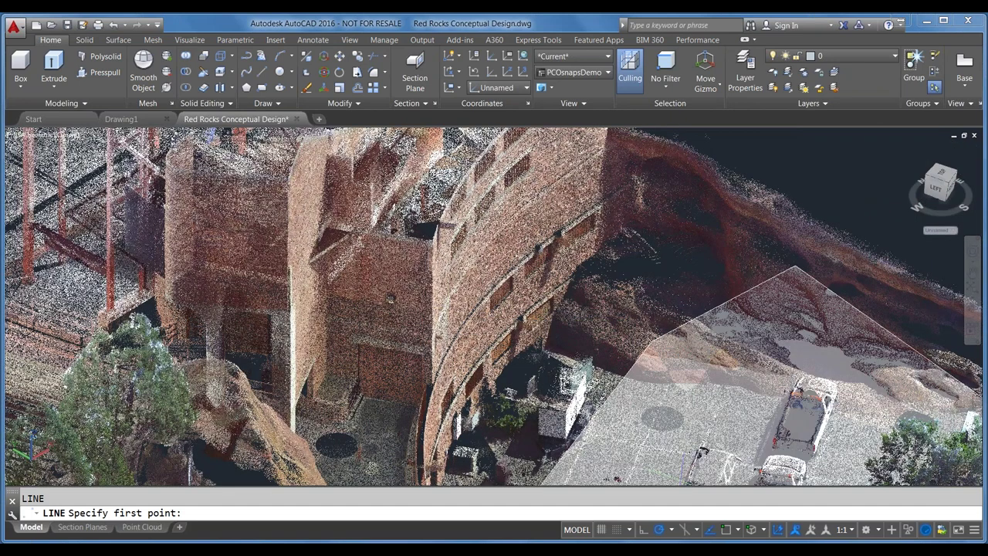
pyautogui.click(763, 530)
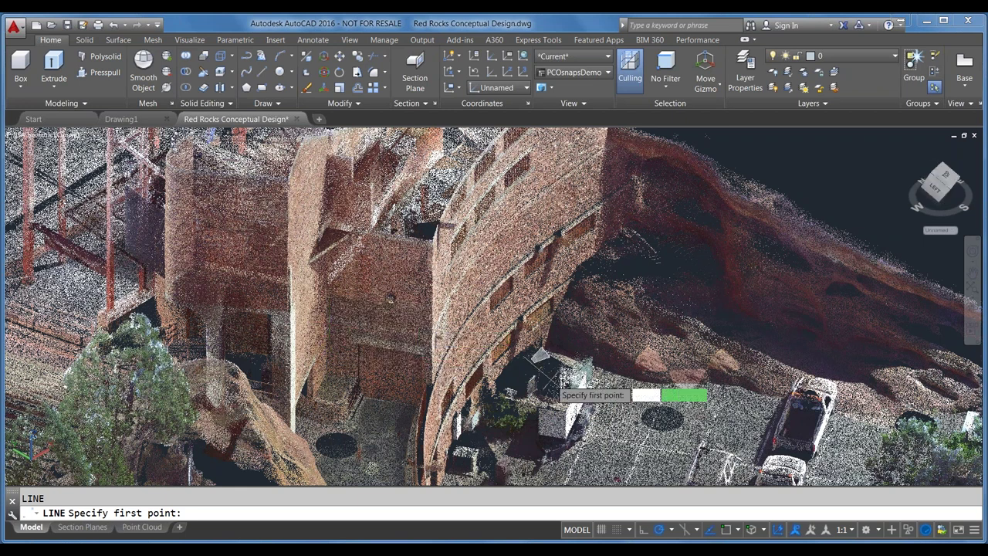
pyautogui.press('Escape')
pyautogui.press('Return')
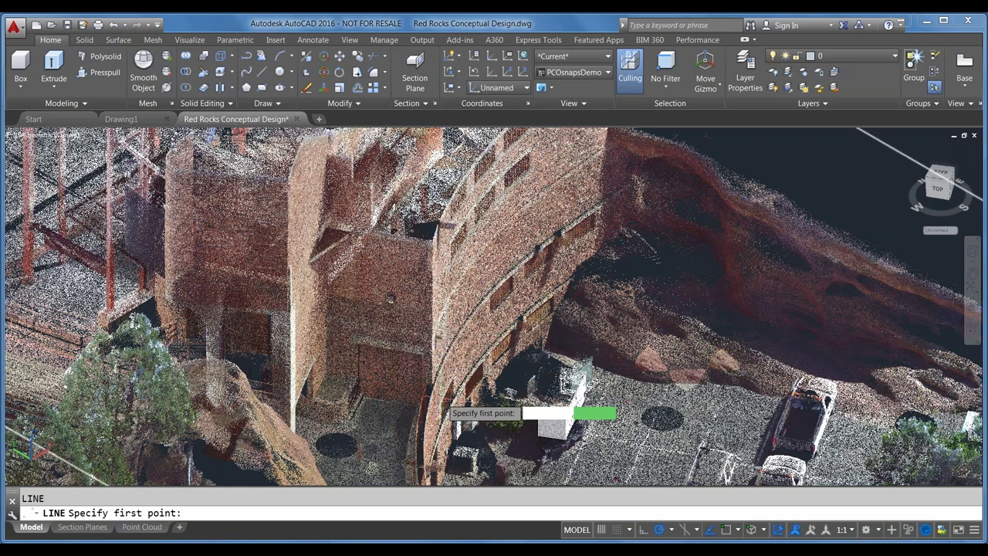
pyautogui.press('Escape')
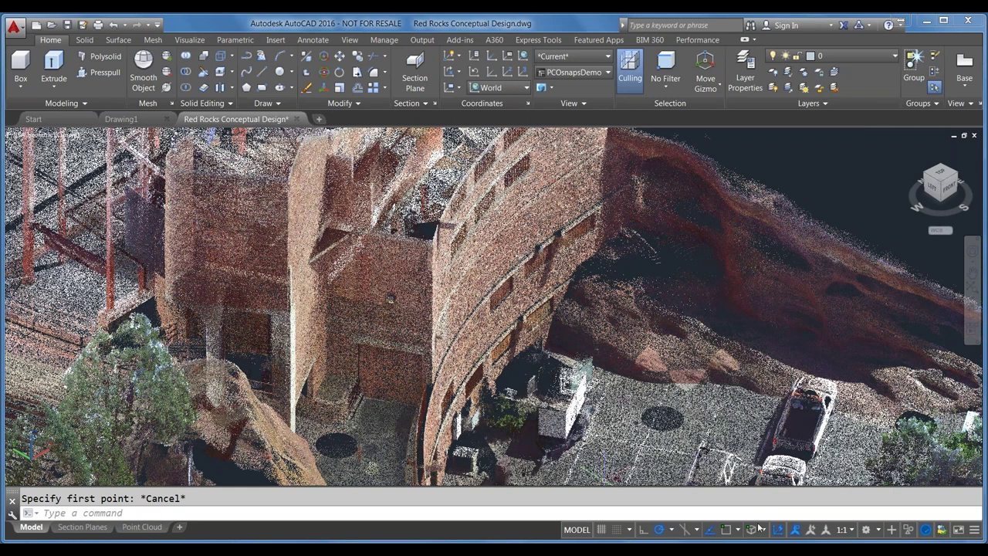
# Turn on 3D object snap with Nearest to edge of point cloud as the only active mode.
pyautogui.click(752, 530)
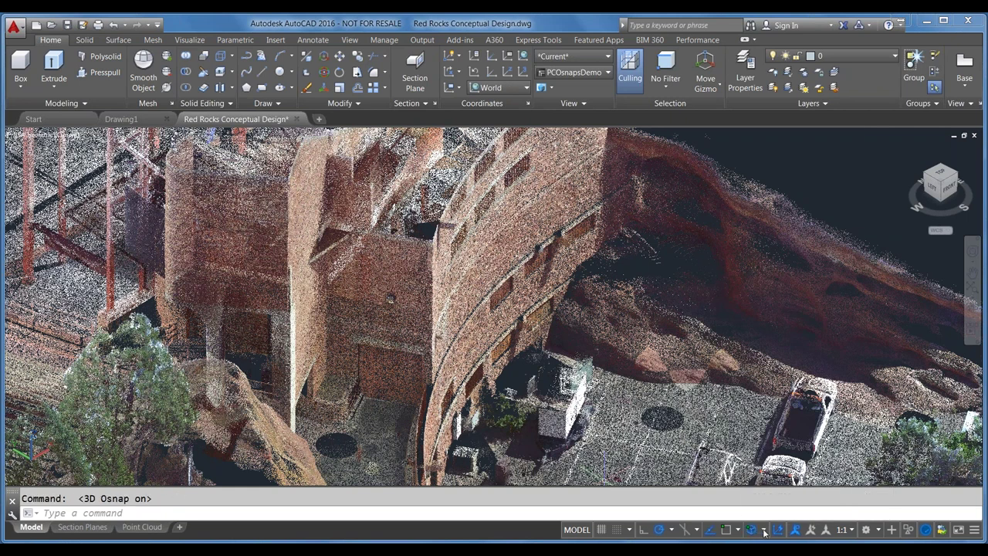
pyautogui.click(765, 530)
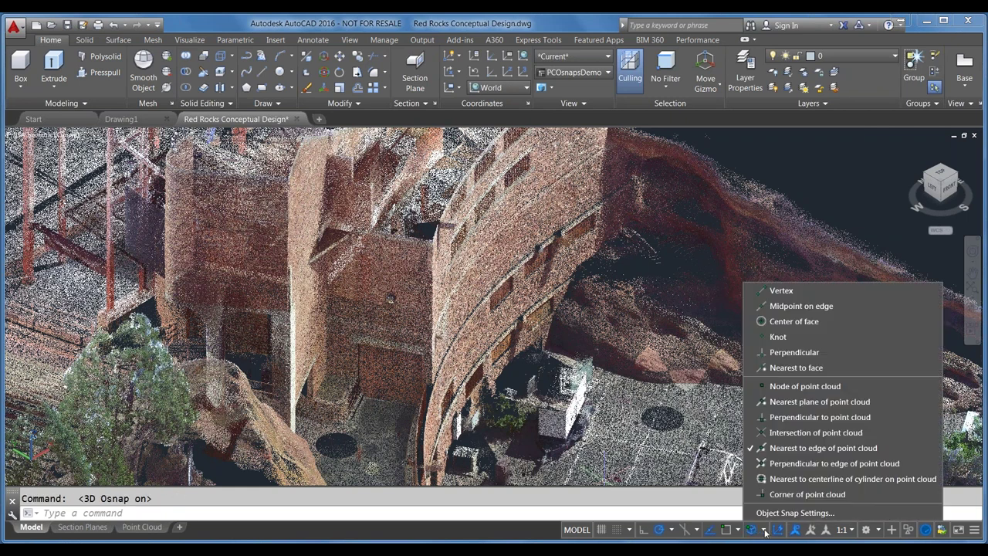
pyautogui.click(787, 449)
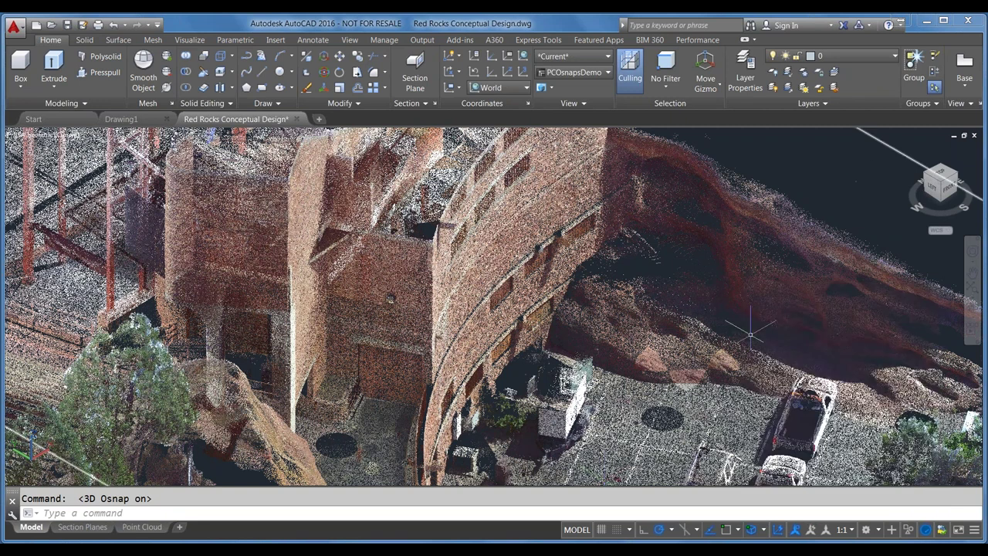
pyautogui.write('line')
pyautogui.press('Return')
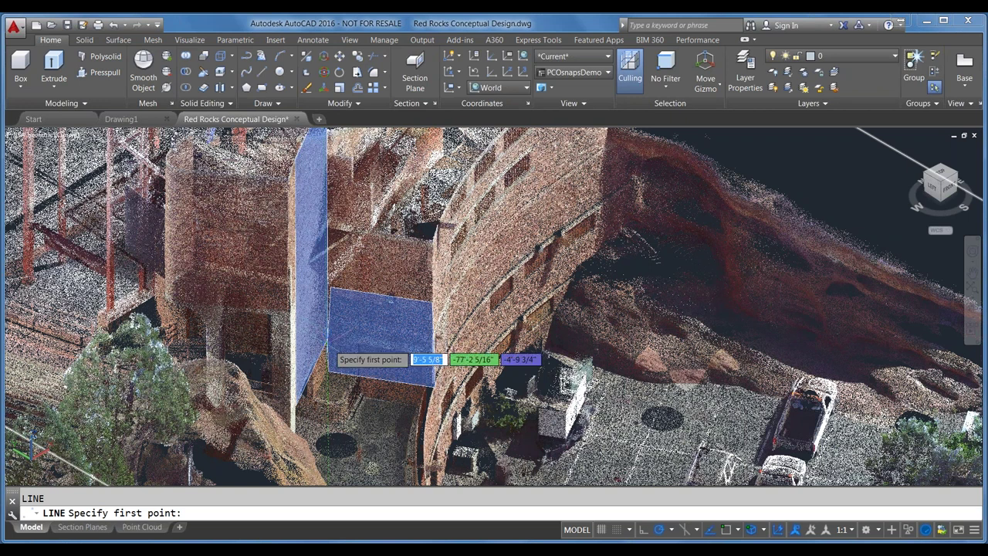
pyautogui.click(328, 331)
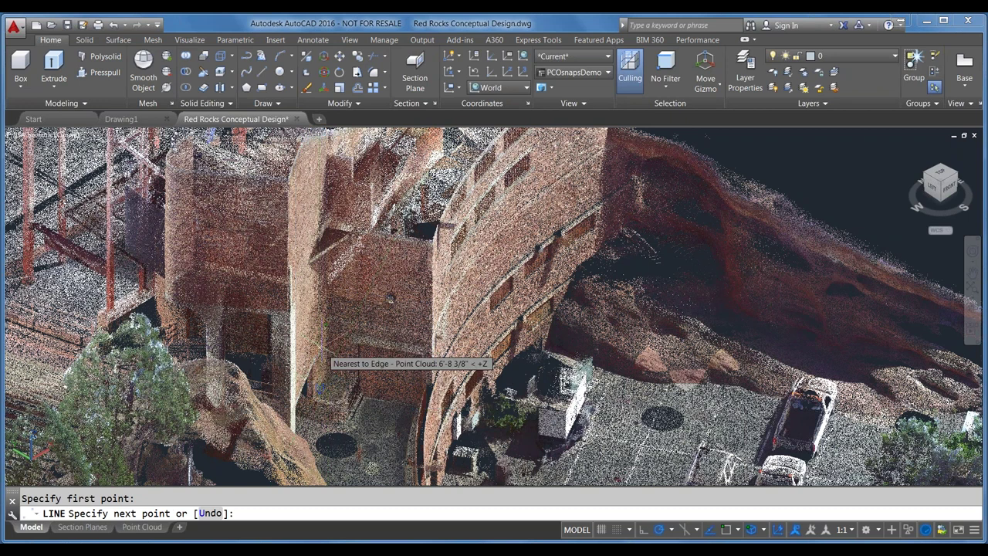
pyautogui.press('Escape')
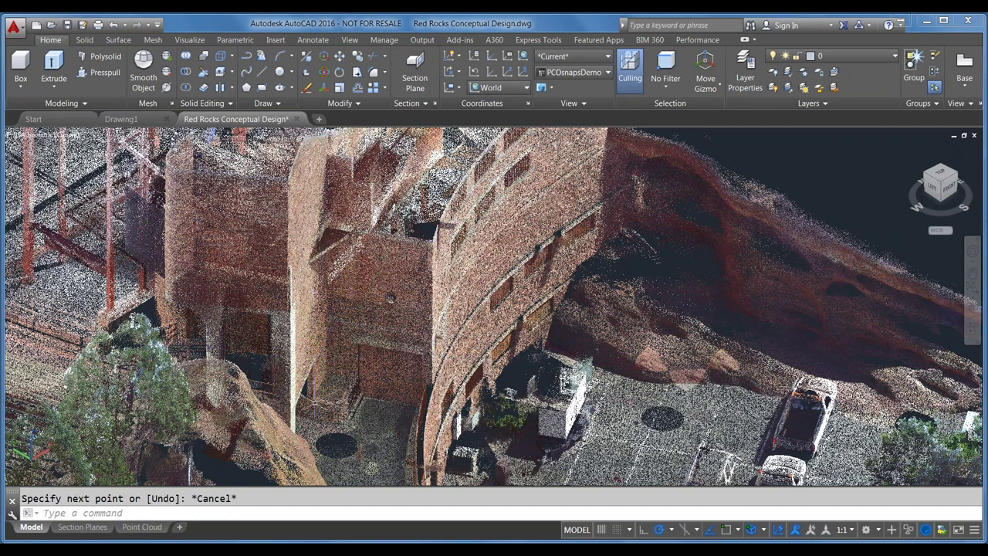
# Draw a line down the vertical edge where the flat brick wall meets the curved wall, snapping to the point cloud edge.
pyautogui.press('Return')
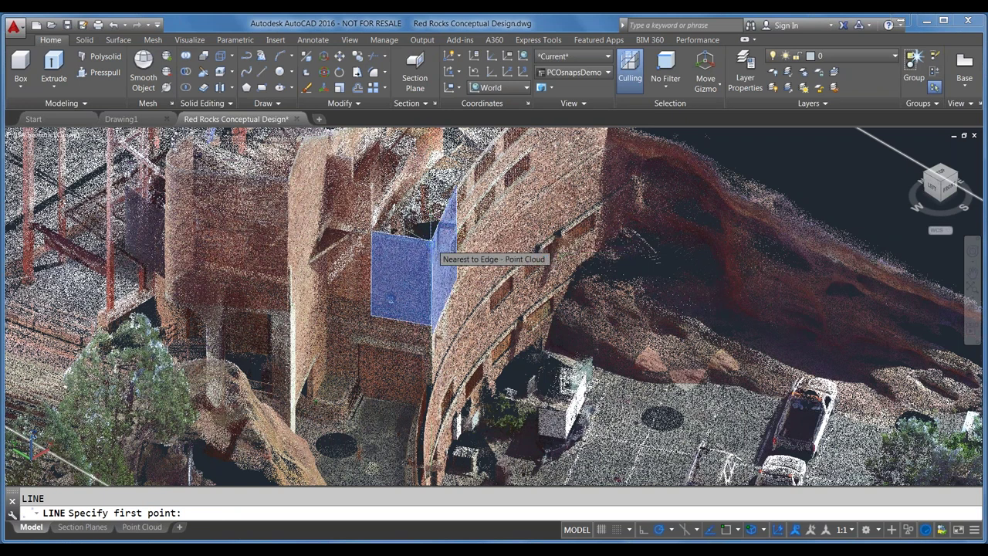
pyautogui.click(433, 249)
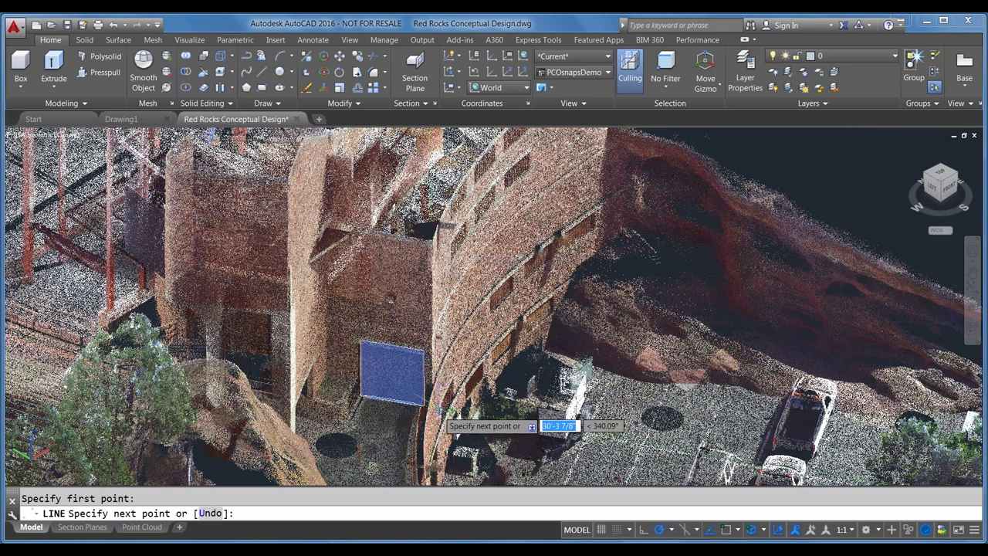
pyautogui.scroll(3, 437, 378)
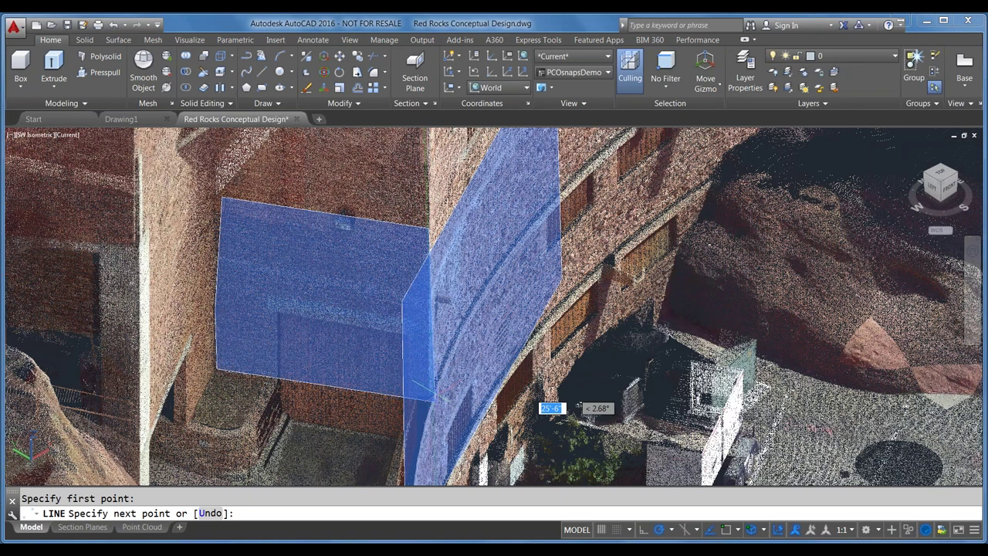
pyautogui.click(581, 407)
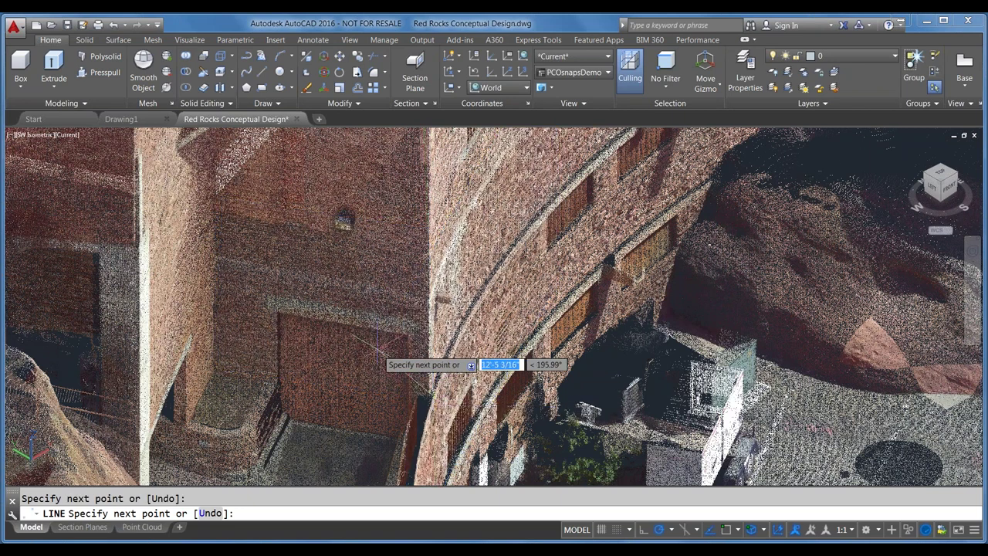
pyautogui.press('Return')
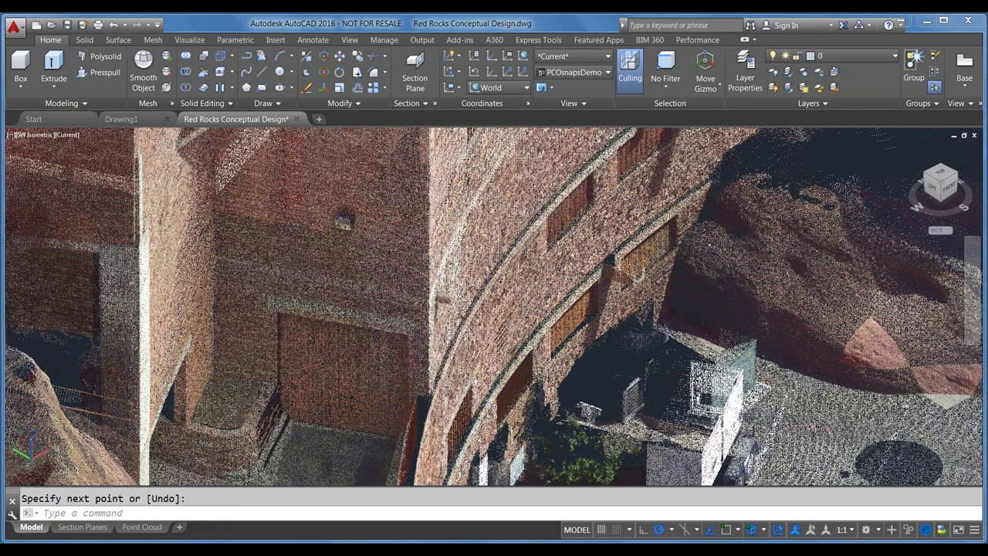
# Set the point cloud's transparency to 60 and clear the selection.
pyautogui.scroll(-3, 443, 274)
pyautogui.scroll(3, 423, 184)
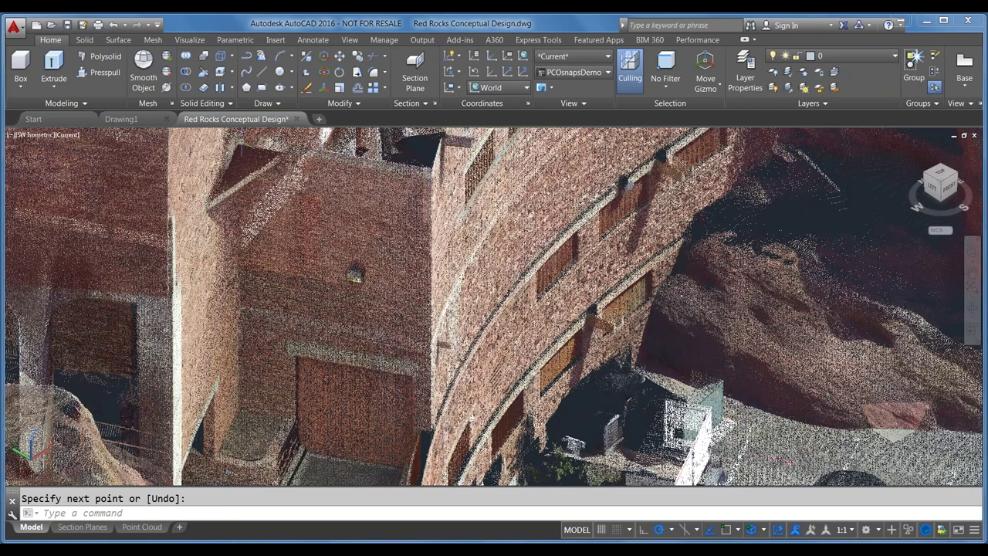
pyautogui.click(309, 282)
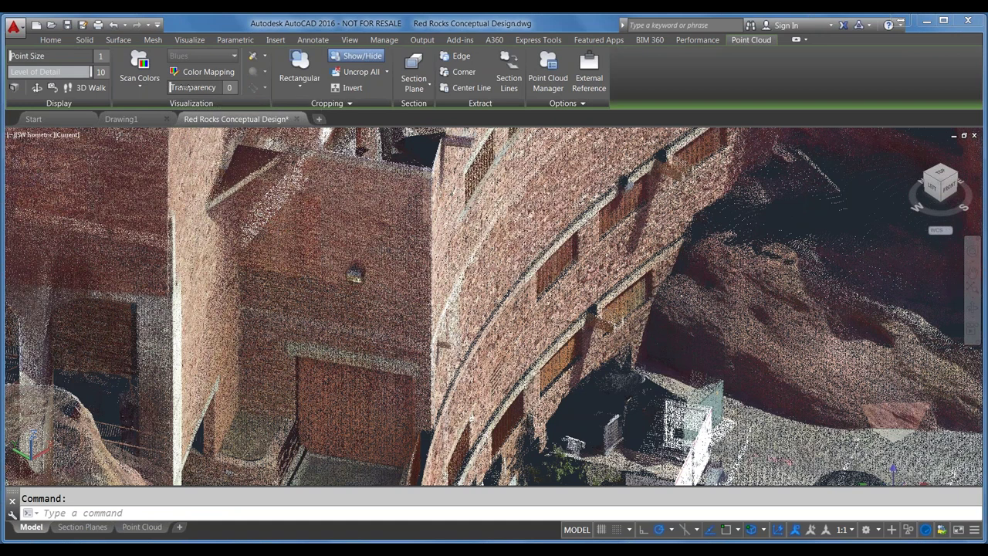
pyautogui.moveTo(179, 88); pyautogui.dragTo(202, 87)
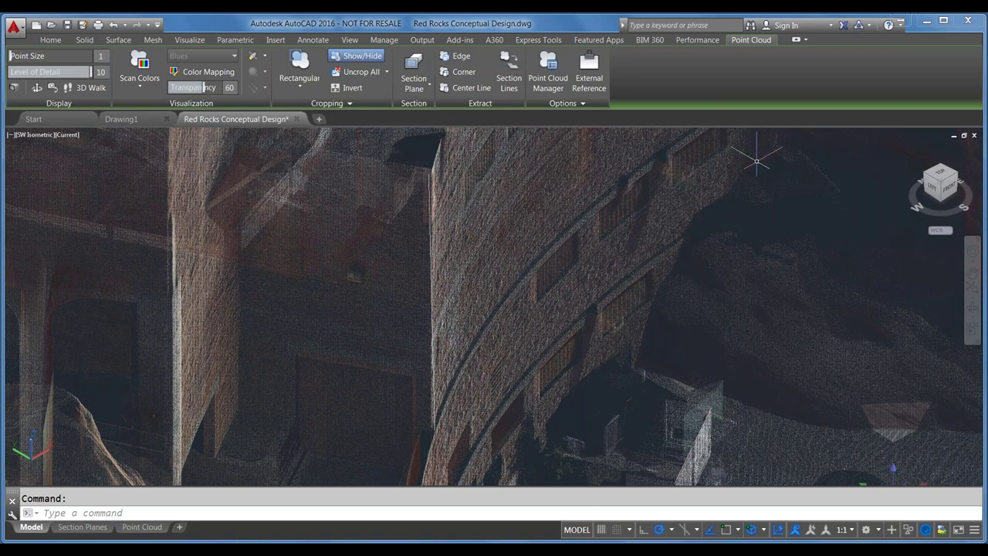
pyautogui.scroll(-5, 320, 223)
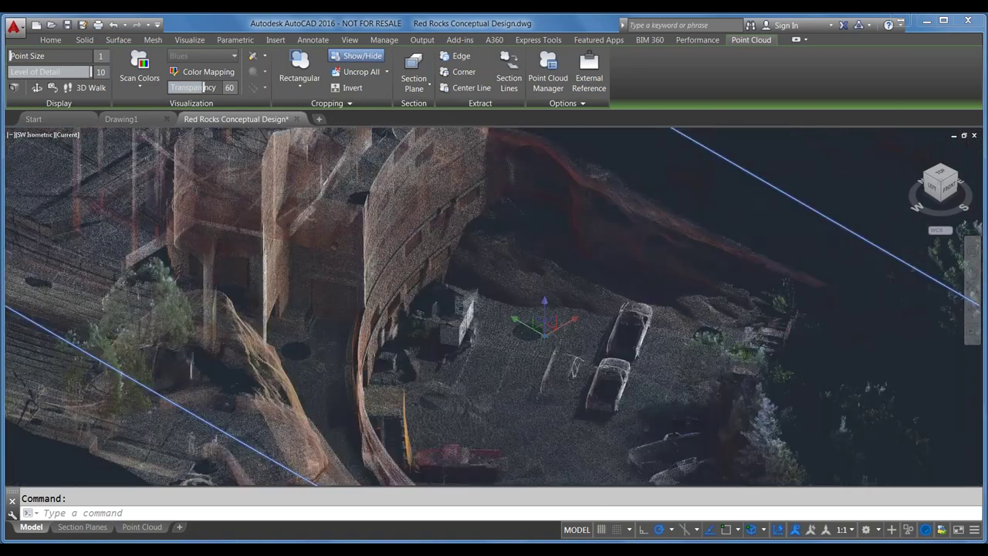
pyautogui.press('Escape')
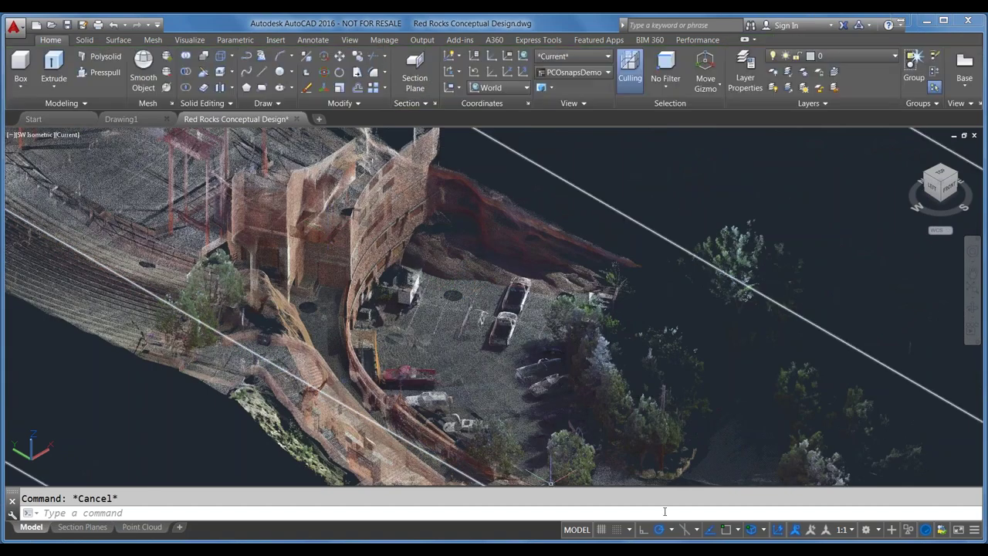
# Switch the 3D snap to Corner of point cloud and draw a vertical line about 14 ft up from the corner where both brick walls meet the ground.
pyautogui.click(764, 530)
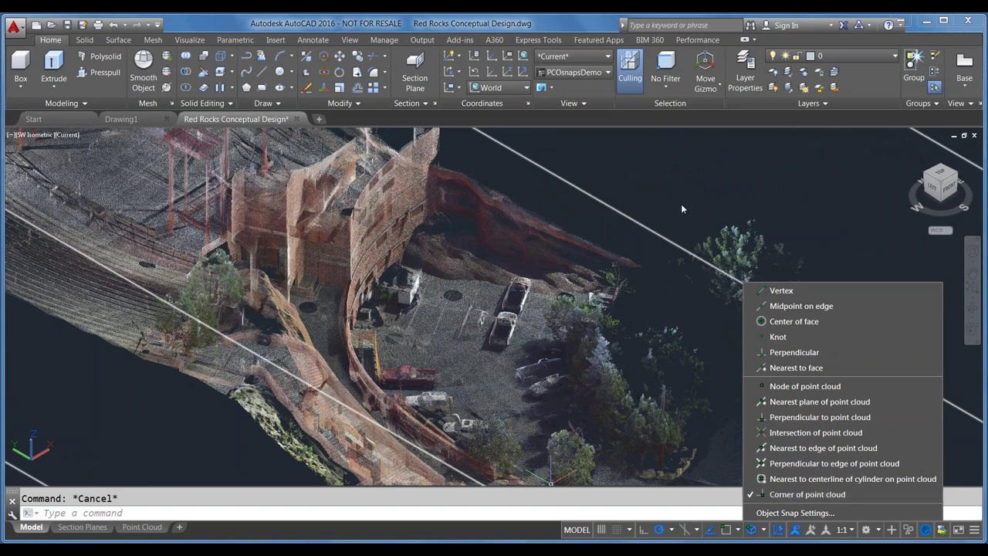
pyautogui.write('l')
pyautogui.press('Return')
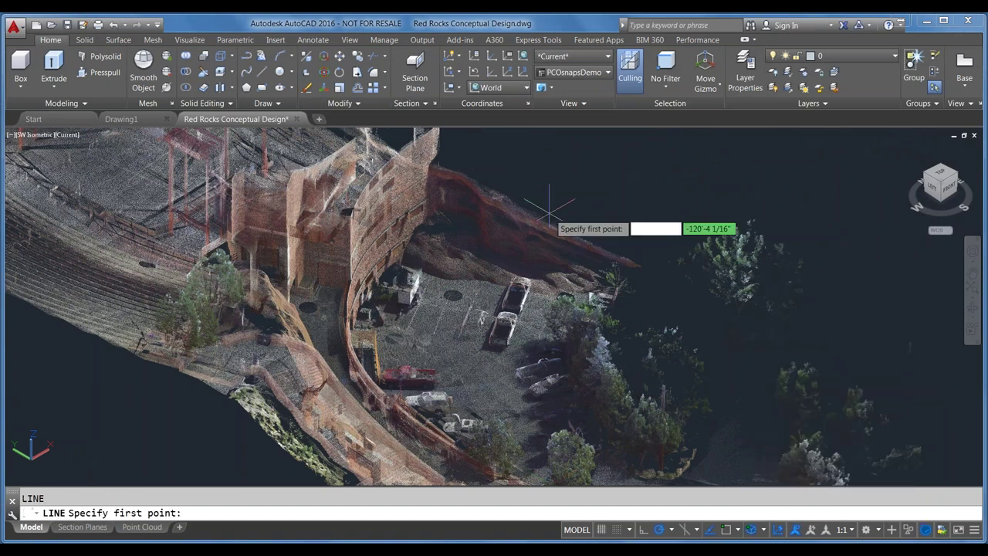
pyautogui.scroll(5, 314, 267)
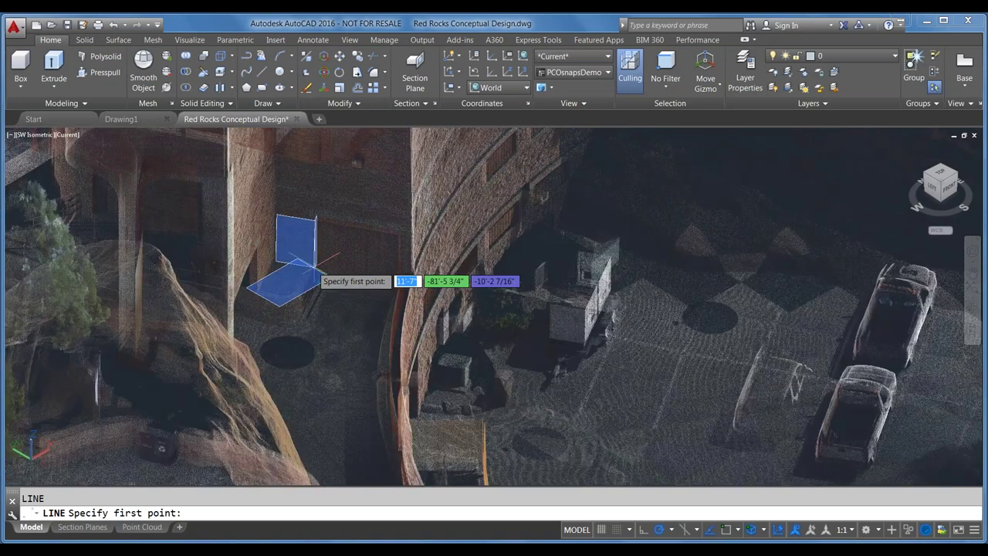
pyautogui.scroll(5, 314, 267)
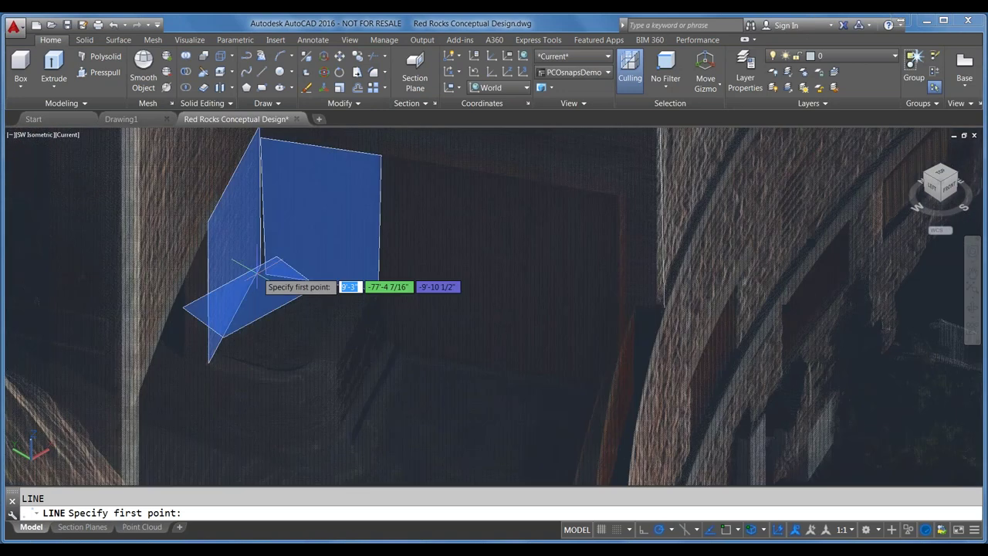
pyautogui.click(260, 264)
pyautogui.scroll(-5, 262, 270)
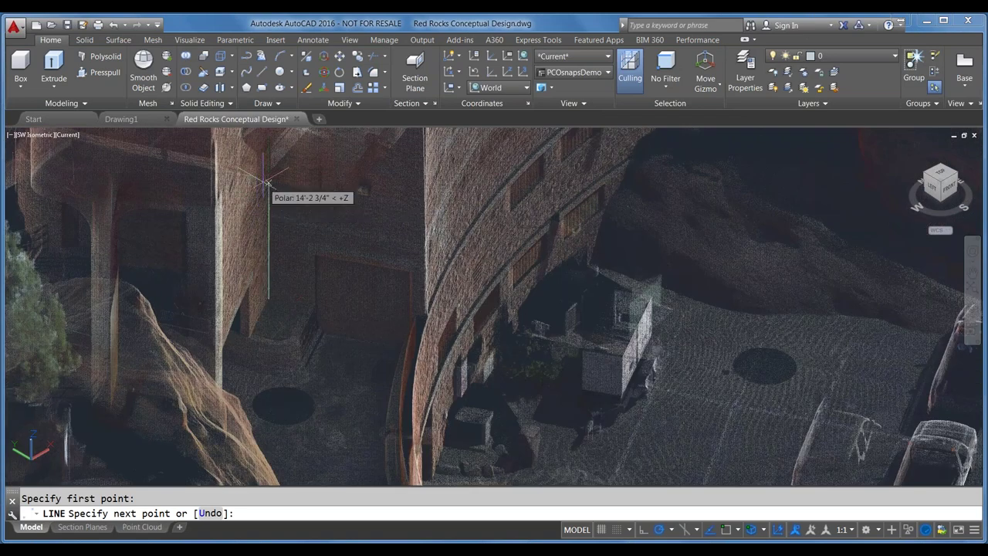
pyautogui.click(269, 176)
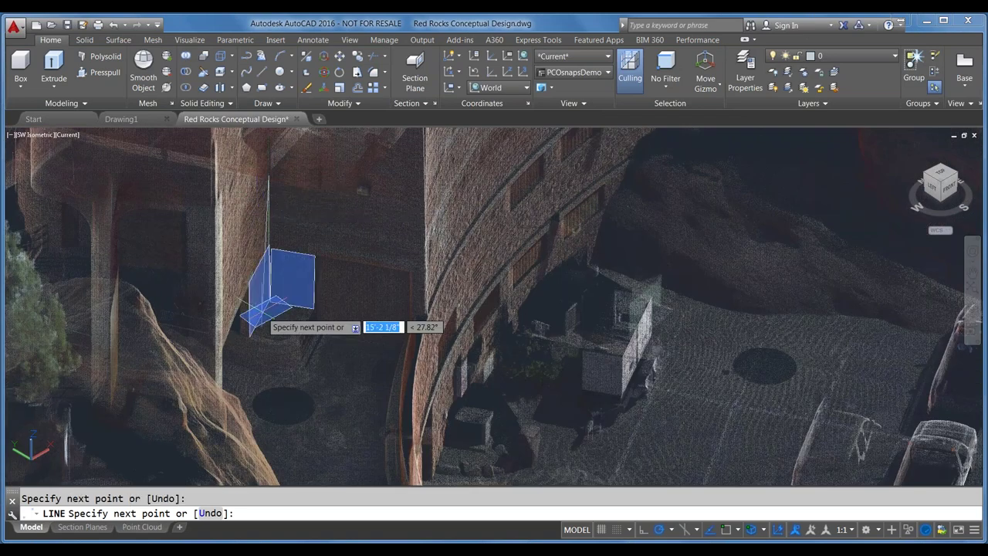
pyautogui.press('Escape')
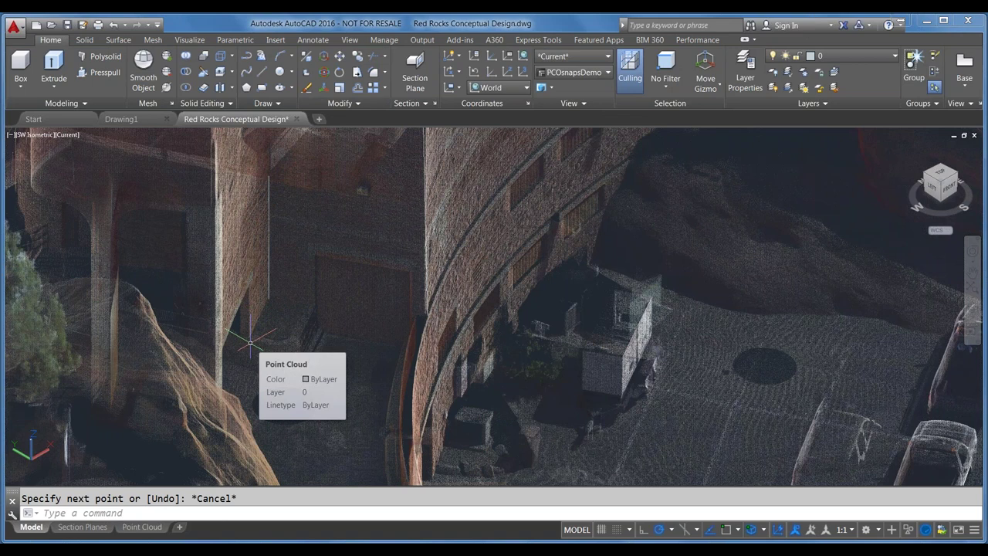
# Replace the Corner of point cloud 3D snap with Nearest to centerline of cylinder on point cloud.
pyautogui.scroll(-3, 317, 273)
pyautogui.scroll(-2, 386, 299)
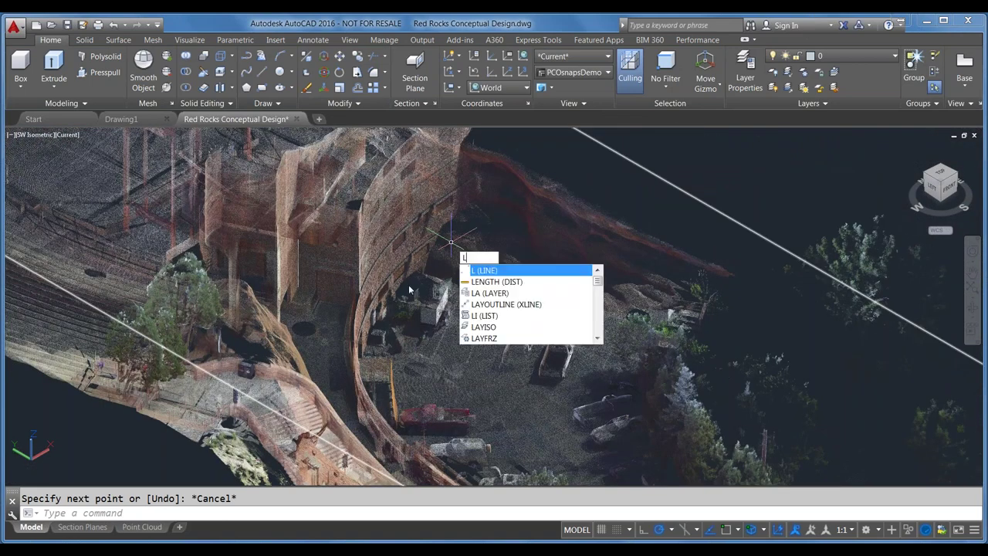
pyautogui.press('Escape')
pyautogui.click(765, 530)
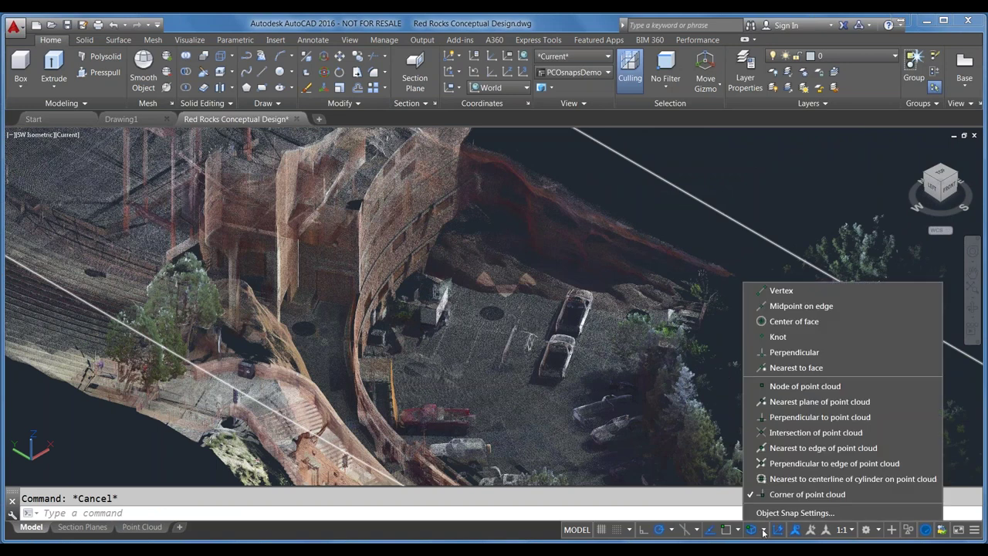
pyautogui.click(795, 494)
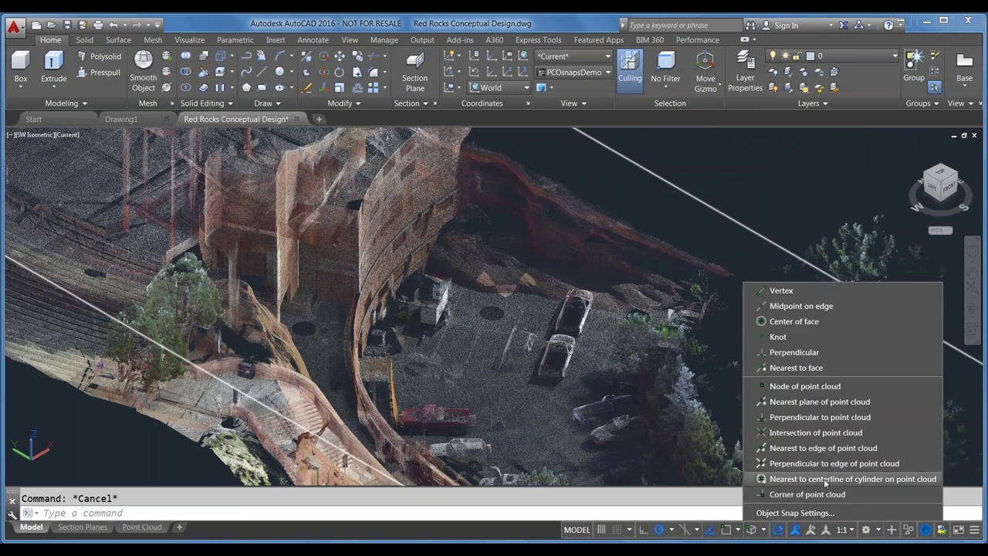
pyautogui.click(752, 200)
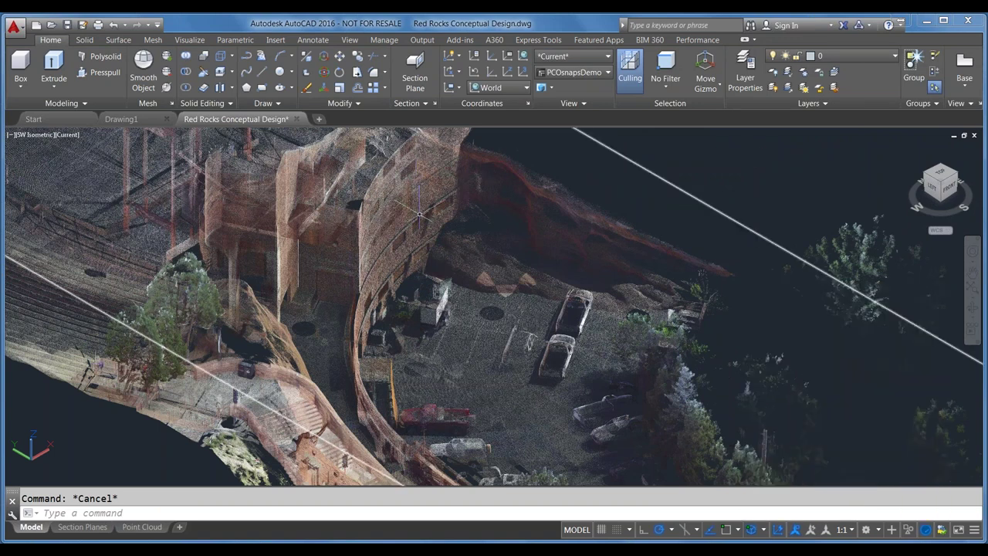
# Draw a vertical line down the centerline of the cylinder inferred from the curved brick wall, starting at a centerline snap point.
pyautogui.keyDown('shift'); pyautogui.moveTo(420, 214); pyautogui.dragTo(432, 286, button='middle'); pyautogui.keyUp('shift')
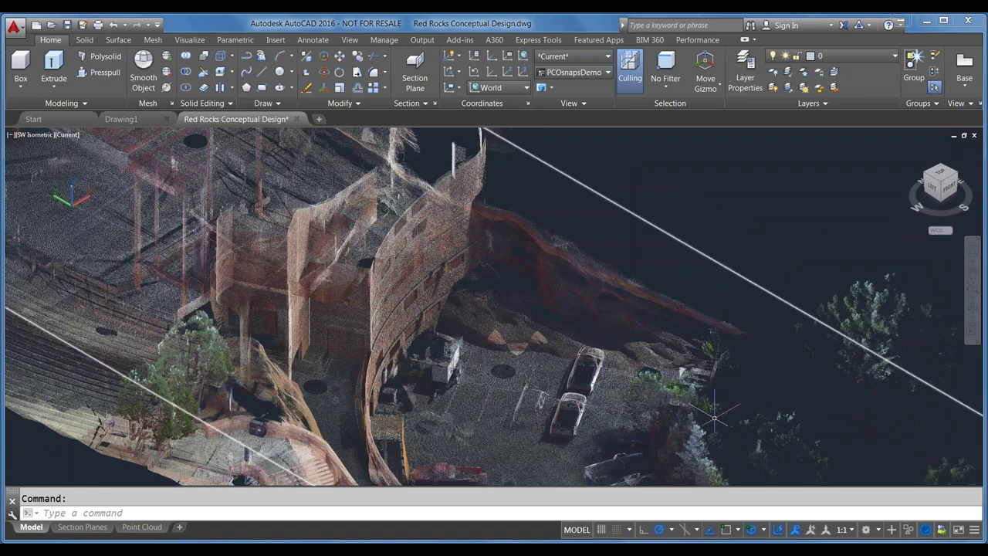
pyautogui.write('line')
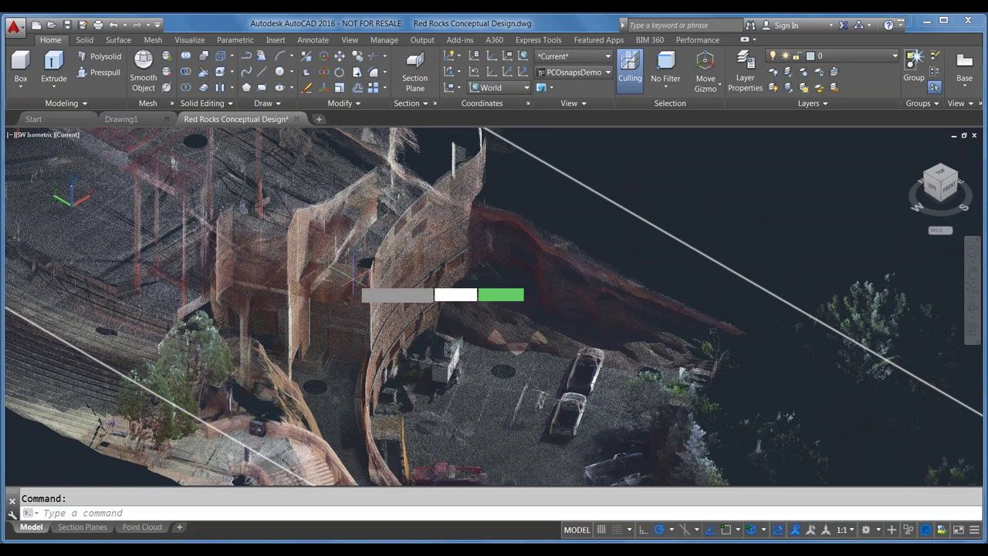
pyautogui.press('Return')
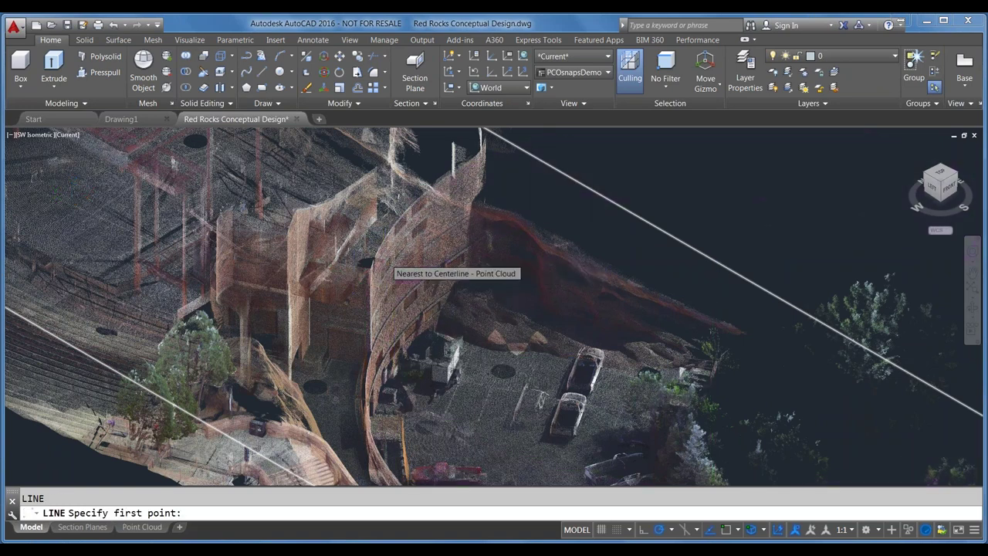
pyautogui.scroll(-3, 390, 265)
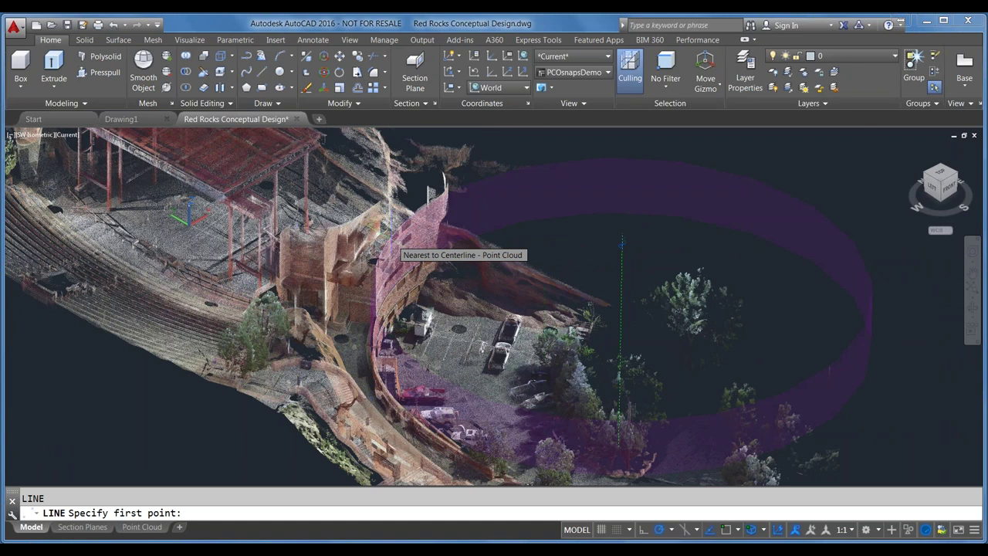
pyautogui.click(623, 244)
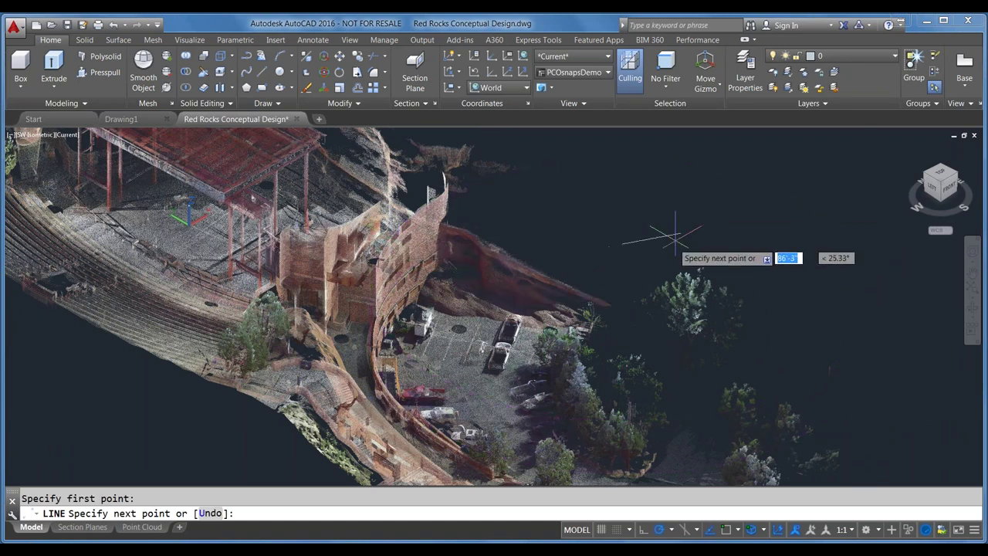
pyautogui.scroll(-2, 627, 210)
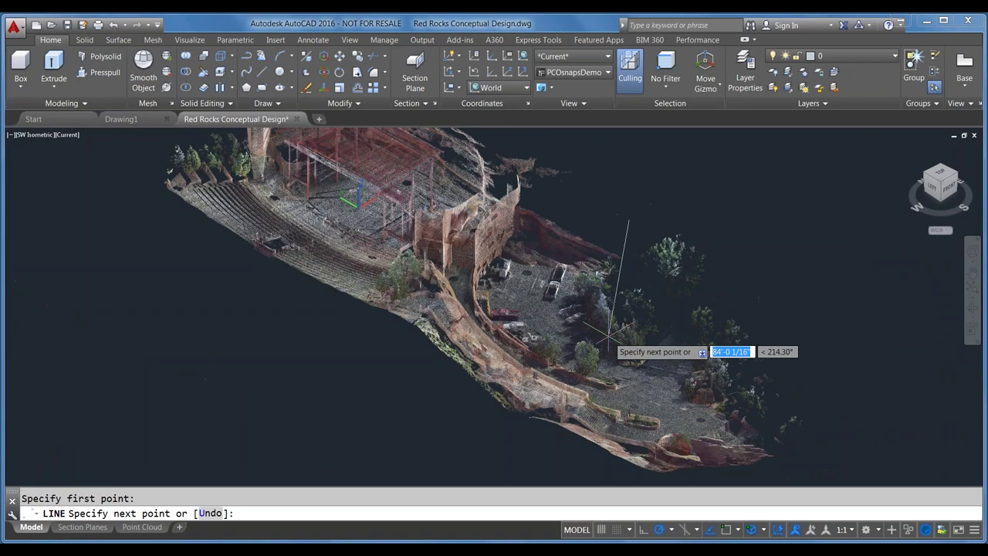
pyautogui.scroll(-2, 609, 338)
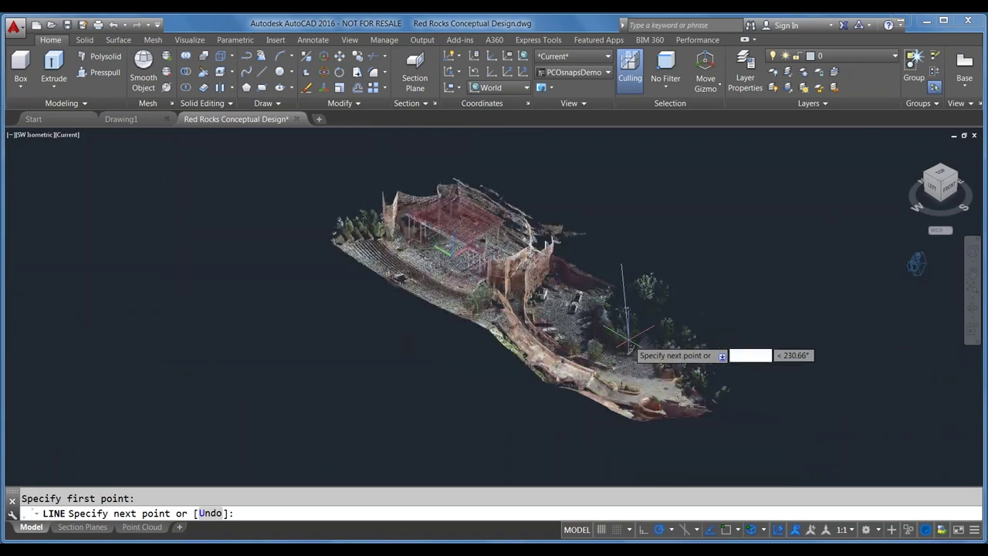
pyautogui.click(618, 462)
pyautogui.press('Return')
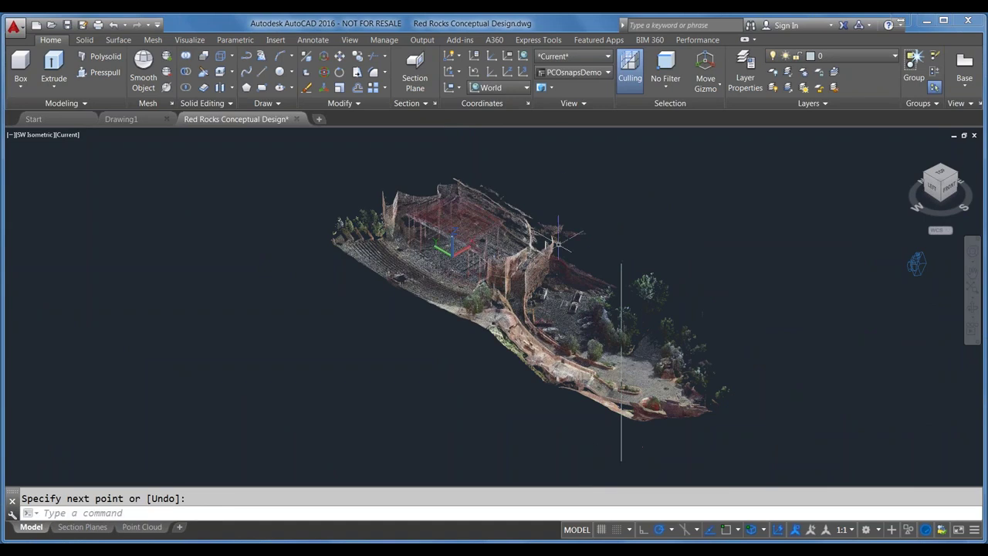
pyautogui.scroll(3, 561, 253)
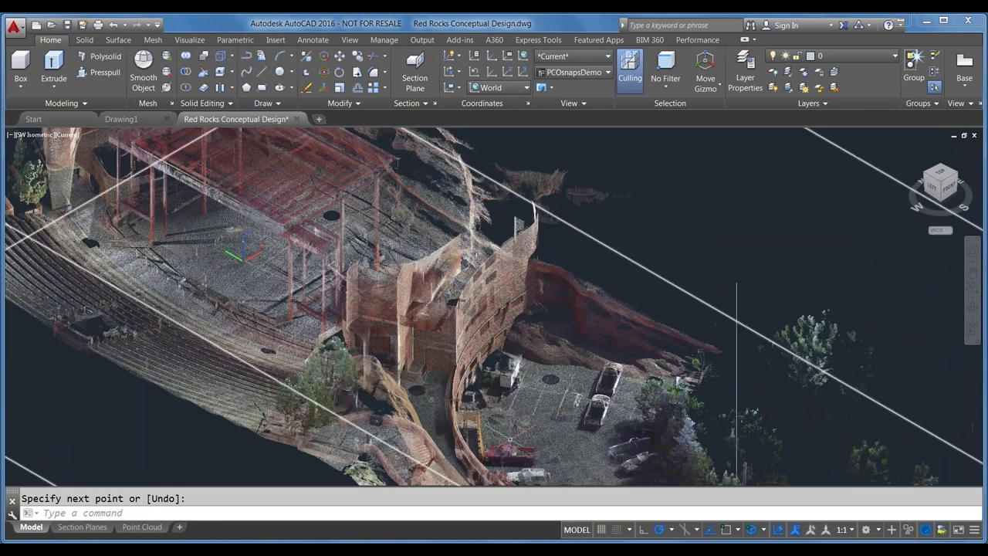
pyautogui.keyDown('shift'); pyautogui.moveTo(485, 303); pyautogui.dragTo(484, 229, button='middle'); pyautogui.keyUp('shift')
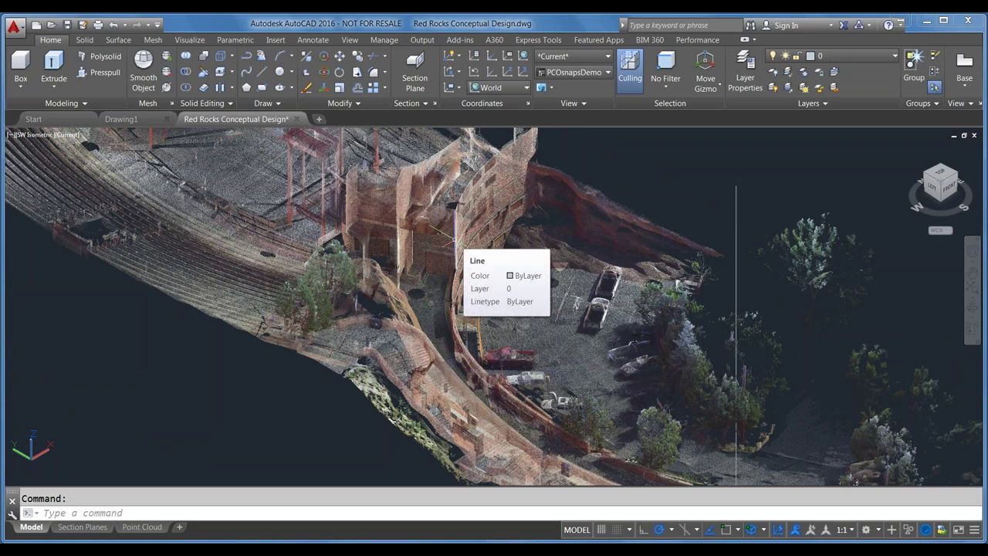
pyautogui.click(456, 240)
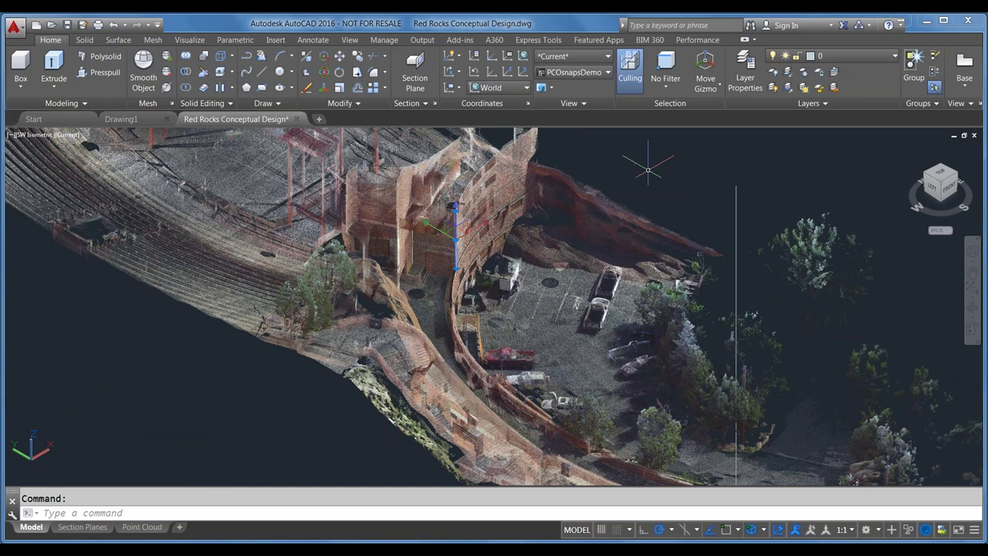
pyautogui.press('Escape')
pyautogui.click(84, 41)
pyautogui.click(54, 40)
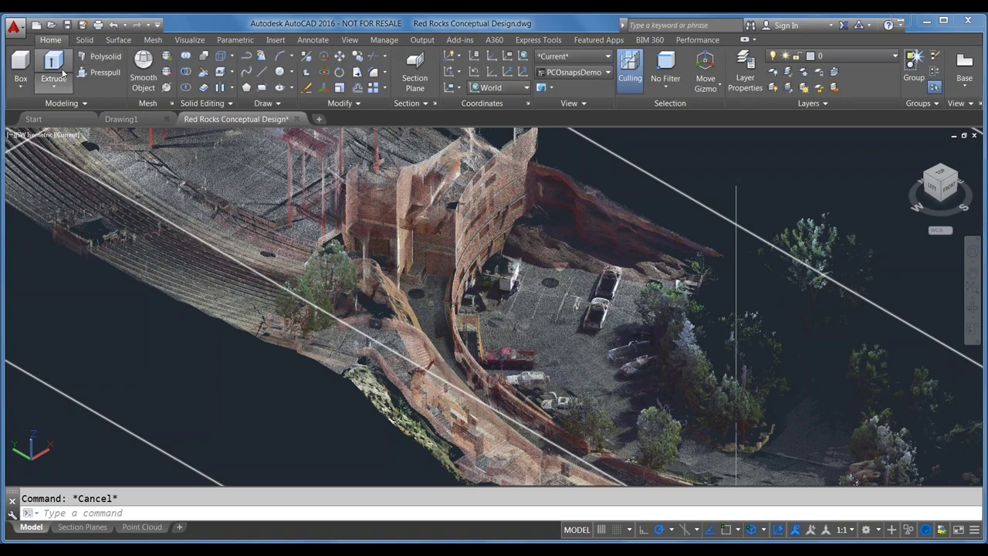
pyautogui.click(54, 62)
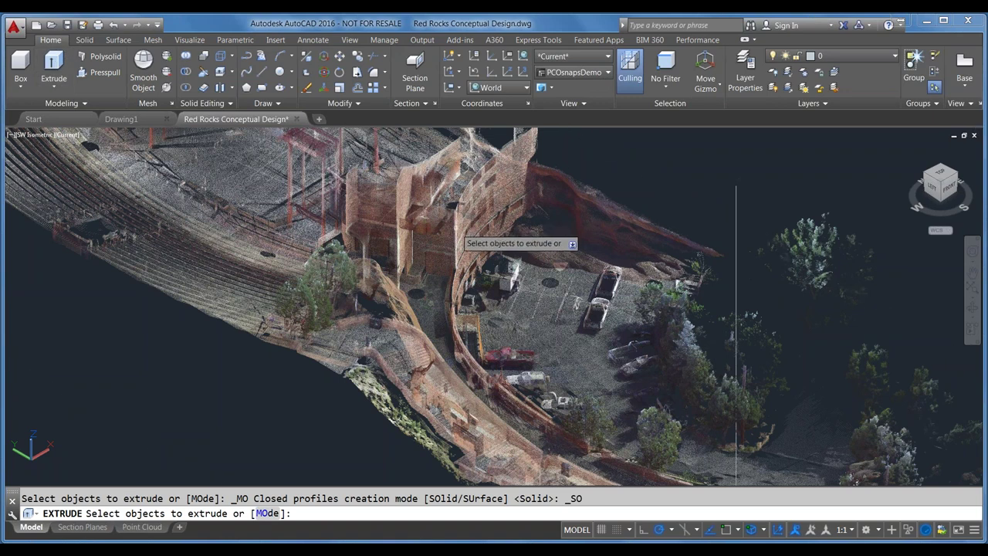
pyautogui.click(456, 232)
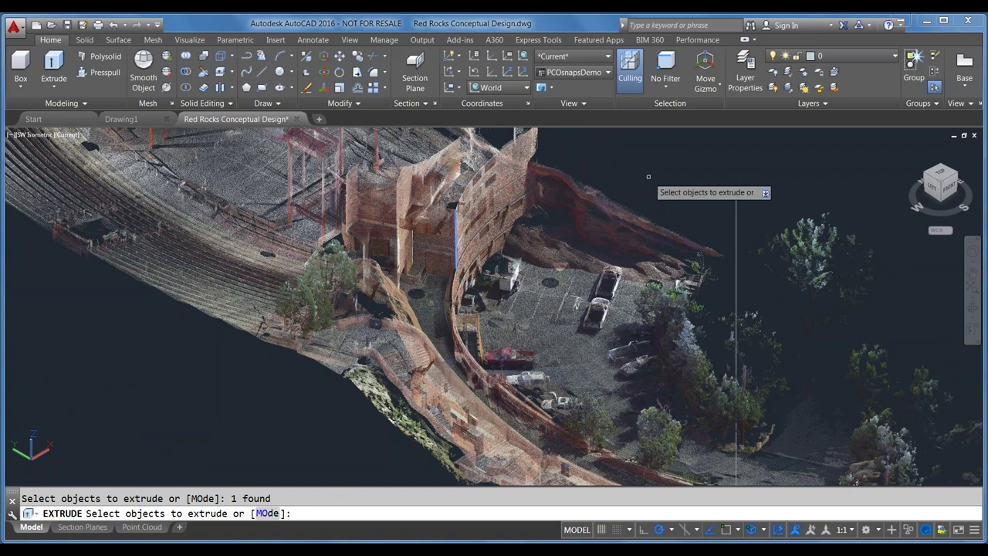
pyautogui.press('Return')
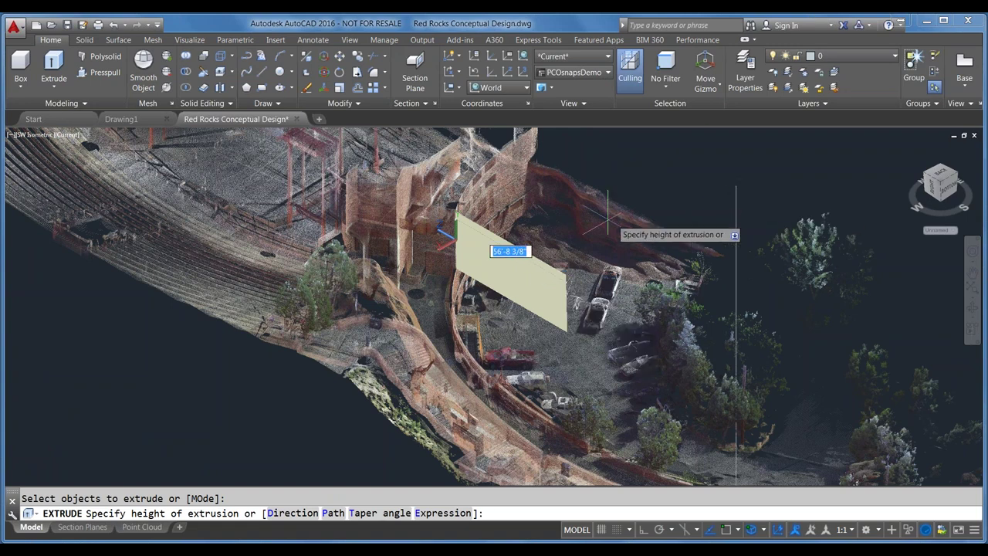
pyautogui.press('Escape')
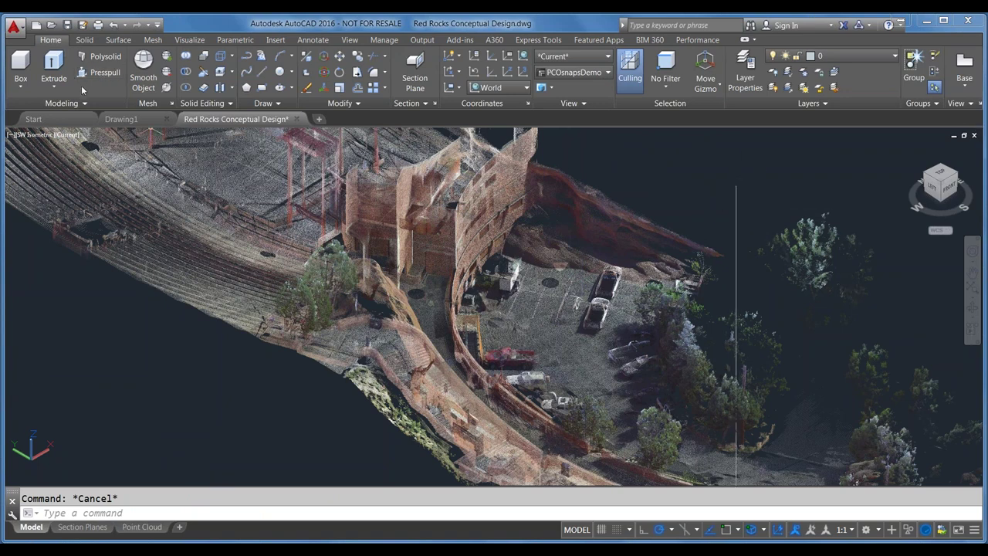
# Revolve the vertical line at the brick wall corner about the cylinder centerline object, reversing the direction to sweep along the curved wall.
pyautogui.click(54, 87)
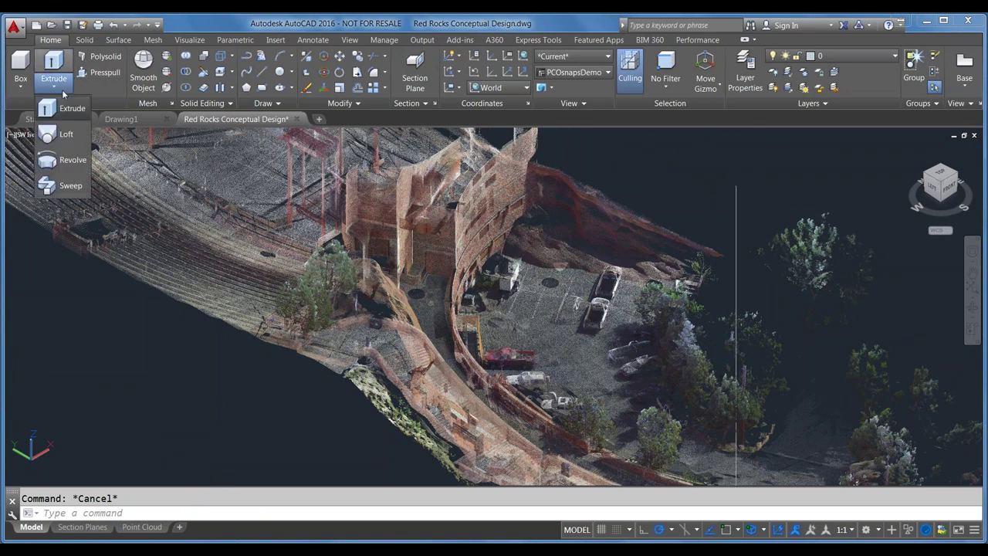
pyautogui.click(63, 160)
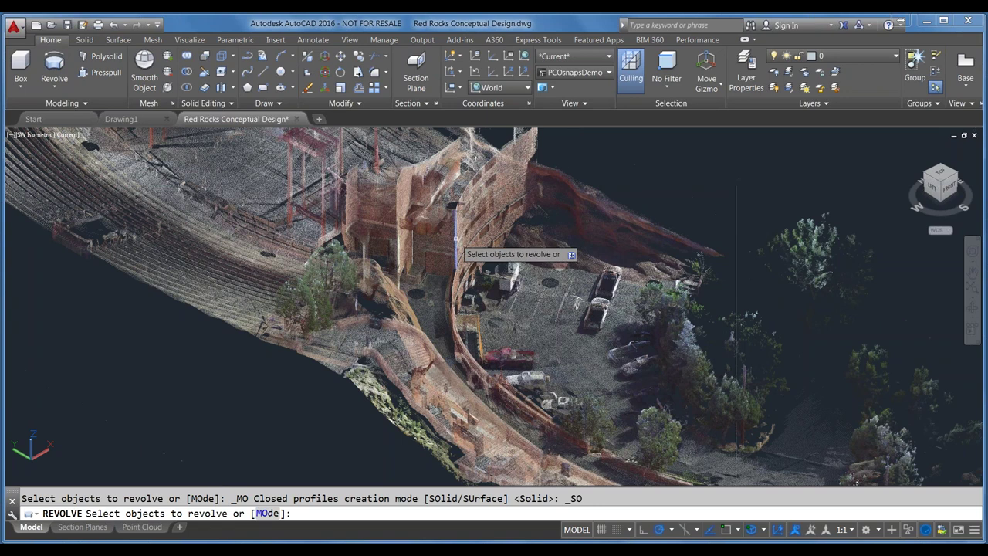
pyautogui.click(459, 238)
pyautogui.press('Return')
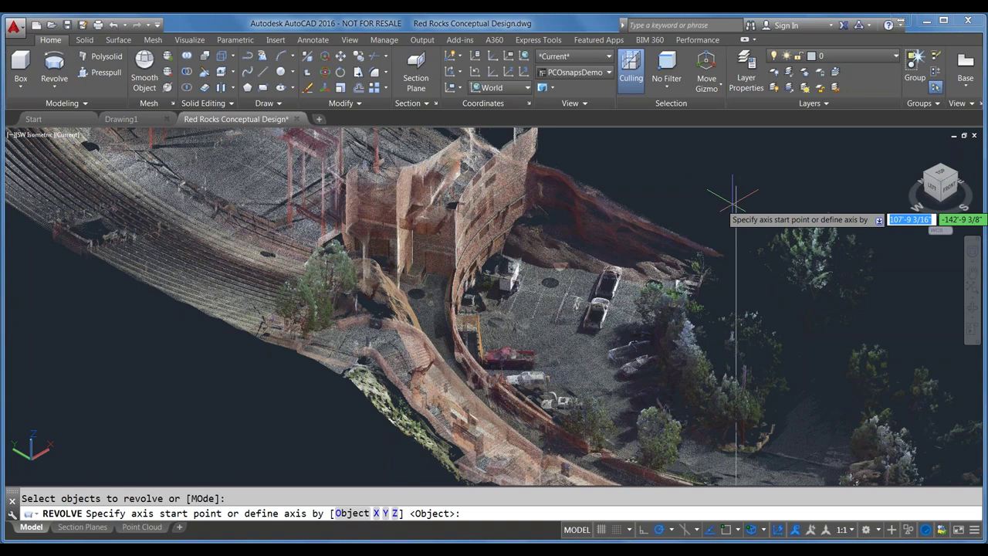
pyautogui.write('o')
pyautogui.press('Return')
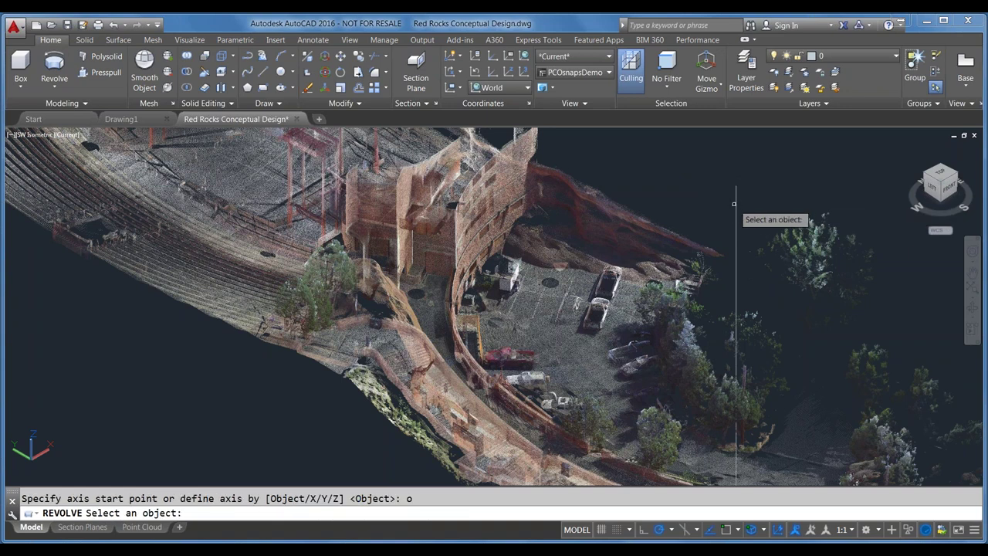
pyautogui.click(735, 204)
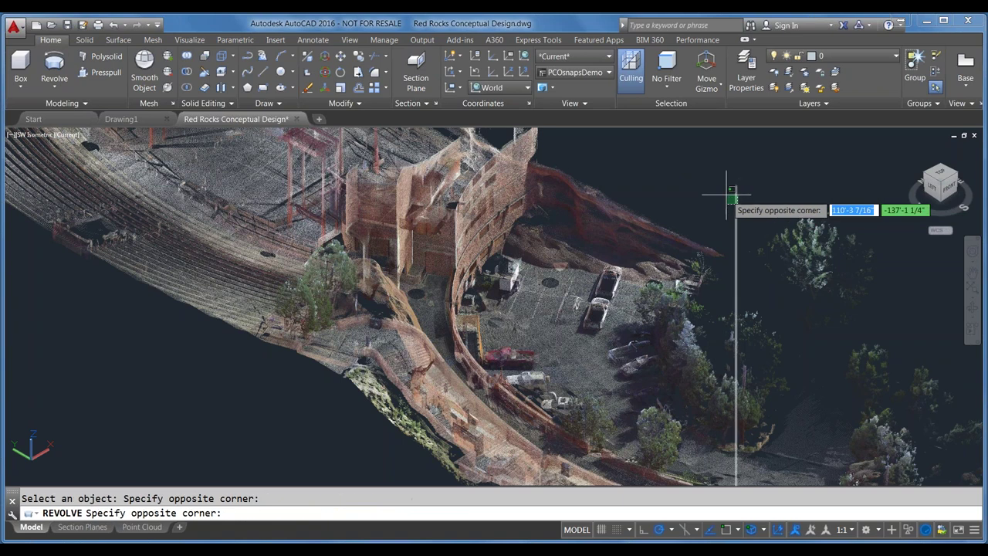
pyautogui.click(722, 206)
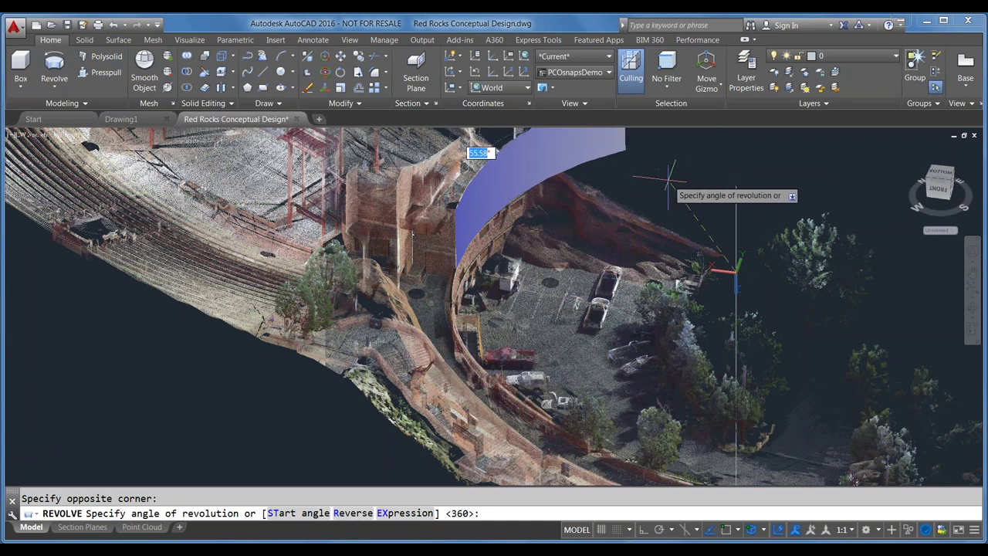
pyautogui.moveTo(677, 209); pyautogui.dragTo(682, 262, button='middle')
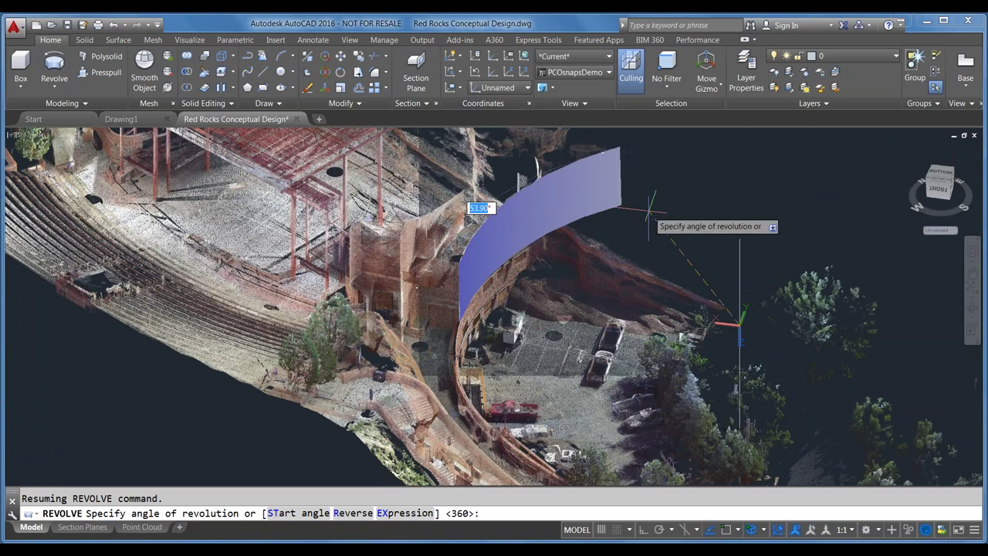
pyautogui.write('r')
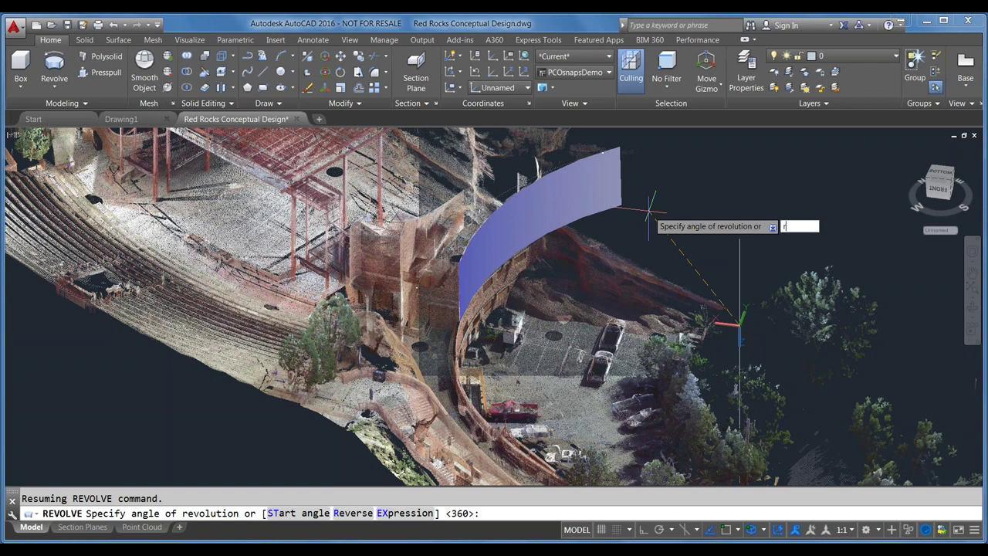
pyautogui.press('Return')
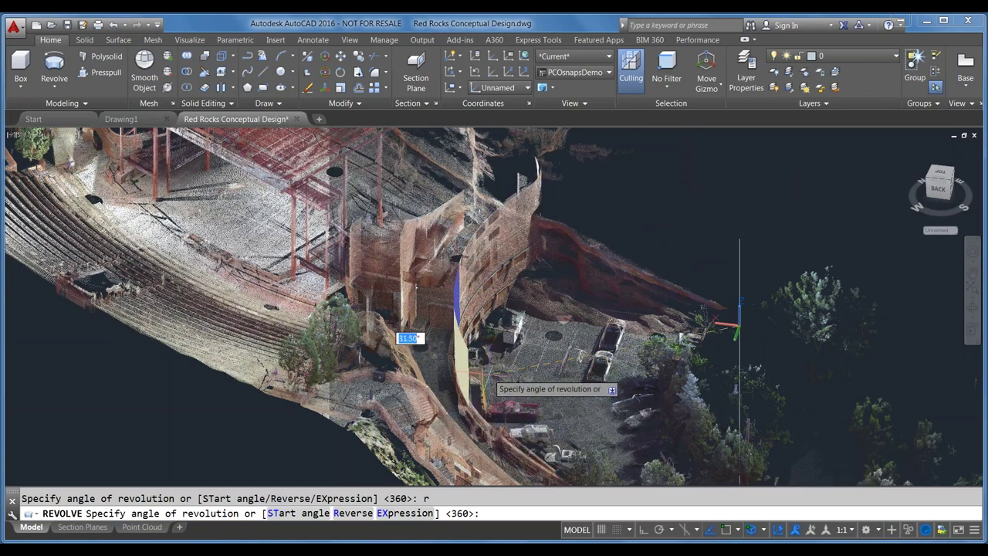
pyautogui.click(533, 400)
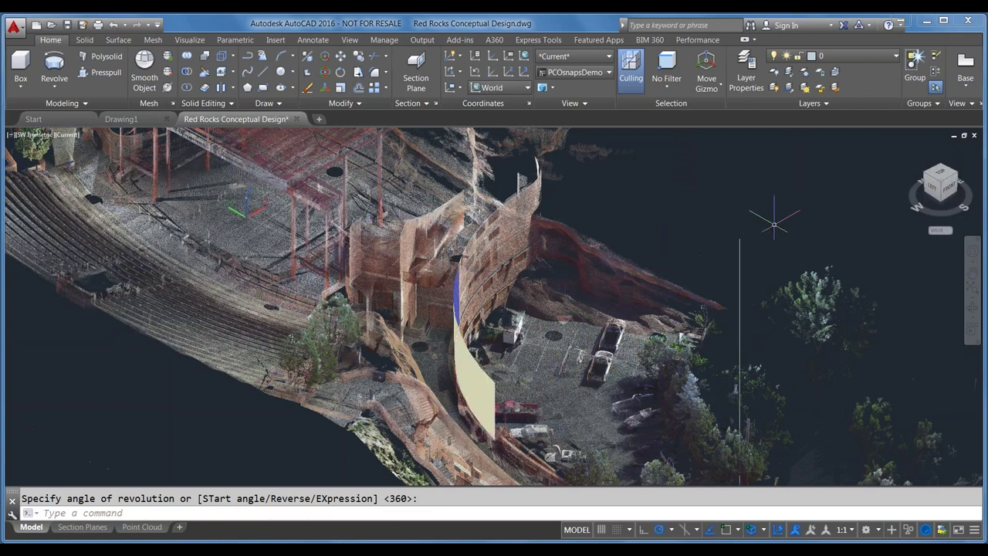
# Examine from several sides how the revolved surface follows the curved brick wall of the point cloud.
pyautogui.keyDown('shift'); pyautogui.moveTo(773, 224); pyautogui.dragTo(761, 173, button='middle'); pyautogui.keyUp('shift')
pyautogui.scroll(-3, 682, 424)
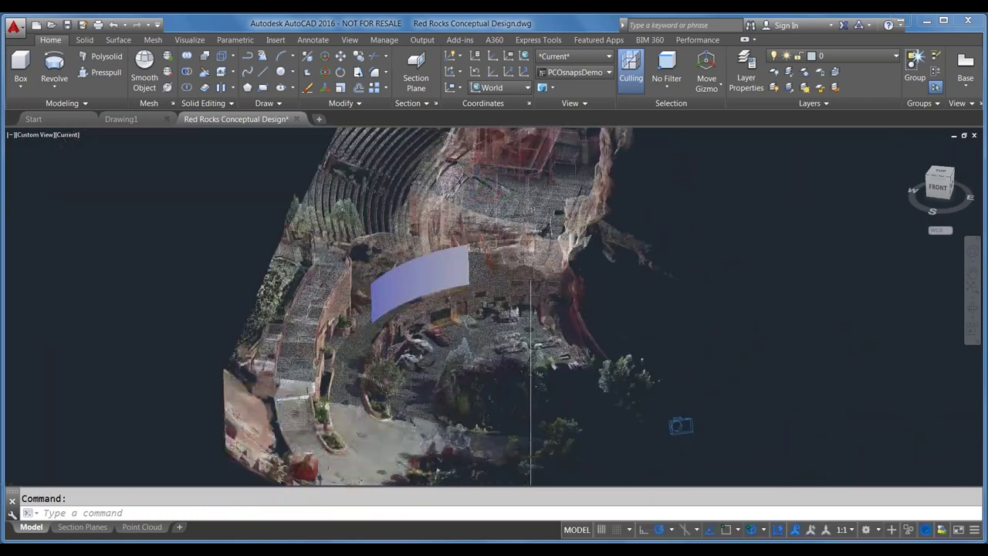
pyautogui.scroll(4, 487, 320)
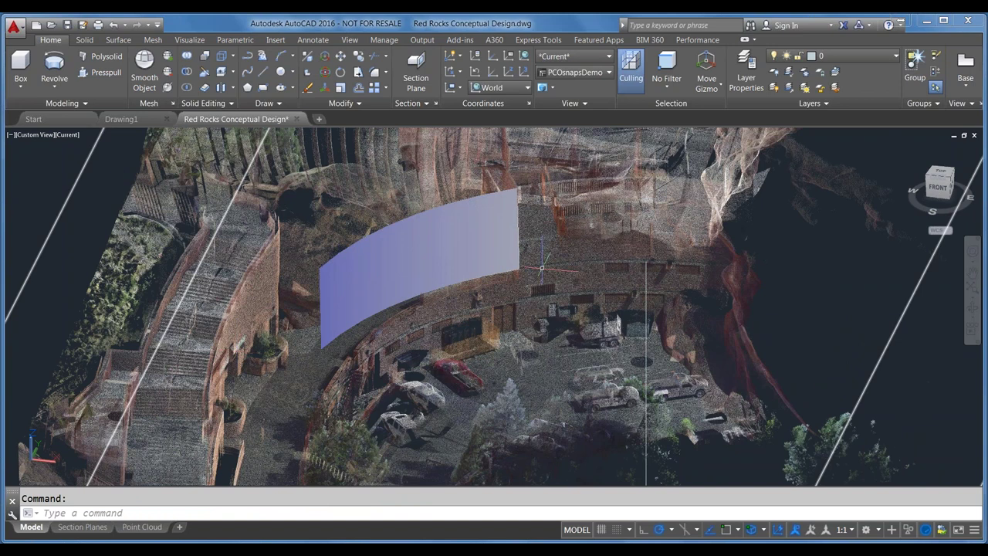
pyautogui.keyDown('shift'); pyautogui.moveTo(325, 383); pyautogui.dragTo(462, 383, button='middle'); pyautogui.keyUp('shift')
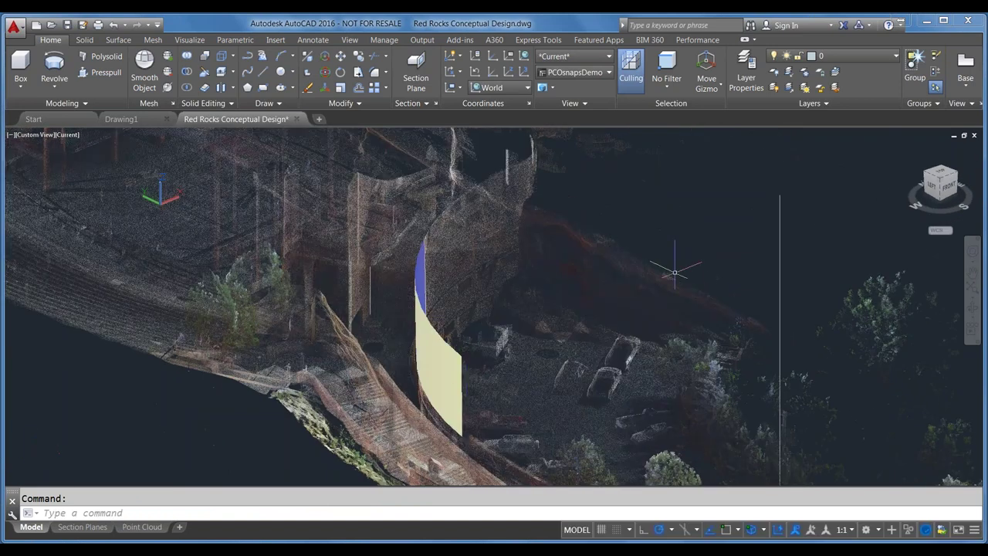
pyautogui.scroll(-5, 462, 382)
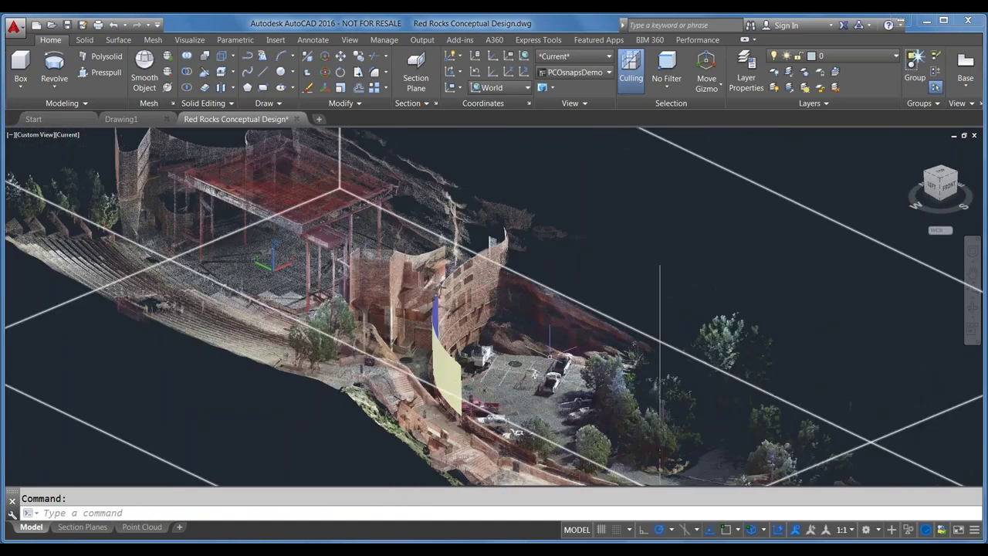
pyautogui.moveTo(532, 358)
pyautogui.keyDown('shift'); pyautogui.mouseDown(button='middle')
pyautogui.moveTo(502, 382)
pyautogui.moveTo(917, 438)
pyautogui.mouseUp(button='middle'); pyautogui.keyUp('shift')
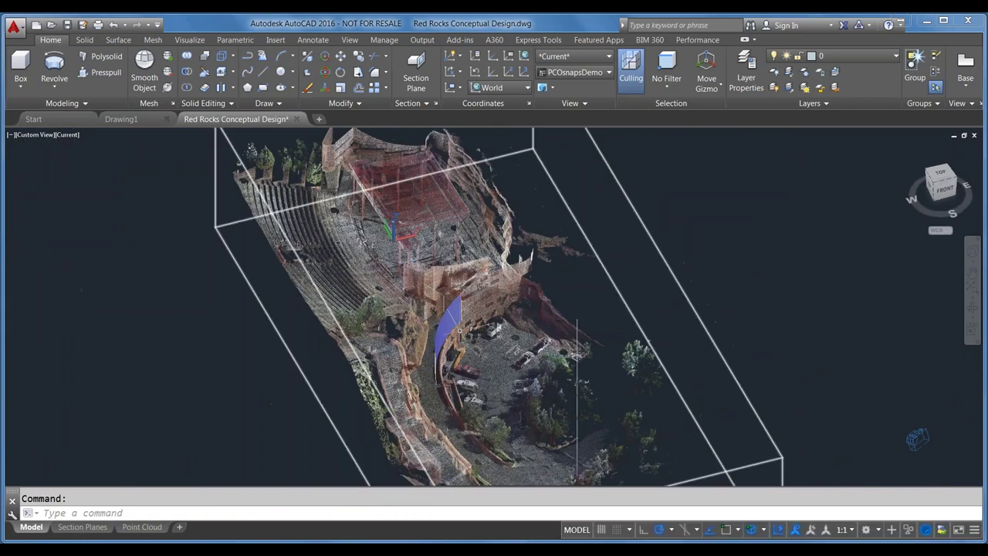
pyautogui.moveTo(459, 331)
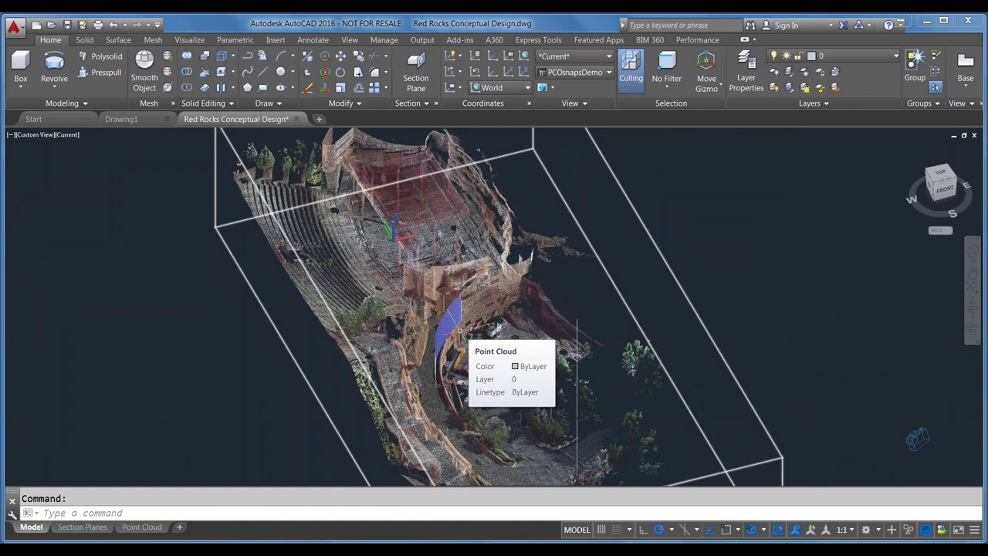
# Restore the PointCloudIsoNoSection named view and examine the conceptual building model within the point cloud from other angles.
pyautogui.click(556, 72)
pyautogui.click(557, 123)
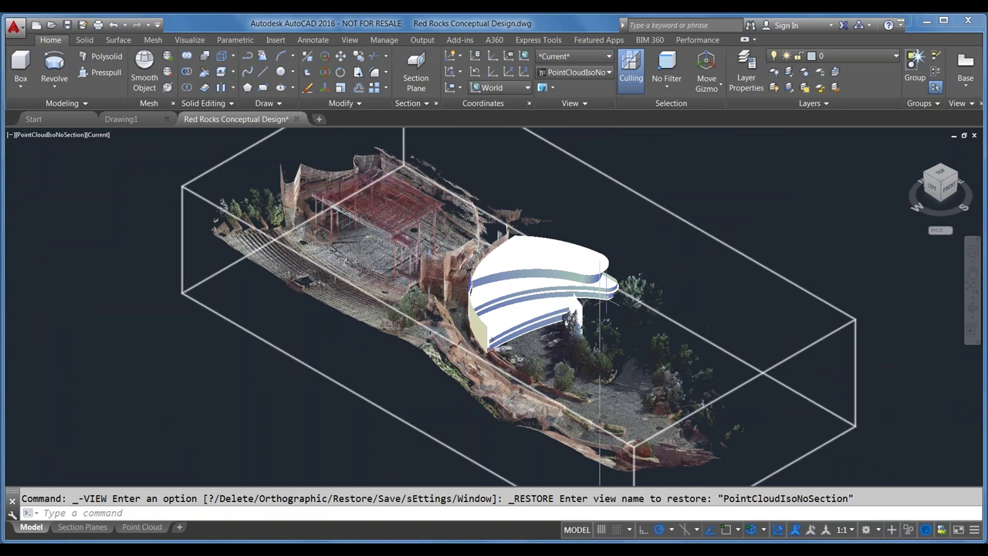
pyautogui.keyDown('shift'); pyautogui.moveTo(668, 253); pyautogui.dragTo(537, 220, button='middle'); pyautogui.keyUp('shift')
pyautogui.scroll(10, 378, 297)
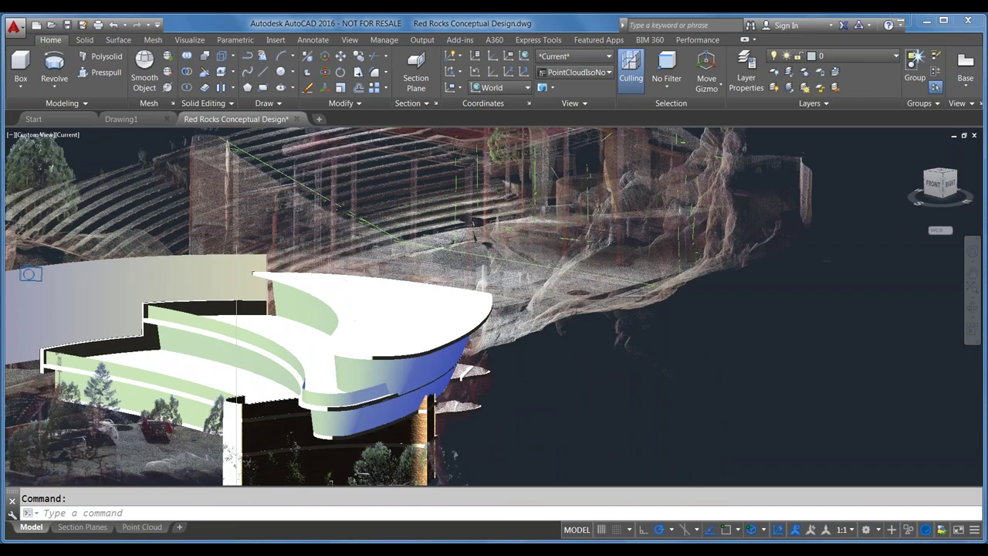
pyautogui.scroll(-10, 378, 298)
pyautogui.keyDown('shift'); pyautogui.moveTo(379, 297); pyautogui.dragTo(427, 325, button='middle'); pyautogui.keyUp('shift')
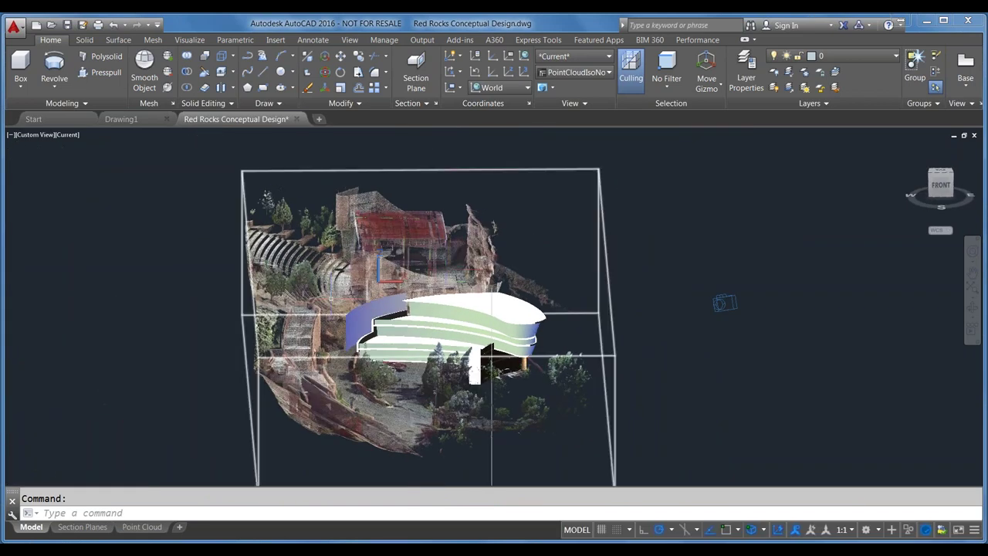
# Restore the PointCloudLeftNoSection named view, followed by the PointCloudFrontNoSection view.
pyautogui.click(575, 72)
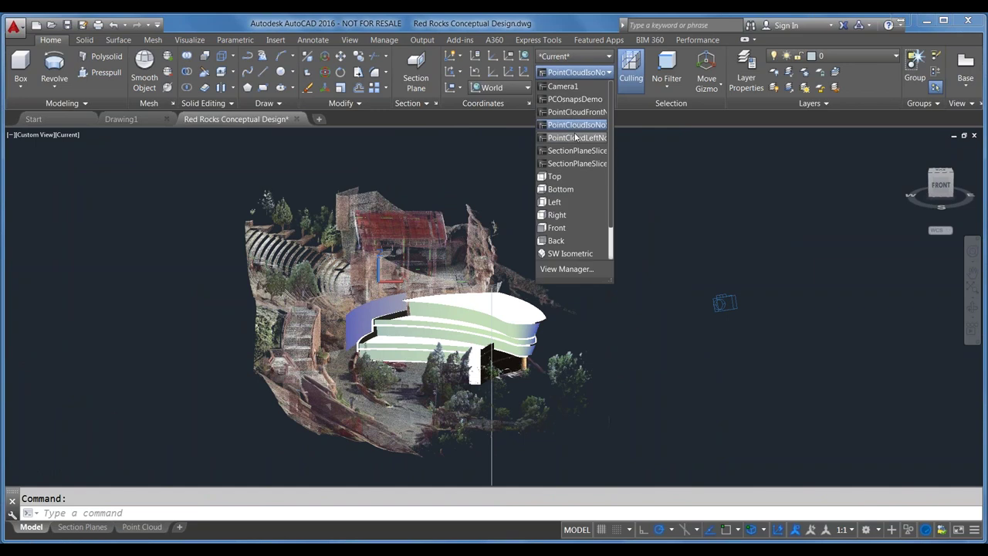
pyautogui.click(577, 137)
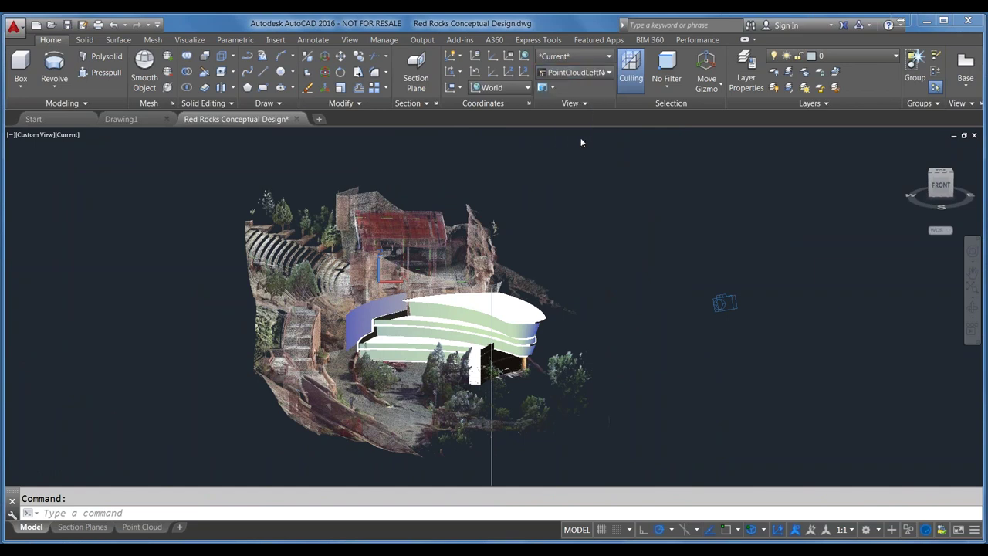
pyautogui.click(575, 72)
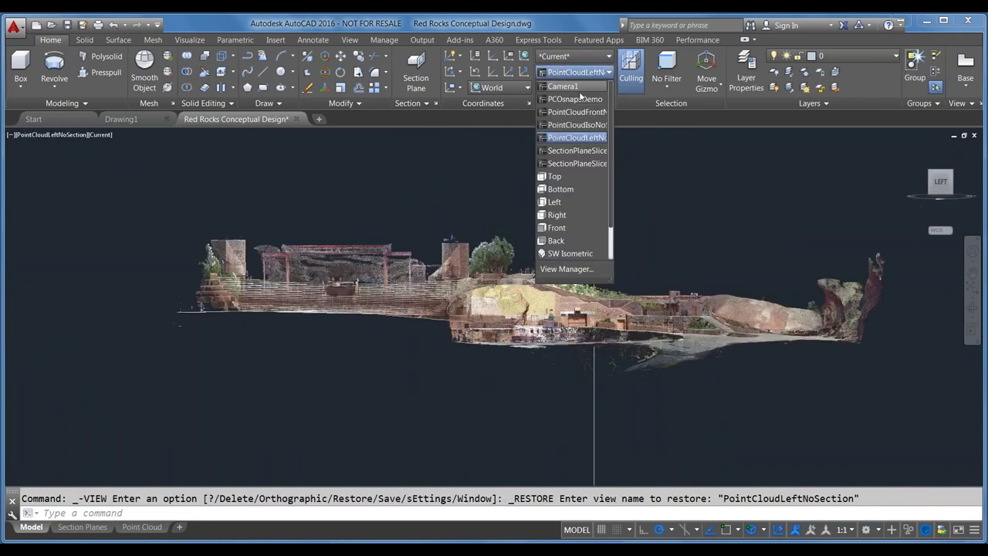
pyautogui.click(586, 112)
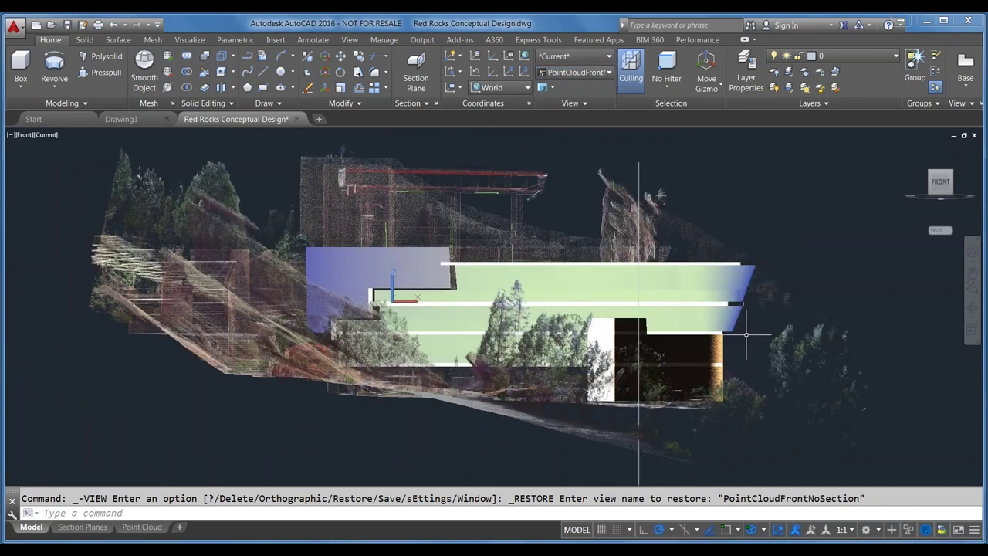
# Set the point cloud's transparency to 0 and clear the selection.
pyautogui.click(175, 208)
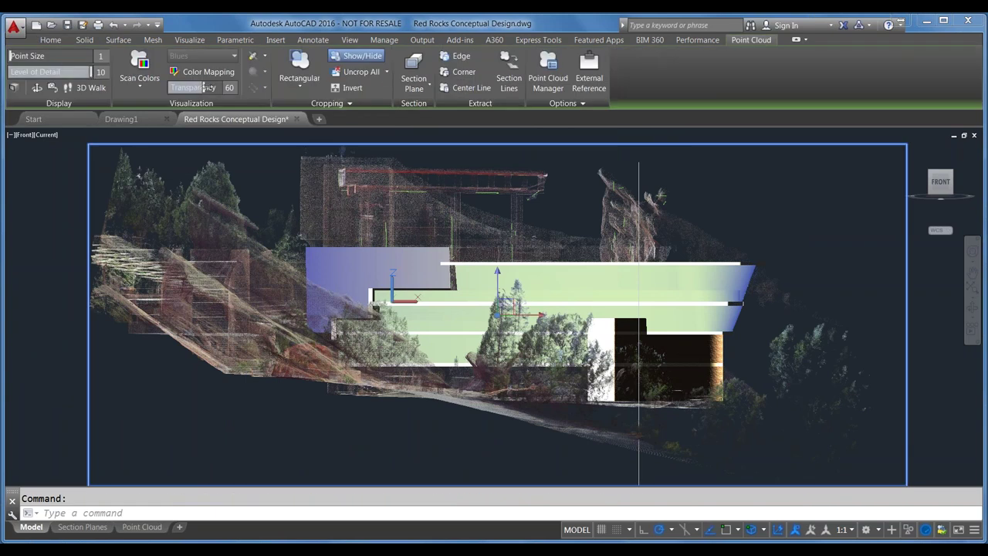
pyautogui.moveTo(202, 88); pyautogui.dragTo(170, 87)
pyautogui.click(46, 235)
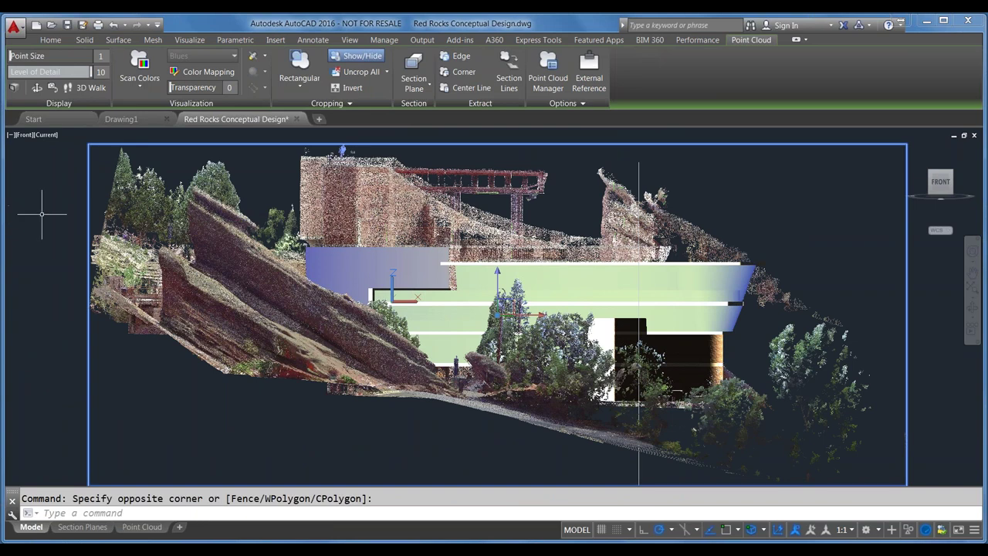
pyautogui.press('Escape')
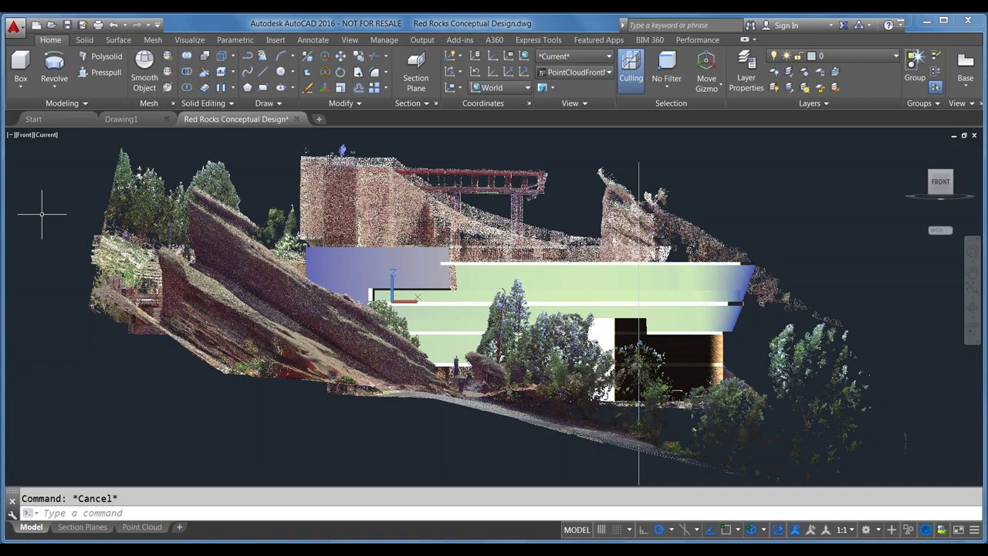
# Switch to the PowerPoint slide show at the Additional Topic Resources slide.
pyautogui.hotkey('alt', 'Tab')
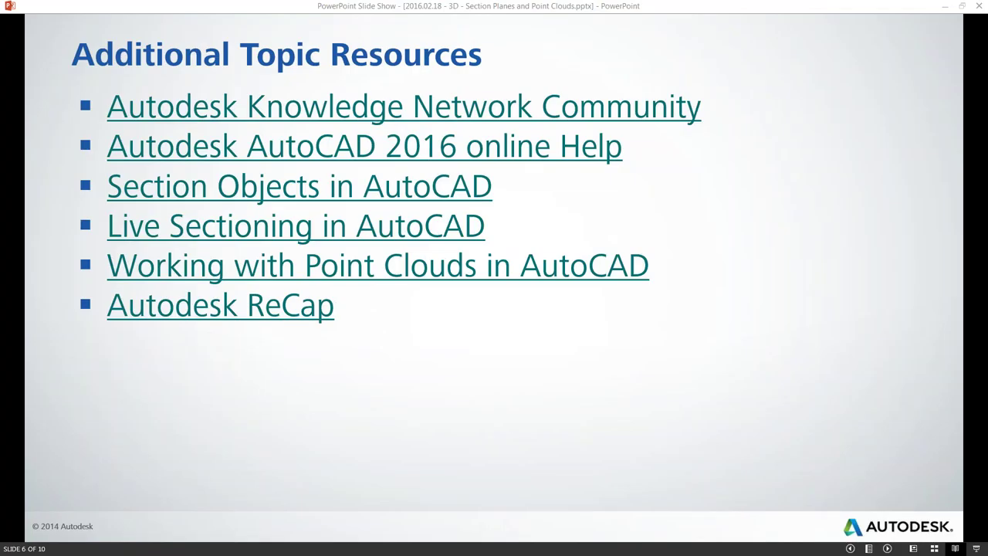